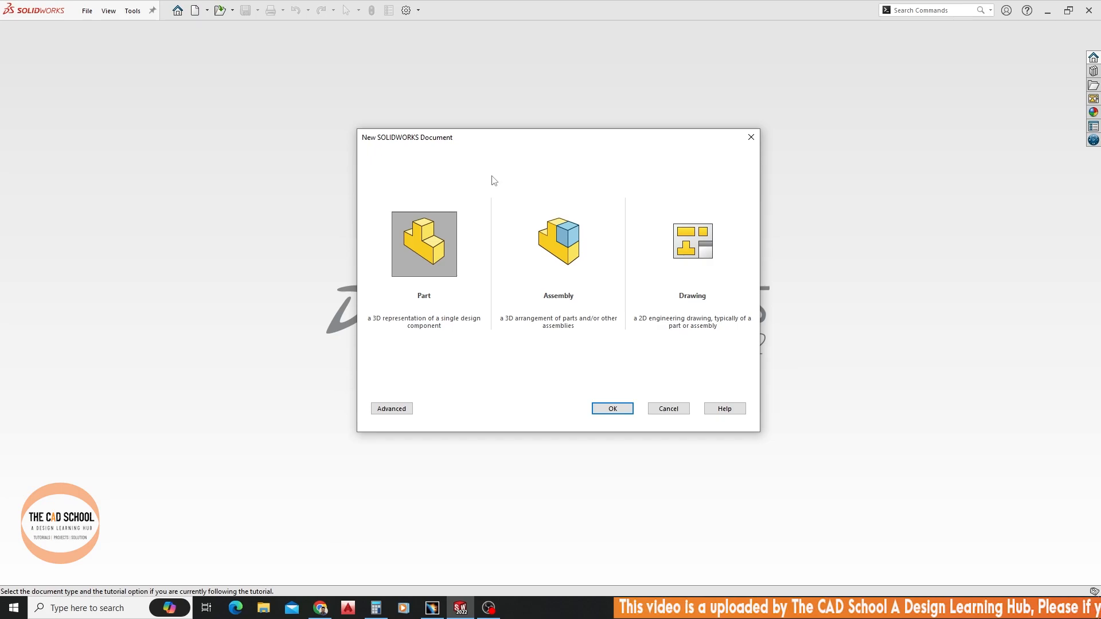
# Look through the Part, Assembly and Drawing document types offered for a new document.
pyautogui.moveTo(469, 143); pyautogui.dragTo(445, 133)
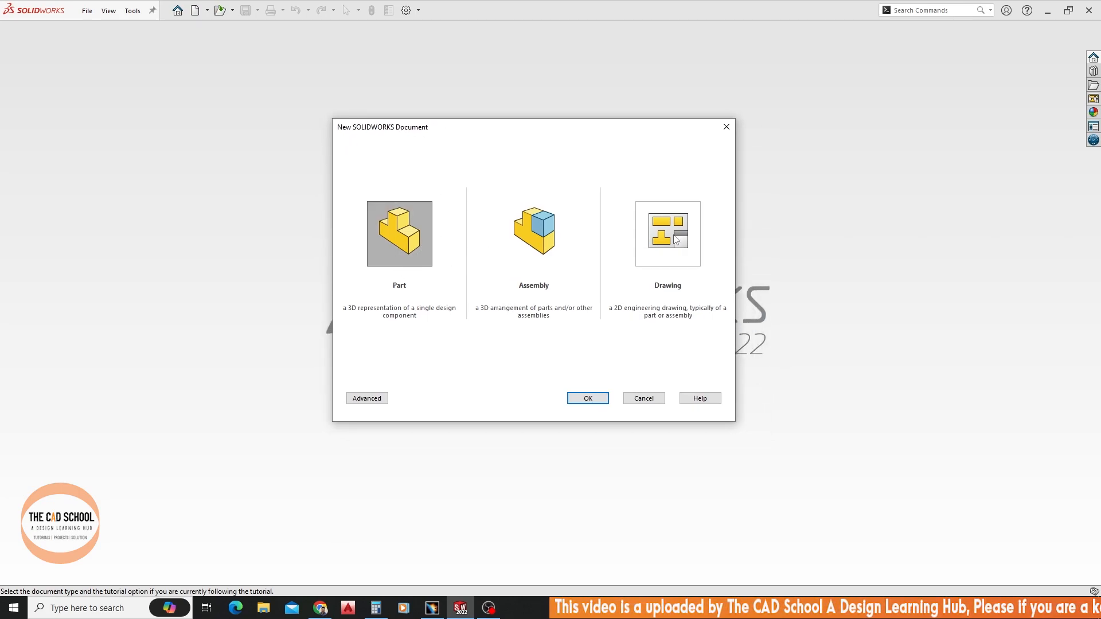
pyautogui.click(559, 238)
pyautogui.click(684, 245)
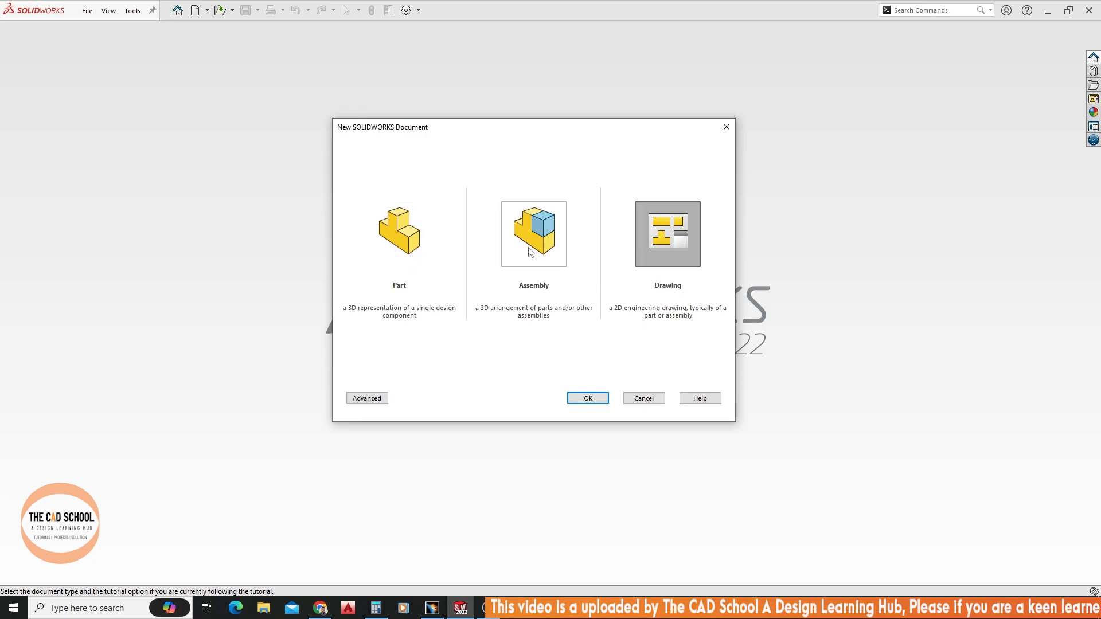
pyautogui.click(408, 236)
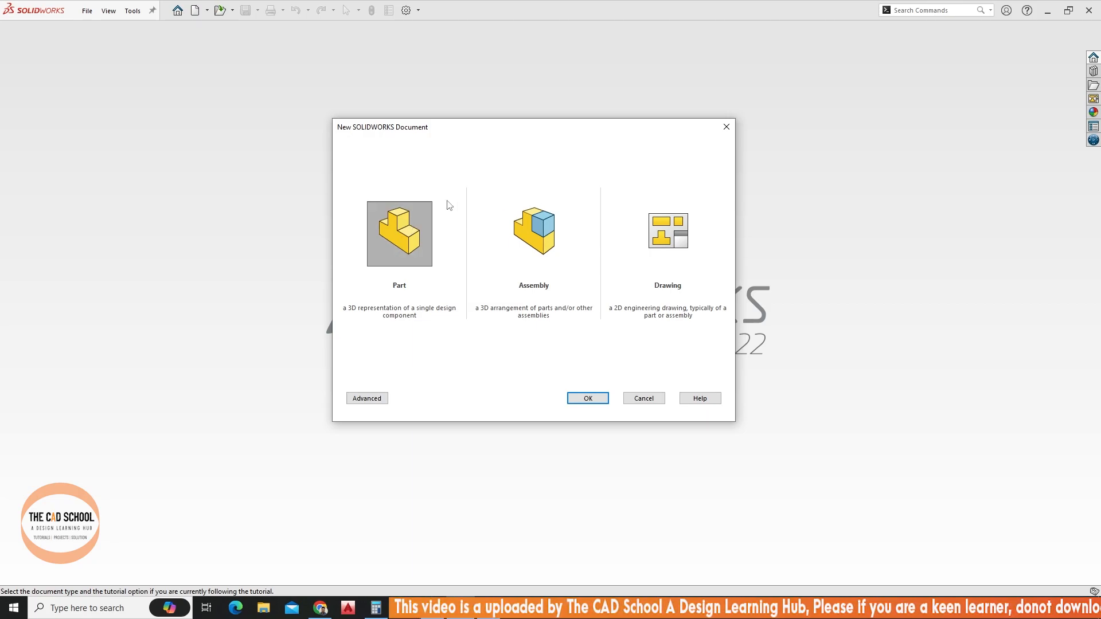
pyautogui.click(536, 235)
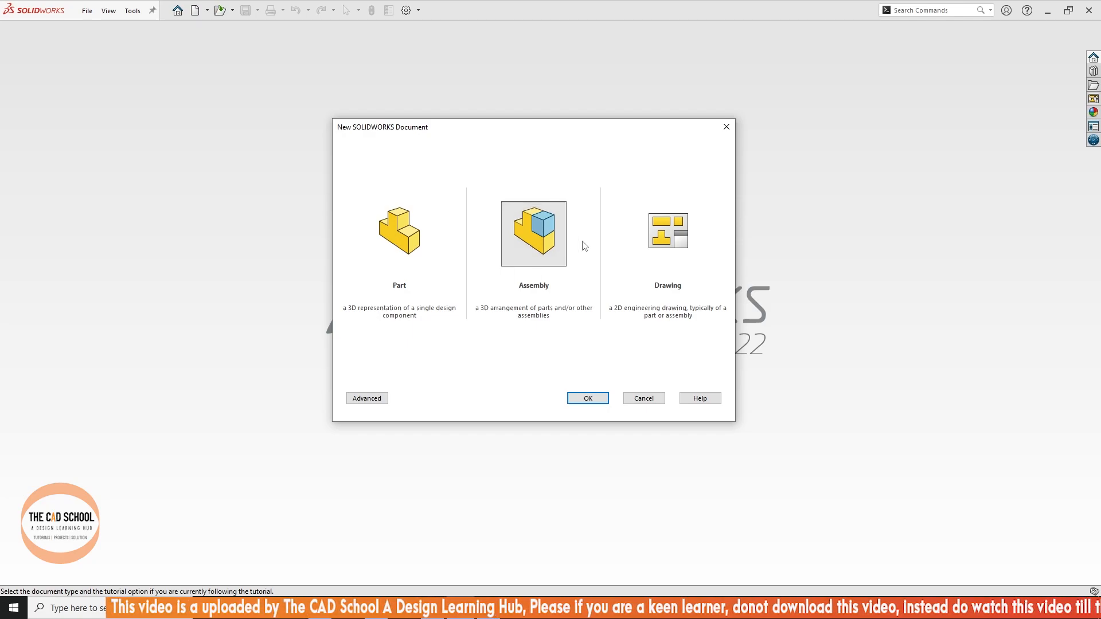
pyautogui.click(401, 232)
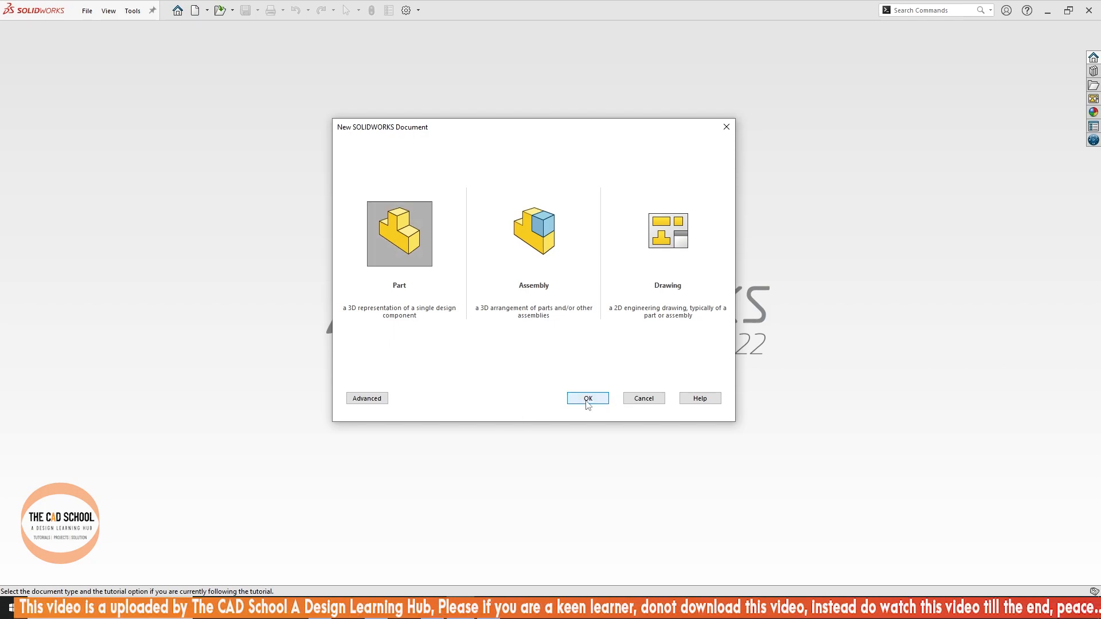
# Examine the advanced document templates, including the MBD and Tutorial sets.
pyautogui.click(367, 399)
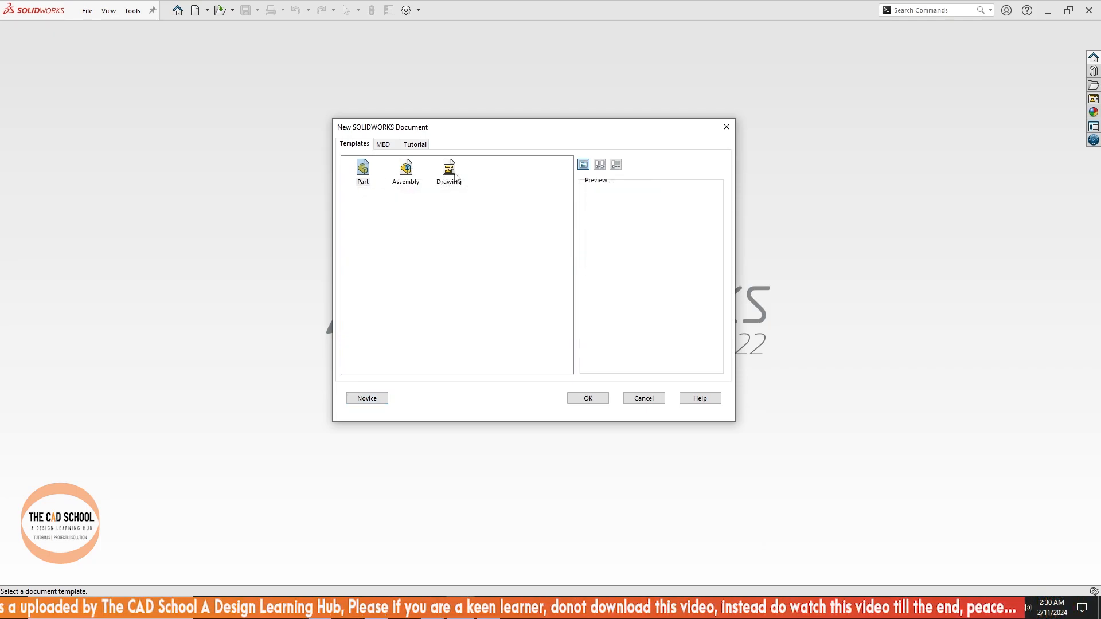
pyautogui.click(383, 144)
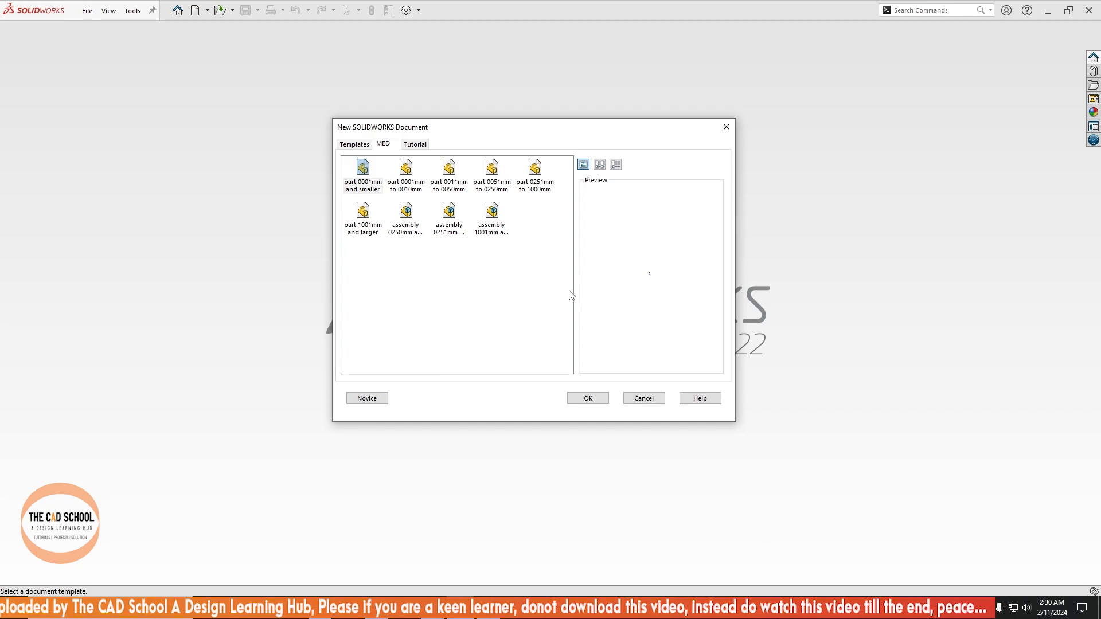
pyautogui.click(376, 183)
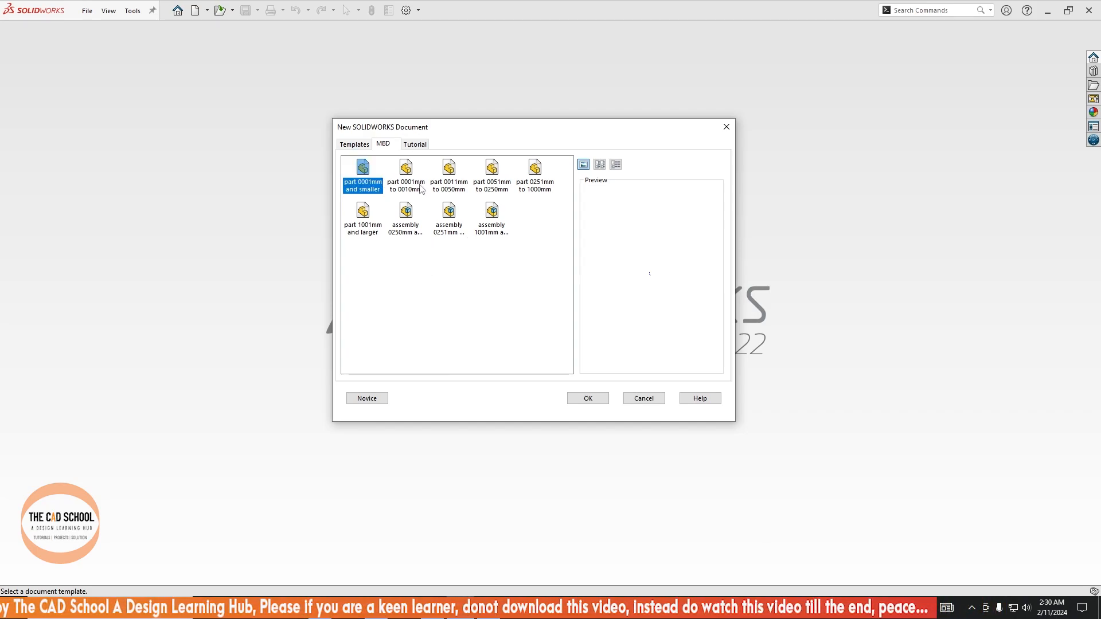
pyautogui.click(420, 145)
pyautogui.click(355, 146)
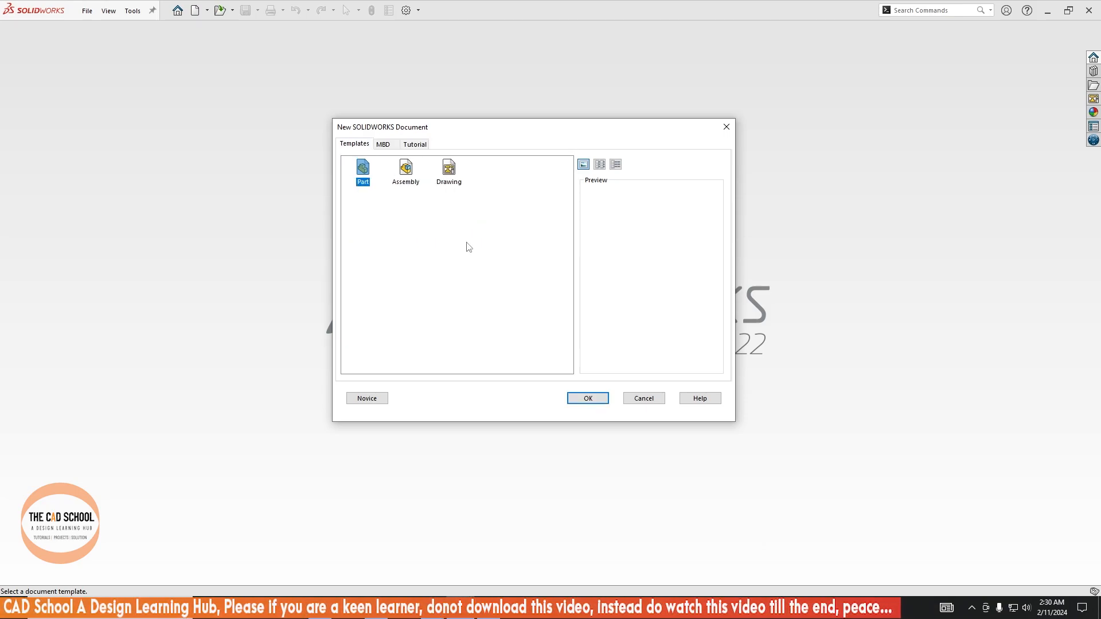
# Return to the novice document choices and create a new Part document.
pyautogui.click(370, 400)
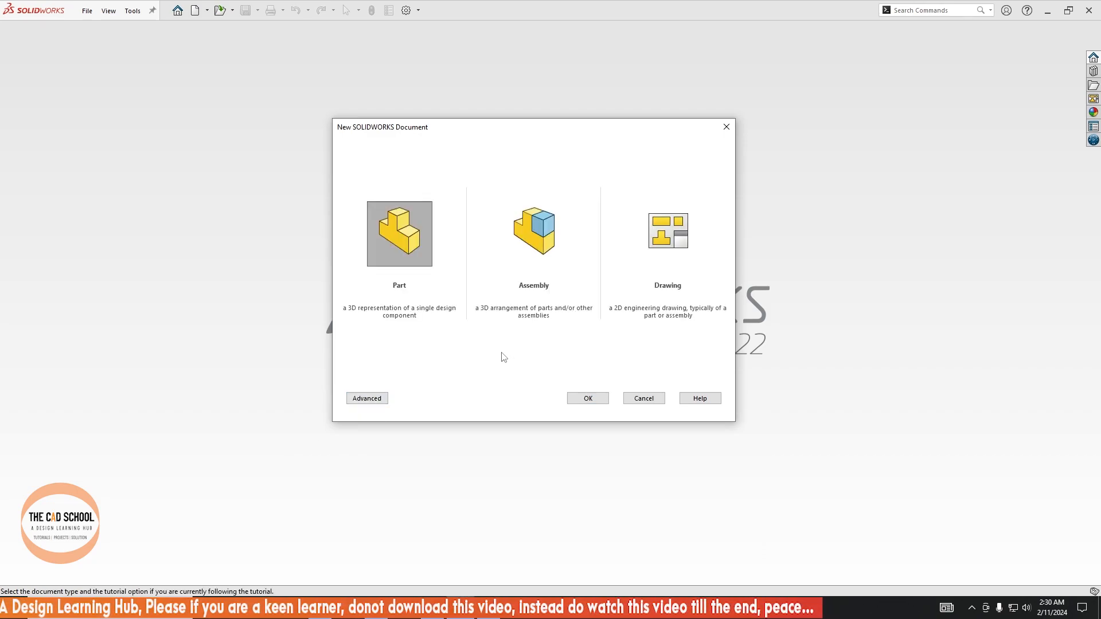
pyautogui.click(597, 404)
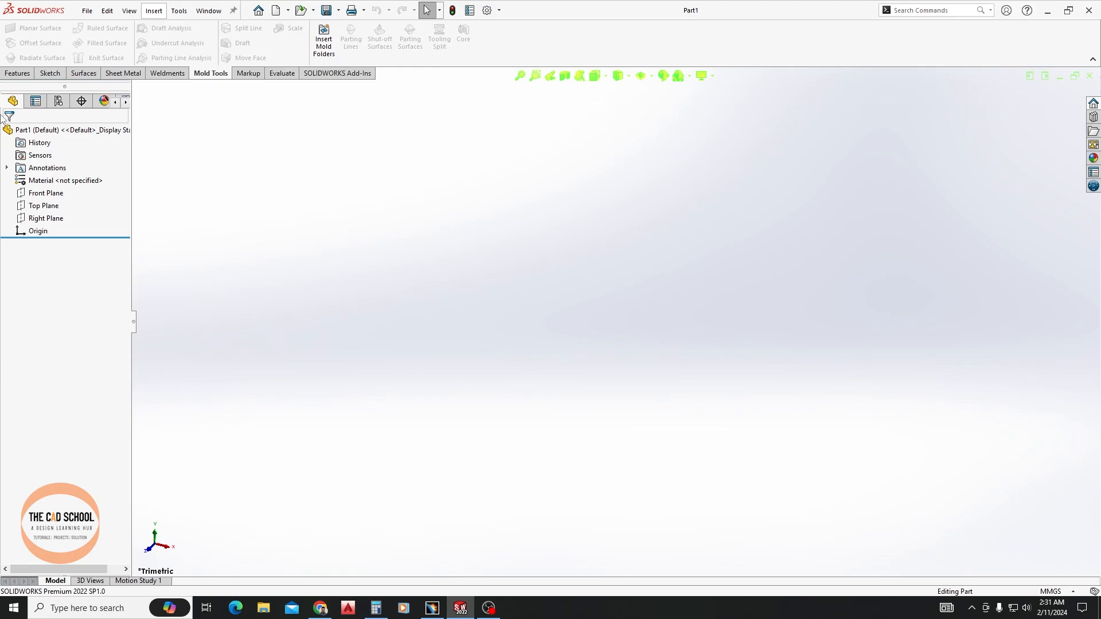
# Look through the Features, Sketch, Surfaces, Sheet Metal and Weldments command sets.
pyautogui.click(16, 74)
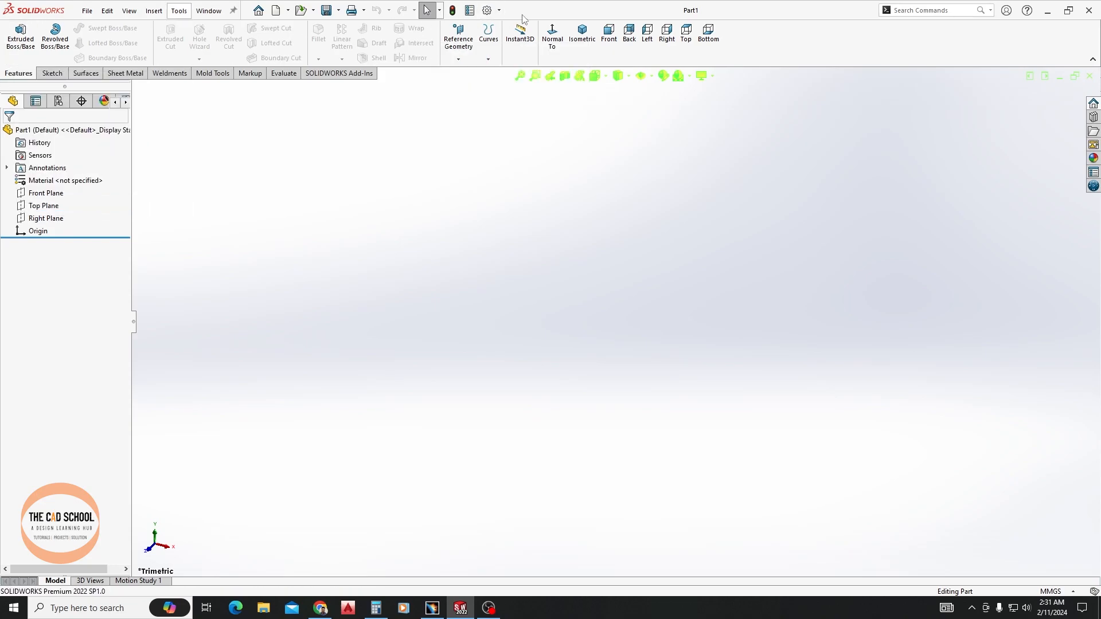
pyautogui.click(51, 74)
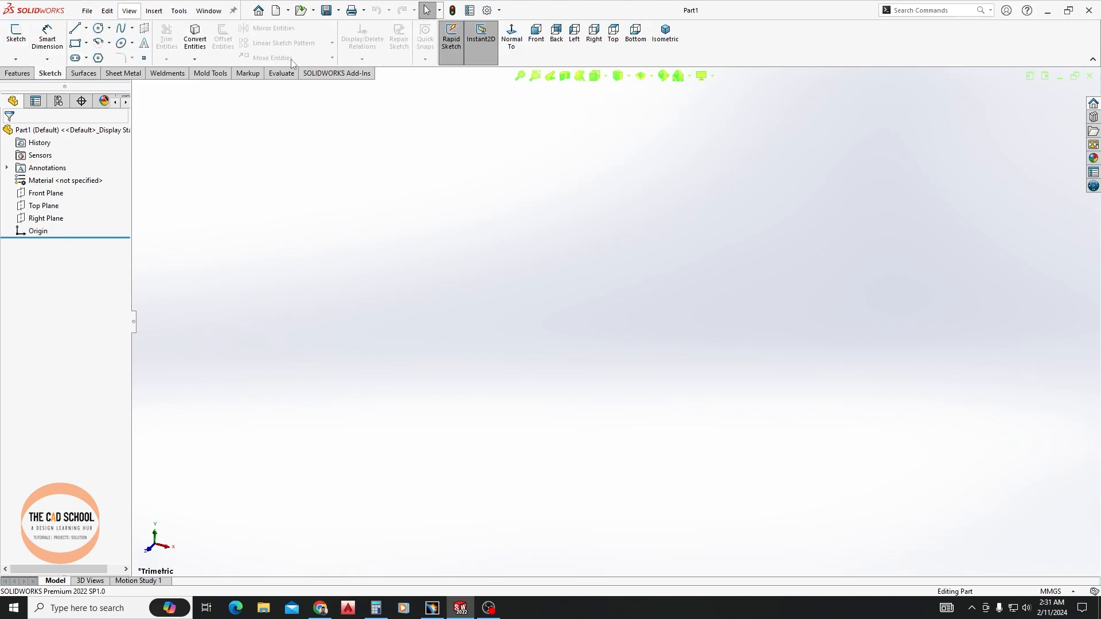
pyautogui.click(84, 74)
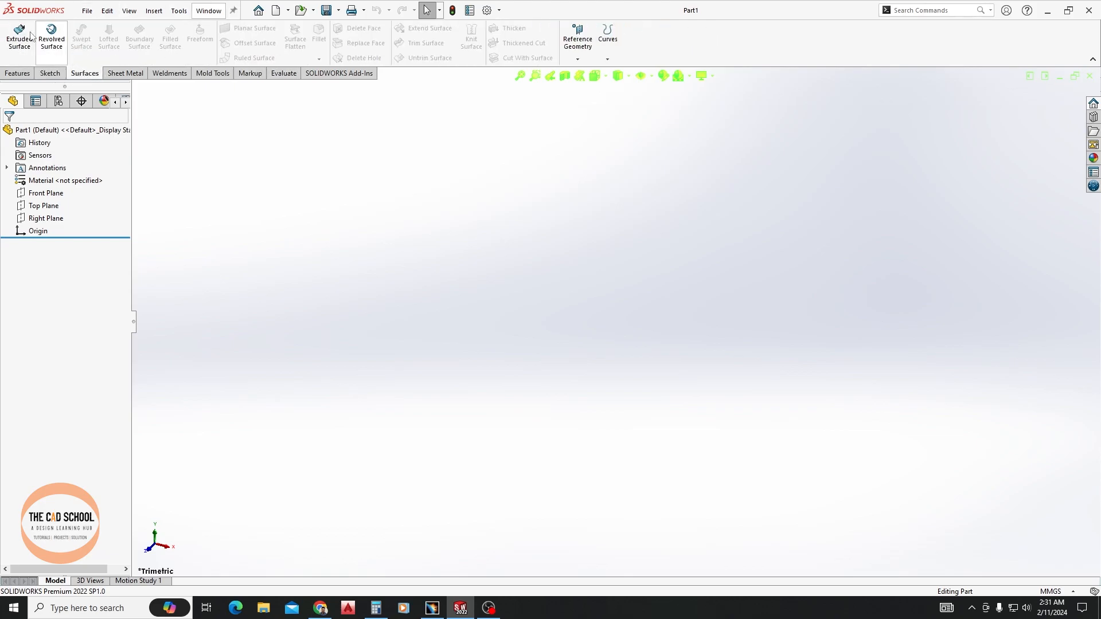
pyautogui.click(122, 75)
pyautogui.click(167, 73)
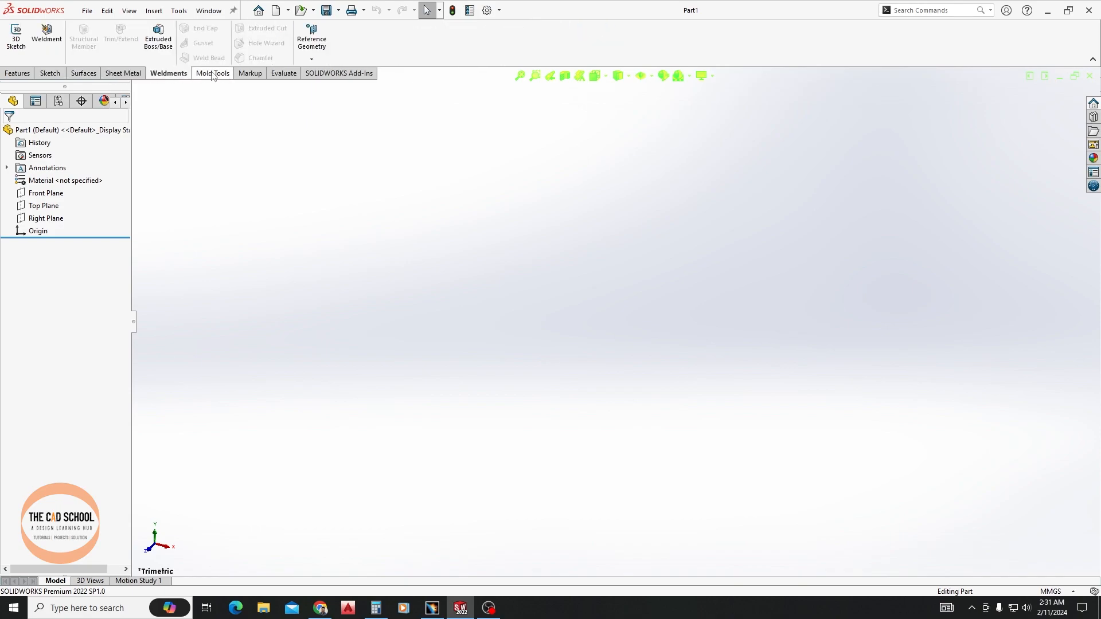
# Examine which command sets can be added to the CommandManager, and return to the Features commands.
pyautogui.rightClick(212, 75)
pyautogui.press('Escape')
pyautogui.rightClick(221, 79)
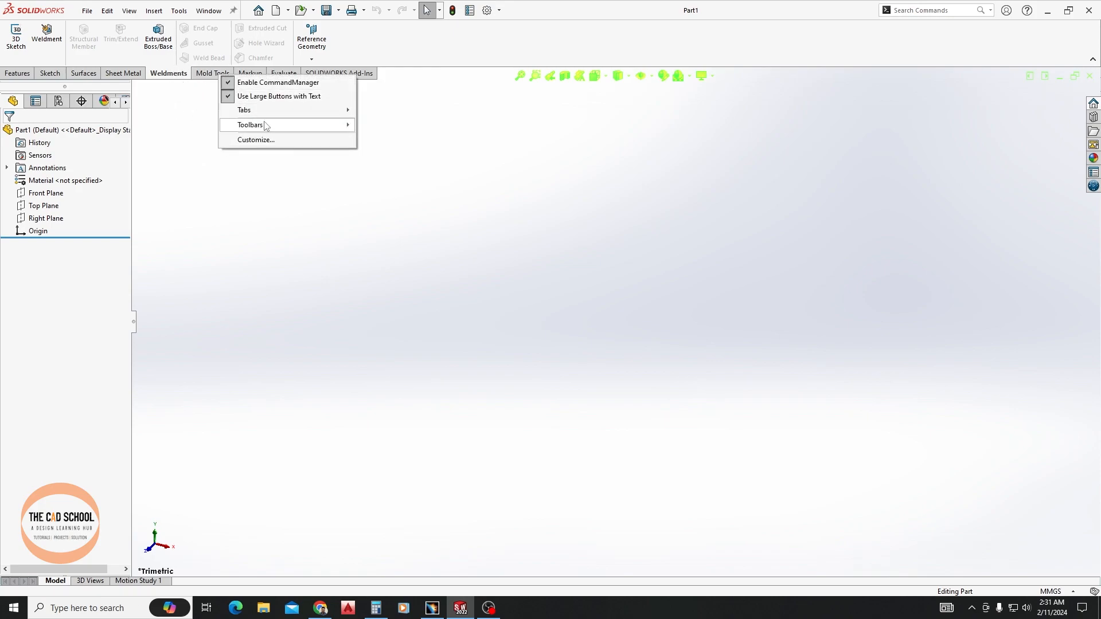
pyautogui.moveTo(276, 111)
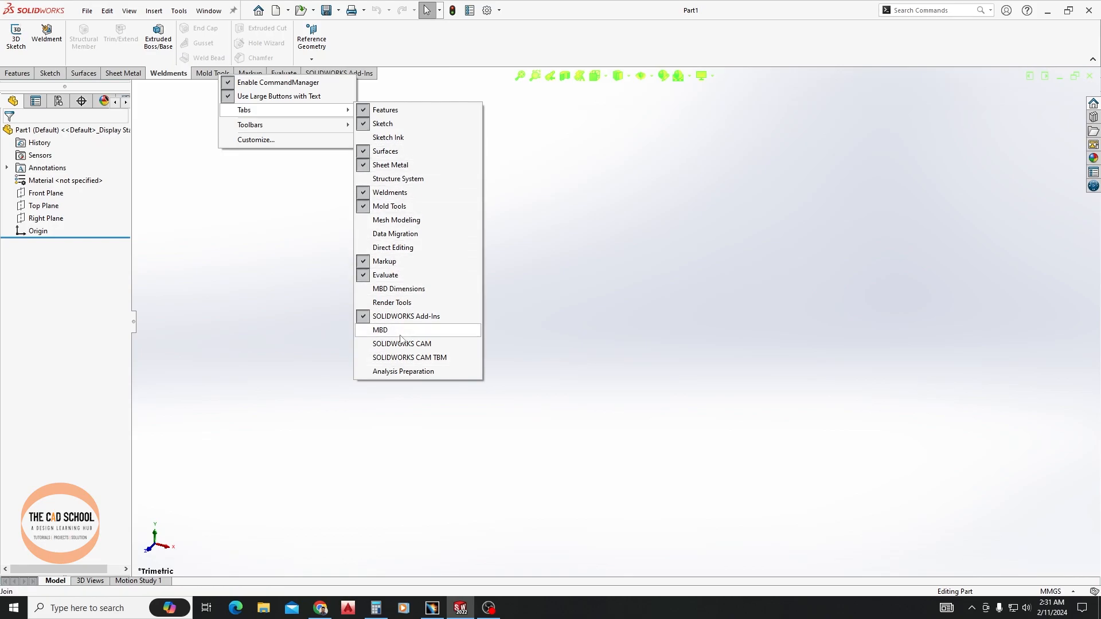
pyautogui.click(254, 238)
pyautogui.click(18, 73)
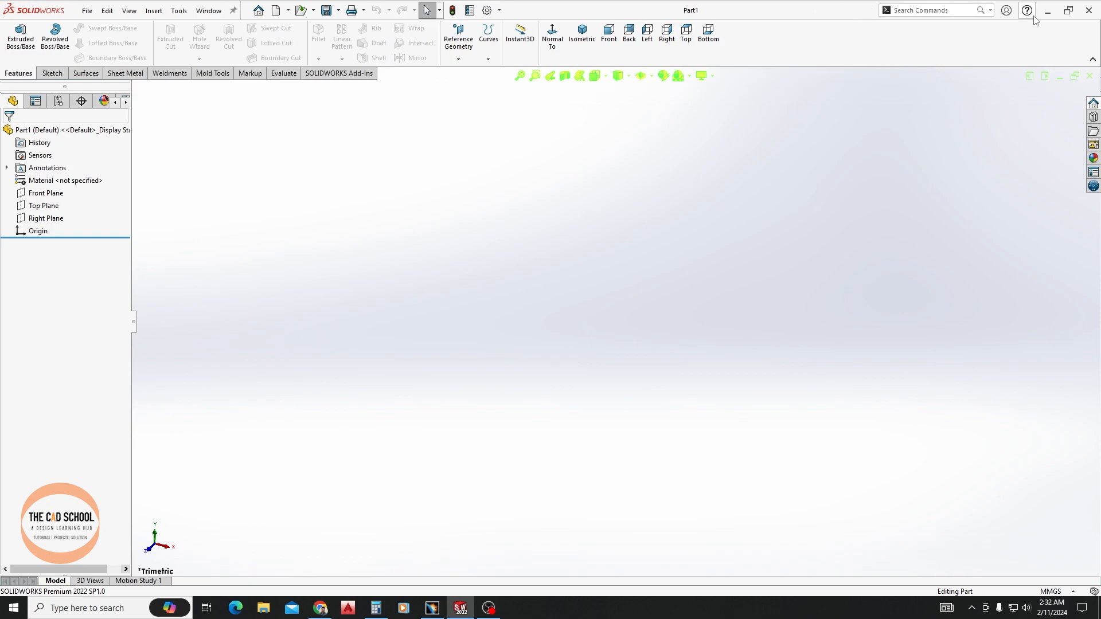
# Search the commands for "flex" and clear the search text.
pyautogui.click(919, 11)
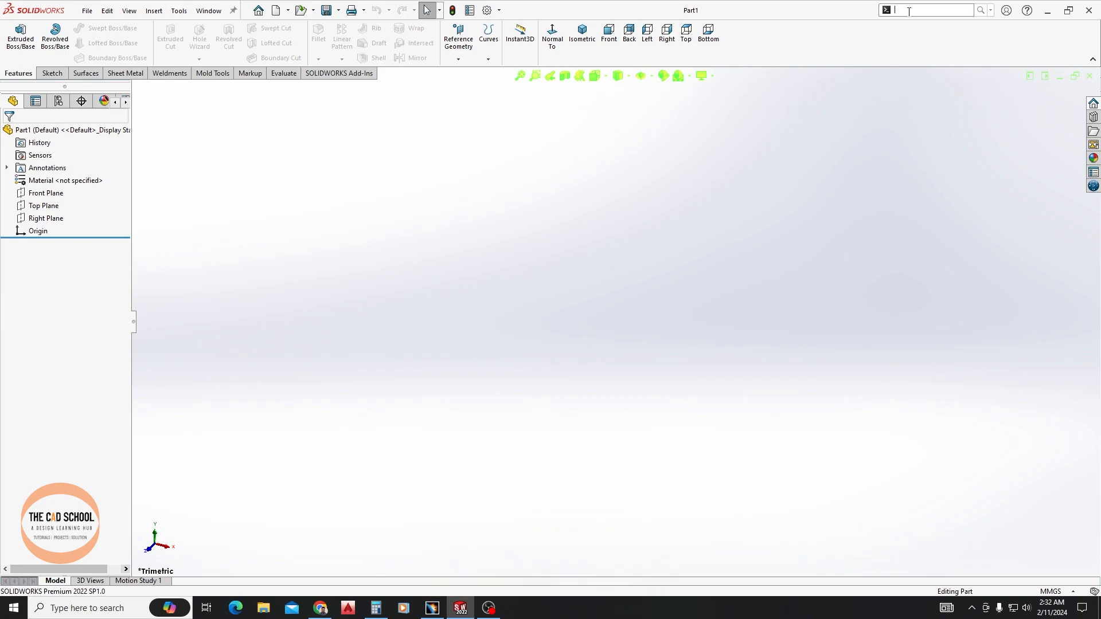
pyautogui.write('flex')
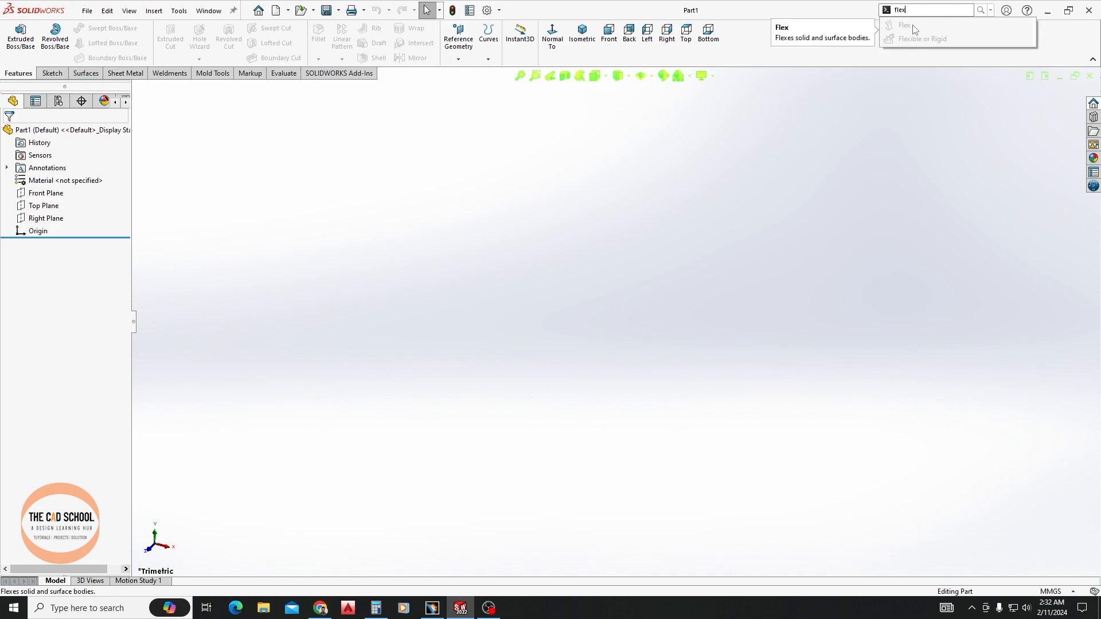
pyautogui.press('BackSpace')
pyautogui.press('BackSpace')
pyautogui.press('BackSpace')
pyautogui.press('BackSpace')
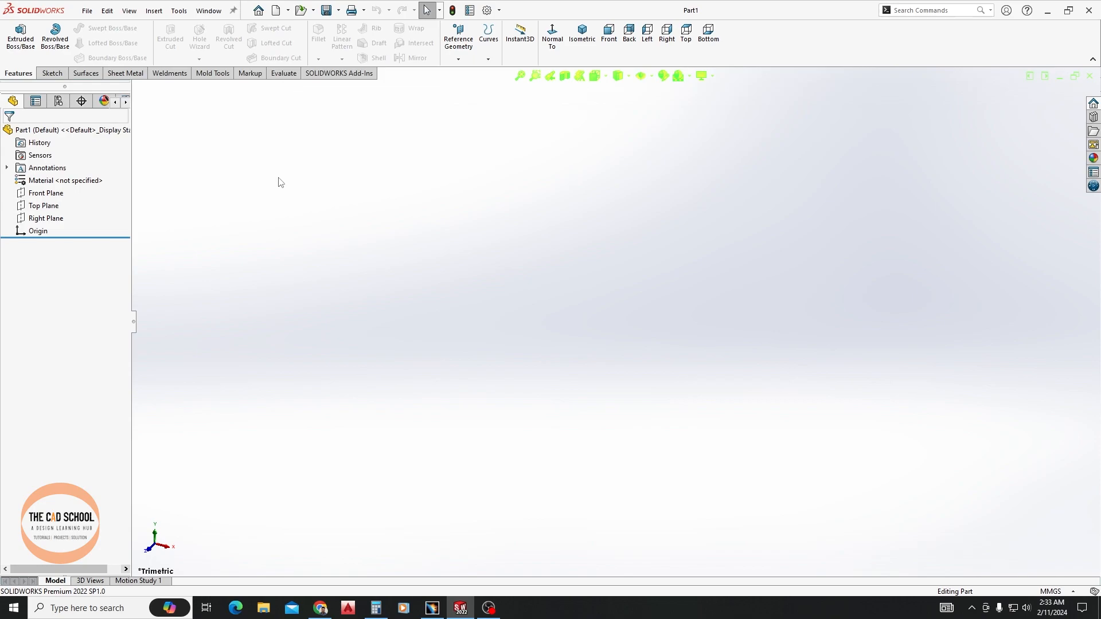
# Make the Front, Top and Right planes permanently visible in the graphics area.
pyautogui.click(51, 194)
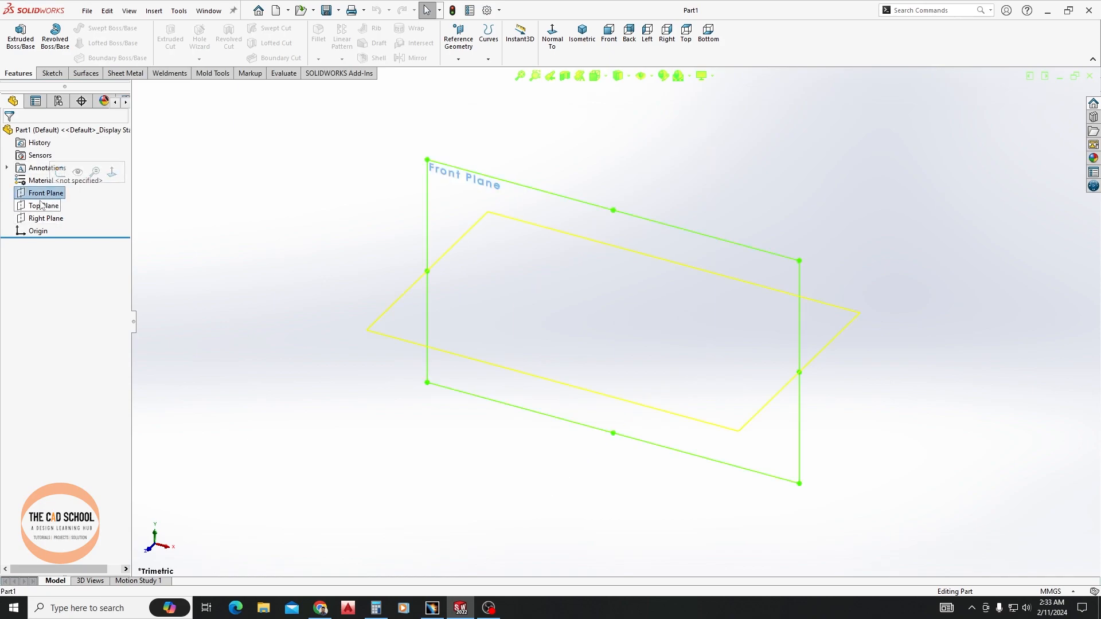
pyautogui.click(44, 205)
pyautogui.click(48, 220)
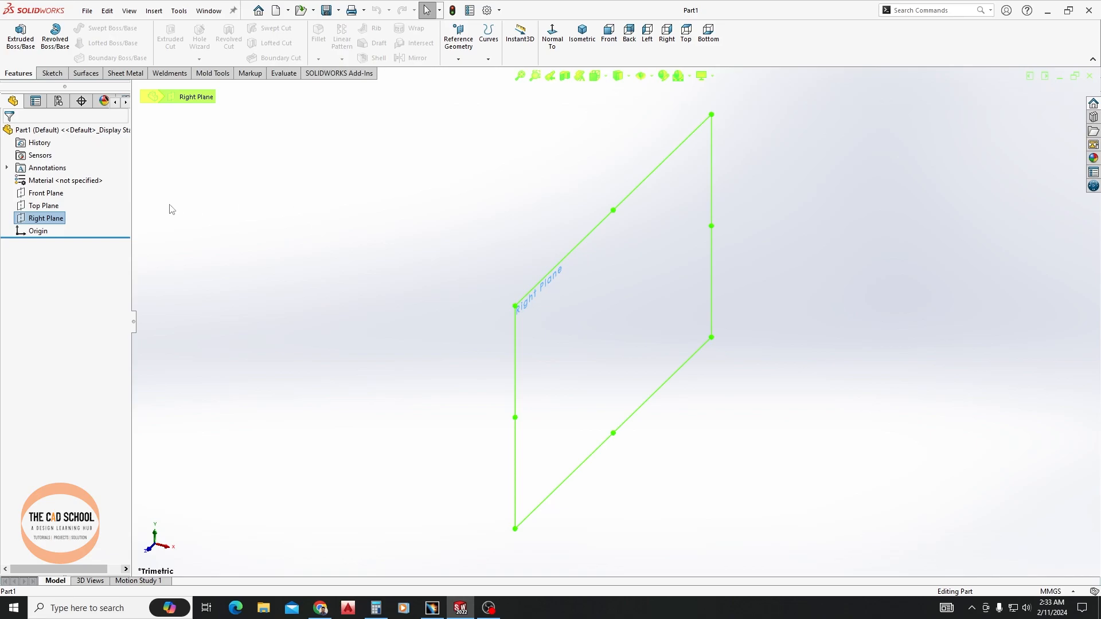
pyautogui.keyDown('shift'); pyautogui.click(56, 194); pyautogui.keyUp('shift')
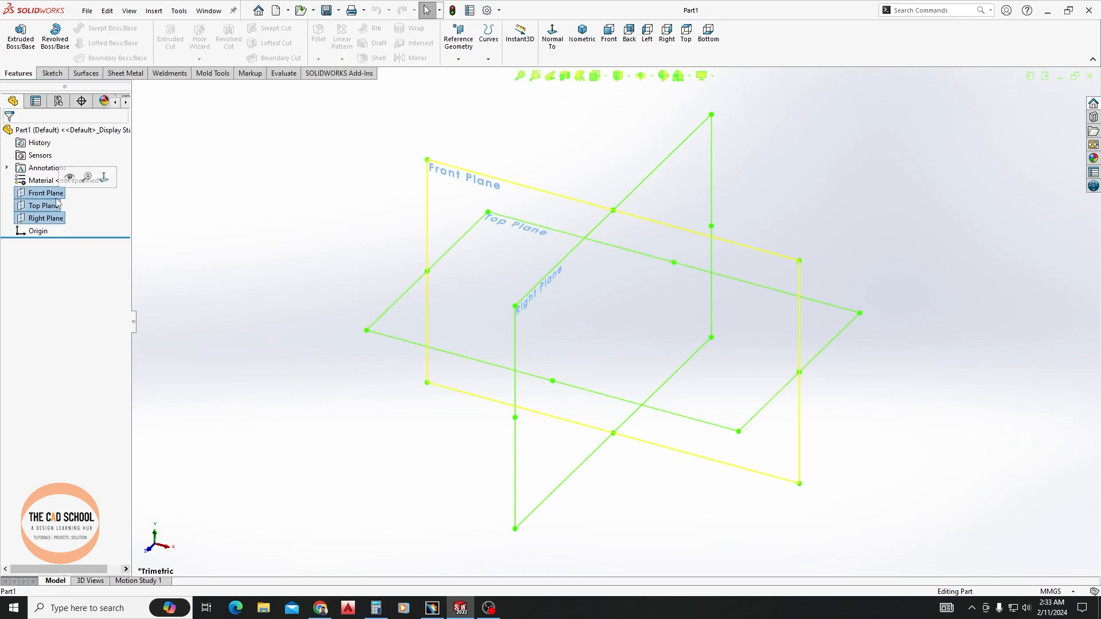
pyautogui.rightClick(57, 195)
pyautogui.click(65, 174)
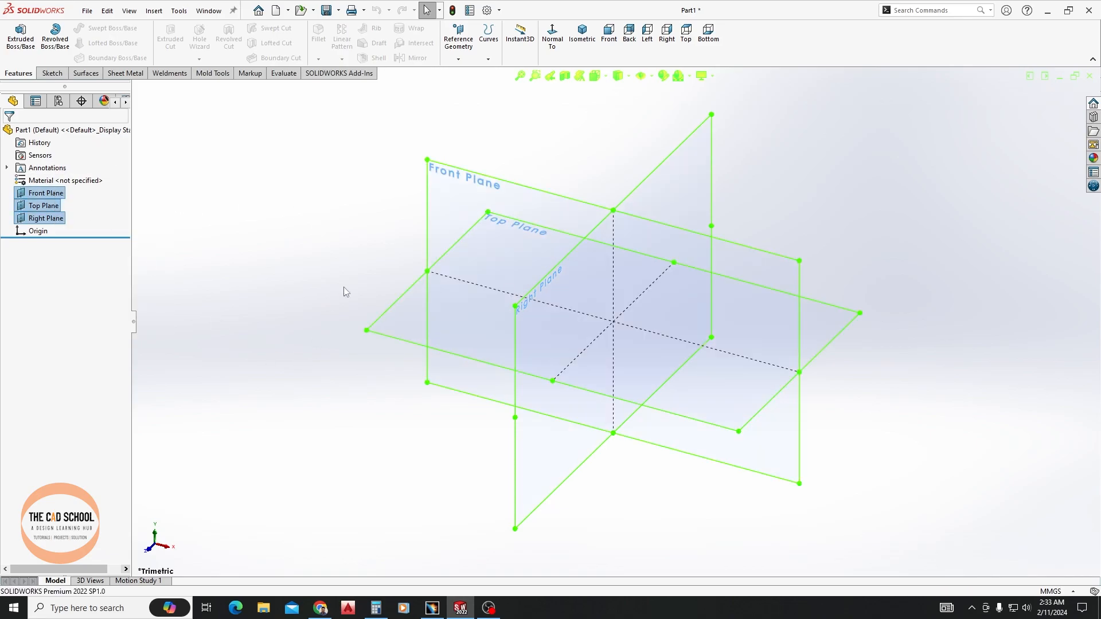
pyautogui.click(240, 261)
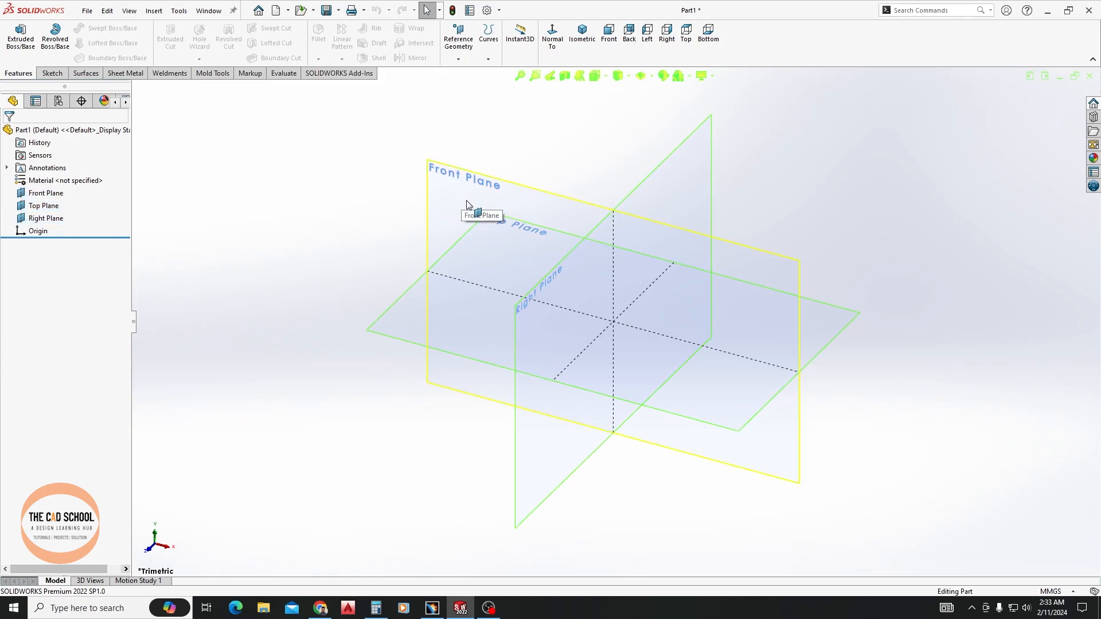
pyautogui.click(398, 314)
pyautogui.click(531, 322)
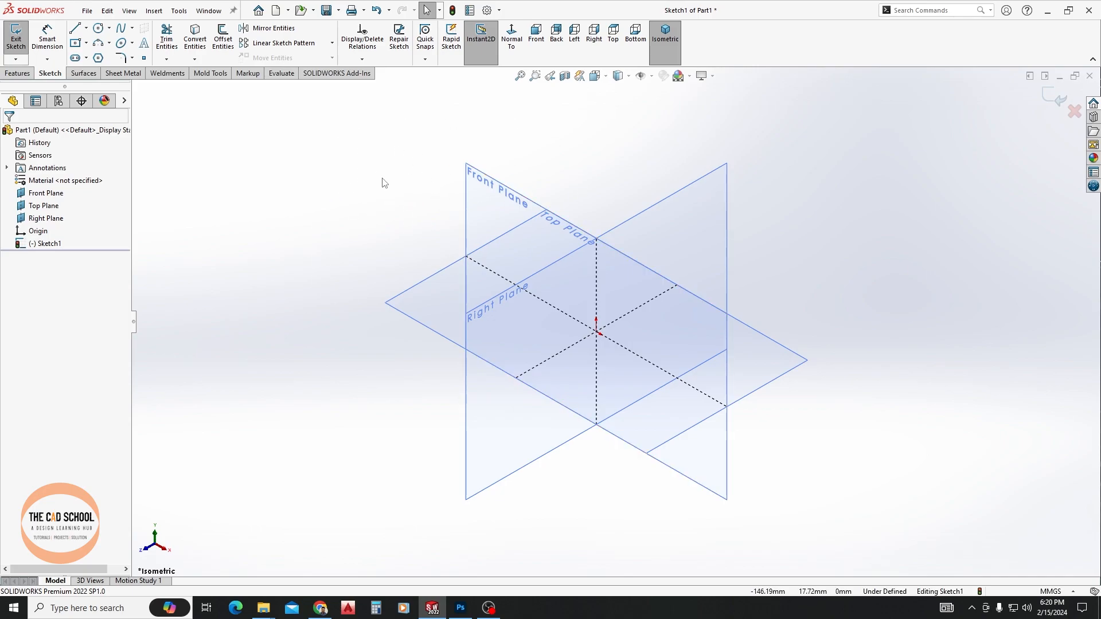
# Examine the Front, Top and Right planes around the origin from different angles and zoom levels.
pyautogui.middleClick(405, 230)
pyautogui.moveTo(405, 229)
pyautogui.mouseDown(button='middle')
pyautogui.moveTo(414, 212)
pyautogui.moveTo(389, 208)
pyautogui.moveTo(396, 192)
pyautogui.moveTo(383, 223)
pyautogui.moveTo(403, 201)
pyautogui.moveTo(378, 176)
pyautogui.moveTo(326, 214)
pyautogui.moveTo(369, 167)
pyautogui.moveTo(415, 189)
pyautogui.moveTo(388, 231)
pyautogui.moveTo(425, 298)
pyautogui.moveTo(390, 197)
pyautogui.moveTo(437, 229)
pyautogui.moveTo(408, 166)
pyautogui.moveTo(372, 232)
pyautogui.moveTo(428, 209)
pyautogui.moveTo(368, 167)
pyautogui.moveTo(373, 157)
pyautogui.moveTo(402, 218)
pyautogui.moveTo(440, 235)
pyautogui.moveTo(376, 189)
pyautogui.moveTo(415, 206)
pyautogui.moveTo(443, 238)
pyautogui.moveTo(421, 285)
pyautogui.moveTo(405, 260)
pyautogui.moveTo(433, 214)
pyautogui.moveTo(423, 204)
pyautogui.moveTo(422, 217)
pyautogui.mouseUp(button='middle')
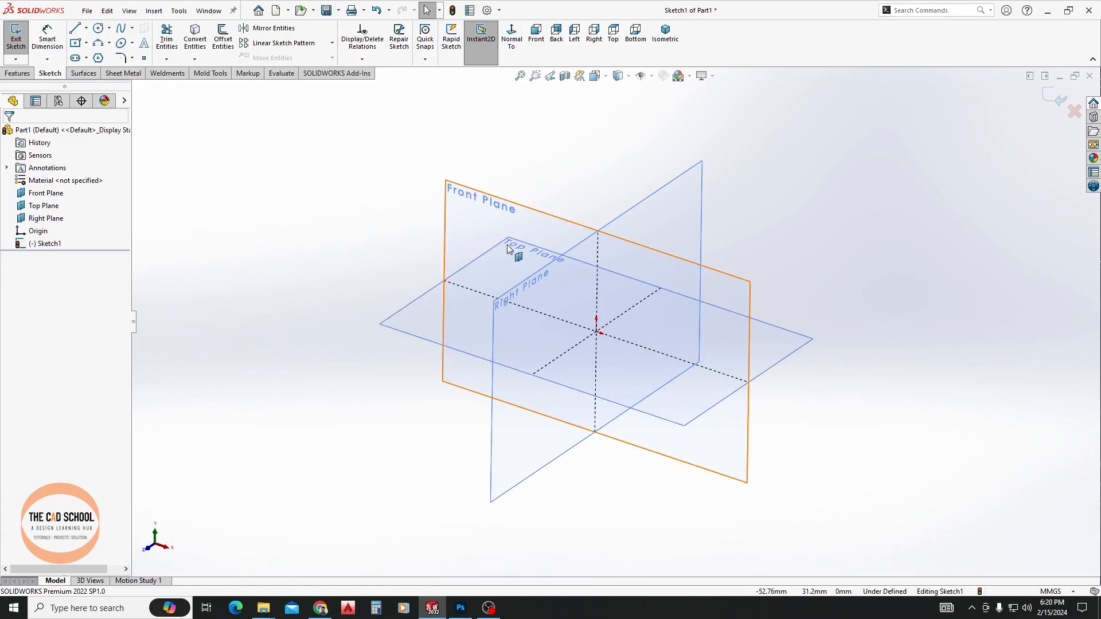
pyautogui.scroll(-5, 507, 246)
pyautogui.scroll(-3, 575, 286)
pyautogui.scroll(2, 575, 284)
pyautogui.scroll(-2, 574, 285)
pyautogui.scroll(-3, 575, 284)
pyautogui.scroll(3, 575, 284)
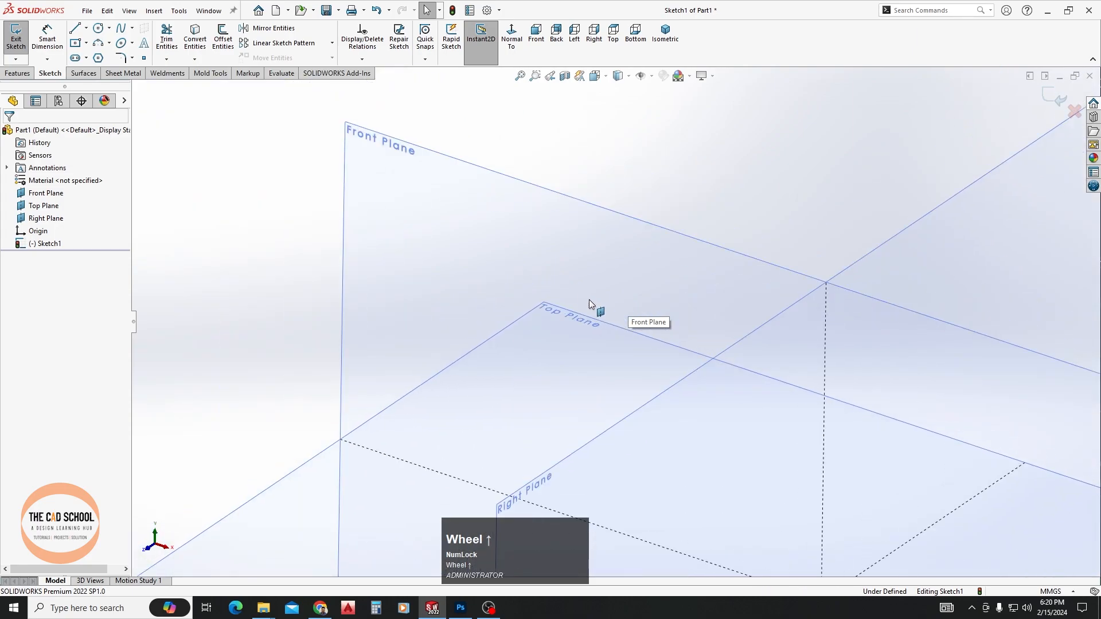
pyautogui.scroll(2, 594, 301)
pyautogui.scroll(2, 651, 313)
pyautogui.scroll(-1, 689, 396)
pyautogui.scroll(-4, 653, 330)
pyautogui.scroll(2, 624, 278)
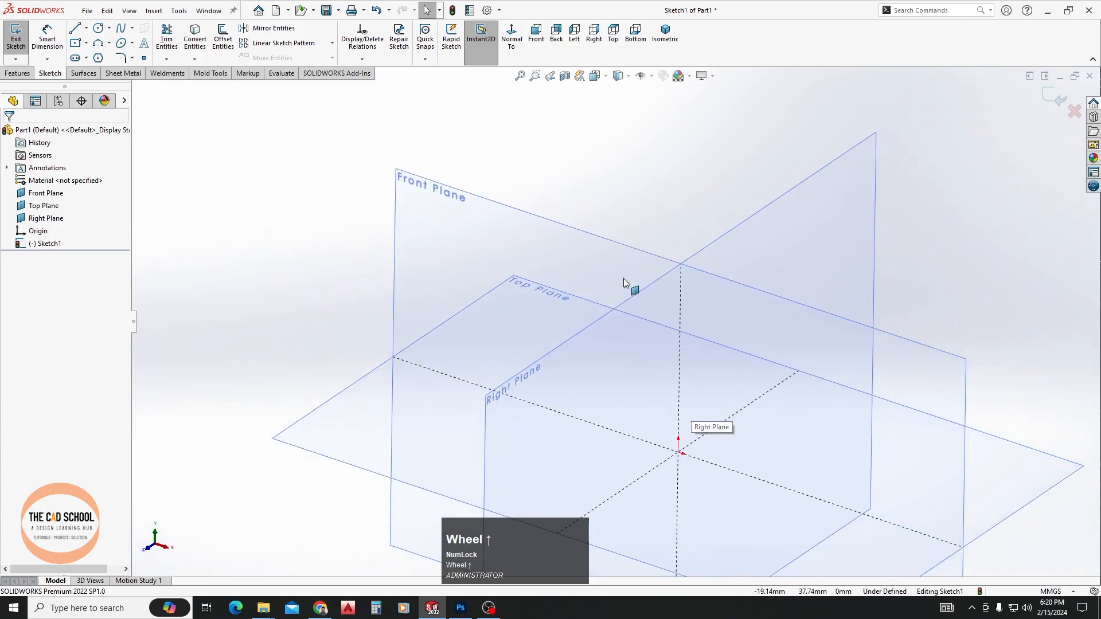
pyautogui.scroll(3, 624, 281)
pyautogui.scroll(-5, 621, 300)
pyautogui.scroll(2, 629, 378)
pyautogui.scroll(-3, 623, 402)
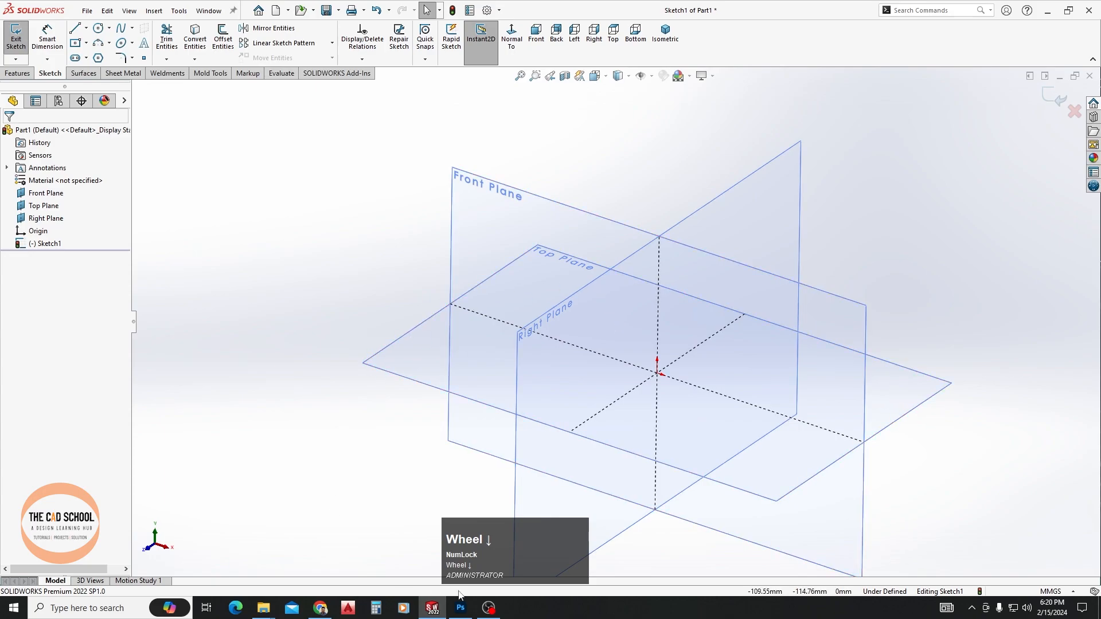
pyautogui.scroll(-1, 563, 398)
pyautogui.scroll(1, 564, 397)
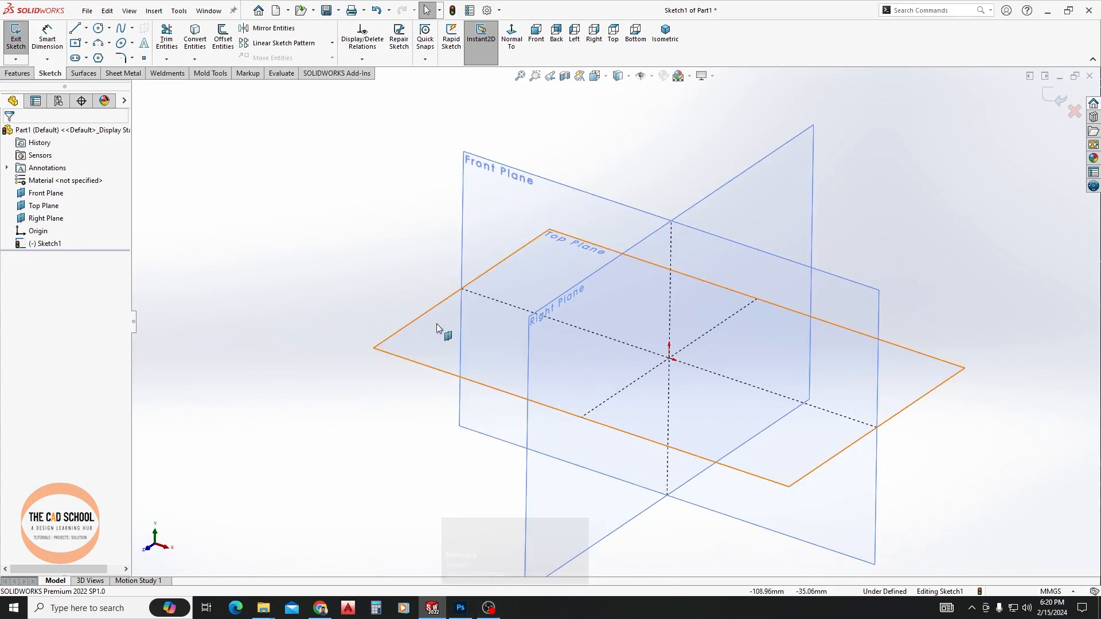
pyautogui.scroll(1, 512, 474)
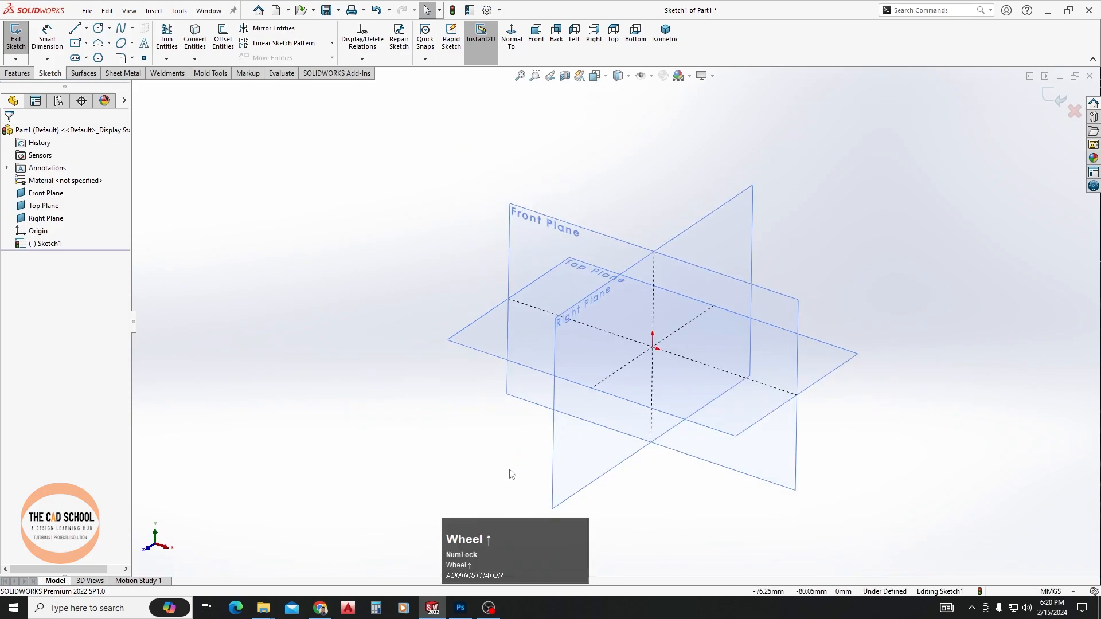
pyautogui.scroll(-1, 528, 469)
pyautogui.scroll(1, 689, 177)
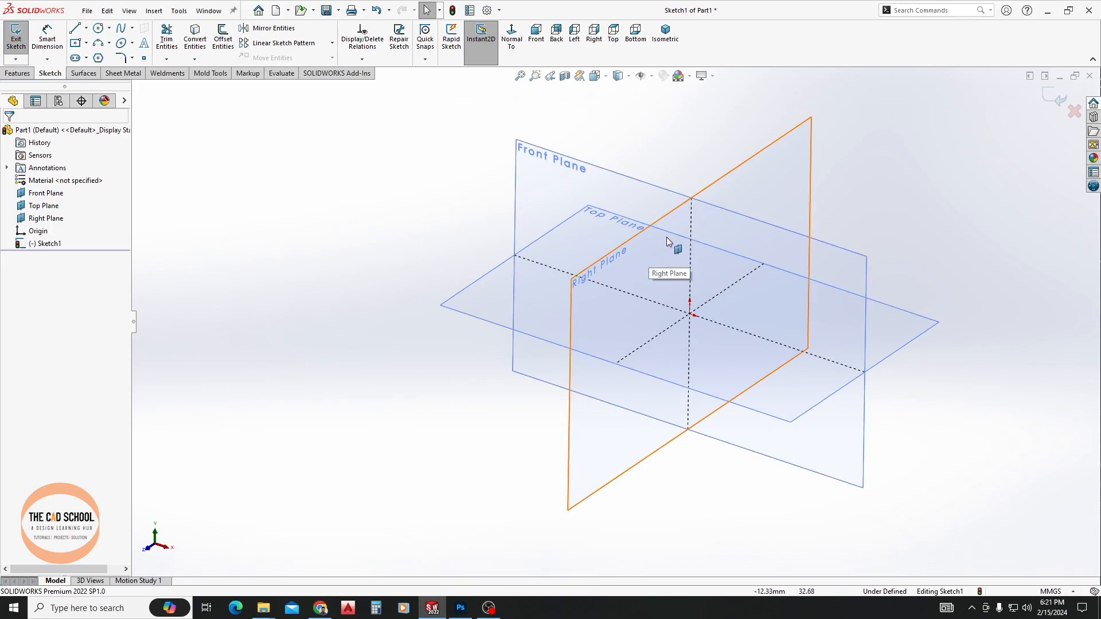
pyautogui.moveTo(597, 250); pyautogui.dragTo(534, 270, button='middle')
pyautogui.scroll(-6, 457, 263)
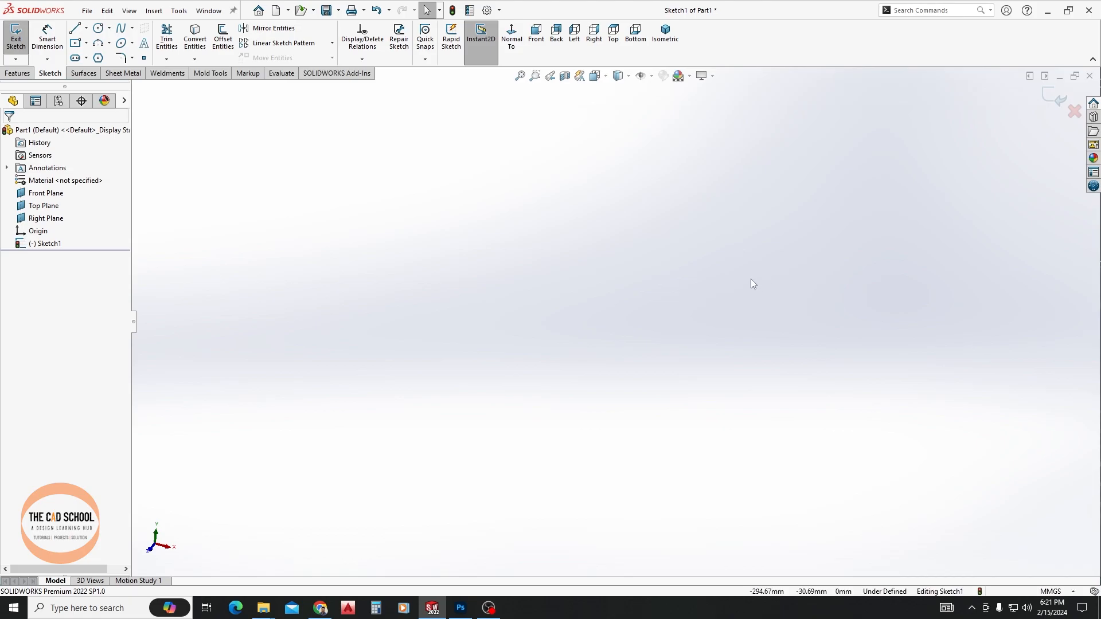
# Fit the three reference planes in the graphics area and examine them from different angles and zoom levels.
pyautogui.scroll(-2, 680, 299)
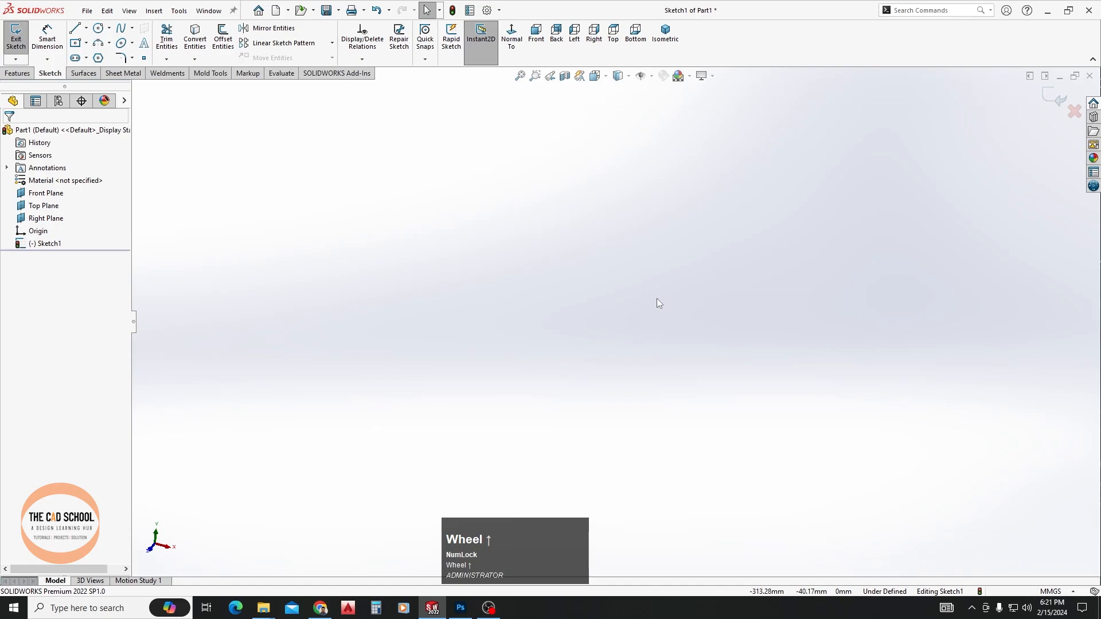
pyautogui.press('f')
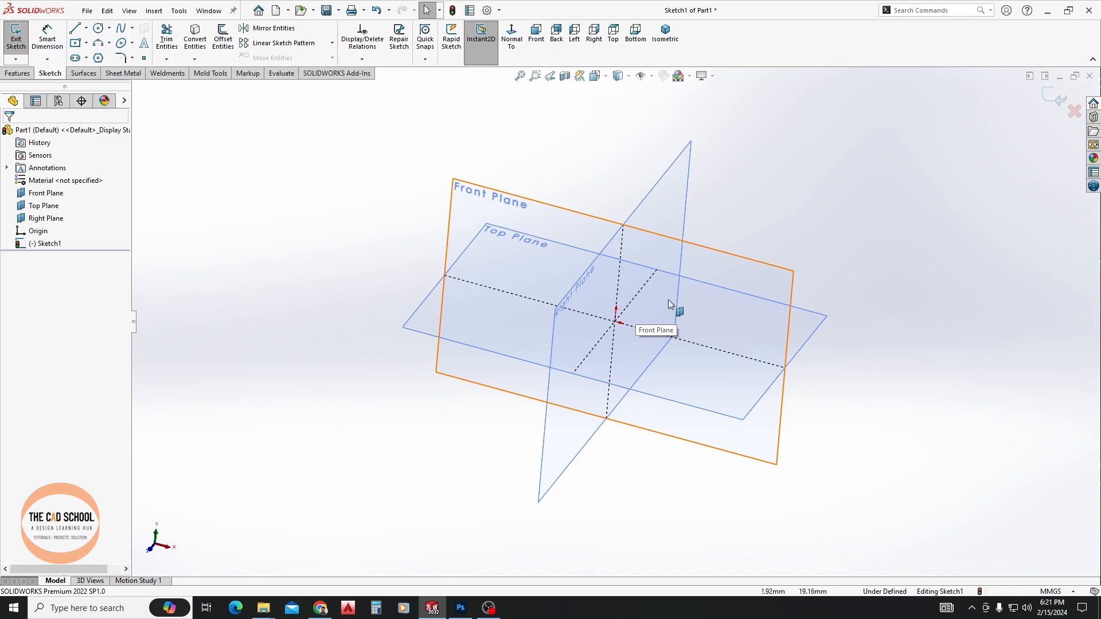
pyautogui.moveTo(613, 316); pyautogui.dragTo(635, 308, button='middle')
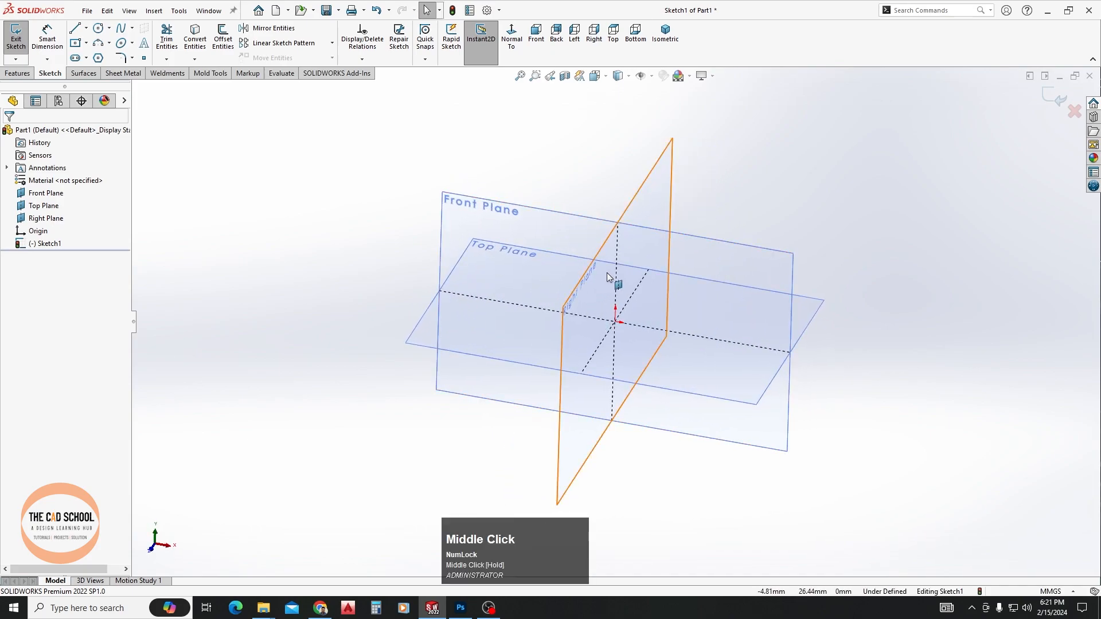
pyautogui.scroll(-1, 582, 250)
pyautogui.scroll(1, 582, 250)
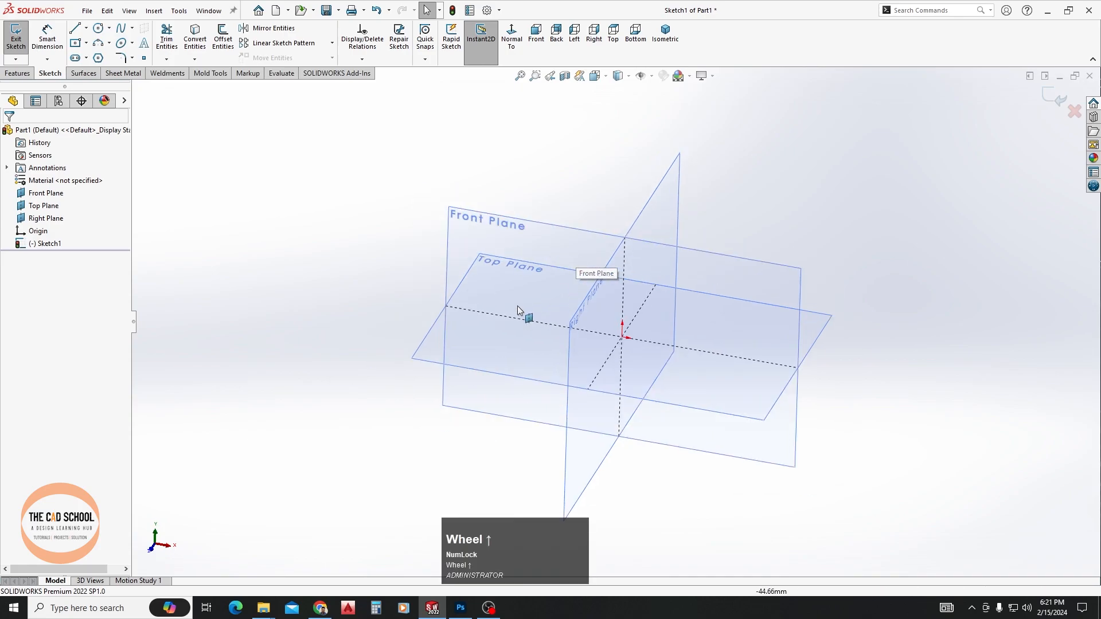
pyautogui.moveTo(512, 301); pyautogui.dragTo(502, 322, button='middle')
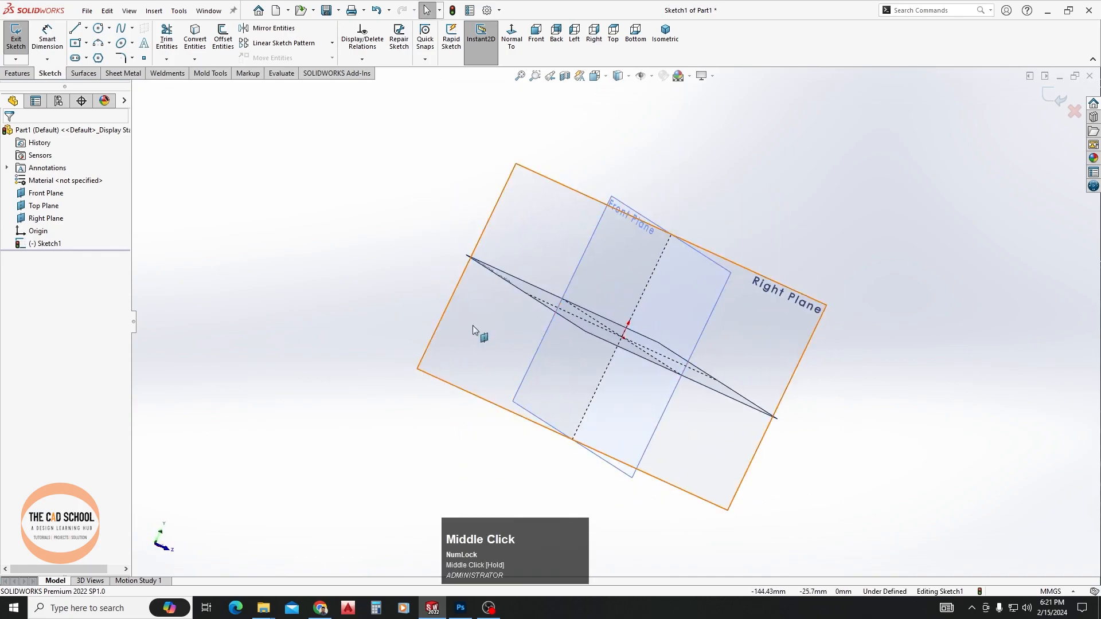
pyautogui.scroll(3, 377, 330)
pyautogui.scroll(-4, 362, 328)
pyautogui.press('f')
pyautogui.moveTo(475, 253); pyautogui.dragTo(452, 290, button='middle')
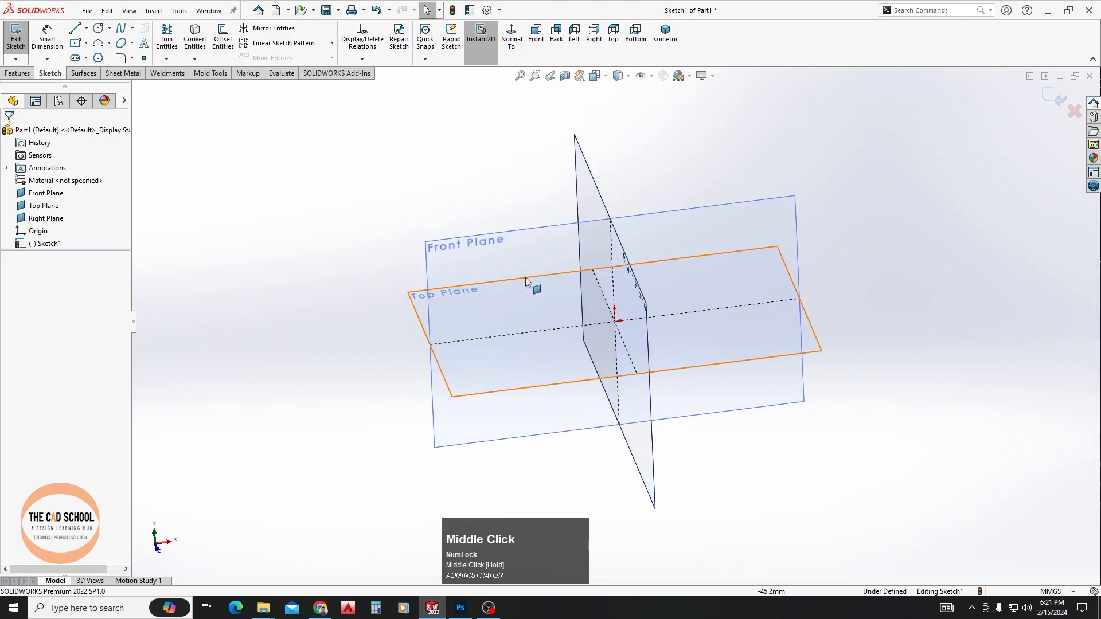
# Examine how the reference planes meet at the origin by rotating, panning and zooming the view.
pyautogui.moveTo(597, 398); pyautogui.dragTo(577, 369, button='middle')
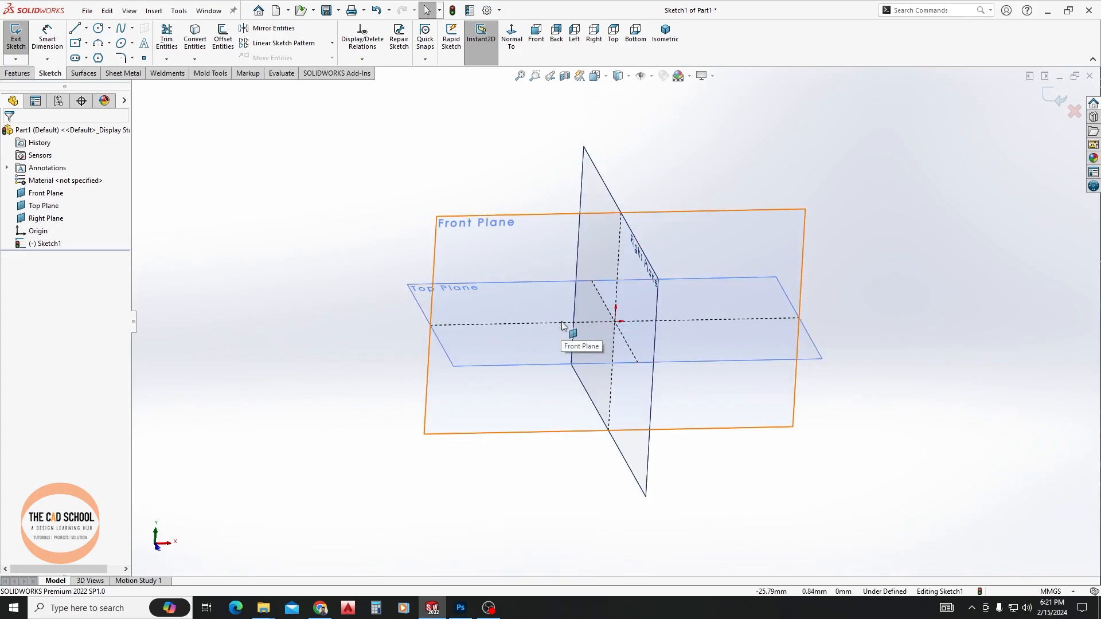
pyautogui.moveTo(555, 324)
pyautogui.keyDown('ctrl'); pyautogui.mouseDown(button='middle')
pyautogui.moveTo(544, 332)
pyautogui.moveTo(538, 314)
pyautogui.moveTo(624, 328)
pyautogui.moveTo(746, 302)
pyautogui.moveTo(588, 315)
pyautogui.moveTo(546, 336)
pyautogui.moveTo(508, 330)
pyautogui.moveTo(624, 317)
pyautogui.moveTo(519, 319)
pyautogui.moveTo(574, 321)
pyautogui.mouseUp(button='middle'); pyautogui.keyUp('ctrl')
pyautogui.keyDown('ctrl'); pyautogui.moveTo(684, 331); pyautogui.dragTo(586, 314, button='middle'); pyautogui.keyUp('ctrl')
pyautogui.scroll(-2, 642, 346)
pyautogui.scroll(1, 642, 346)
pyautogui.moveTo(644, 406); pyautogui.dragTo(583, 364, button='middle')
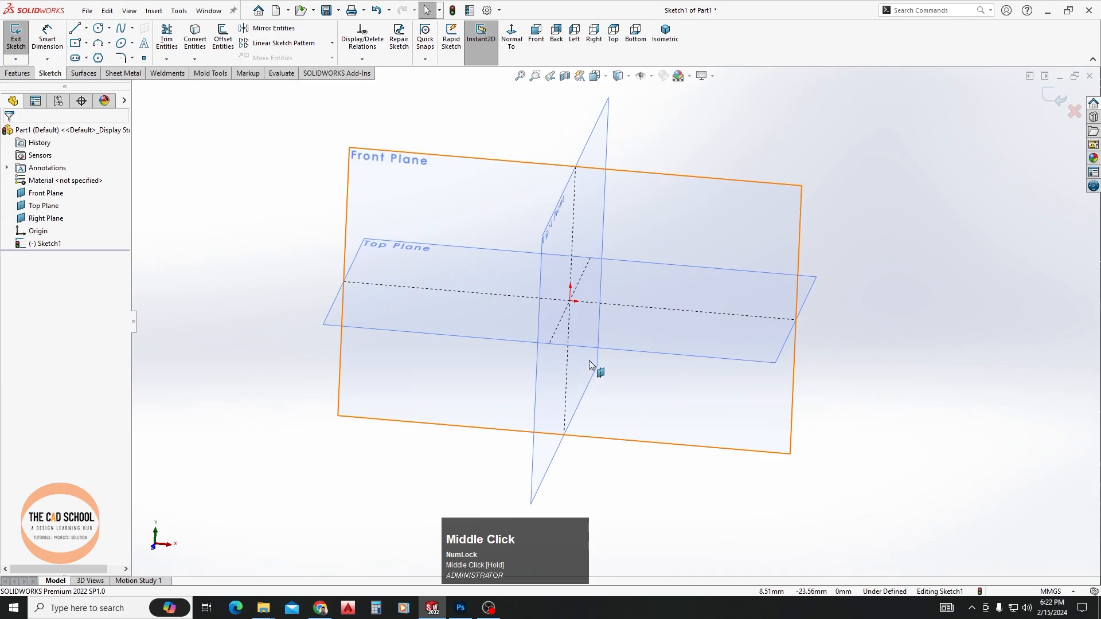
pyautogui.press('space')
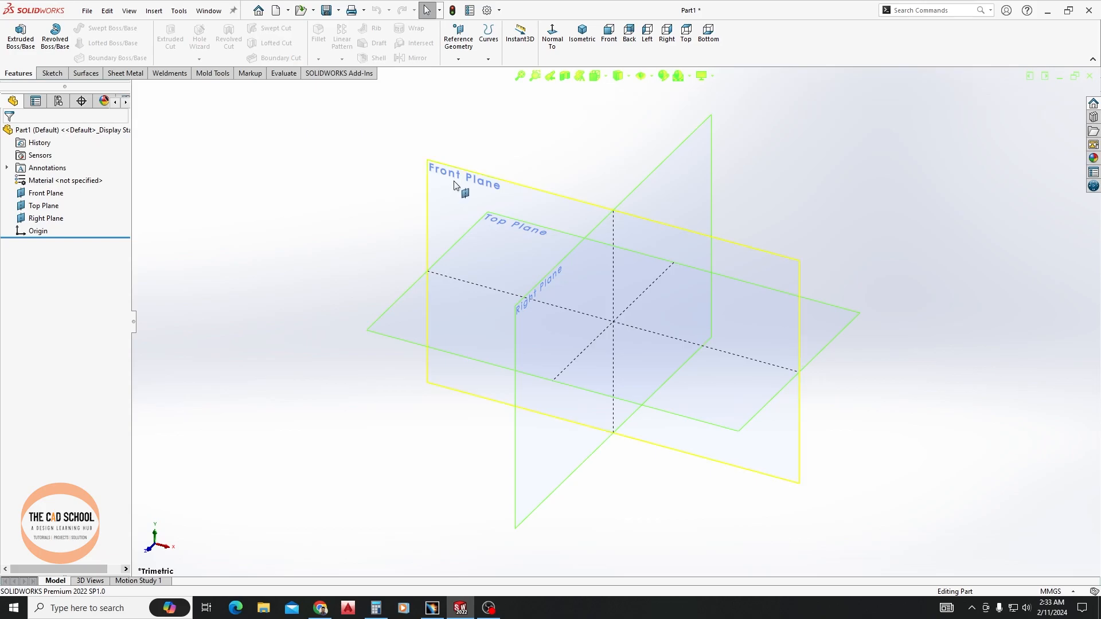
# Start a new sketch on the Front Plane.
pyautogui.click(506, 296)
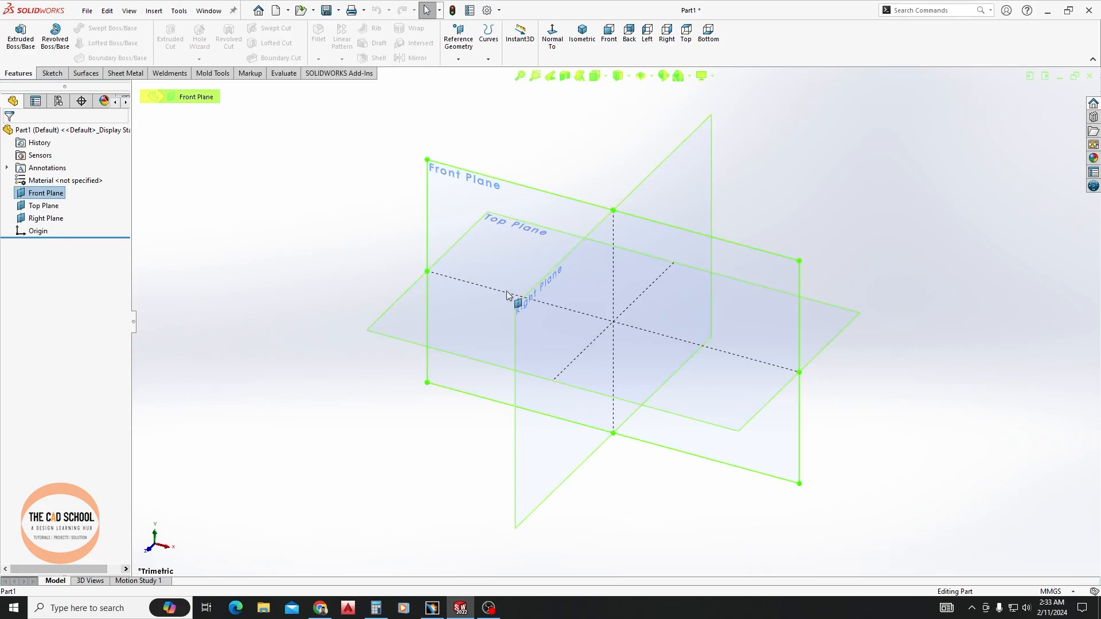
pyautogui.click(51, 74)
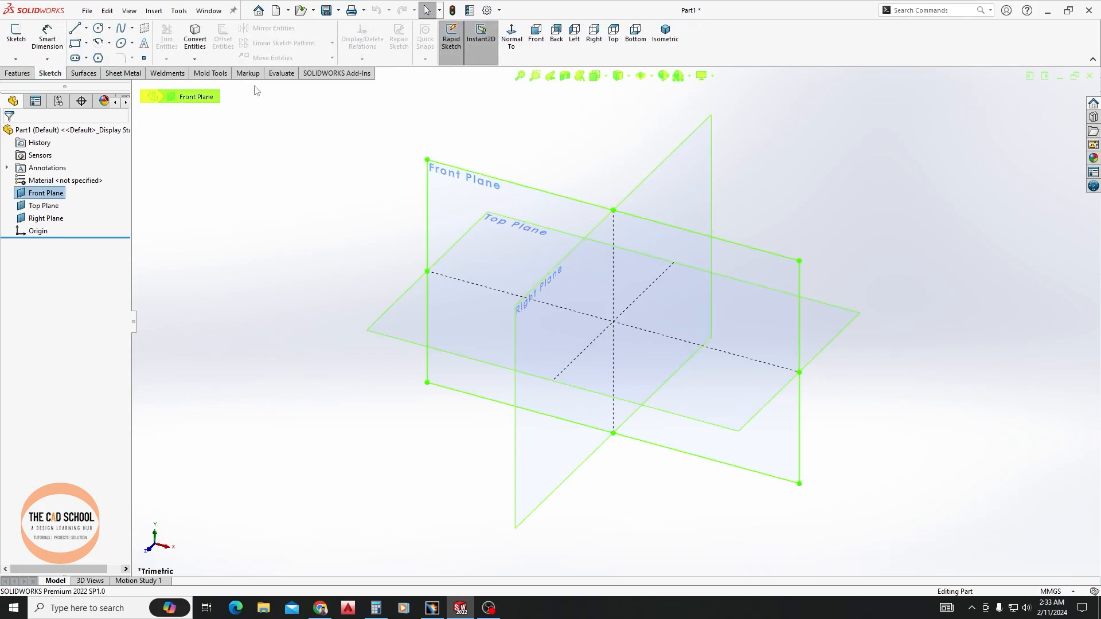
pyautogui.click(18, 33)
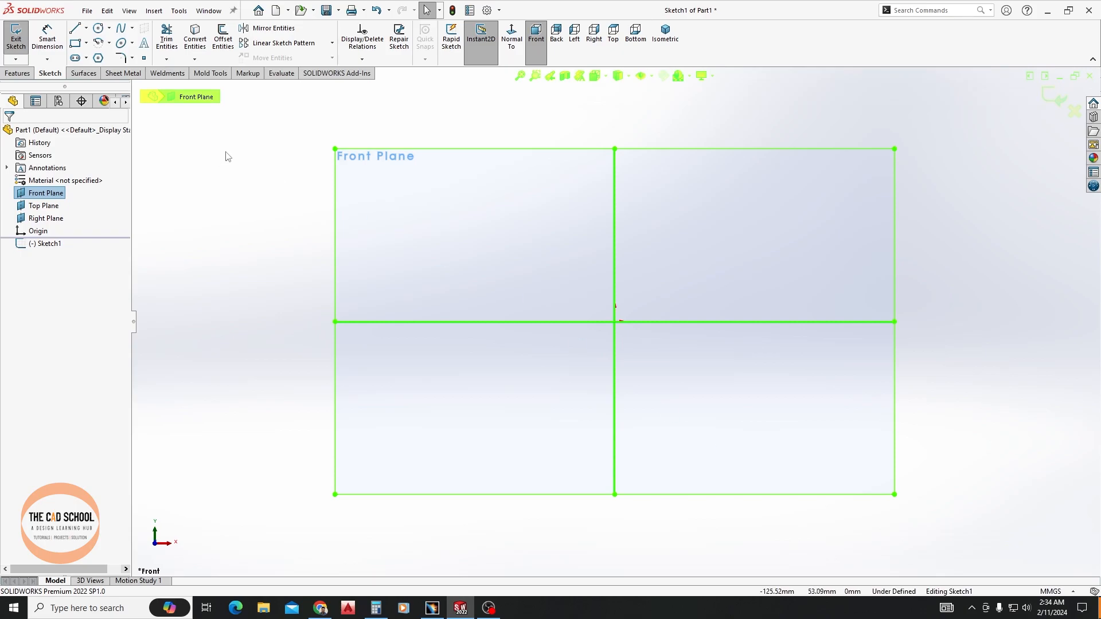
# Draw a closed, irregular six-sided outline with the Line tool around the Front Plane's left half, its closing side about 40 mm long.
pyautogui.click(74, 28)
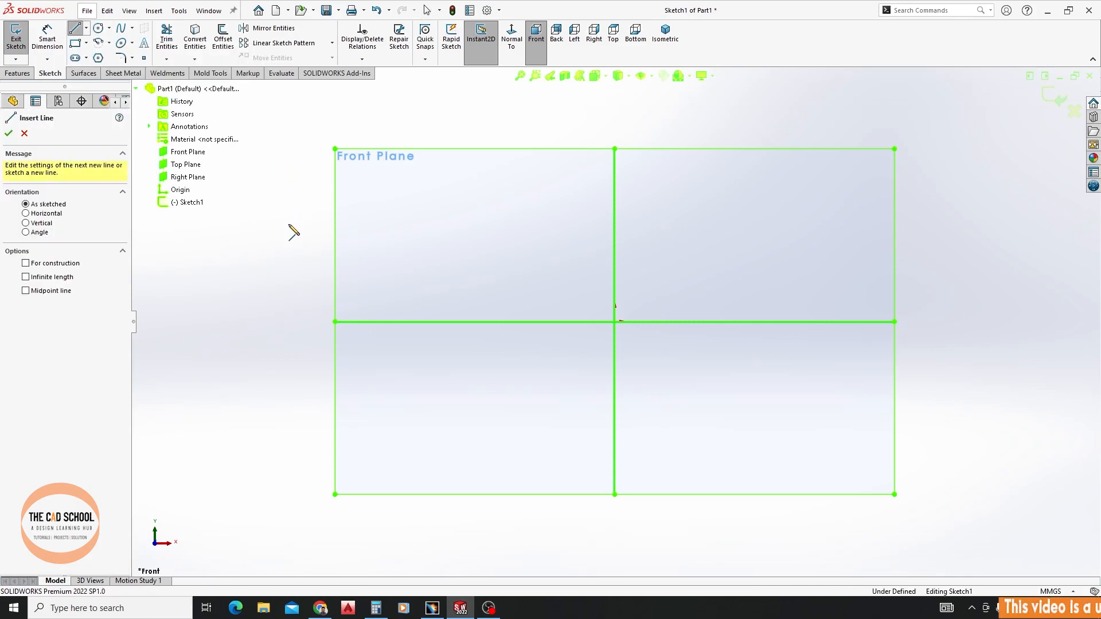
pyautogui.click(283, 223)
pyautogui.click(529, 210)
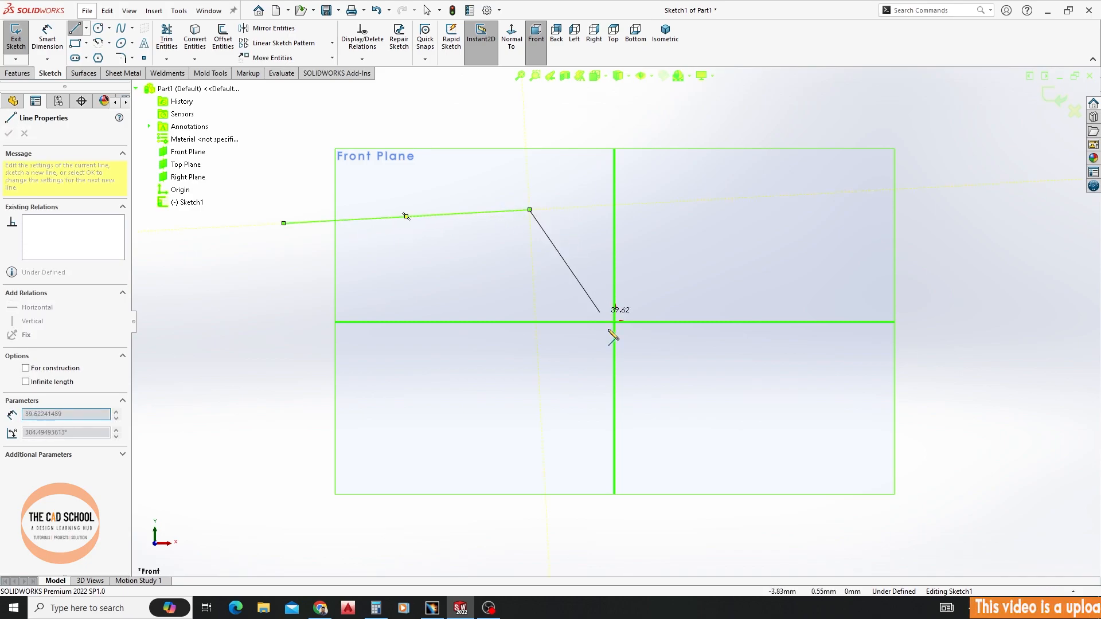
pyautogui.click(620, 339)
pyautogui.click(594, 448)
pyautogui.click(357, 523)
pyautogui.click(228, 336)
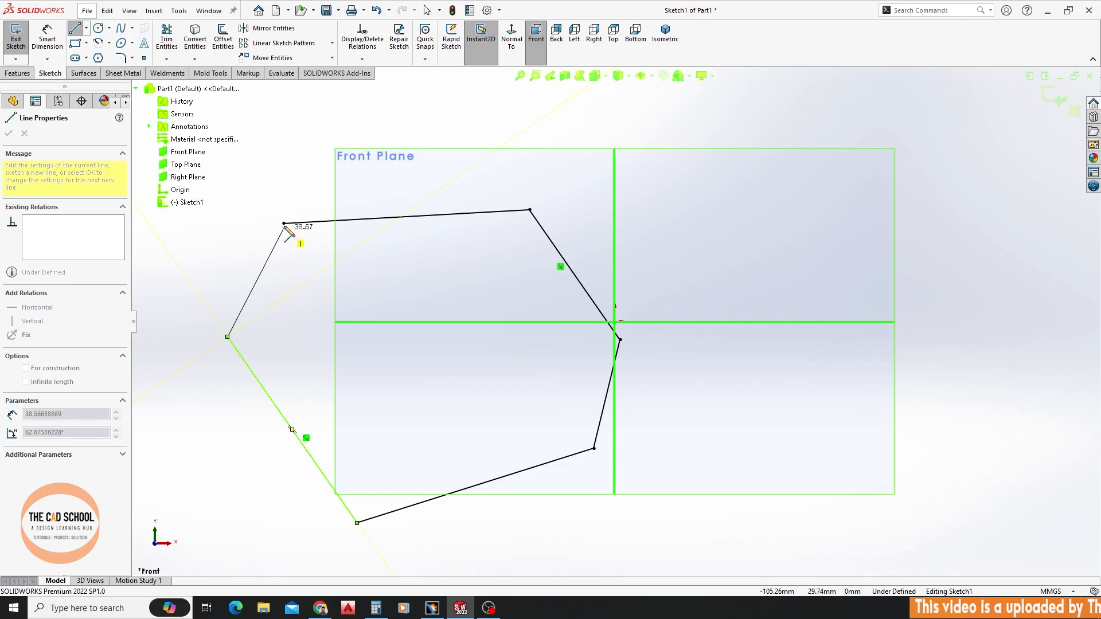
pyautogui.click(284, 223)
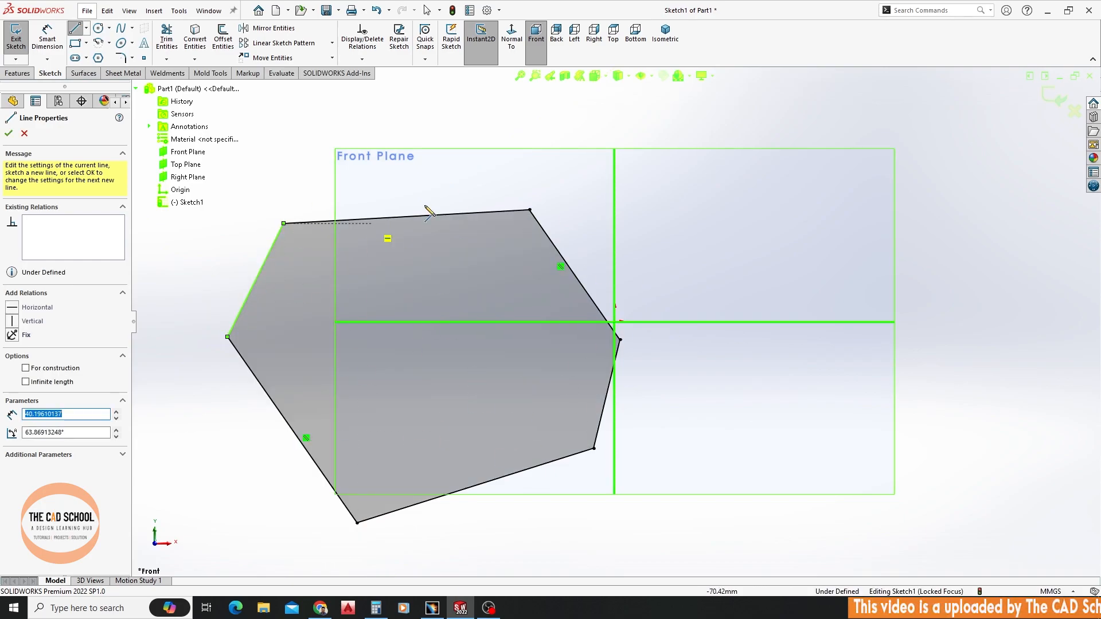
pyautogui.click(9, 134)
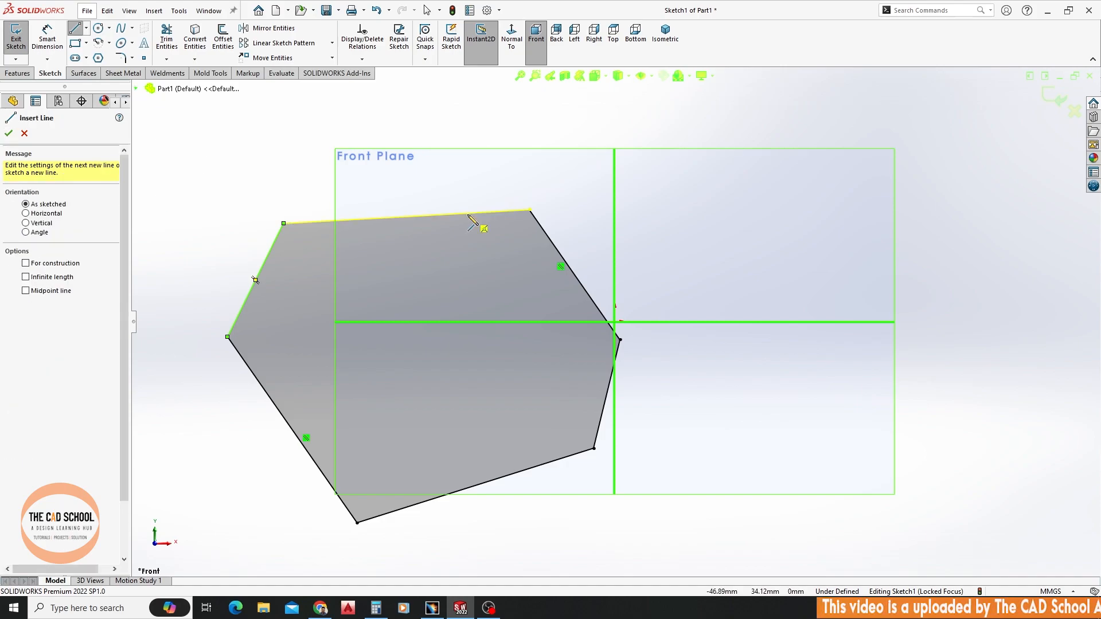
pyautogui.moveTo(580, 270); pyautogui.dragTo(614, 359, button='middle')
pyautogui.press('Escape')
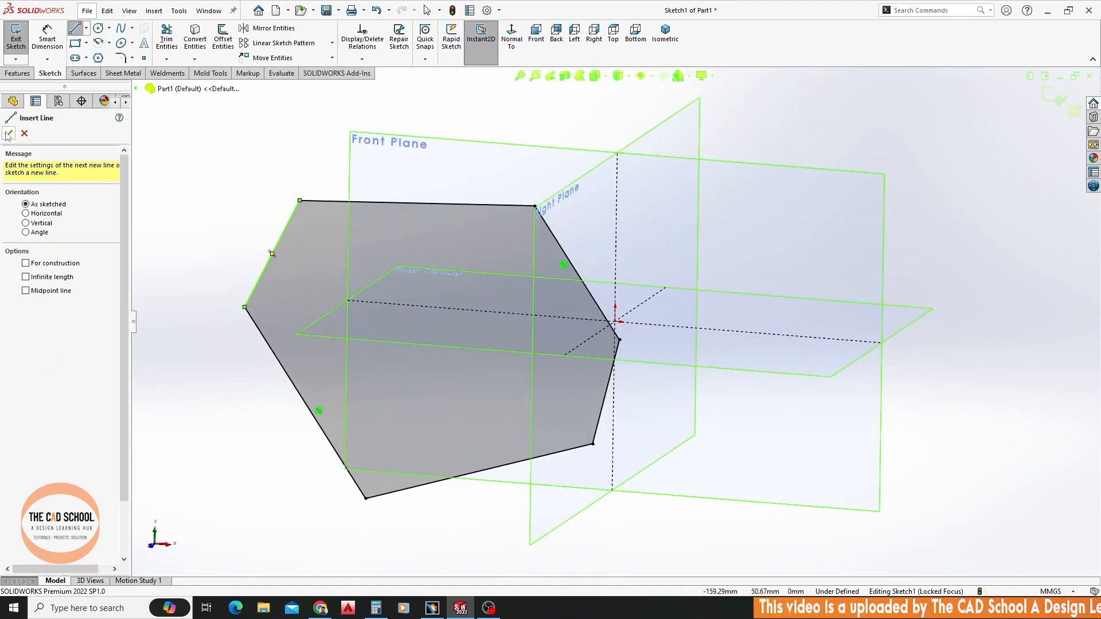
# Exit the sketch and extrude the six-sided outline as a Blind boss 10 mm deep.
pyautogui.click(1053, 94)
pyautogui.moveTo(597, 280)
pyautogui.mouseDown(button='middle')
pyautogui.moveTo(530, 253)
pyautogui.moveTo(516, 319)
pyautogui.moveTo(510, 270)
pyautogui.moveTo(538, 206)
pyautogui.moveTo(476, 287)
pyautogui.mouseUp(button='middle')
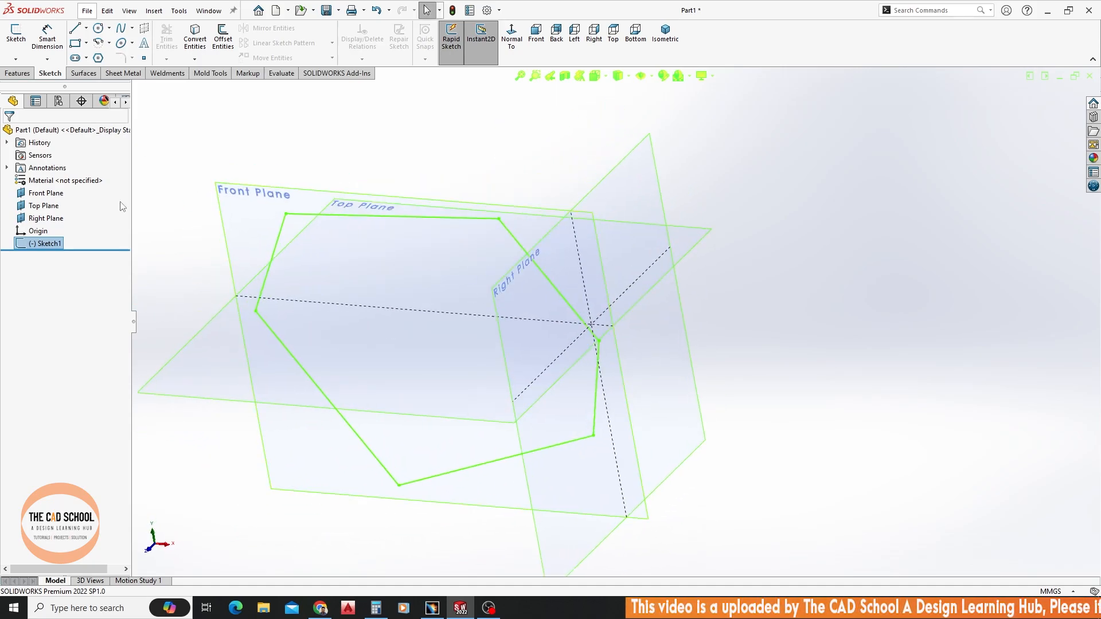
pyautogui.click(17, 73)
pyautogui.click(20, 38)
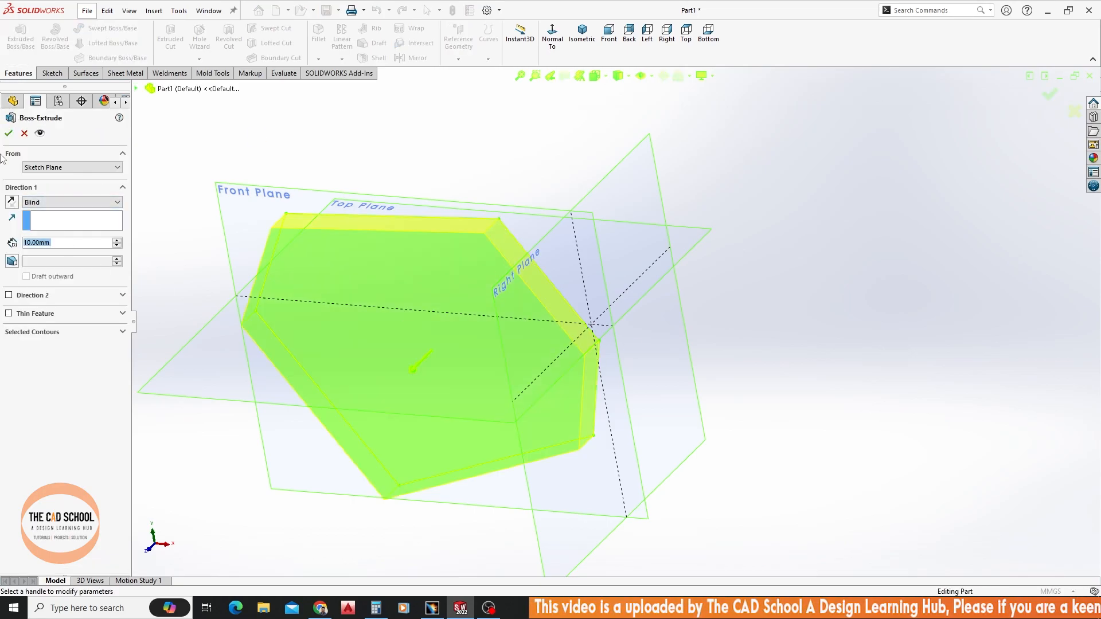
pyautogui.click(8, 133)
pyautogui.moveTo(465, 157); pyautogui.dragTo(526, 356, button='middle')
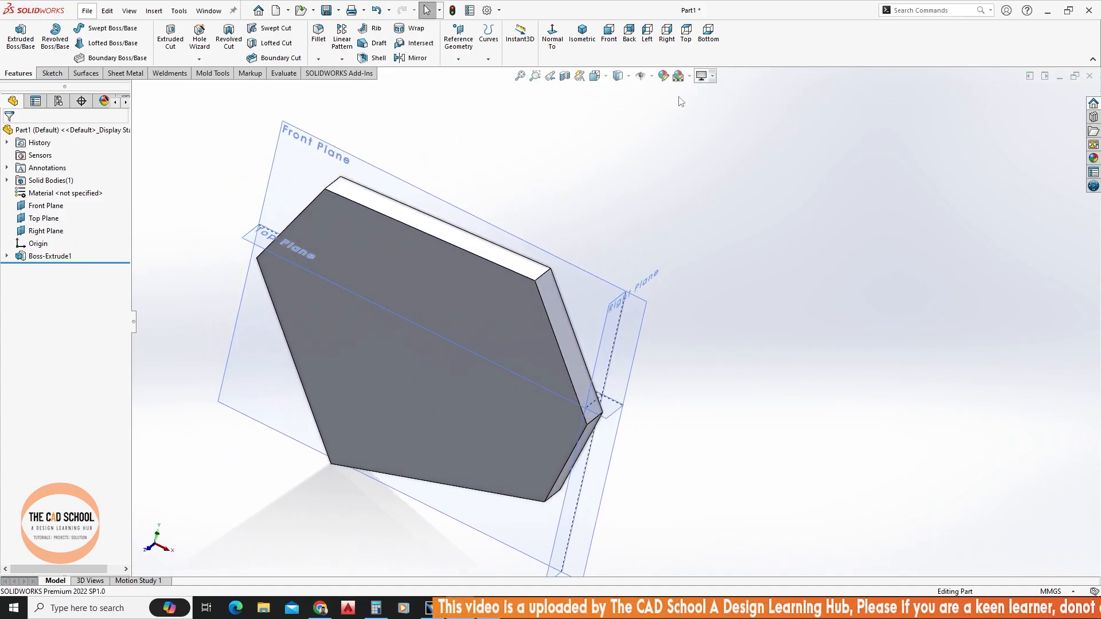
# Turn off Ambient Occlusion in the view settings and inspect the shading of the extruded plate.
pyautogui.click(713, 77)
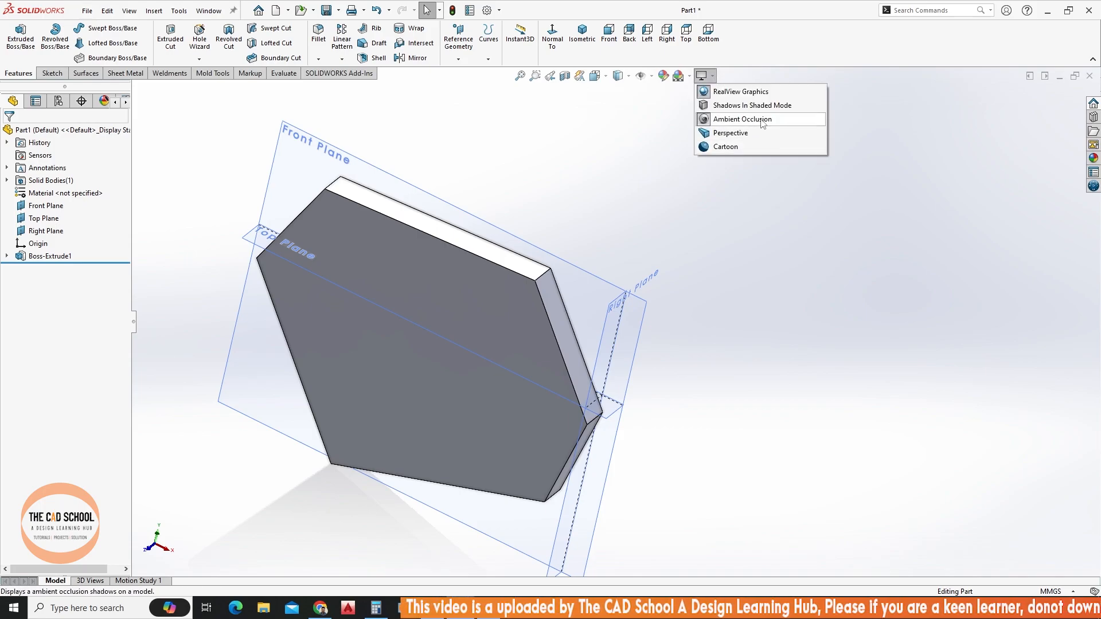
pyautogui.click(762, 121)
pyautogui.moveTo(651, 173); pyautogui.dragTo(656, 226, button='middle')
pyautogui.click(714, 77)
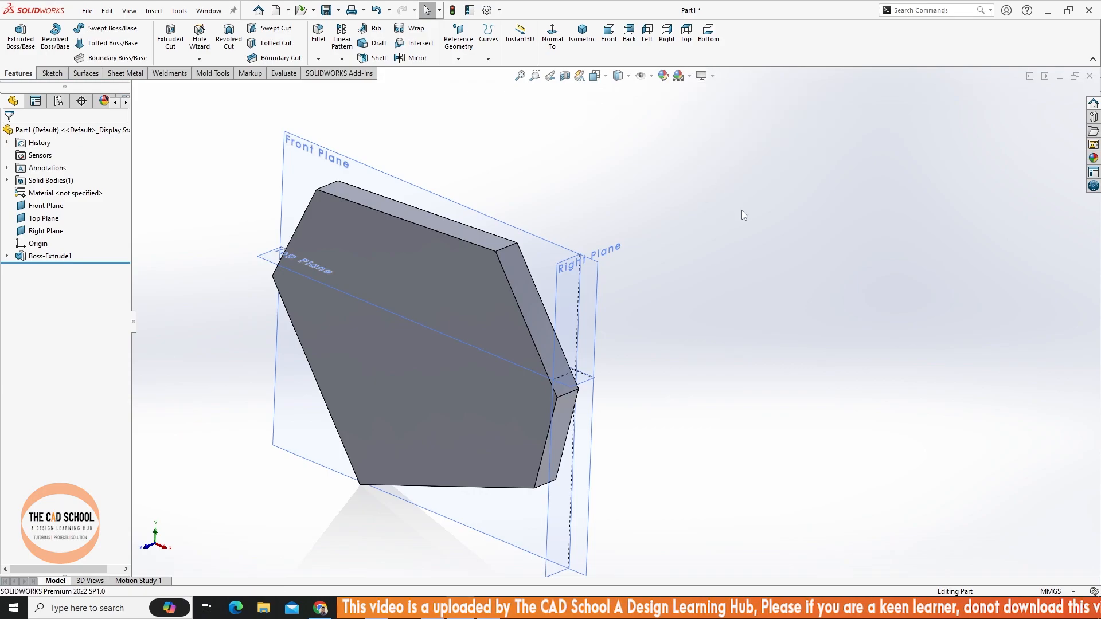
pyautogui.moveTo(519, 260); pyautogui.dragTo(639, 384, button='middle')
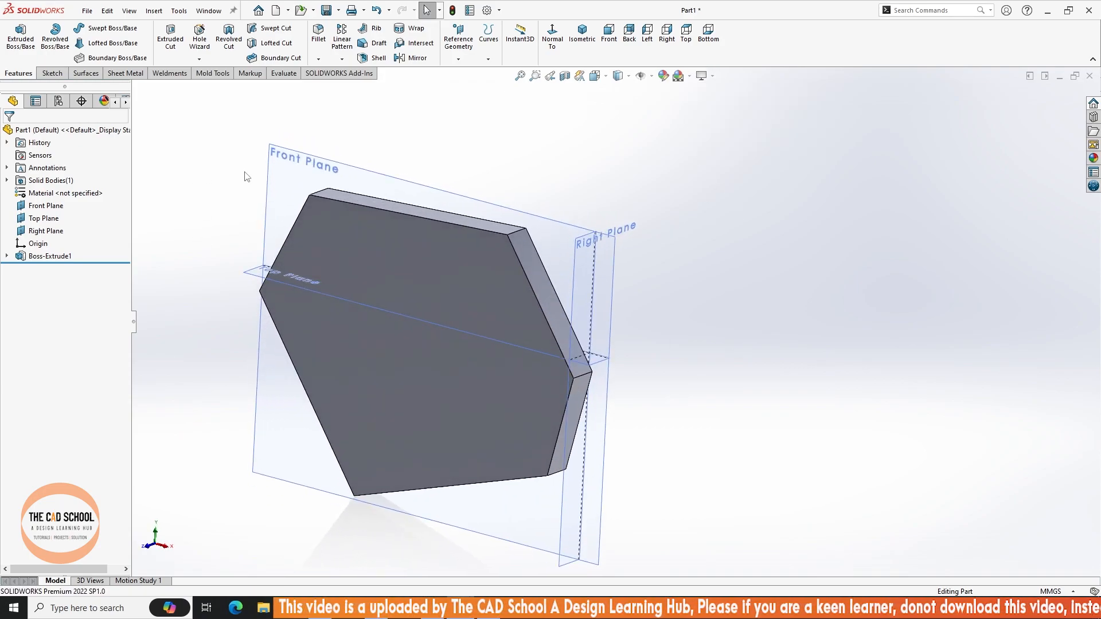
# Undo the boss extrusion and return to editing the six-sided sketch, with the Front Plane selected.
pyautogui.hotkey('ctrl', 'z')
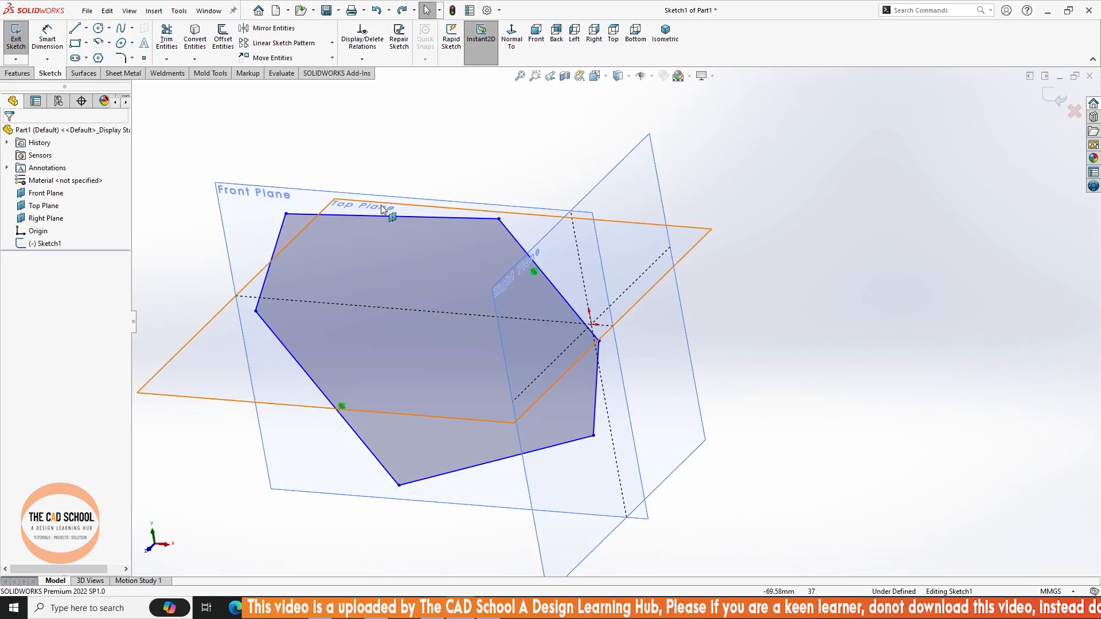
pyautogui.rightClick(416, 222)
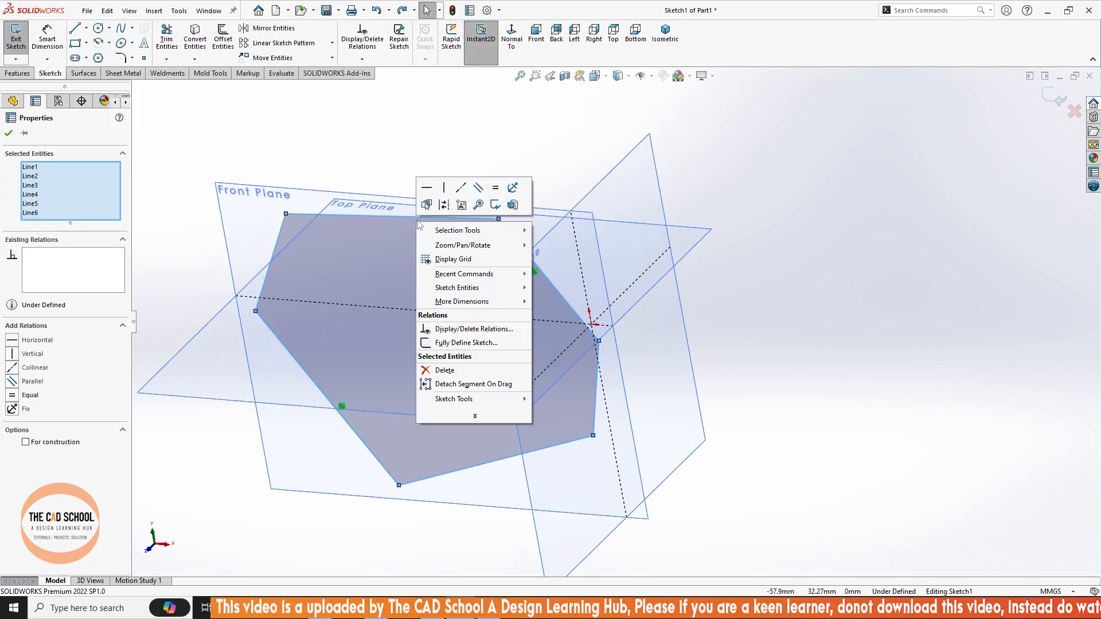
pyautogui.press('Escape')
pyautogui.click(348, 219)
pyautogui.click(357, 213)
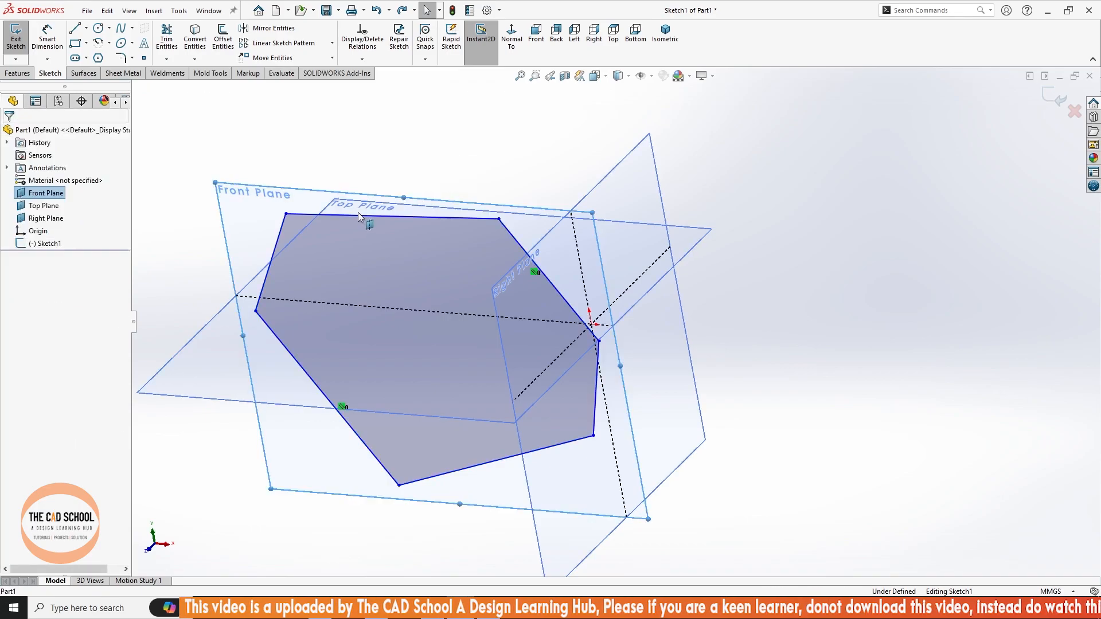
pyautogui.click(34, 196)
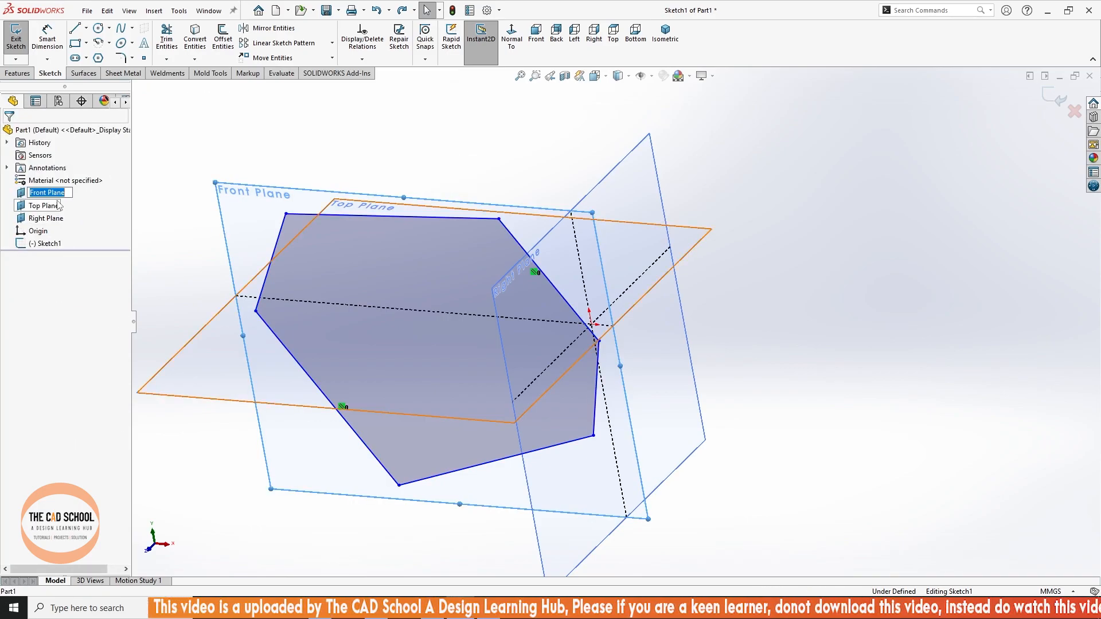
pyautogui.press('Escape')
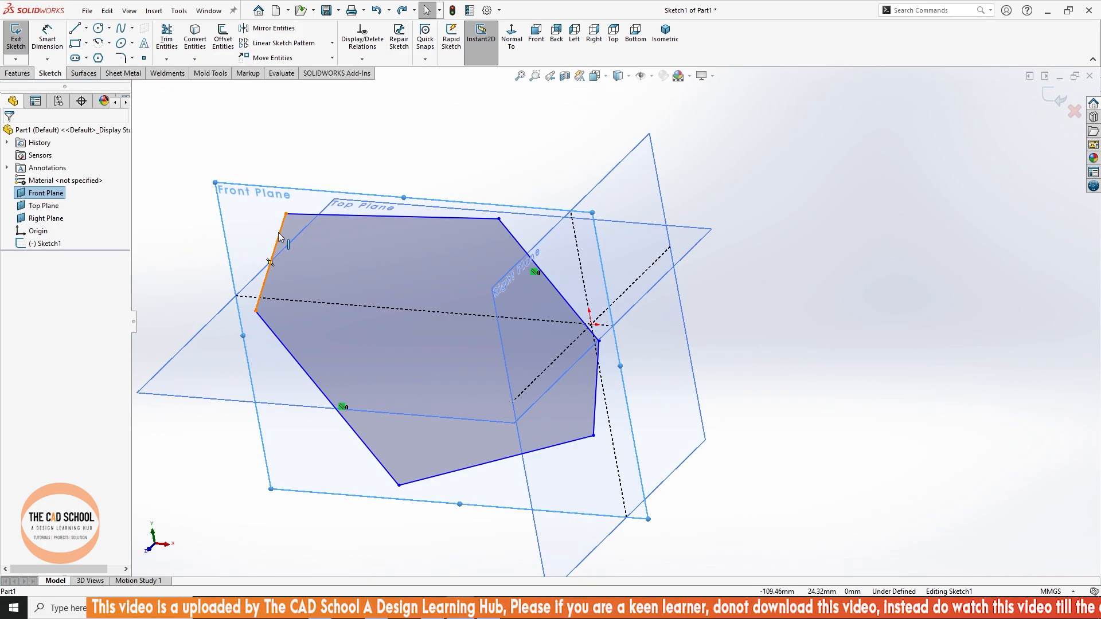
# Turn off the View Selector cube in the Orientation options and show the sketch in the Front view.
pyautogui.press('f')
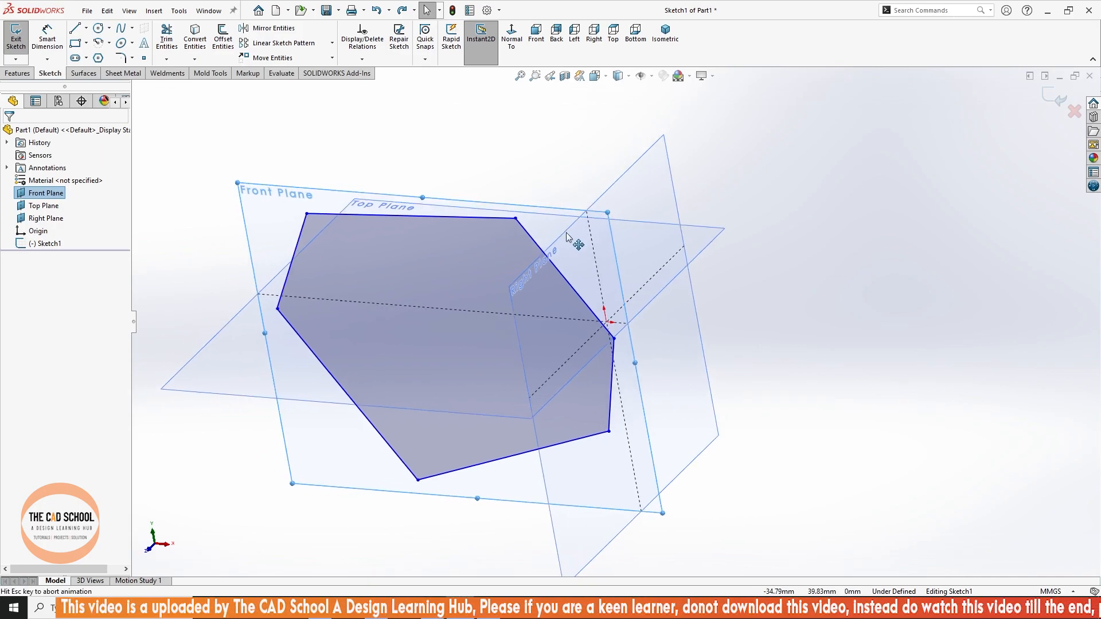
pyautogui.press('space')
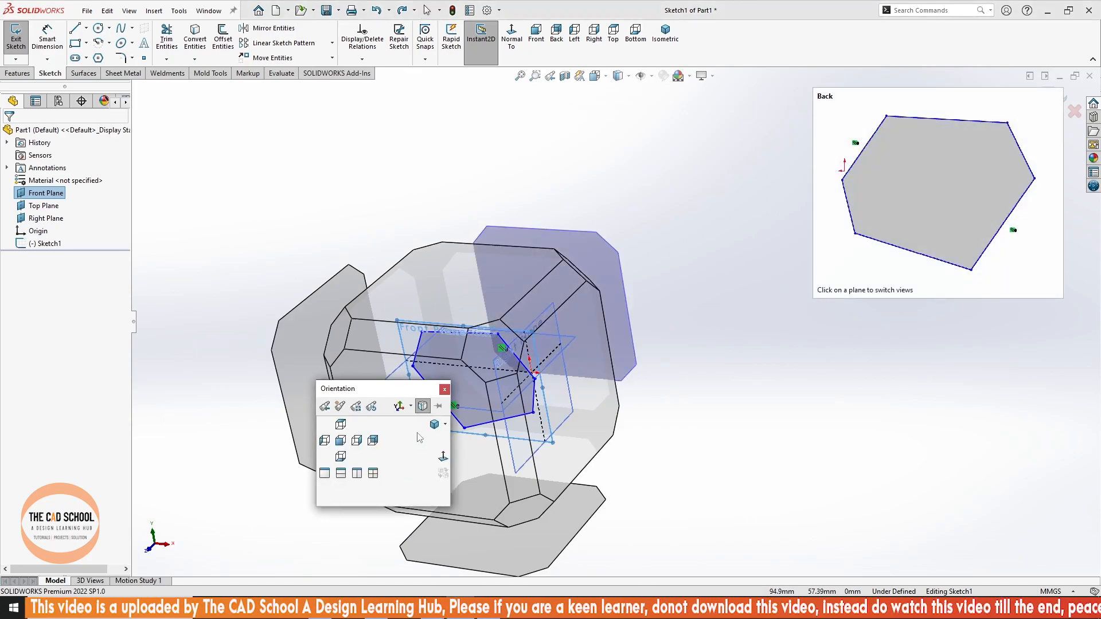
pyautogui.click(423, 406)
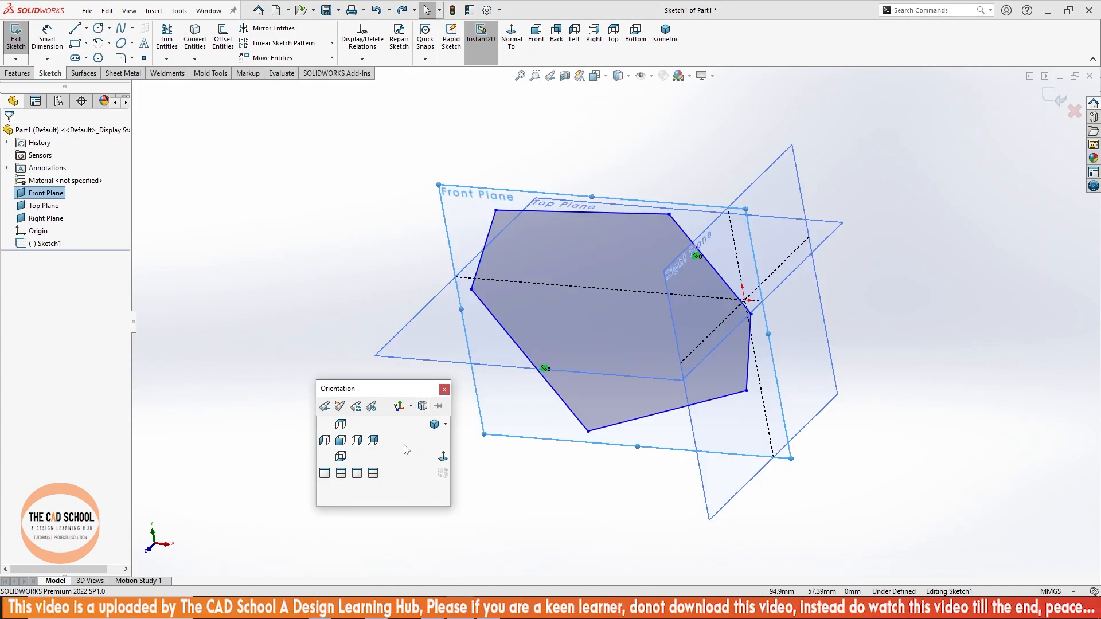
pyautogui.click(340, 440)
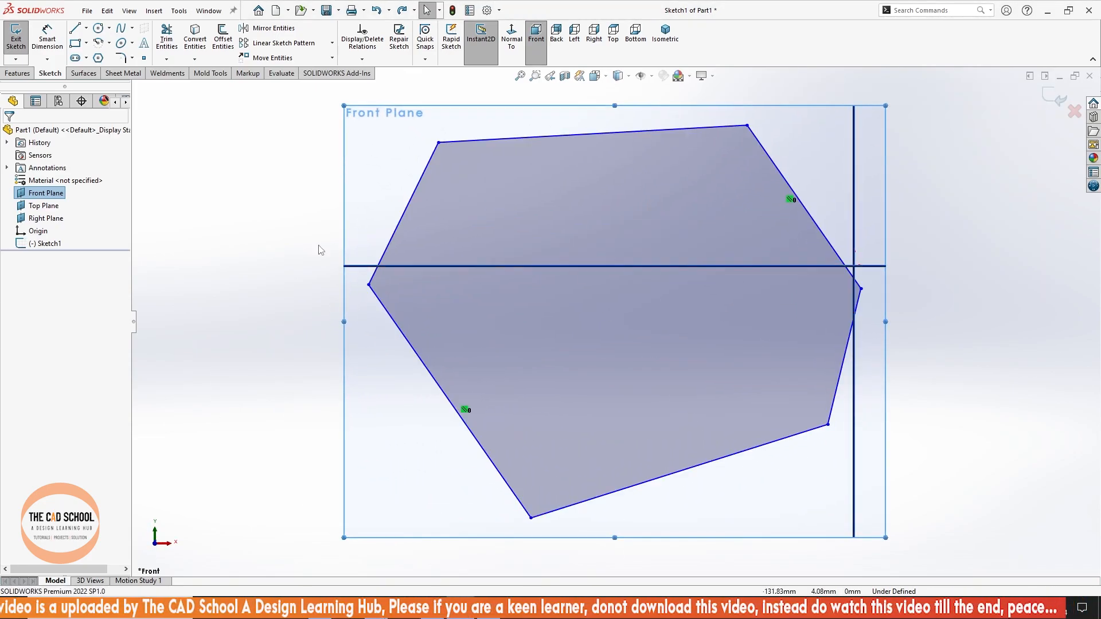
# Hide the Front, Top and Right planes together.
pyautogui.click(46, 193)
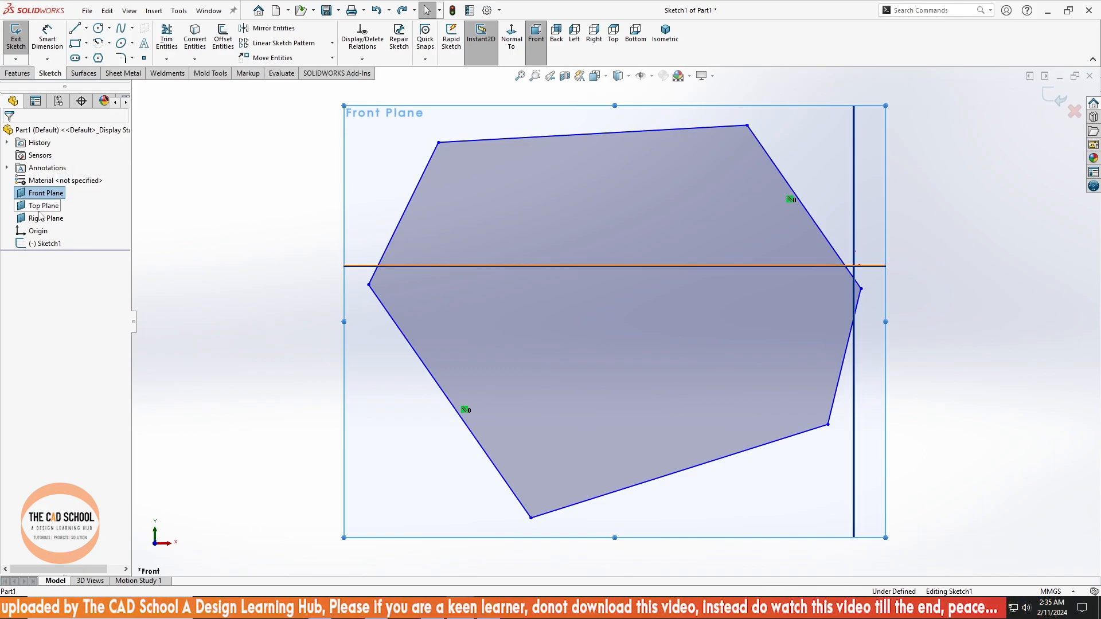
pyautogui.keyDown('shift'); pyautogui.click(47, 218); pyautogui.keyUp('shift')
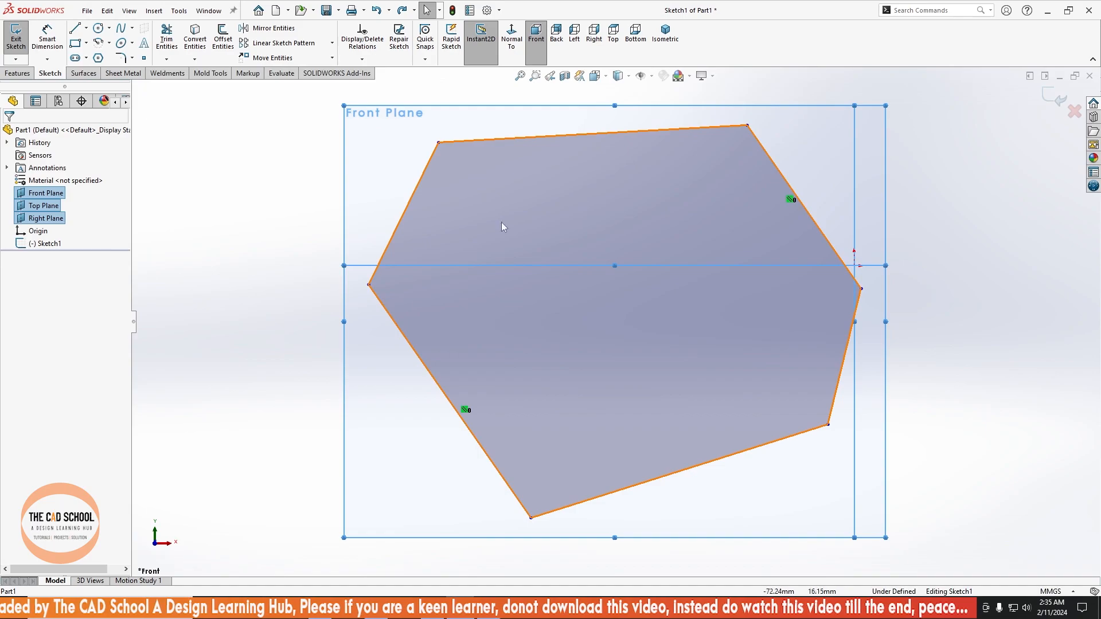
pyautogui.rightClick(60, 196)
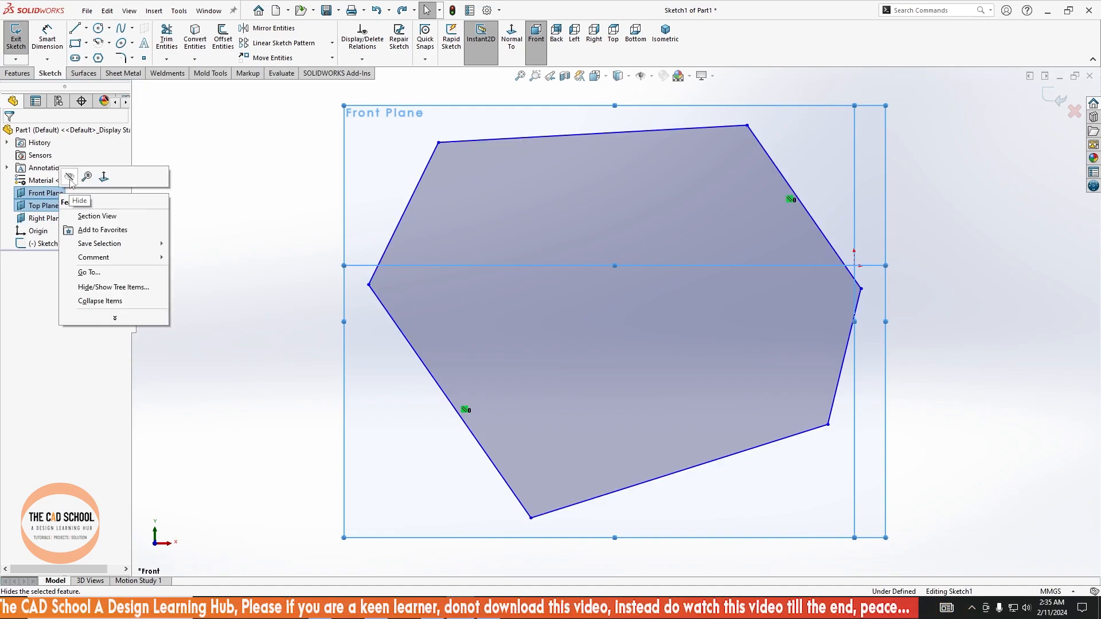
pyautogui.click(70, 177)
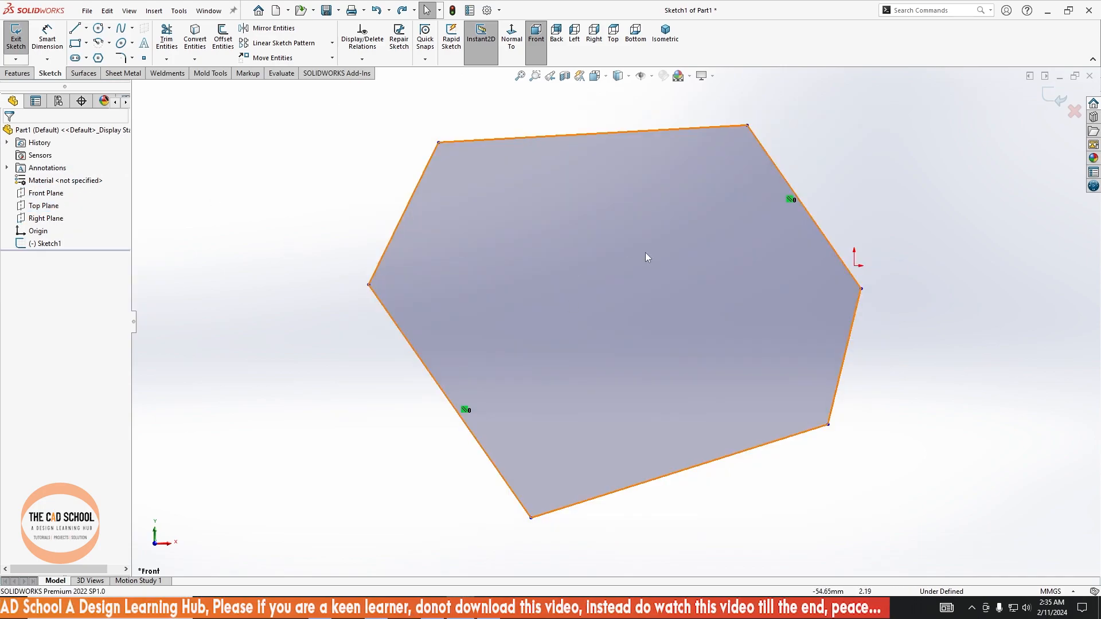
# Select all six lines of the outline in the active sketch and delete them.
pyautogui.press('z')
pyautogui.scroll(1, 628, 253)
pyautogui.scroll(-3, 748, 288)
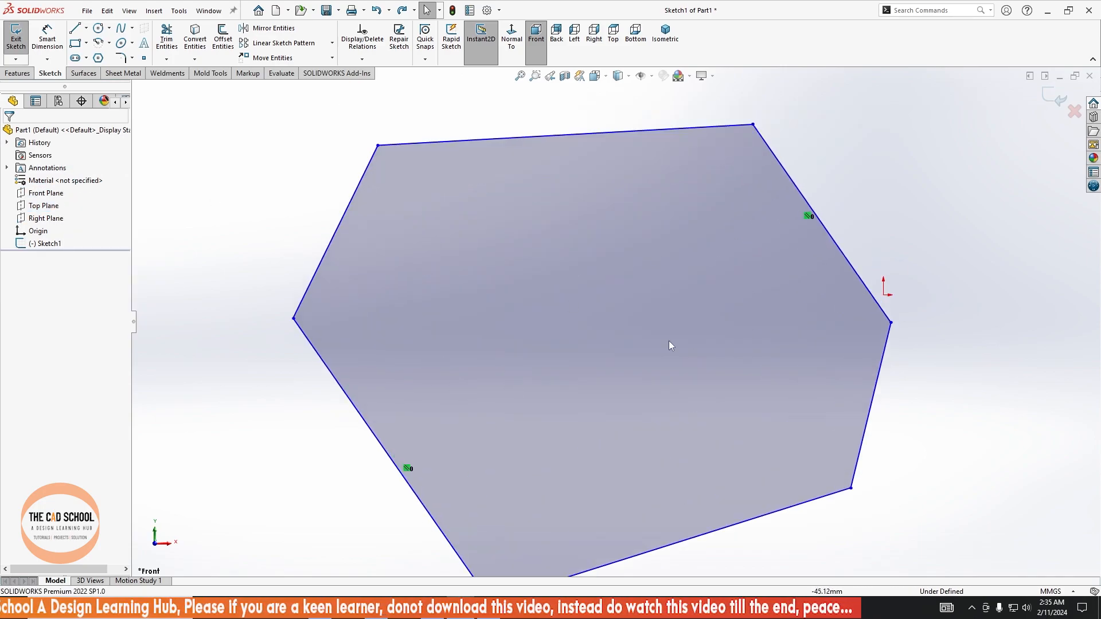
pyautogui.scroll(2, 698, 338)
pyautogui.moveTo(662, 298); pyautogui.dragTo(657, 318, button='middle')
pyautogui.moveTo(372, 158)
pyautogui.mouseDown()
pyautogui.moveTo(736, 471)
pyautogui.moveTo(849, 530)
pyautogui.moveTo(847, 515)
pyautogui.mouseUp()
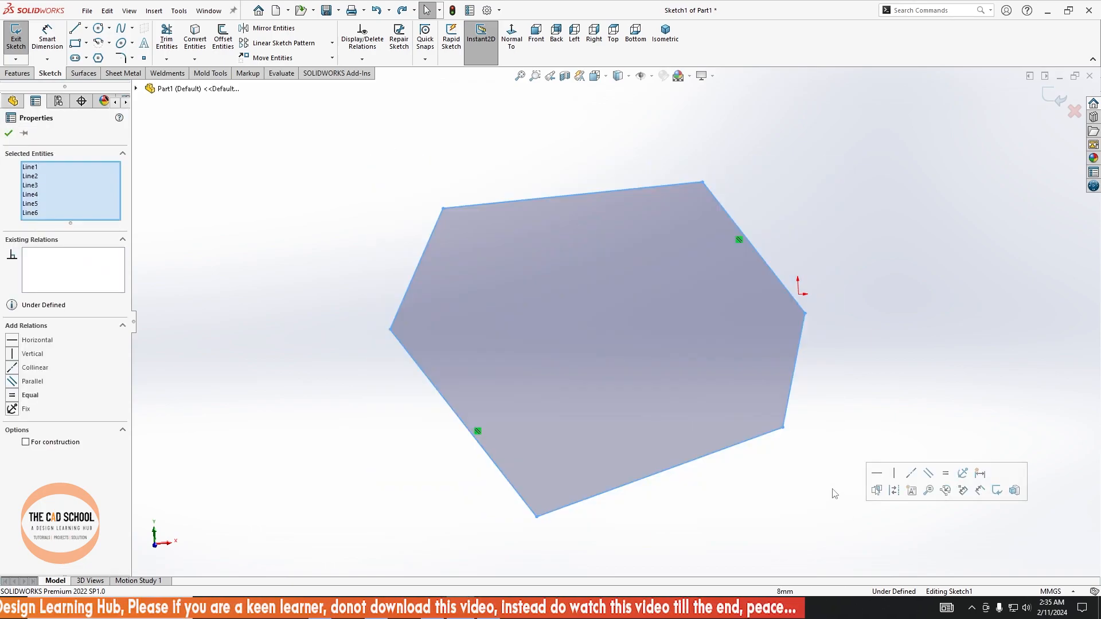
pyautogui.press('Delete')
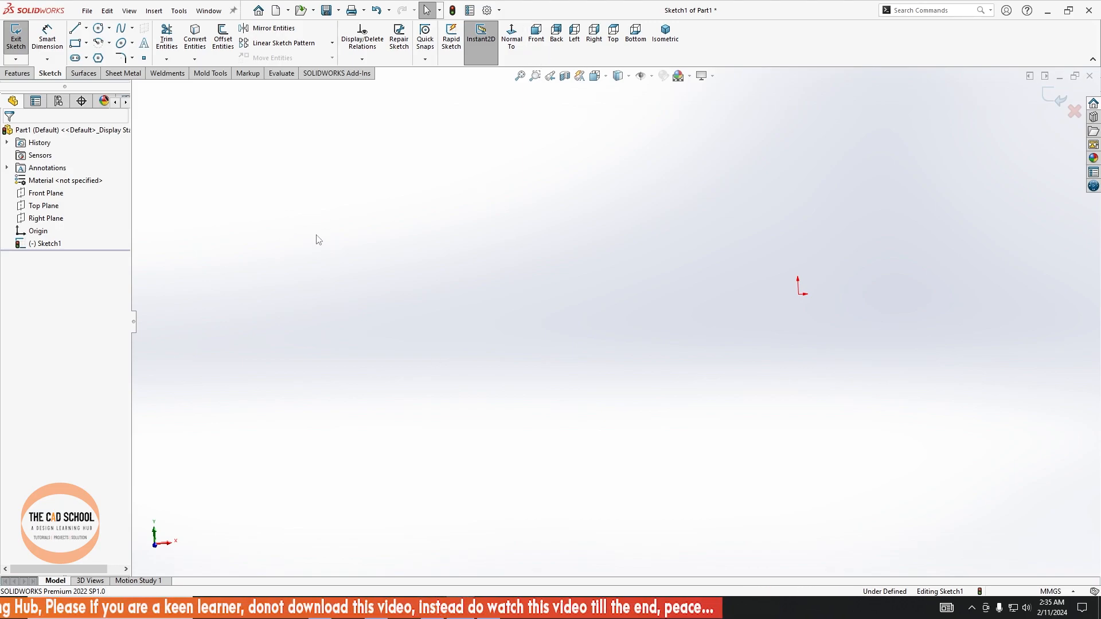
# Orient the view normal to the Front Plane and sketch a centre-point circle with a radius of about 16.2 mm.
pyautogui.click(51, 193)
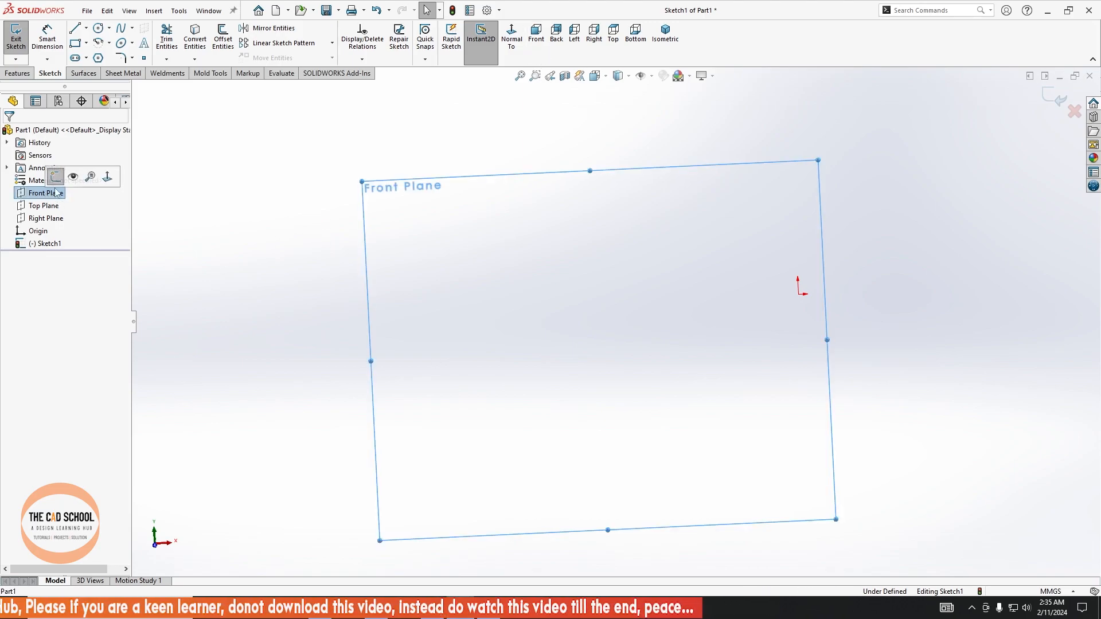
pyautogui.click(104, 177)
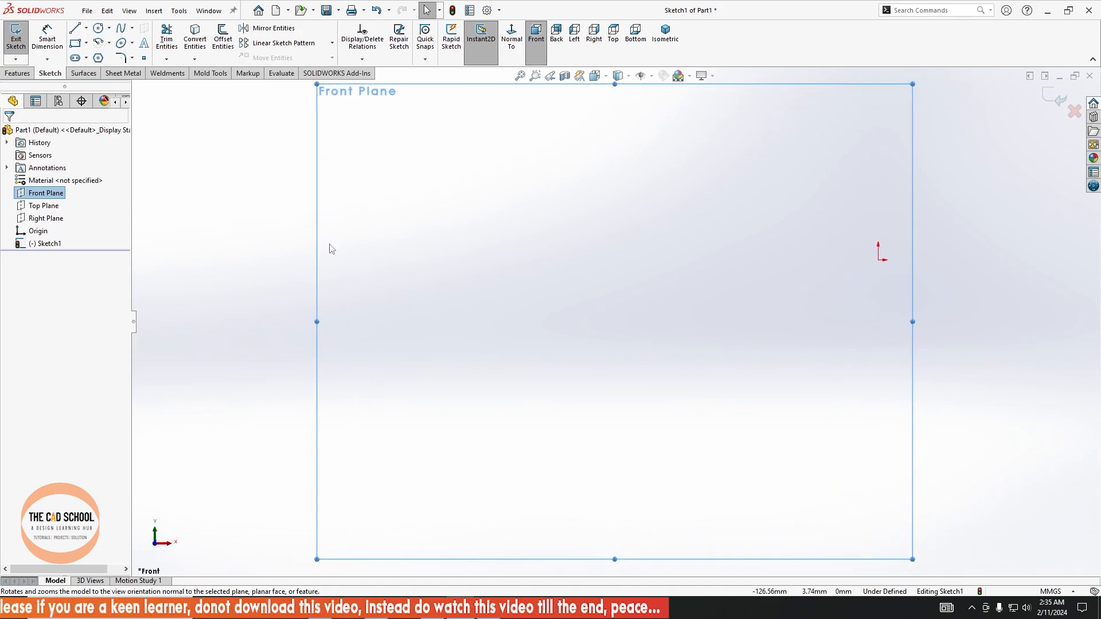
pyautogui.click(98, 30)
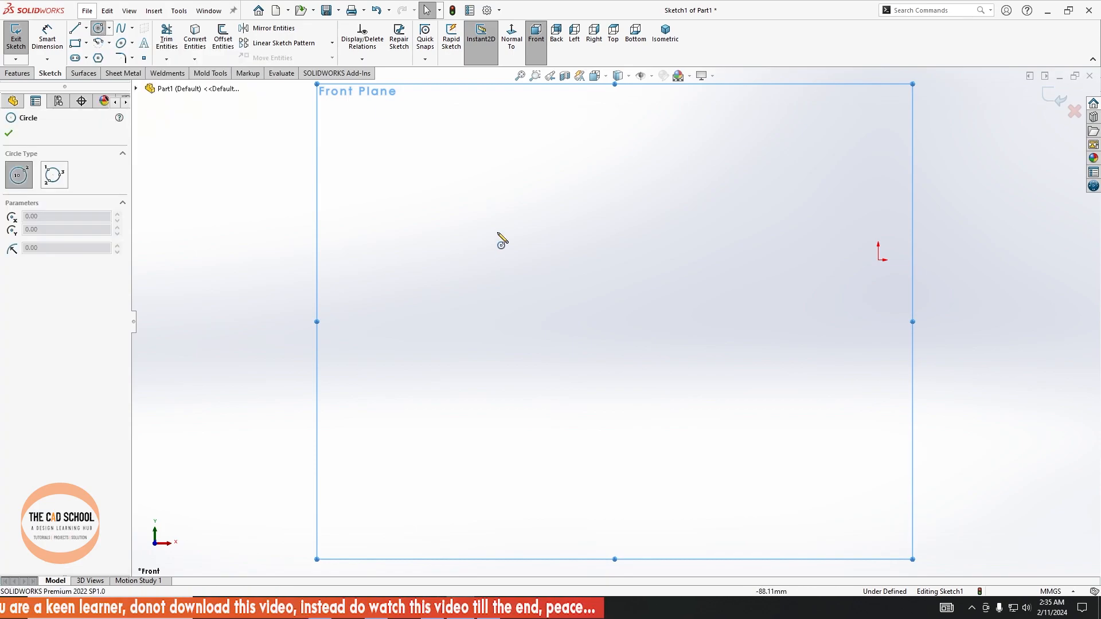
pyautogui.click(445, 236)
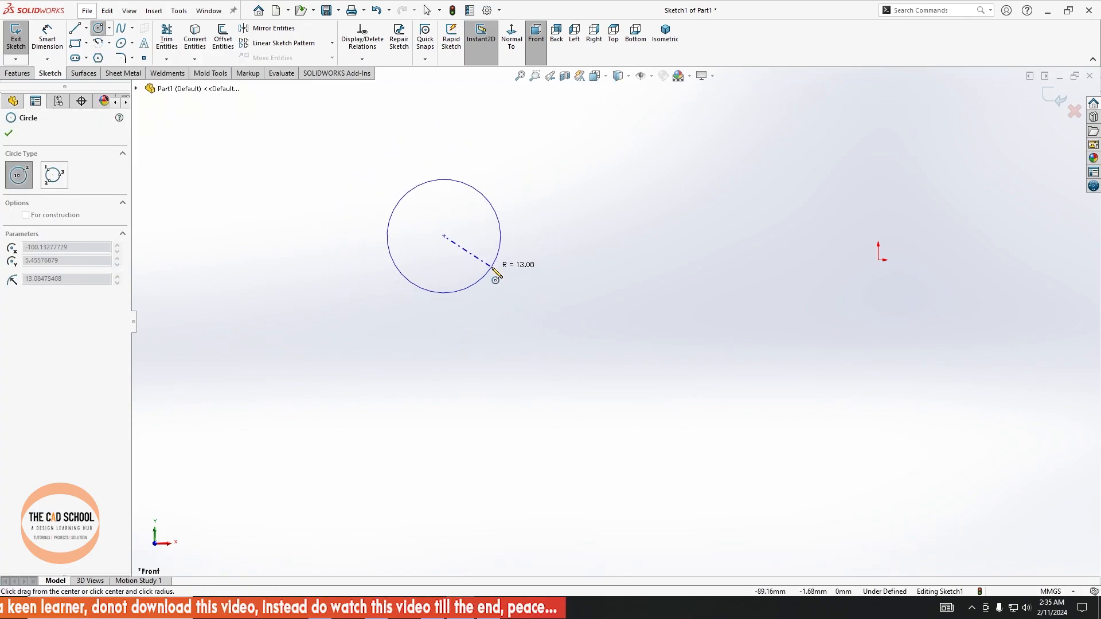
pyautogui.click(496, 285)
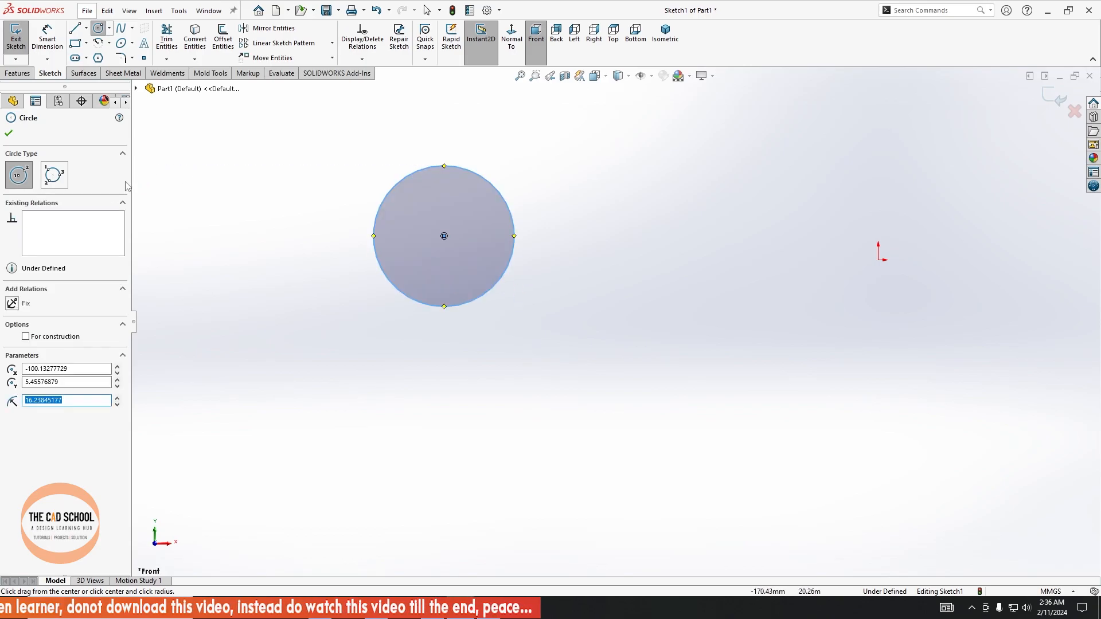
# Sketch a three-point perimeter circle with a radius of about 25.3 mm between the first circle and the origin.
pyautogui.click(55, 175)
pyautogui.click(606, 200)
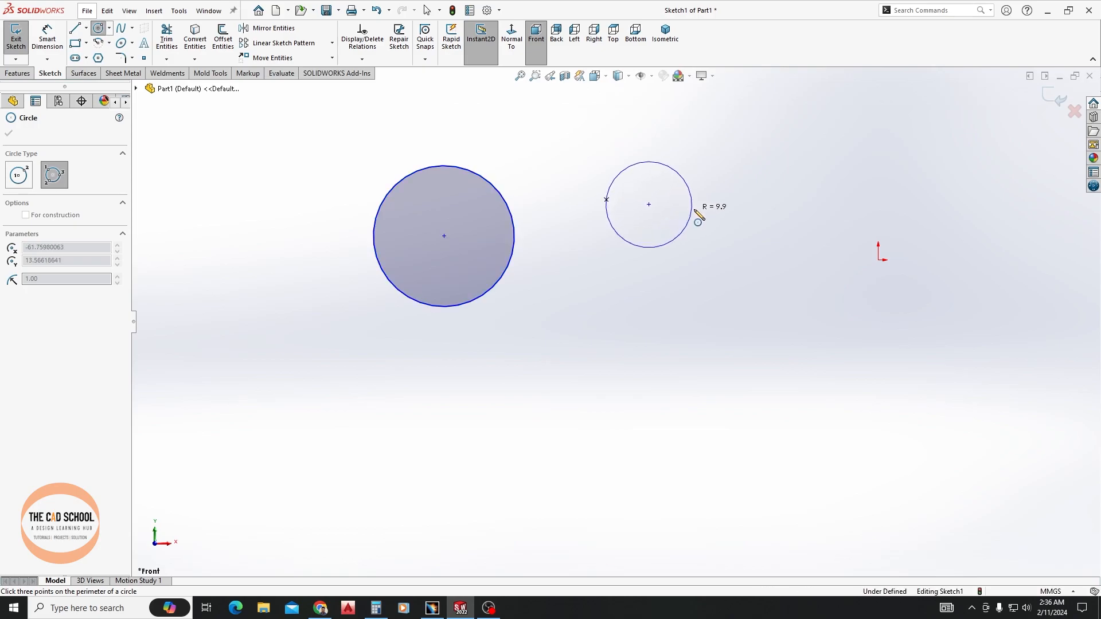
pyautogui.click(716, 191)
pyautogui.click(674, 401)
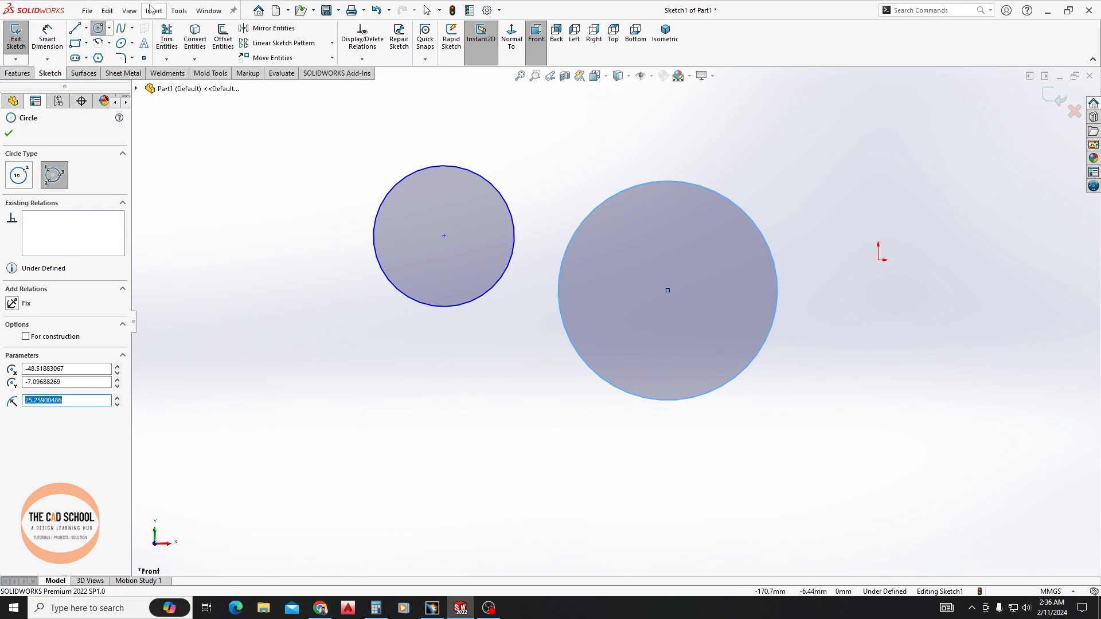
# Sketch a closed ten-point spline that curves around and below the two circles, ending on its starting point.
pyautogui.click(121, 29)
pyautogui.click(188, 226)
pyautogui.click(219, 176)
pyautogui.click(291, 208)
pyautogui.click(376, 357)
pyautogui.click(508, 396)
pyautogui.click(632, 459)
pyautogui.click(600, 522)
pyautogui.click(451, 542)
pyautogui.click(279, 460)
pyautogui.click(244, 290)
pyautogui.click(188, 226)
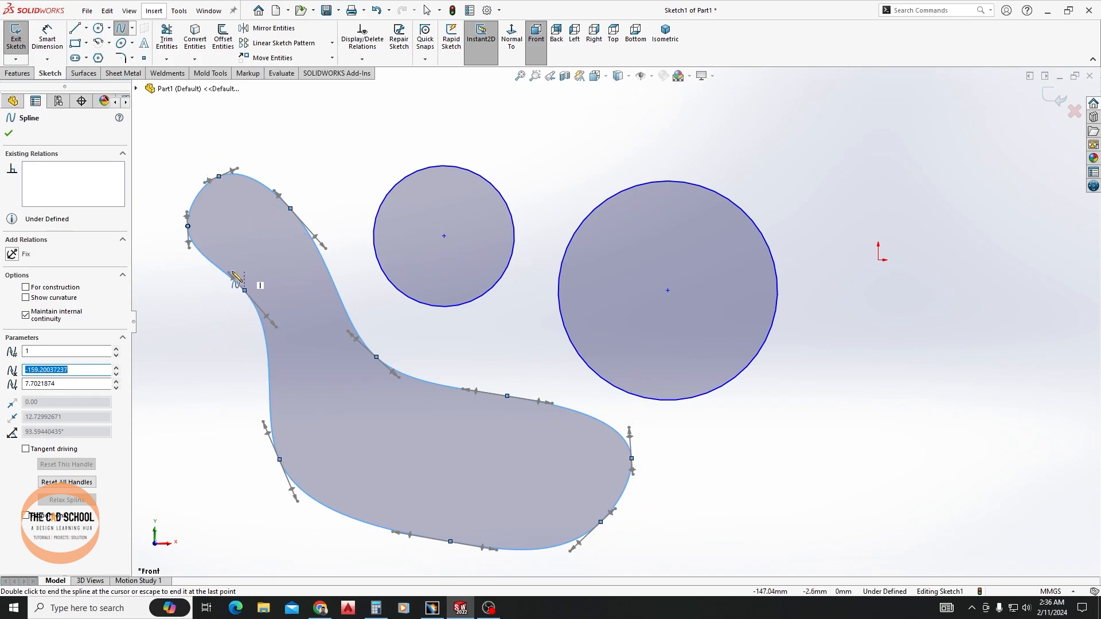
# Reshape the closed spline's upper tip by adjusting the tangent handle at point 2 to about 27.5°, and finish the spline.
pyautogui.scroll(3, 203, 179)
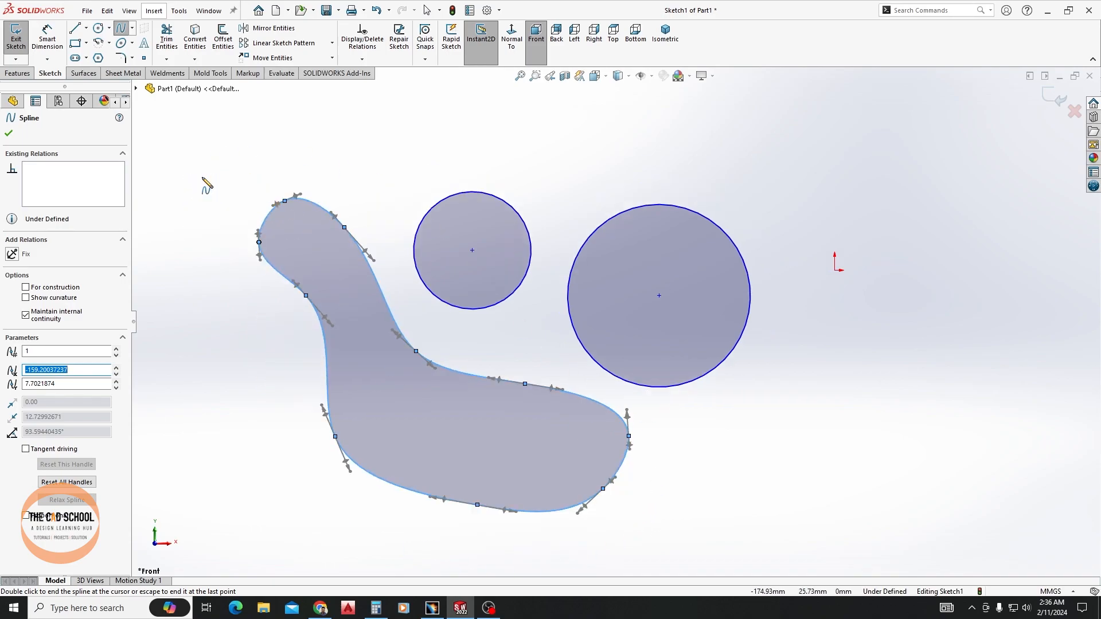
pyautogui.scroll(-3, 229, 164)
pyautogui.scroll(-3, 598, 333)
pyautogui.scroll(-3, 408, 282)
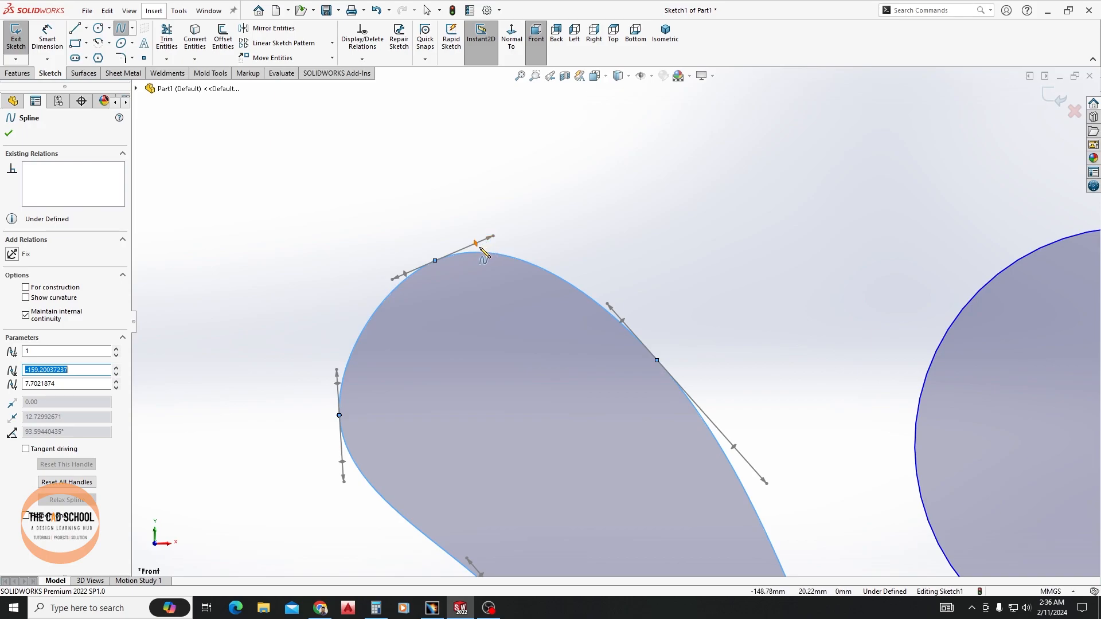
pyautogui.moveTo(476, 241); pyautogui.dragTo(481, 215)
pyautogui.moveTo(413, 285); pyautogui.dragTo(389, 299)
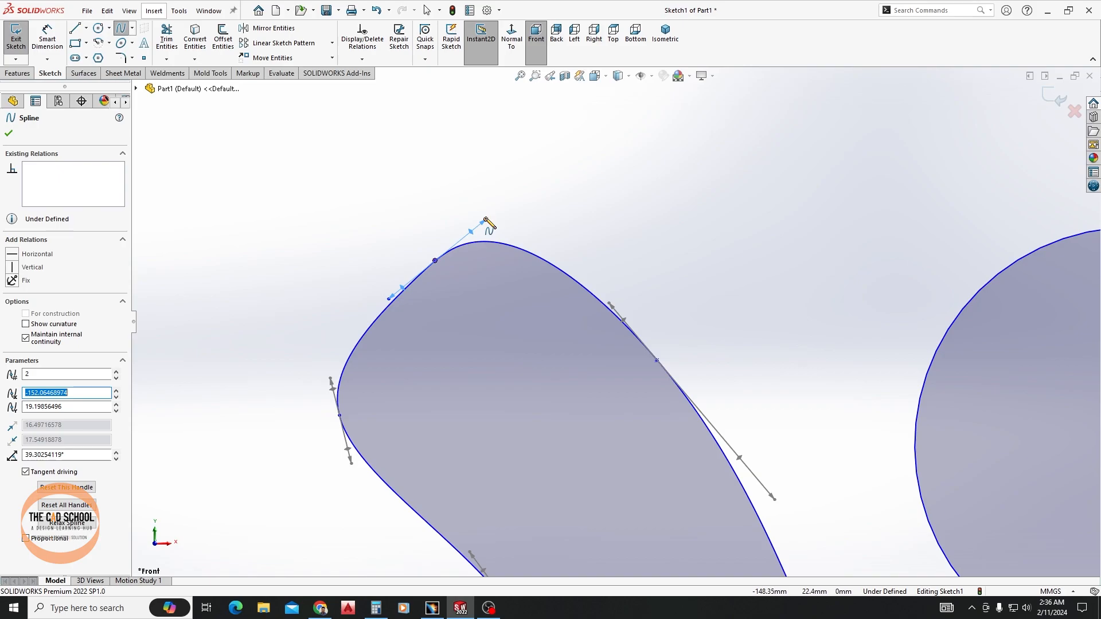
pyautogui.moveTo(485, 221); pyautogui.dragTo(547, 203)
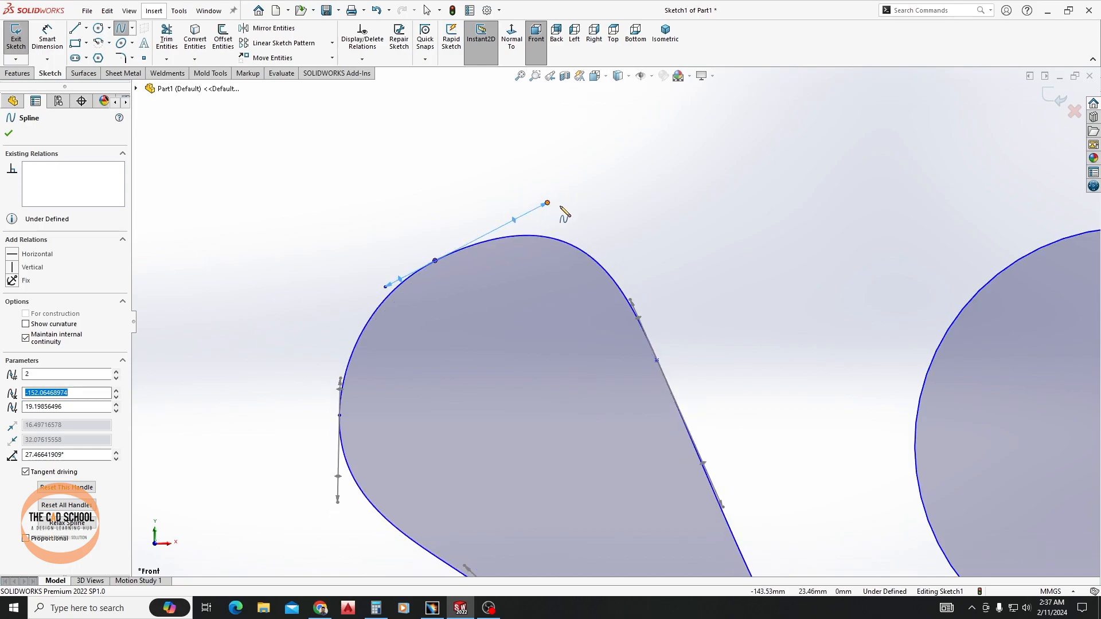
pyautogui.scroll(5, 491, 234)
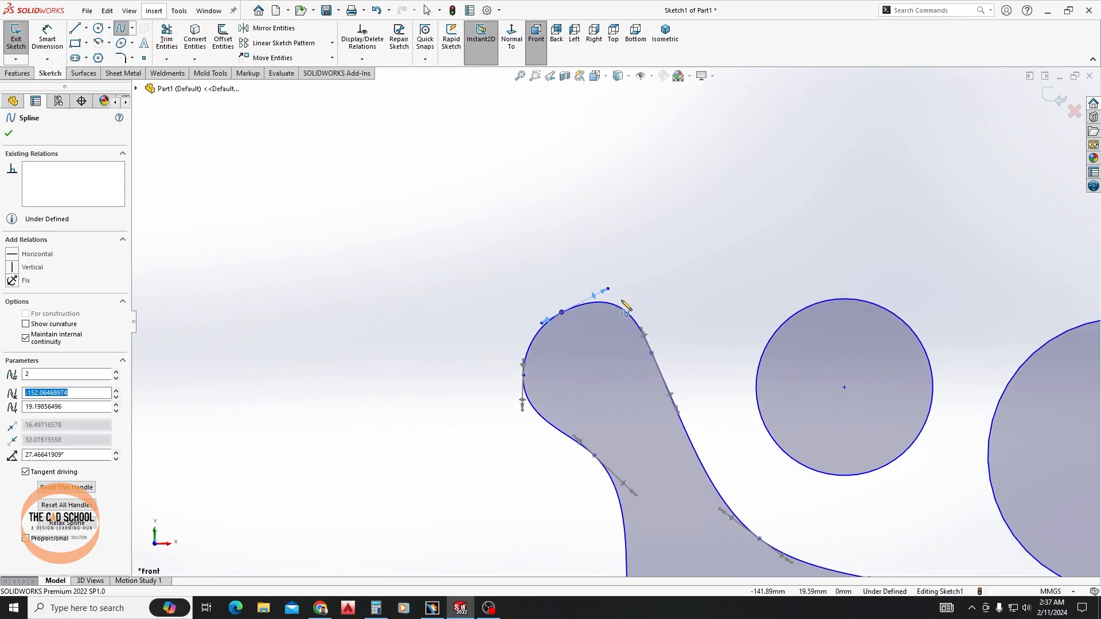
pyautogui.click(9, 133)
# Inspect the spline and circles at different magnifications and fit the whole sketch in the view.
pyautogui.scroll(-2, 565, 326)
pyautogui.scroll(9, 622, 340)
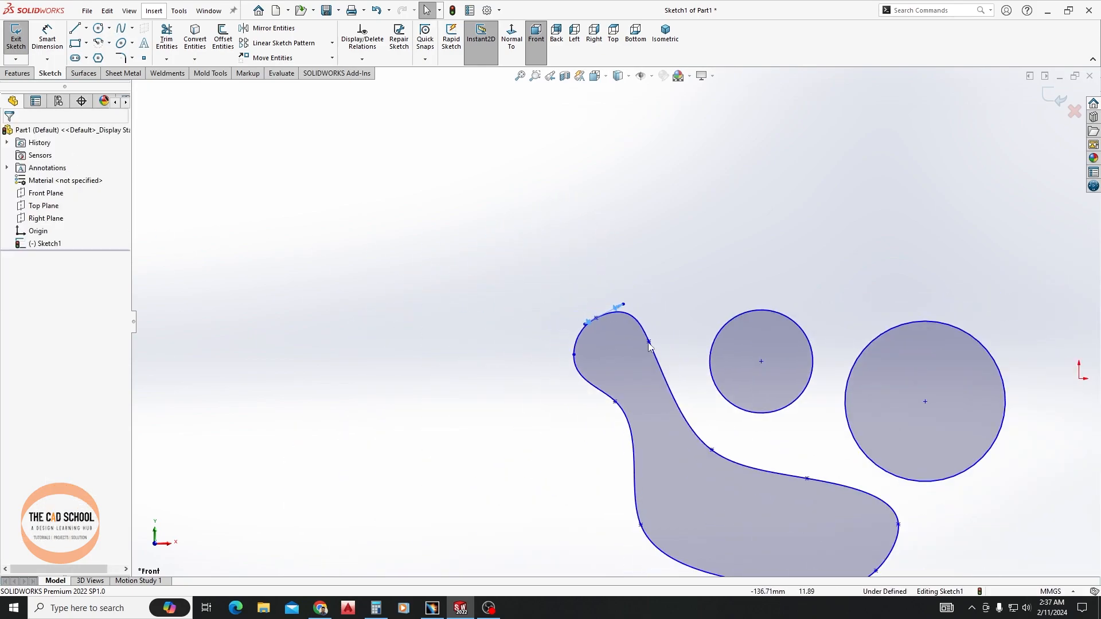
pyautogui.scroll(-5, 802, 412)
pyautogui.scroll(1, 542, 273)
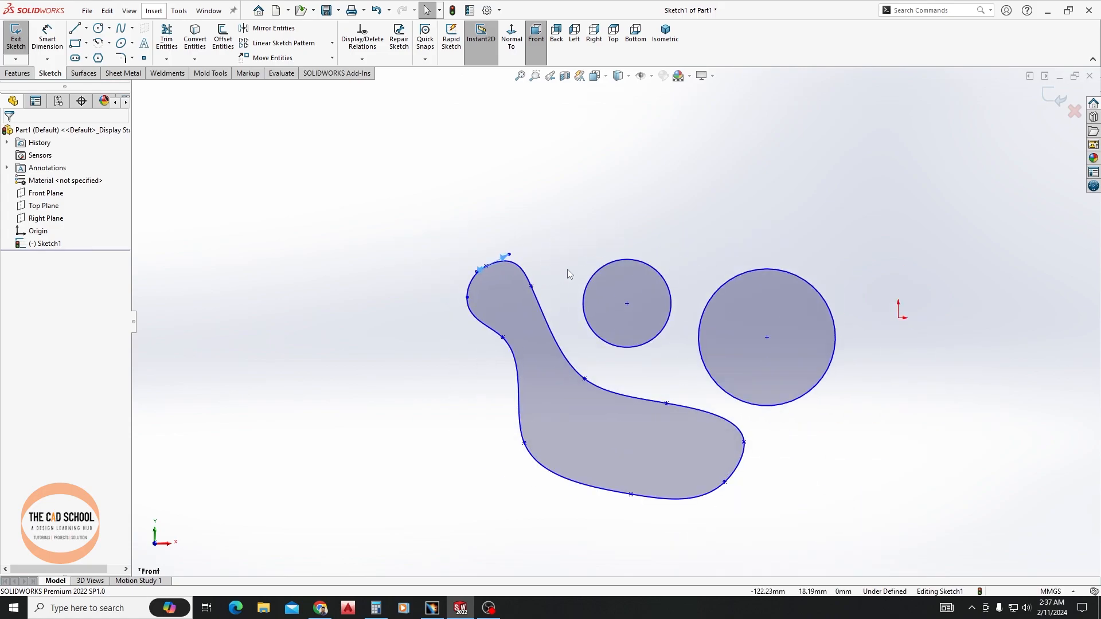
pyautogui.scroll(-4, 566, 269)
pyautogui.scroll(3, 567, 270)
pyautogui.scroll(-3, 566, 270)
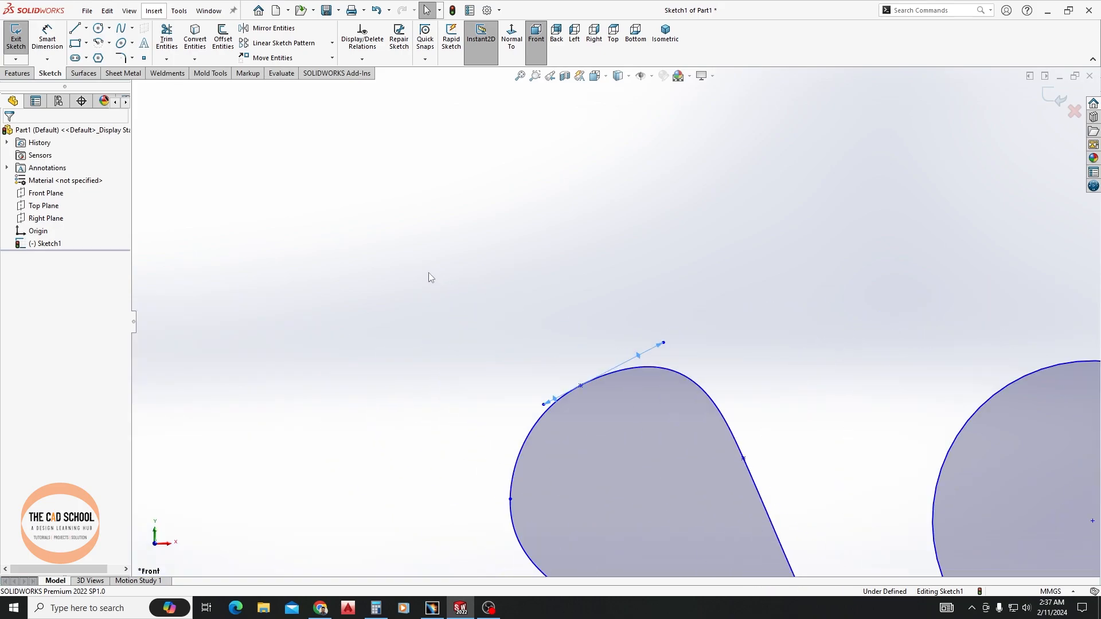
pyautogui.scroll(-4, 428, 273)
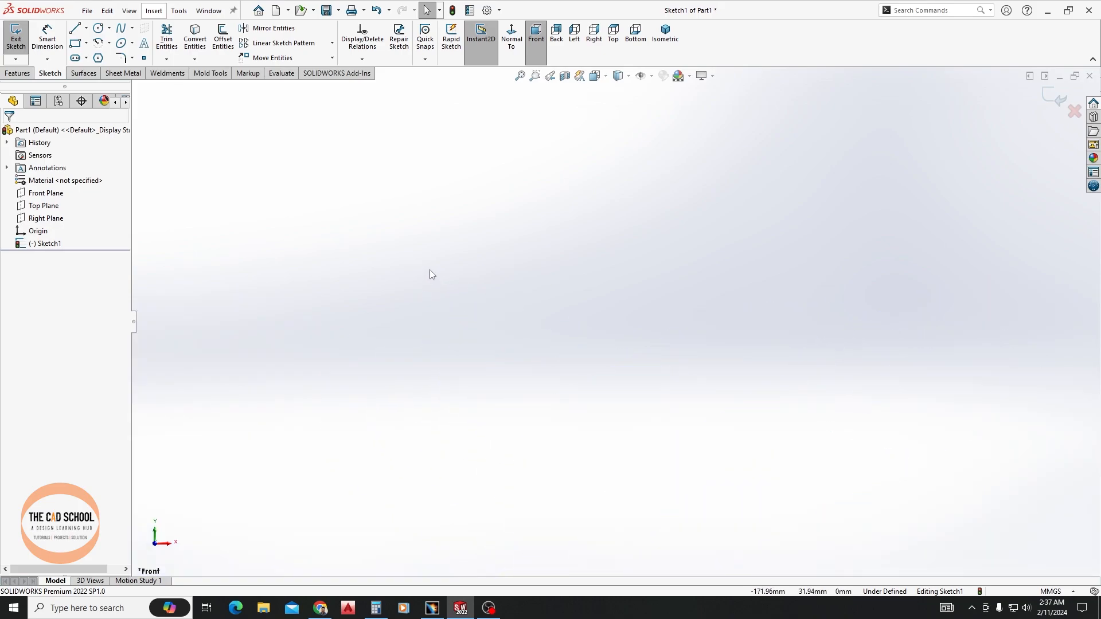
pyautogui.press('f')
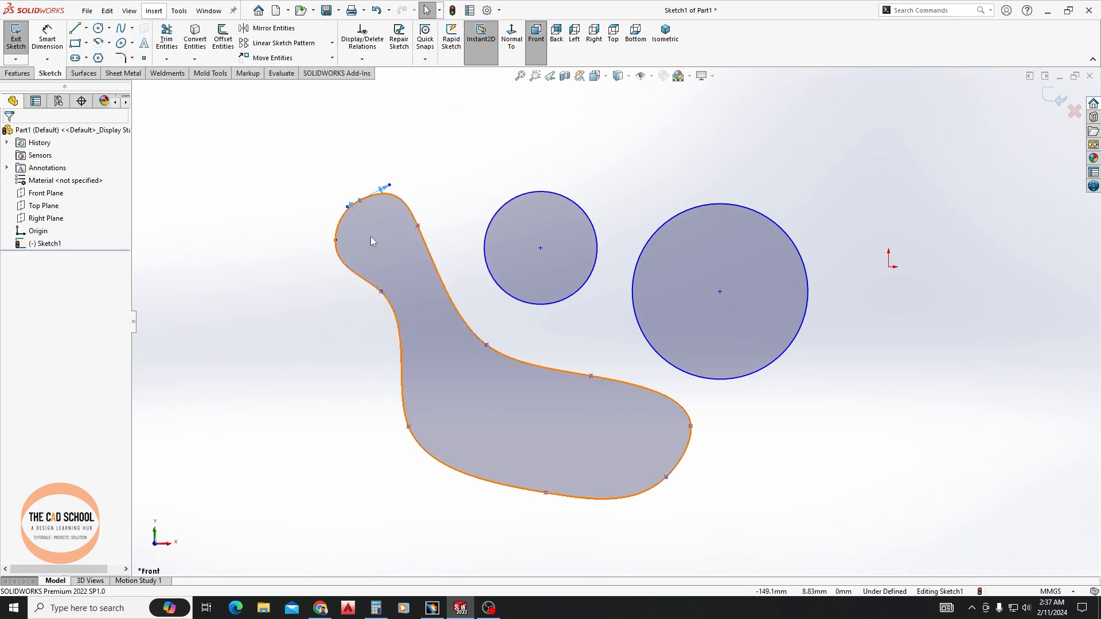
# Sketch an open Bezier style spline with five control vertices above the closed spline.
pyautogui.click(132, 29)
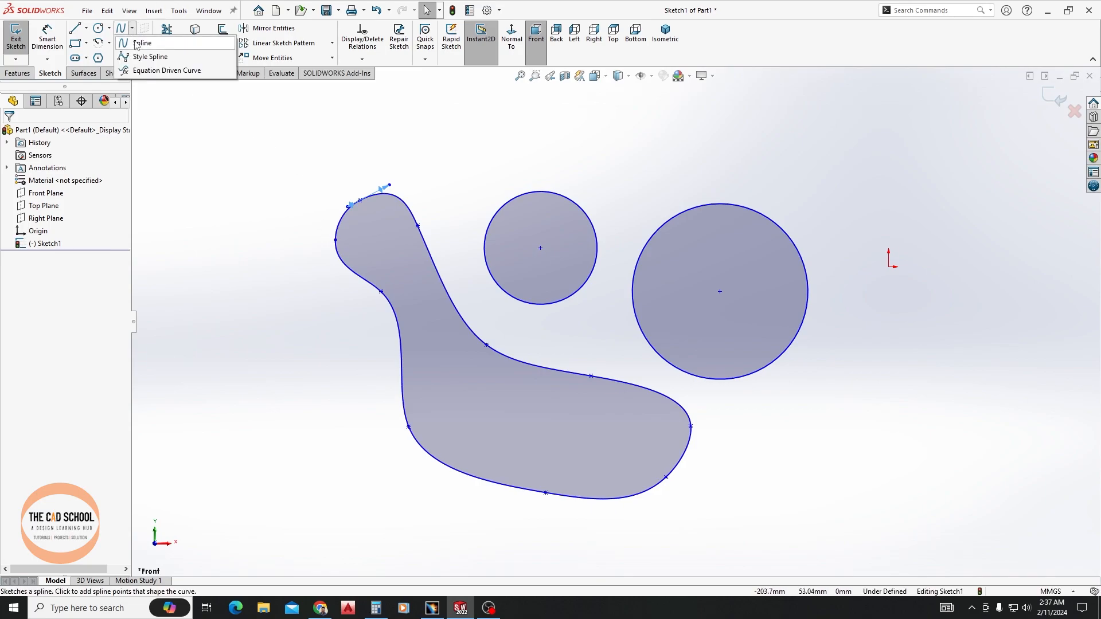
pyautogui.click(147, 57)
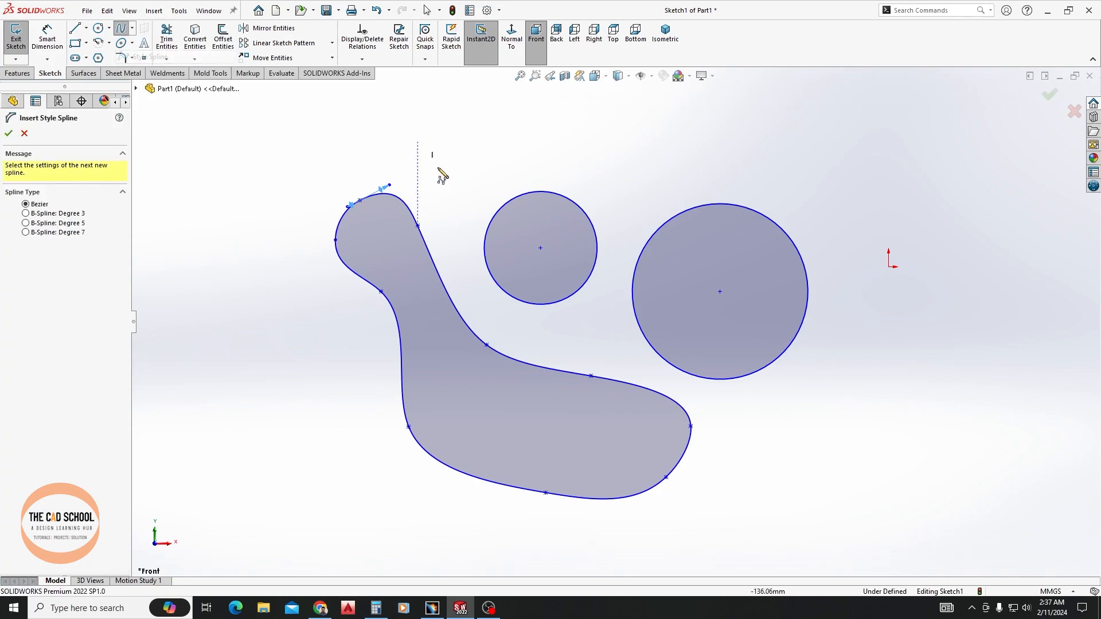
pyautogui.click(261, 158)
pyautogui.click(325, 134)
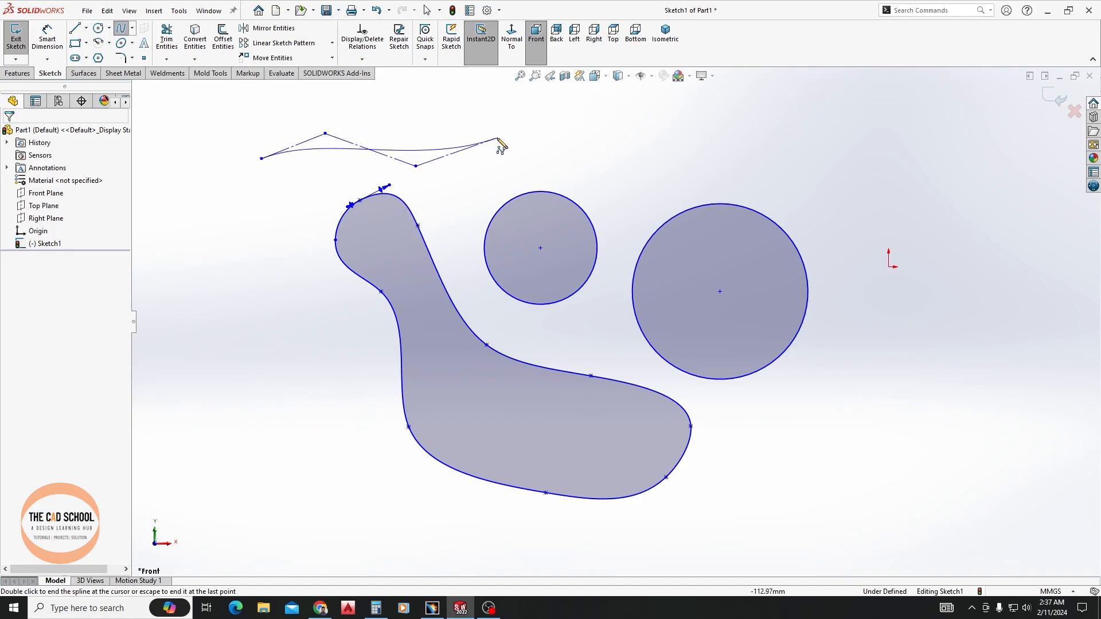
pyautogui.click(600, 163)
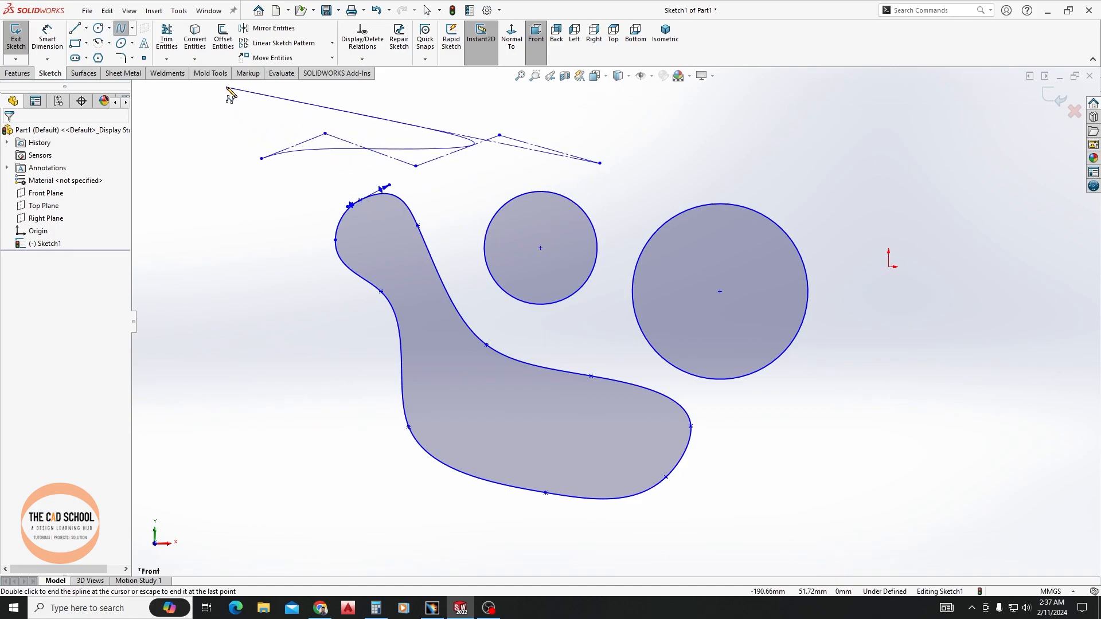
pyautogui.press('Escape')
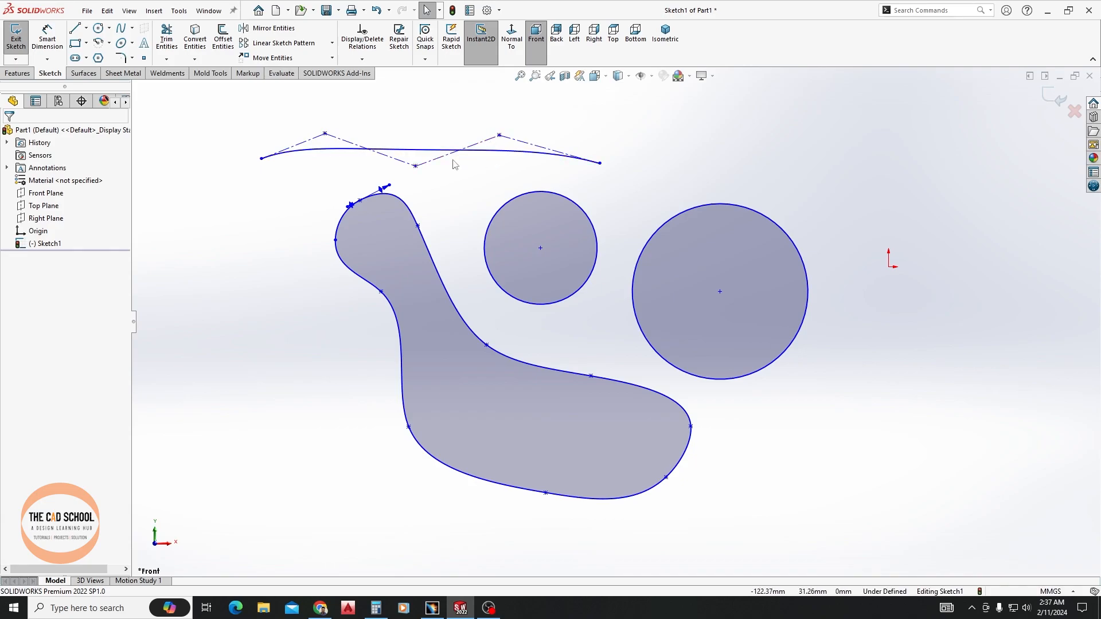
# Move the style spline's middle control vertex down to about X -133.6, Y 21.5 mm, and delete the whole style spline.
pyautogui.moveTo(416, 167); pyautogui.dragTo(424, 191)
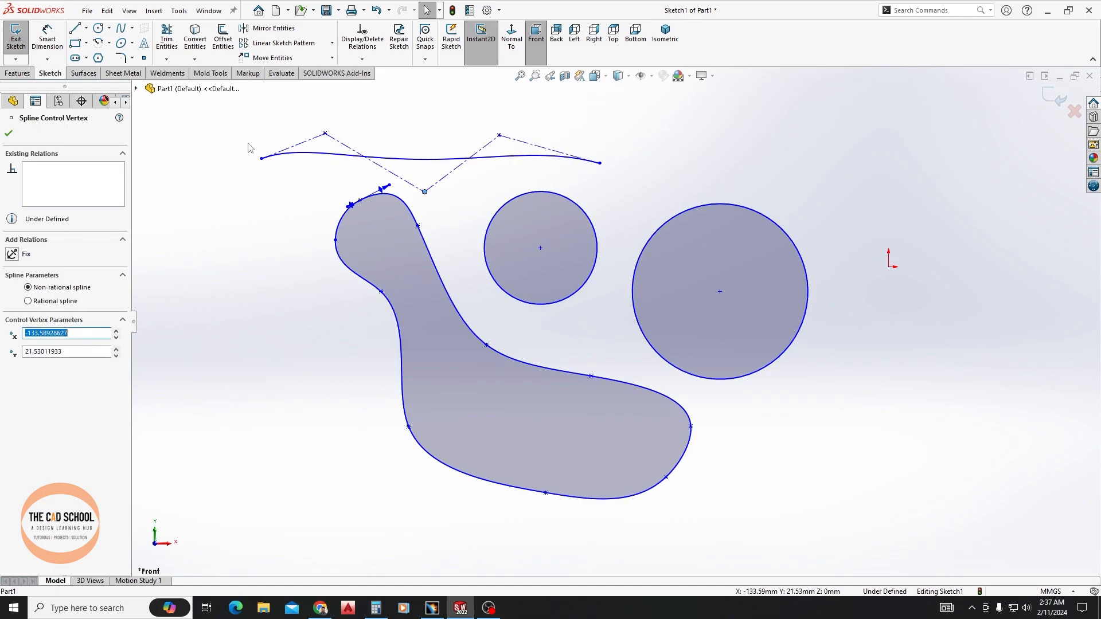
pyautogui.moveTo(229, 118); pyautogui.dragTo(634, 215)
pyautogui.press('Delete')
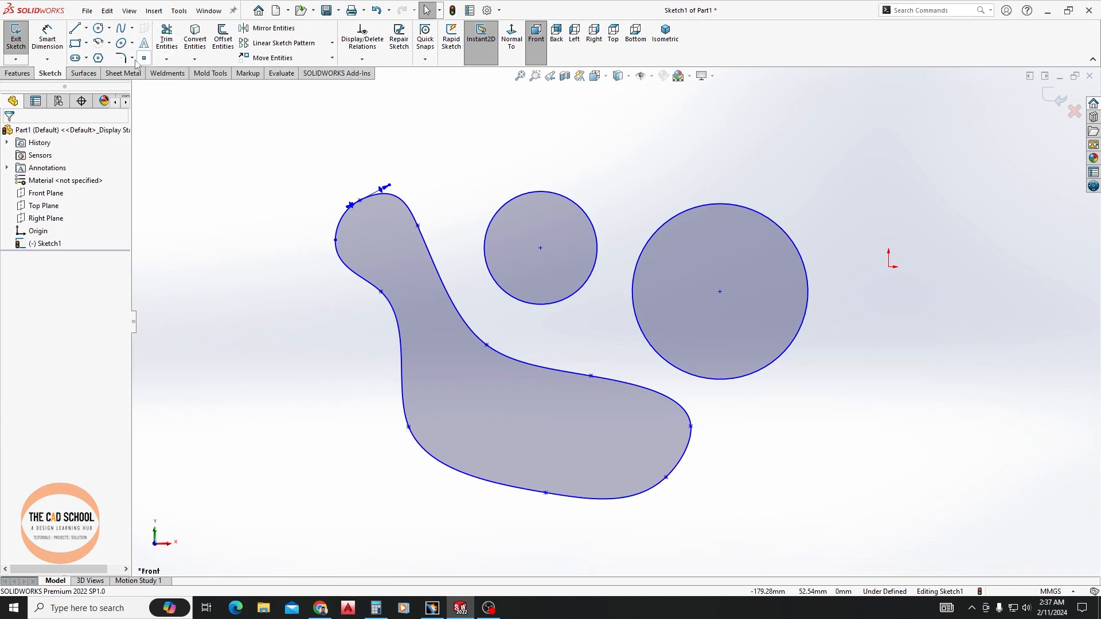
# Sketch a corner rectangle about 28 mm wide and 20 mm high above the larger circle.
pyautogui.click(75, 44)
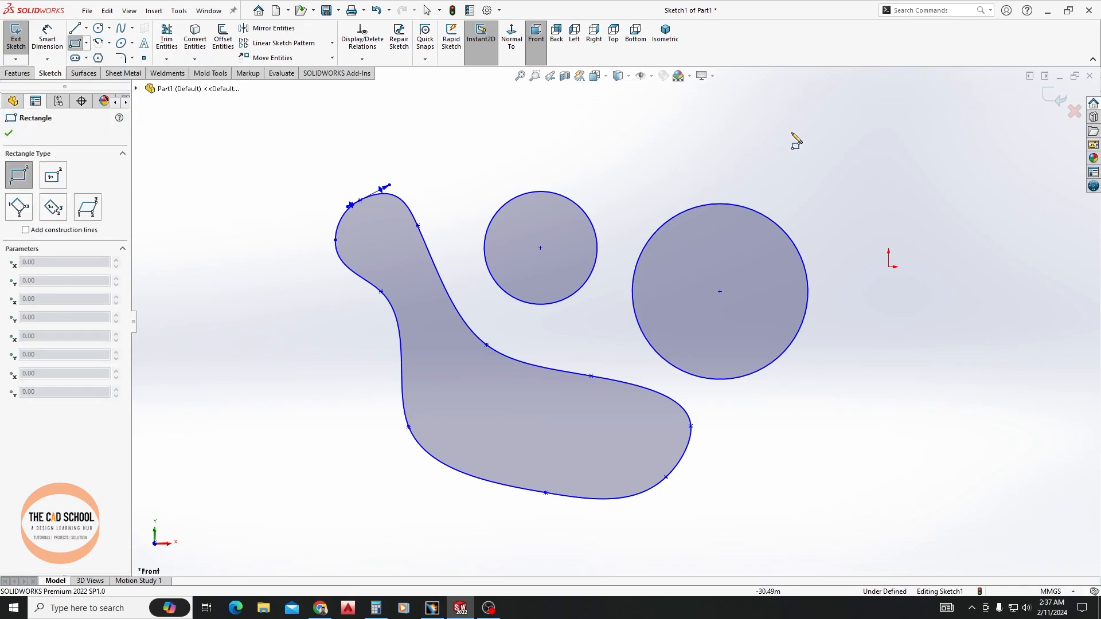
pyautogui.click(773, 95)
pyautogui.click(871, 166)
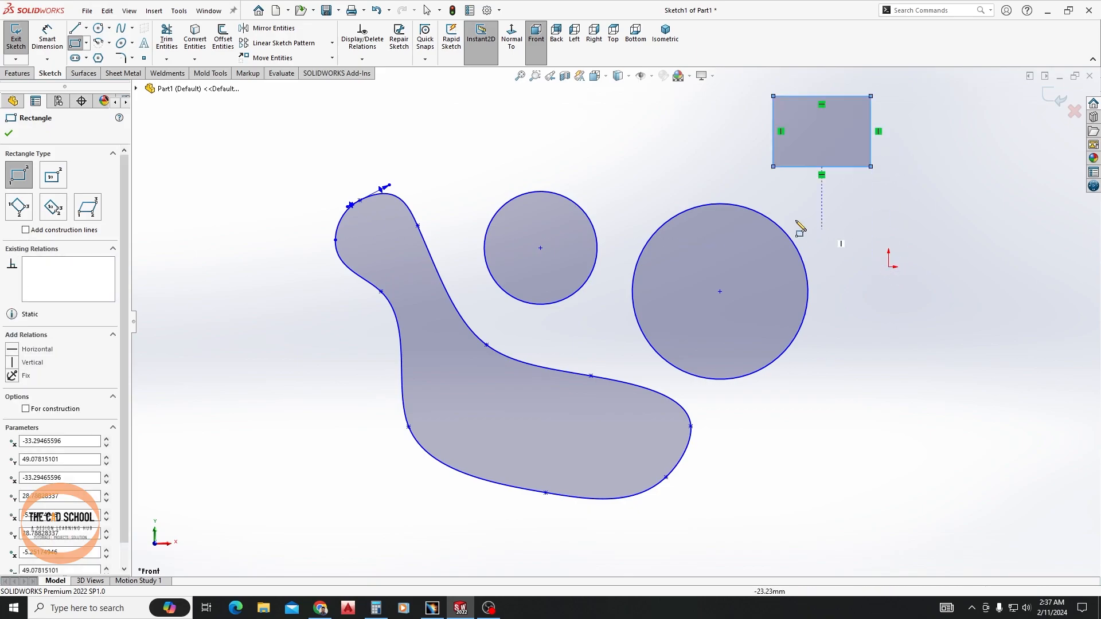
# Sketch a center rectangle from corners, about 22 mm wide and 16 mm high, beside the closed spline's upper end.
pyautogui.click(53, 177)
pyautogui.click(187, 162)
pyautogui.click(227, 188)
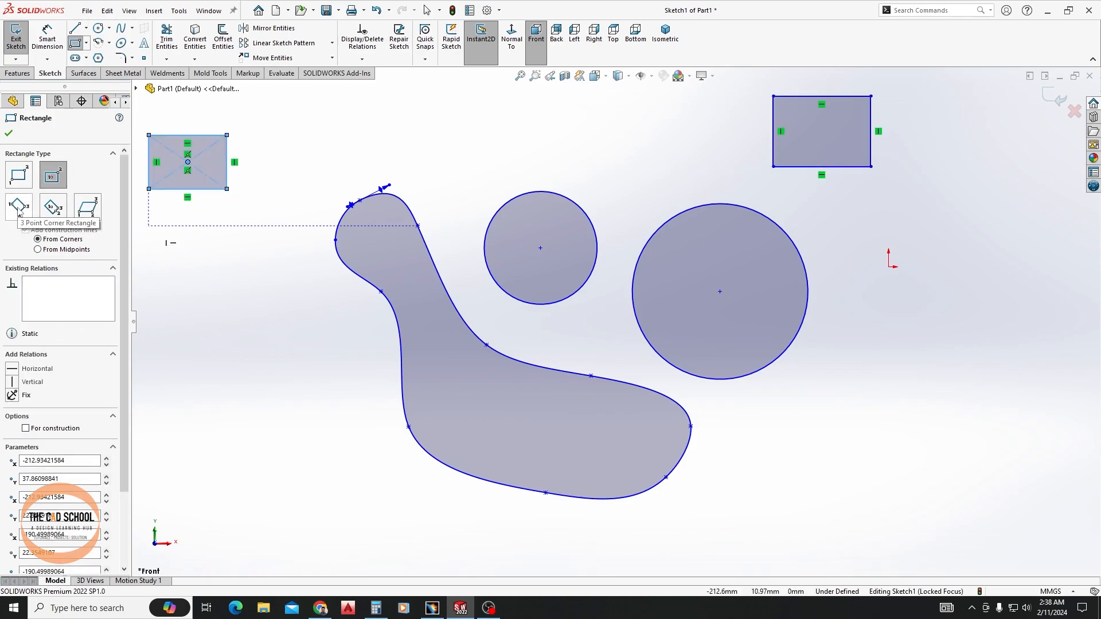
# Sketch a 3 point corner rectangle about 33 mm wide and 27 mm high below the small center rectangle.
pyautogui.click(19, 208)
pyautogui.click(180, 291)
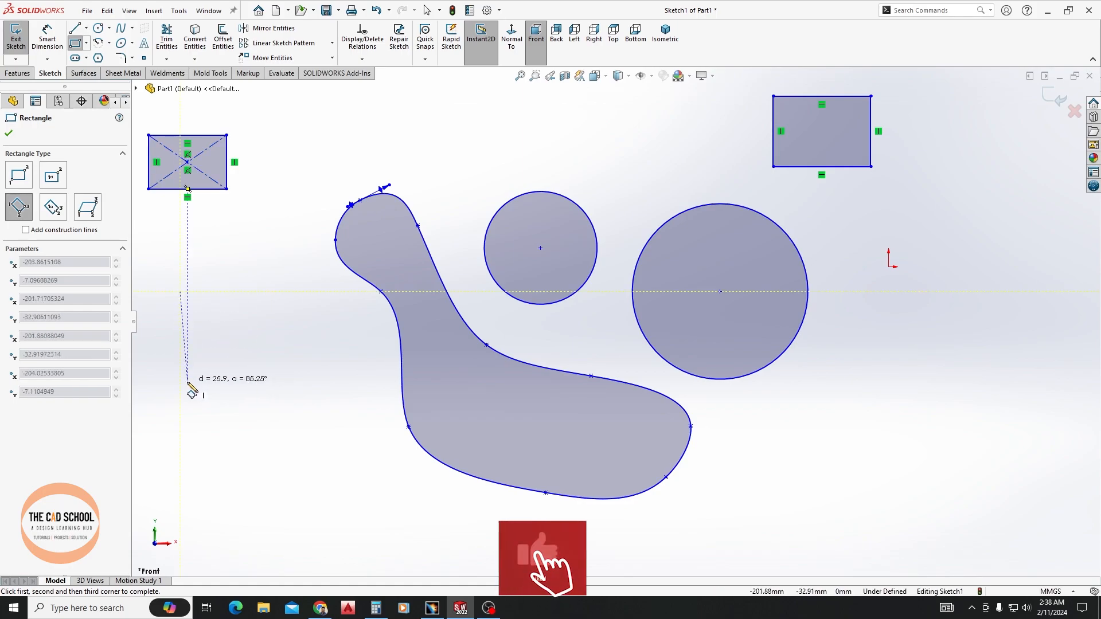
pyautogui.click(181, 384)
pyautogui.click(295, 380)
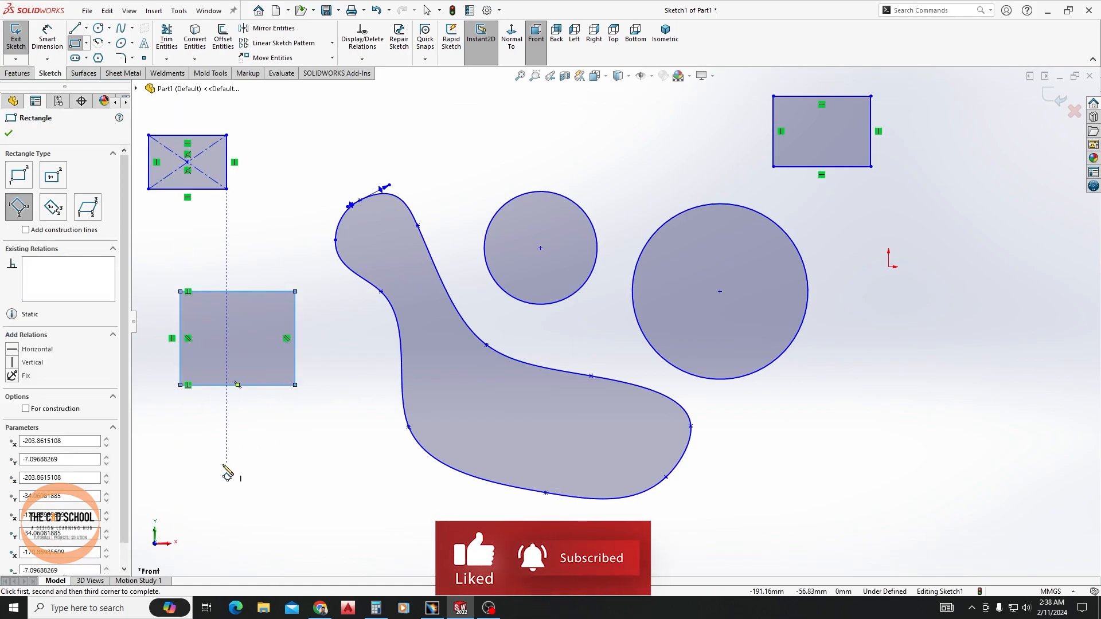
# Sketch a 3 point center rectangle from corners, about 44 mm wide and 42 mm high, on the origin's far side from the circles.
pyautogui.click(54, 208)
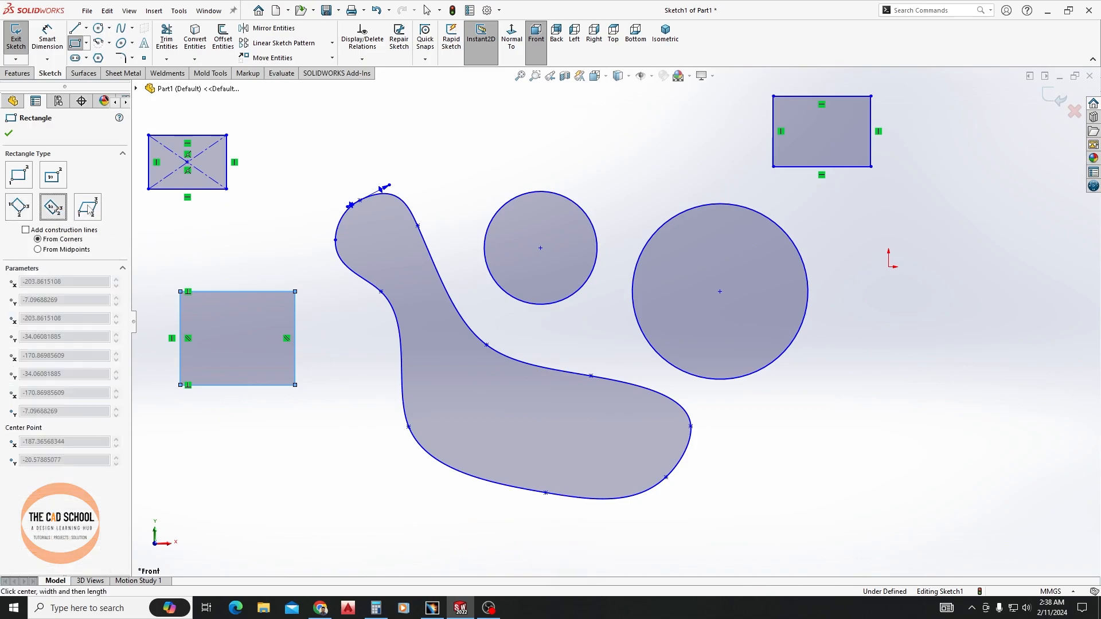
pyautogui.click(994, 260)
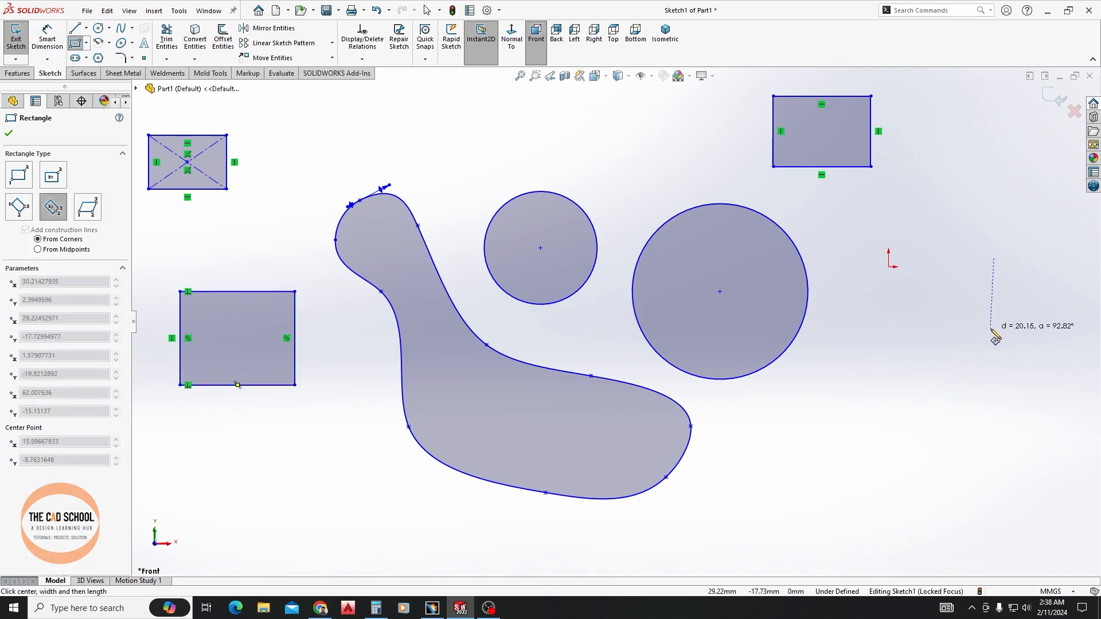
pyautogui.click(995, 333)
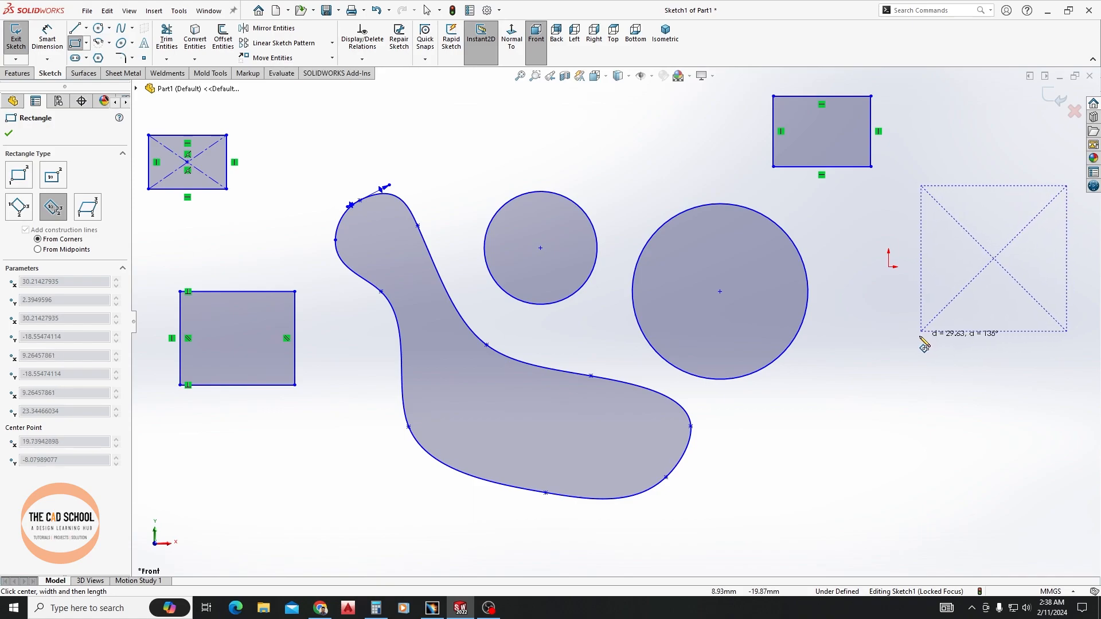
pyautogui.click(918, 336)
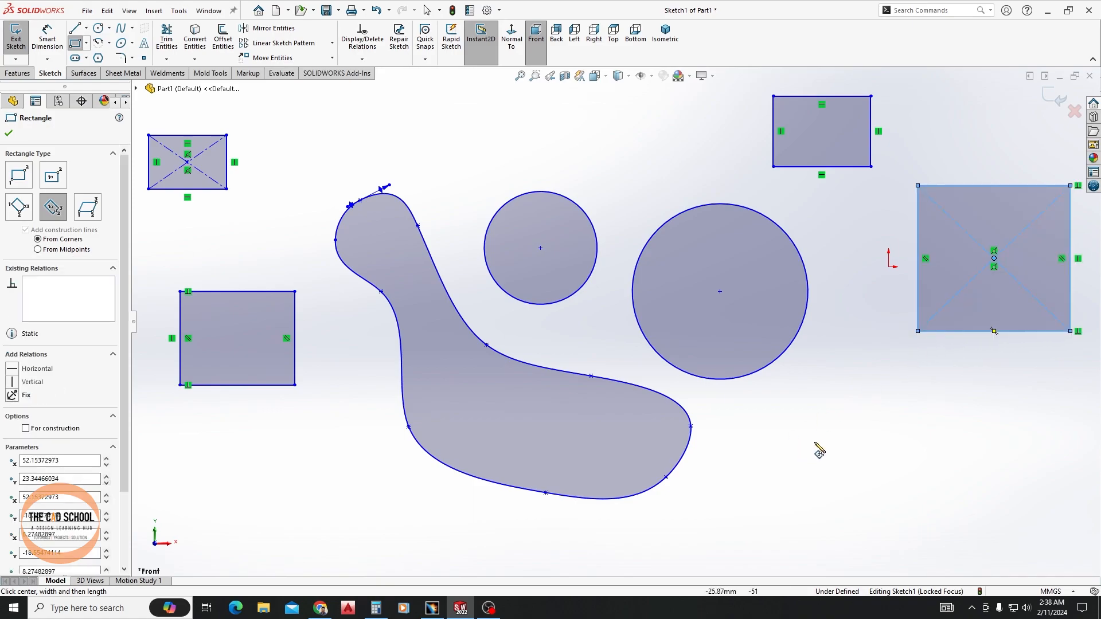
# Sketch a parallelogram with sides of about 28 mm and 43 mm below the larger circle.
pyautogui.click(94, 211)
pyautogui.click(797, 445)
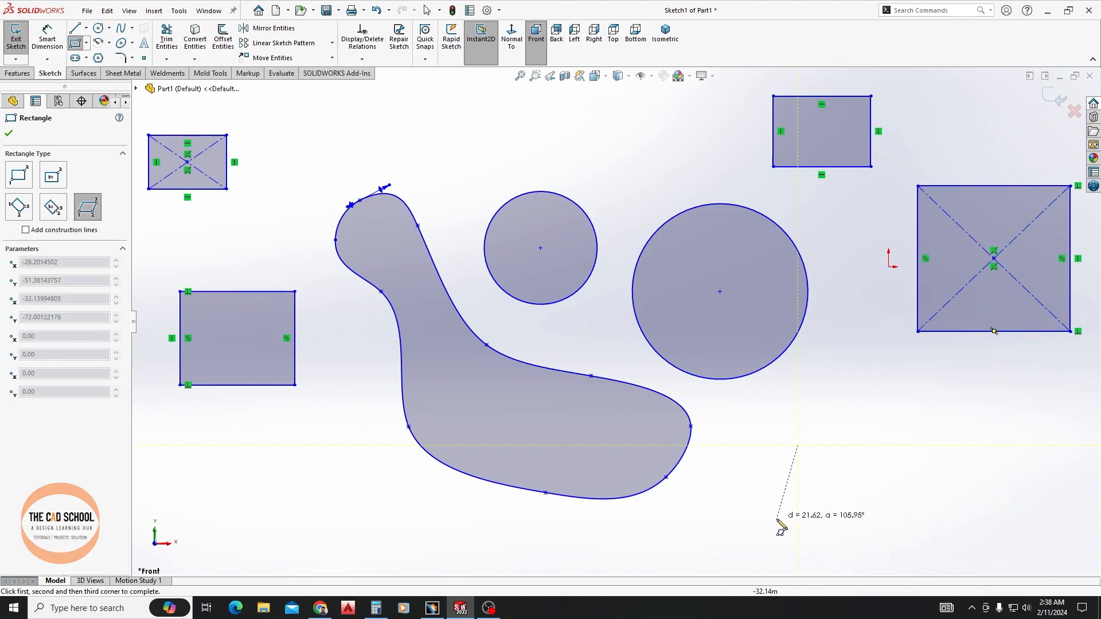
pyautogui.click(752, 528)
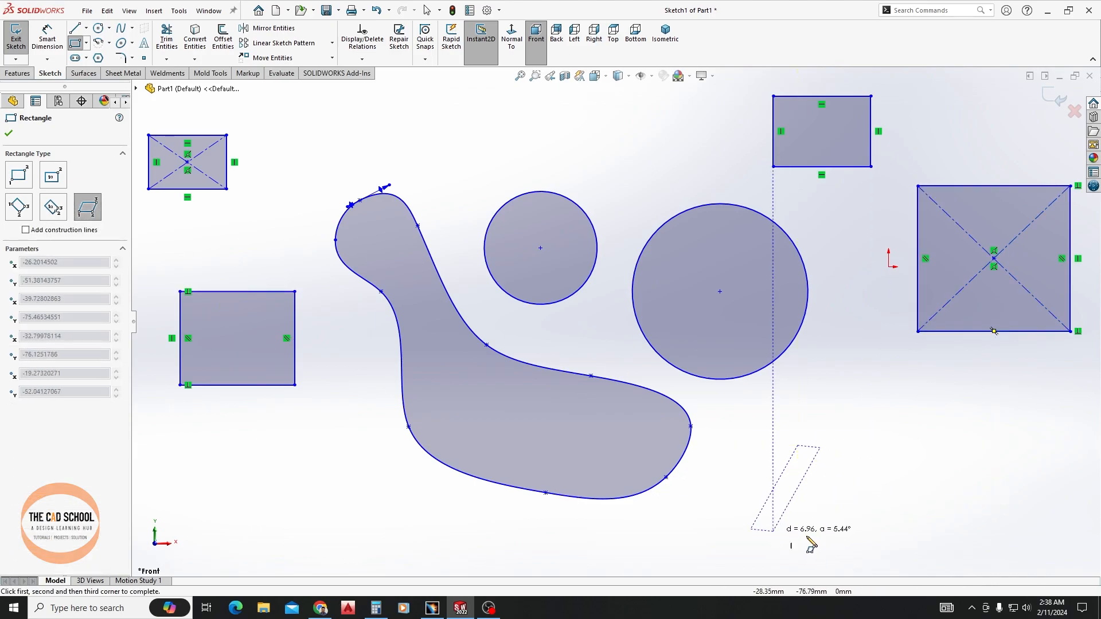
pyautogui.click(899, 555)
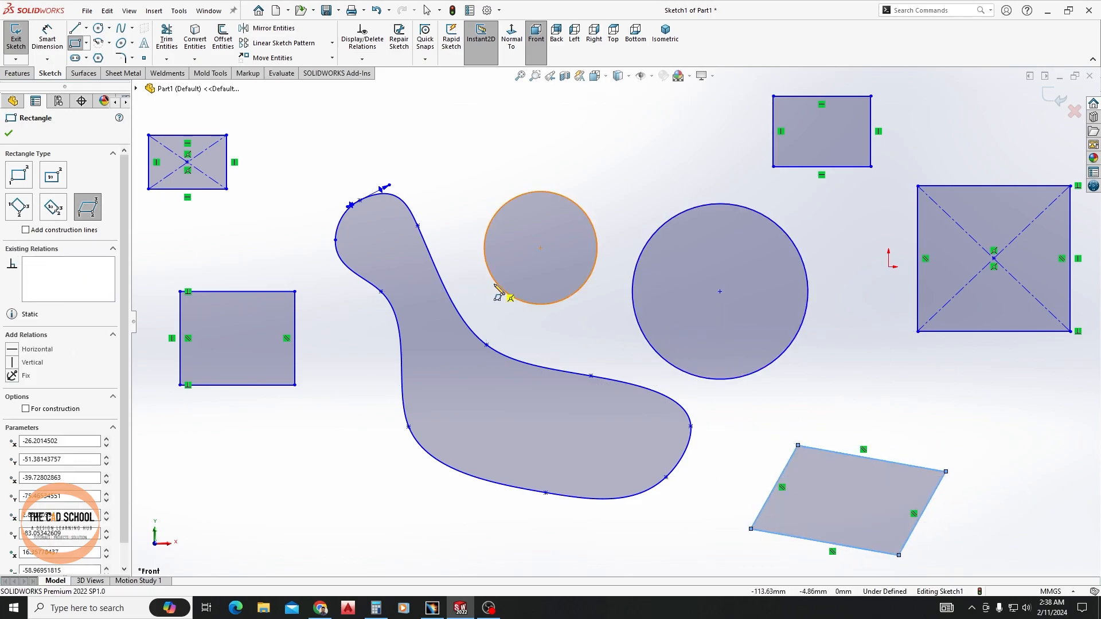
pyautogui.press('Escape')
# Zoom in and out on the sketch and orbit it to view the shapes nearly edge-on.
pyautogui.scroll(3, 566, 266)
pyautogui.scroll(-5, 589, 285)
pyautogui.scroll(-2, 613, 320)
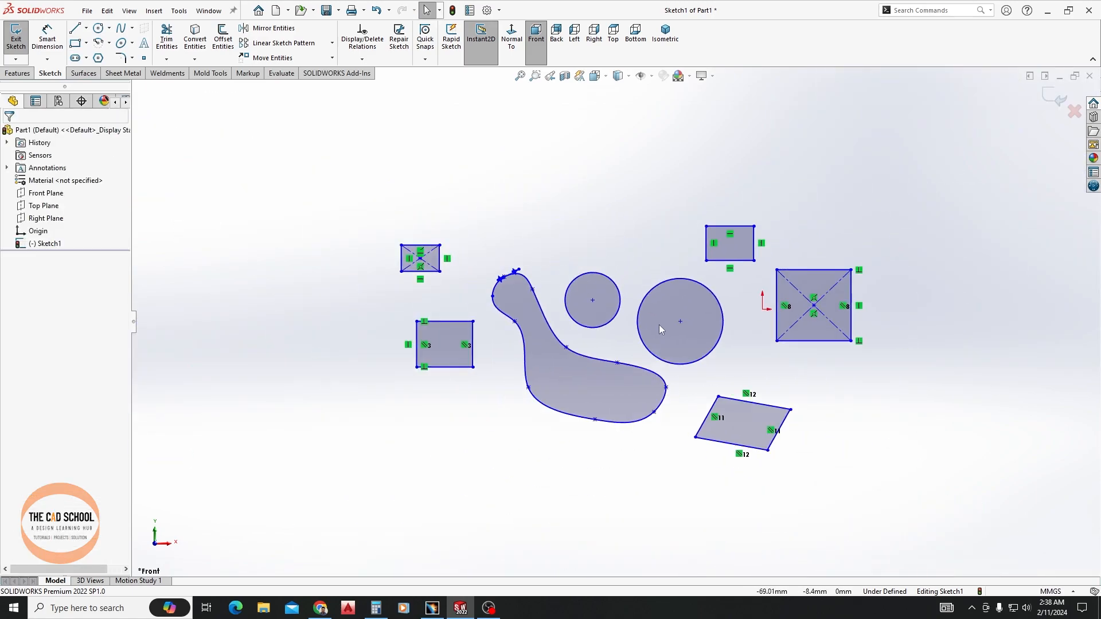
pyautogui.scroll(3, 596, 310)
pyautogui.scroll(-3, 614, 323)
pyautogui.scroll(3, 737, 415)
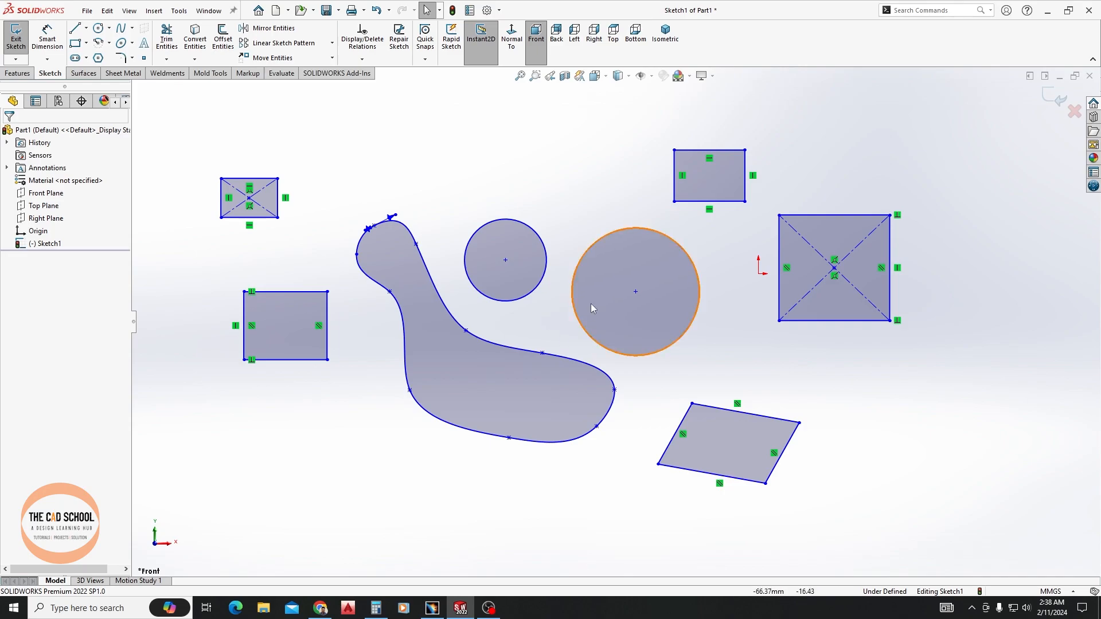
pyautogui.moveTo(567, 304)
pyautogui.mouseDown(button='middle')
pyautogui.moveTo(550, 305)
pyautogui.moveTo(571, 322)
pyautogui.moveTo(530, 333)
pyautogui.moveTo(497, 293)
pyautogui.moveTo(575, 217)
pyautogui.moveTo(504, 260)
pyautogui.moveTo(498, 339)
pyautogui.moveTo(518, 305)
pyautogui.moveTo(504, 239)
pyautogui.moveTo(533, 335)
pyautogui.moveTo(538, 296)
pyautogui.moveTo(592, 297)
pyautogui.moveTo(470, 275)
pyautogui.moveTo(501, 308)
pyautogui.moveTo(516, 257)
pyautogui.moveTo(442, 265)
pyautogui.mouseUp(button='middle')
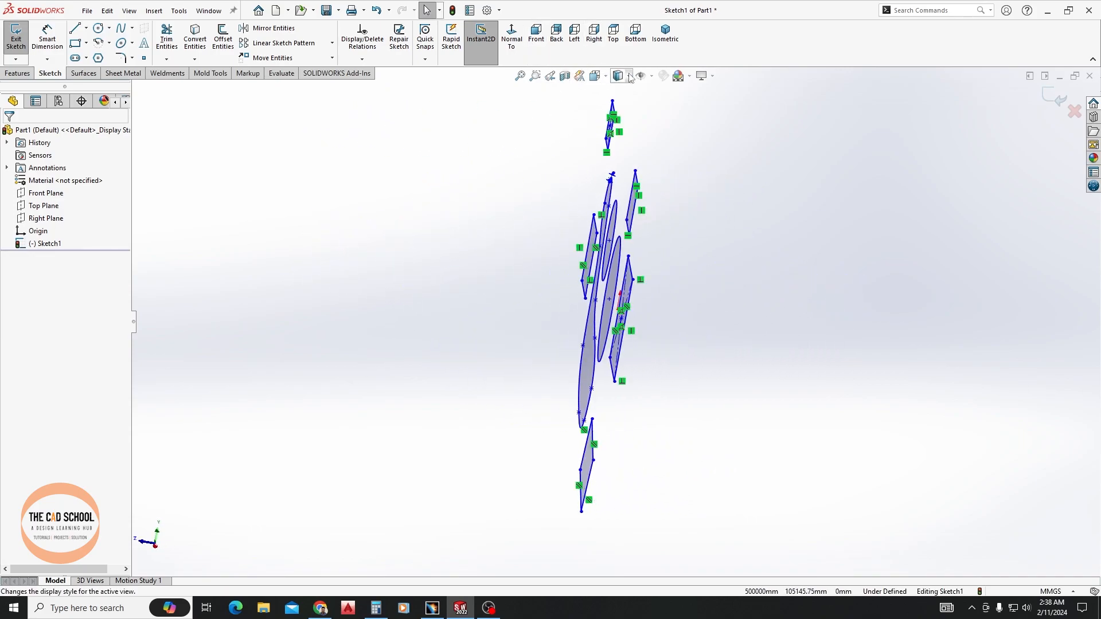
# Return the sketch to the Front view, and bring up the view orientation choices before dismissing them.
pyautogui.click(605, 76)
pyautogui.moveTo(602, 69)
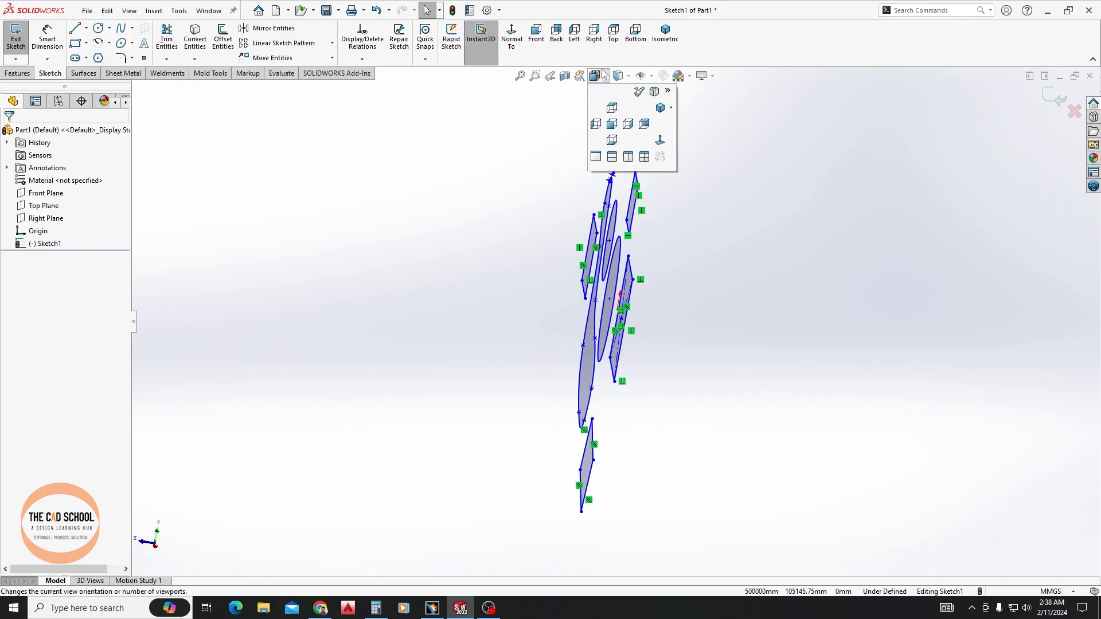
pyautogui.click(613, 125)
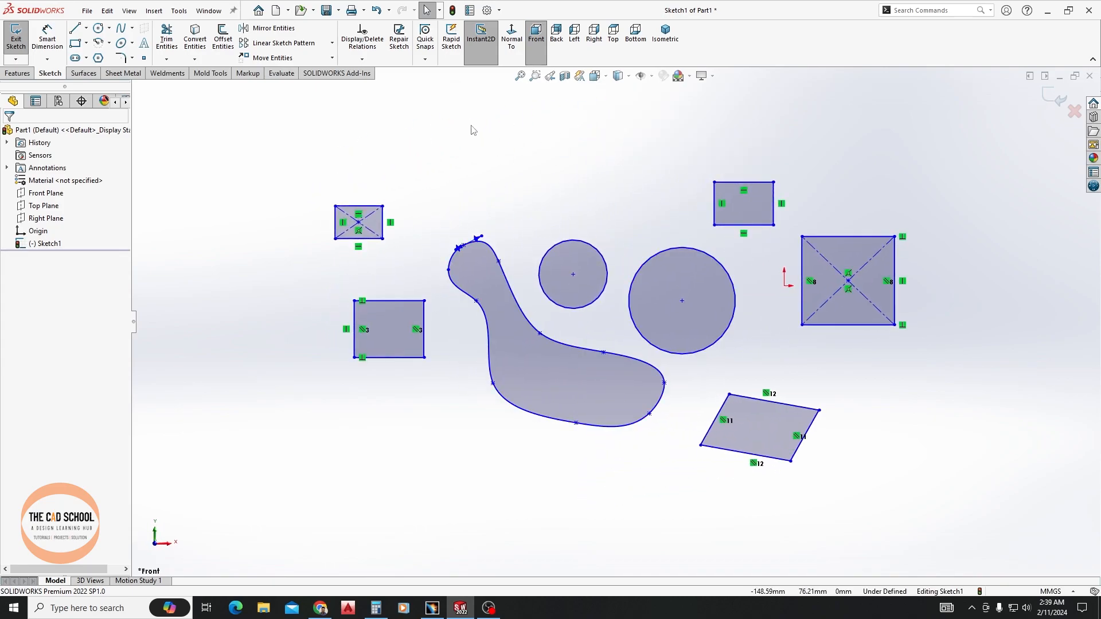
pyautogui.press('space')
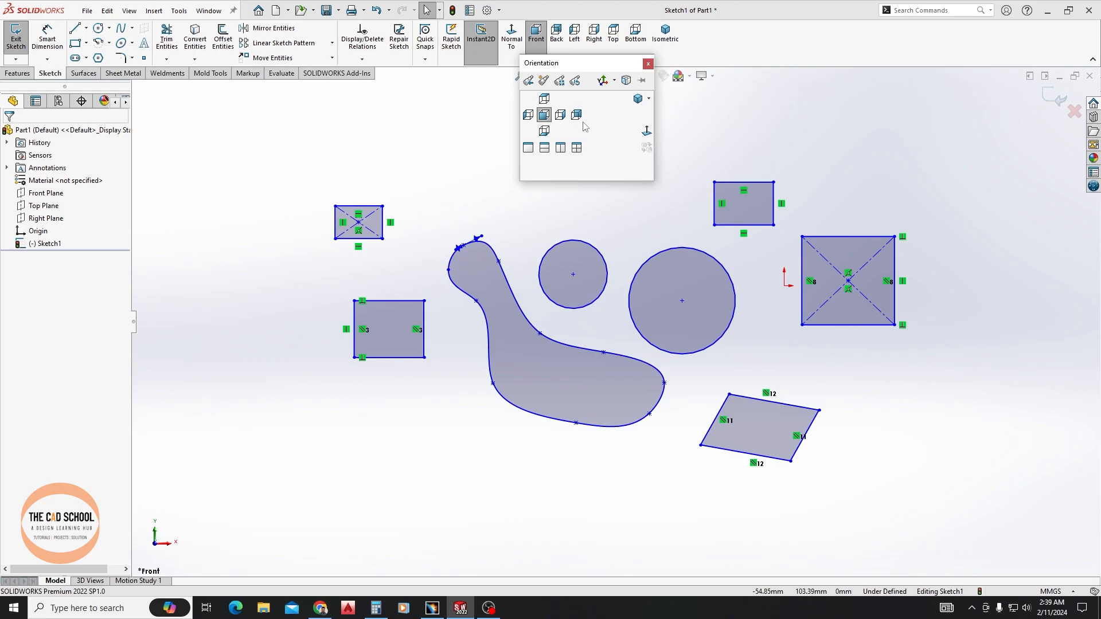
pyautogui.click(467, 184)
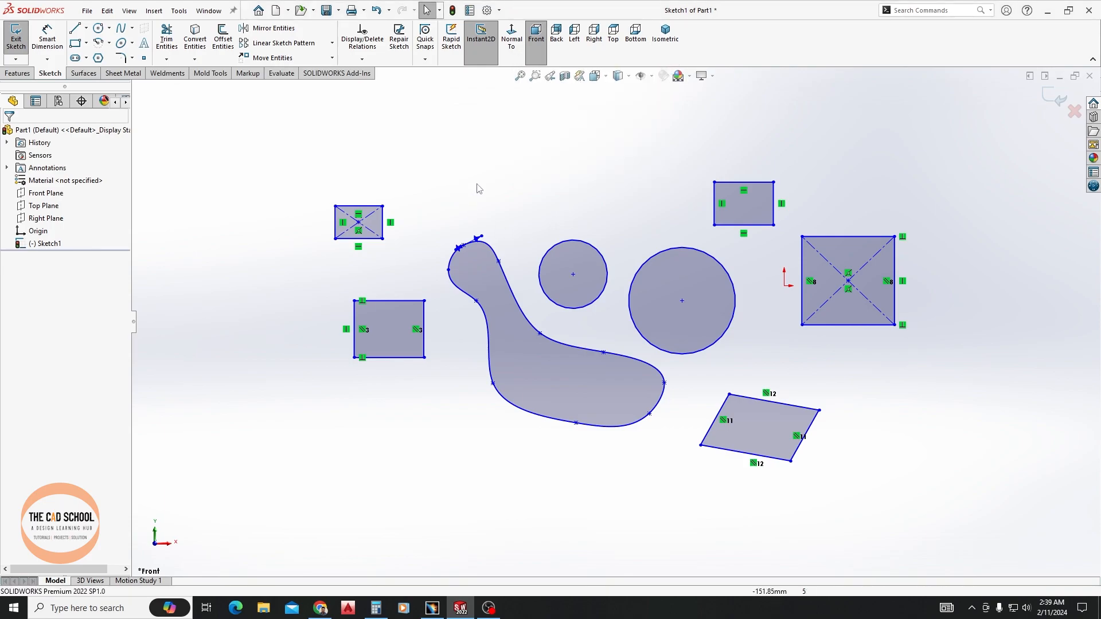
# Delete all circles, splines, rectangles and the parallelogram from the sketch.
pyautogui.moveTo(257, 125)
pyautogui.mouseDown()
pyautogui.moveTo(863, 445)
pyautogui.moveTo(922, 488)
pyautogui.mouseUp()
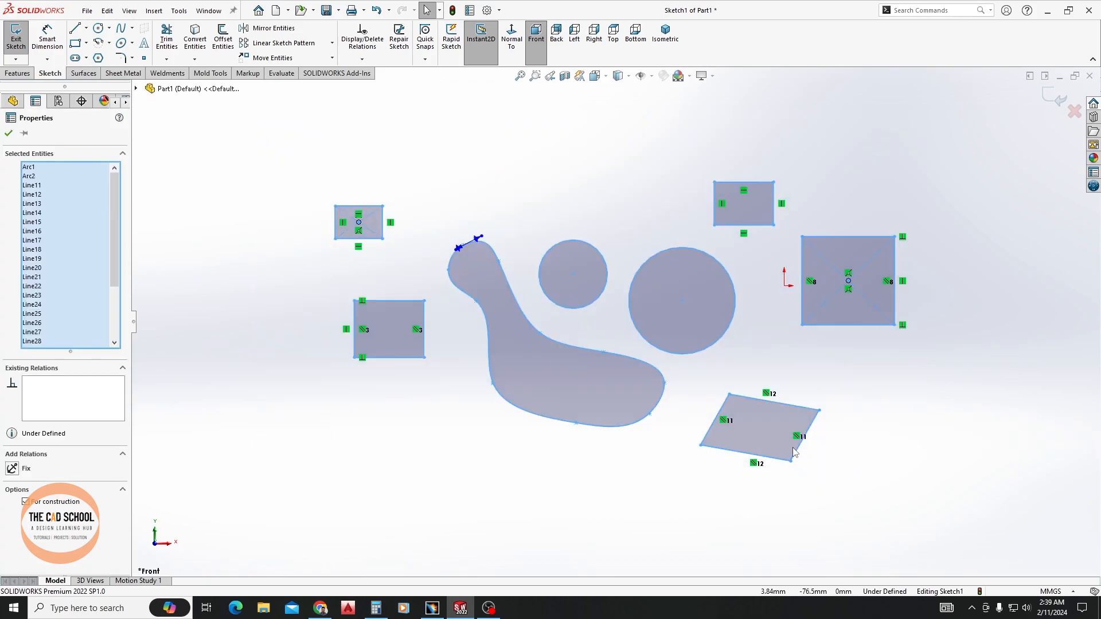
pyautogui.press('Delete')
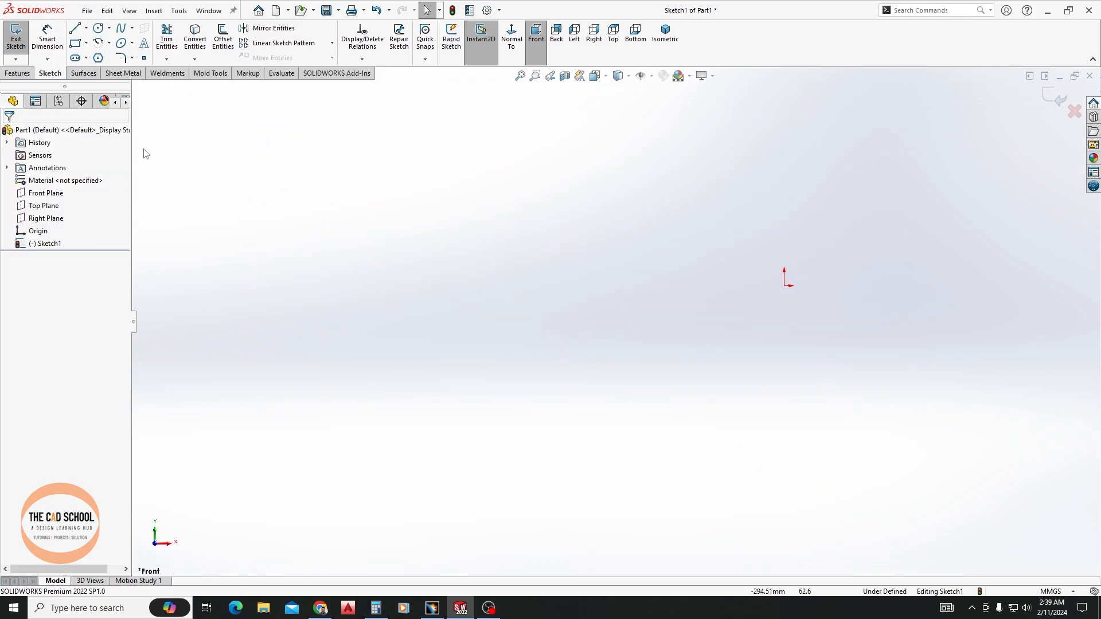
pyautogui.scroll(1, 210, 137)
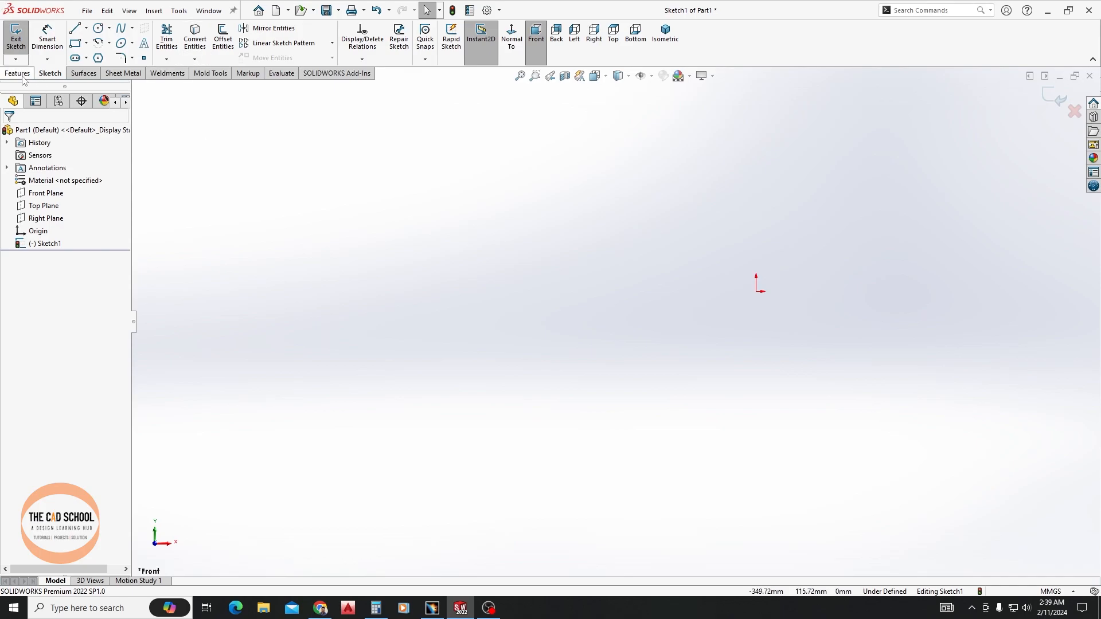
# Sketch a centerpoint arc with a radius of about 35 mm and a sweep of about 212° in the empty sketch.
pyautogui.click(86, 43)
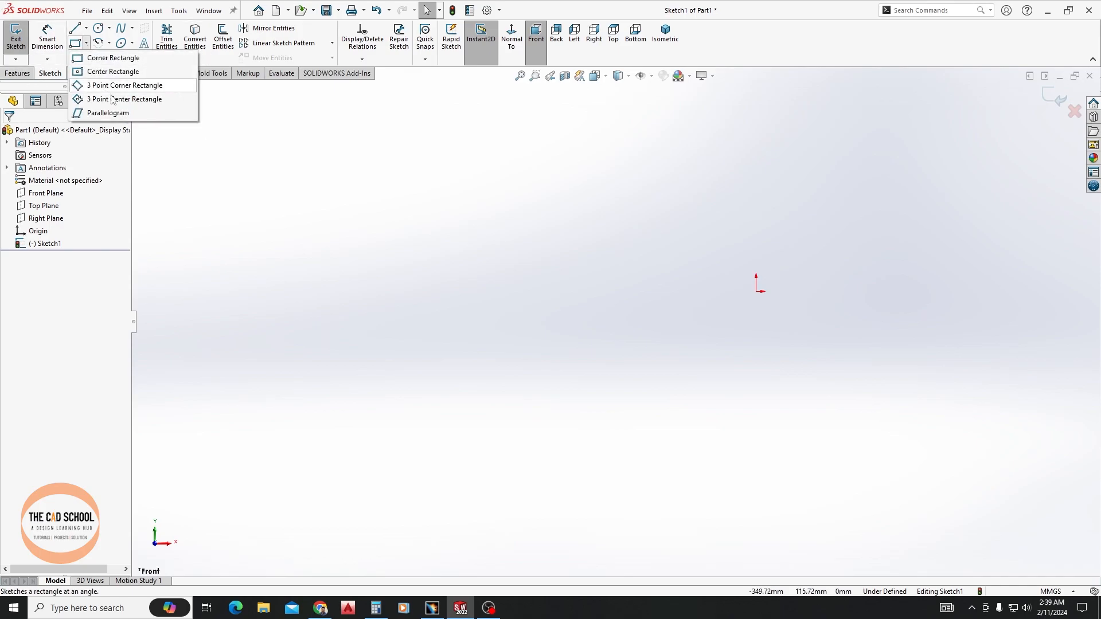
pyautogui.click(246, 160)
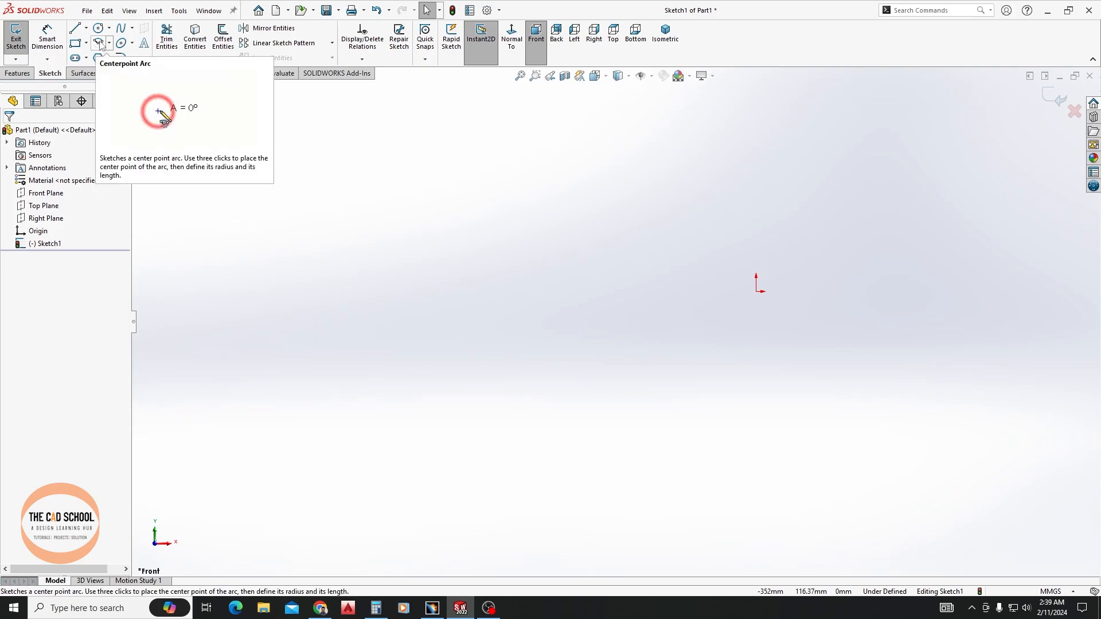
pyautogui.click(102, 44)
pyautogui.click(434, 263)
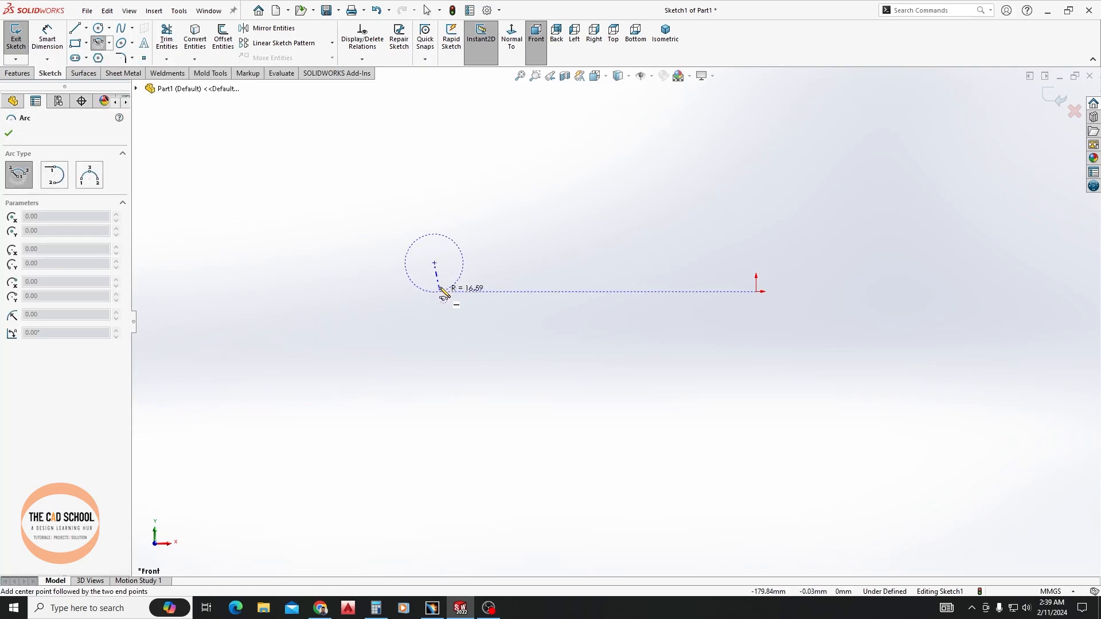
pyautogui.click(435, 324)
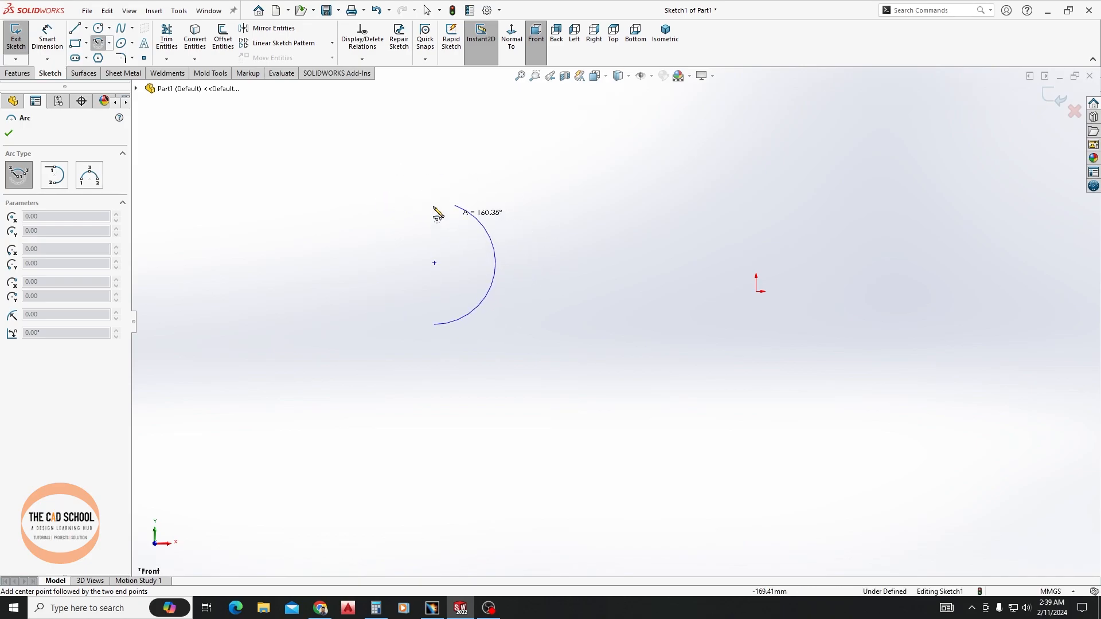
pyautogui.click(401, 211)
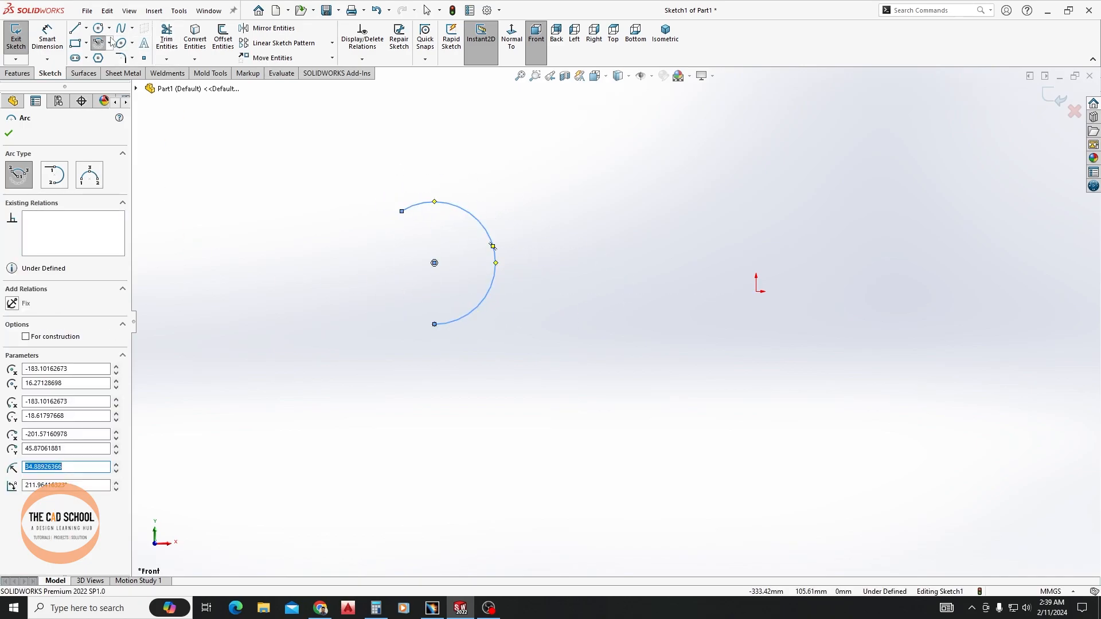
# Try to start a tangent arc in the empty area beside the centerpoint arc.
pyautogui.click(109, 42)
pyautogui.click(138, 72)
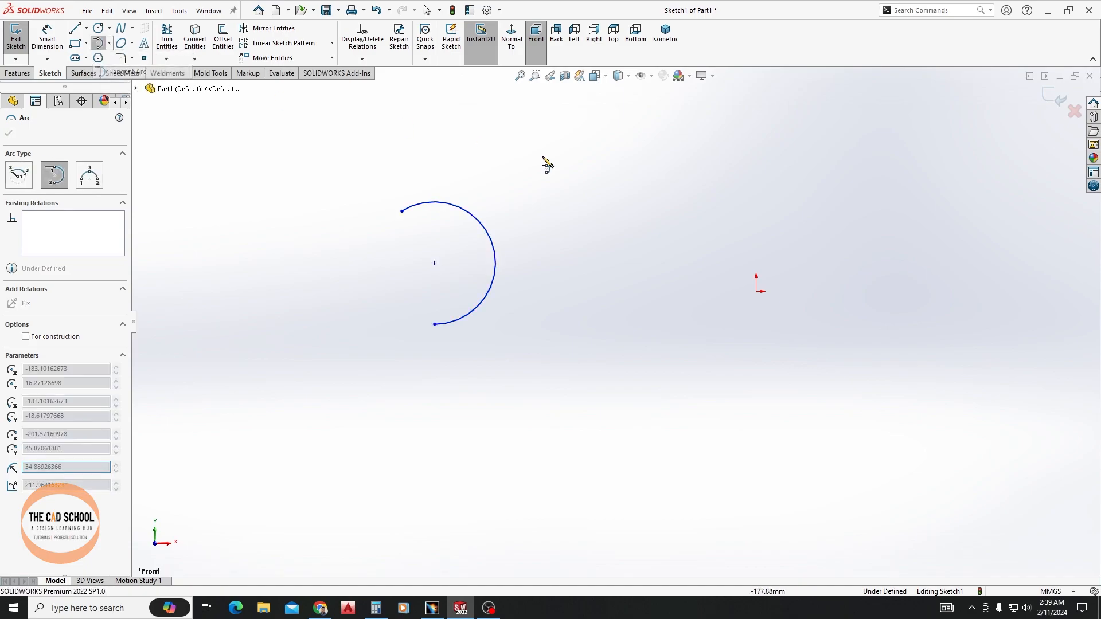
pyautogui.click(592, 185)
pyautogui.click(619, 304)
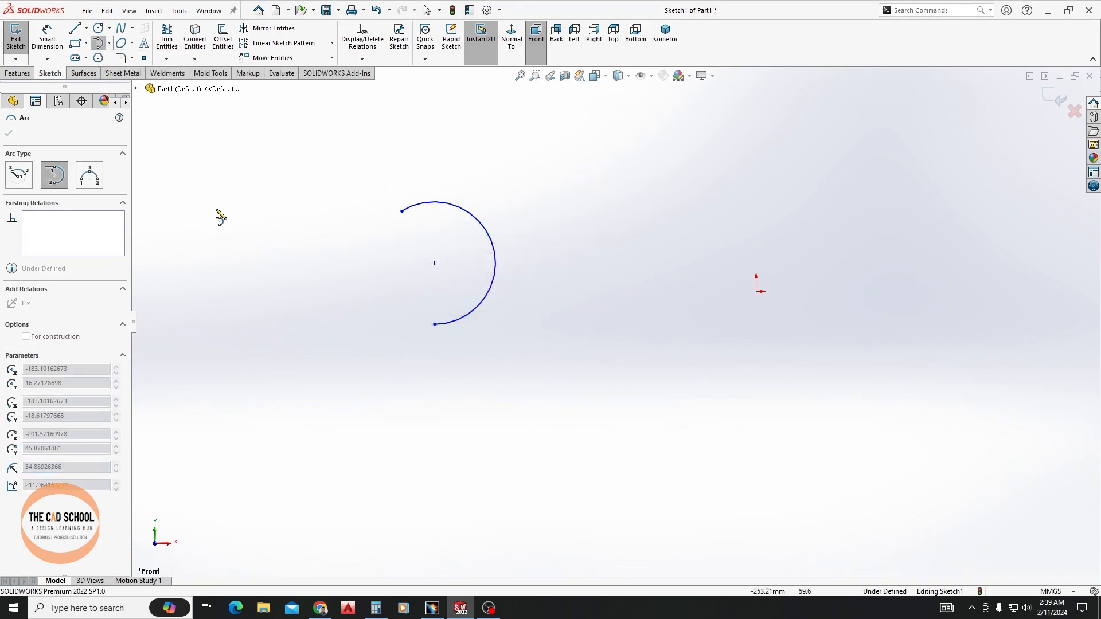
# Sketch a single horizontal line above the centerpoint arc, offset toward the origin.
pyautogui.click(73, 32)
pyautogui.click(580, 144)
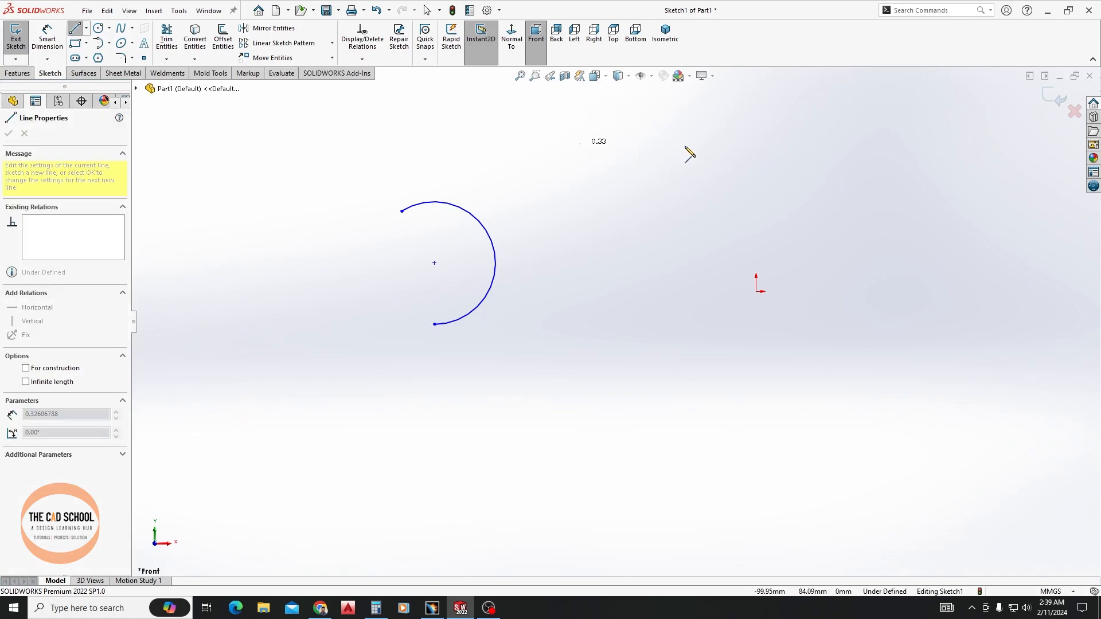
pyautogui.click(690, 143)
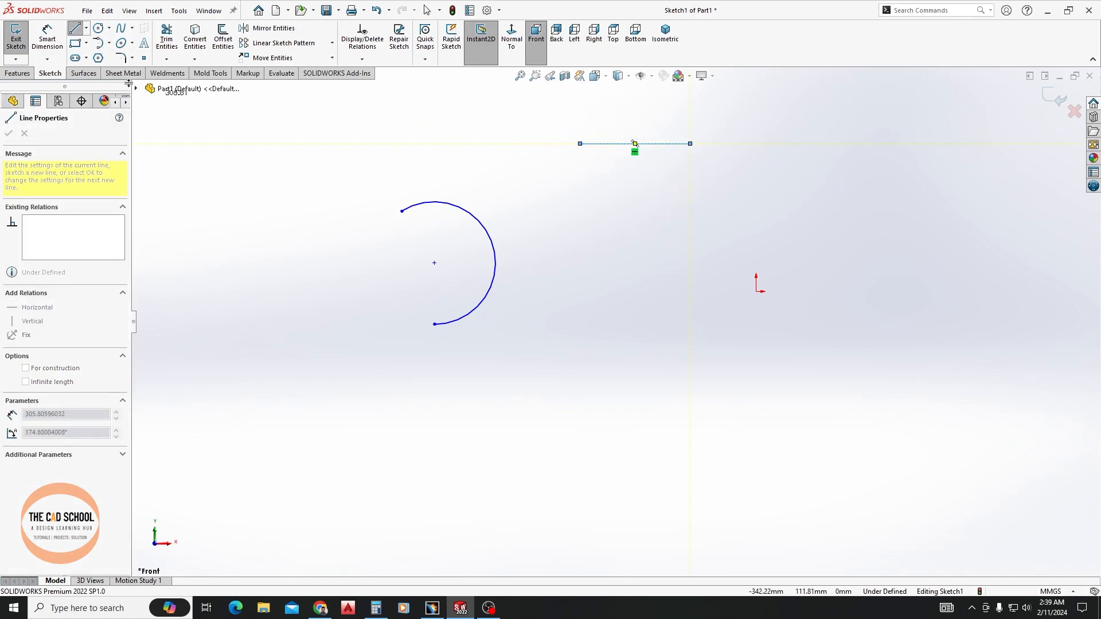
pyautogui.press('Escape')
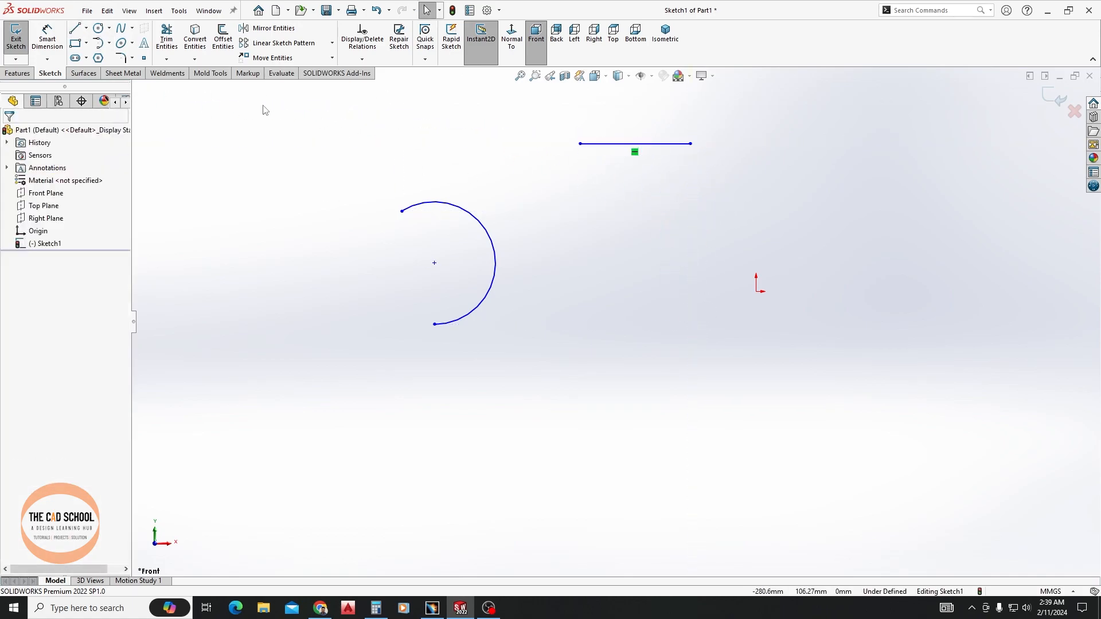
# Try to start a tangent arc away from the horizontal line's endpoints.
pyautogui.click(101, 43)
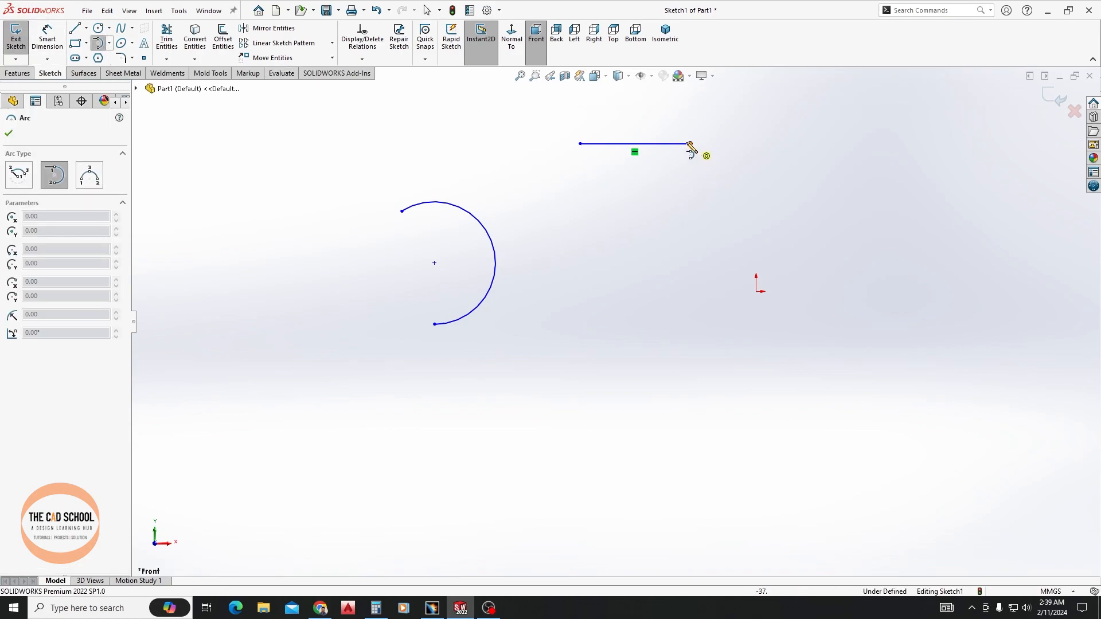
pyautogui.click(755, 247)
pyautogui.press('Return')
pyautogui.click(659, 144)
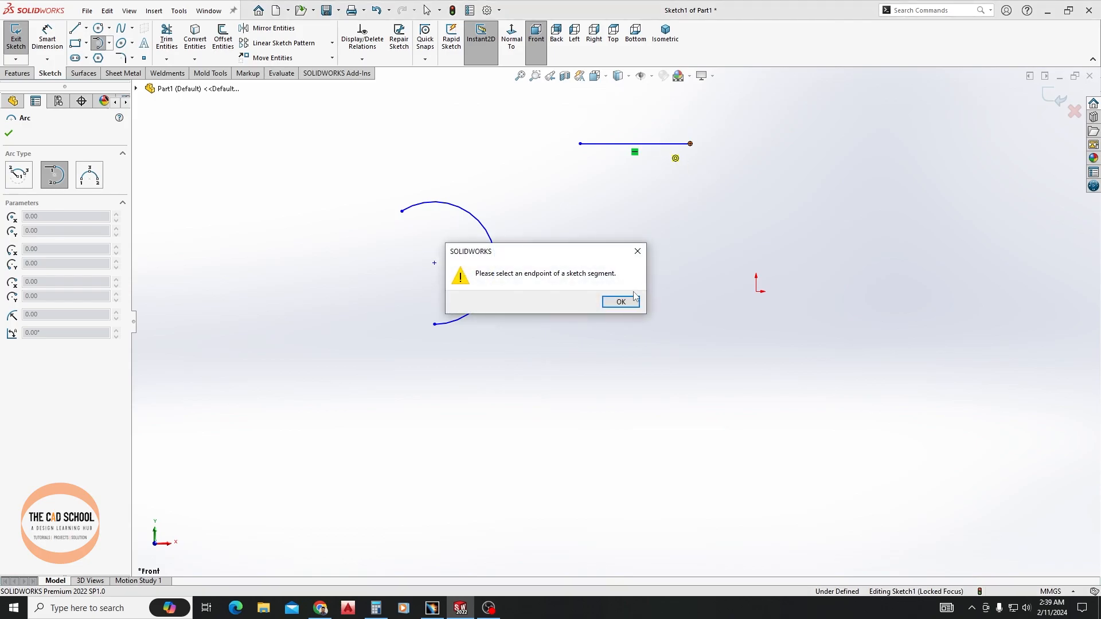
pyautogui.press('Return')
# Sketch three connected tangent arcs from the horizontal line's right endpoint to the lower endpoint of the centerpoint arc.
pyautogui.click(690, 144)
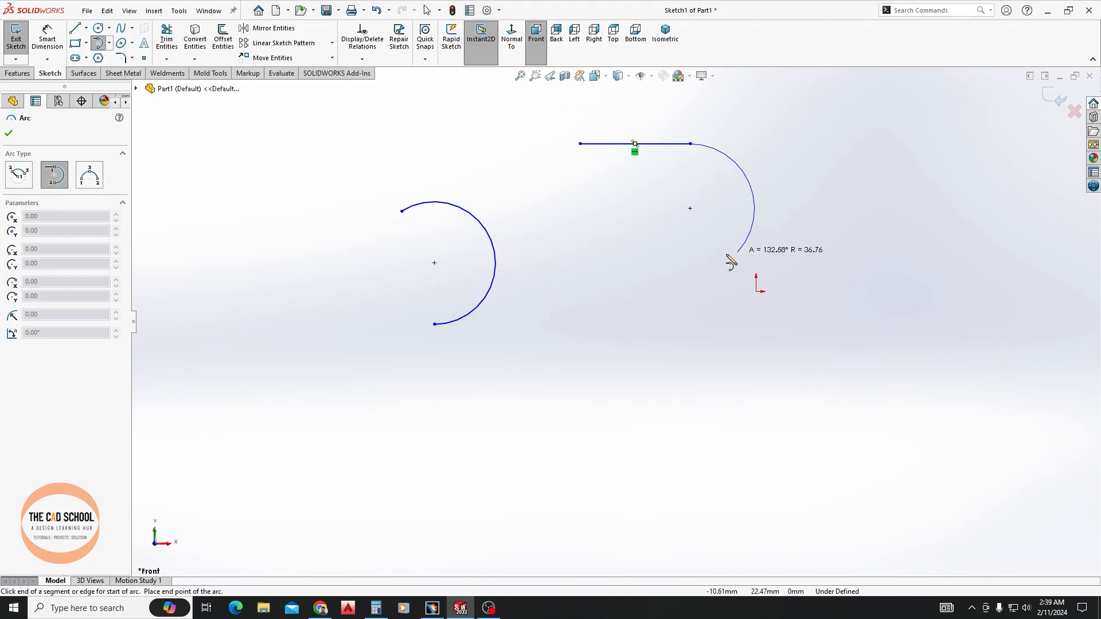
pyautogui.click(691, 246)
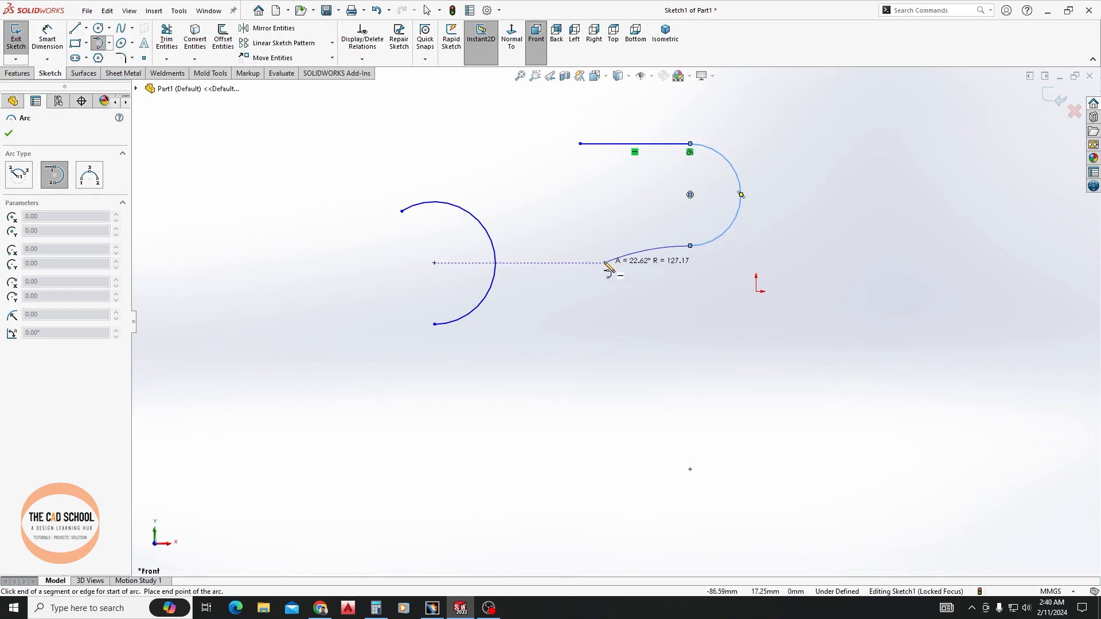
pyautogui.click(604, 281)
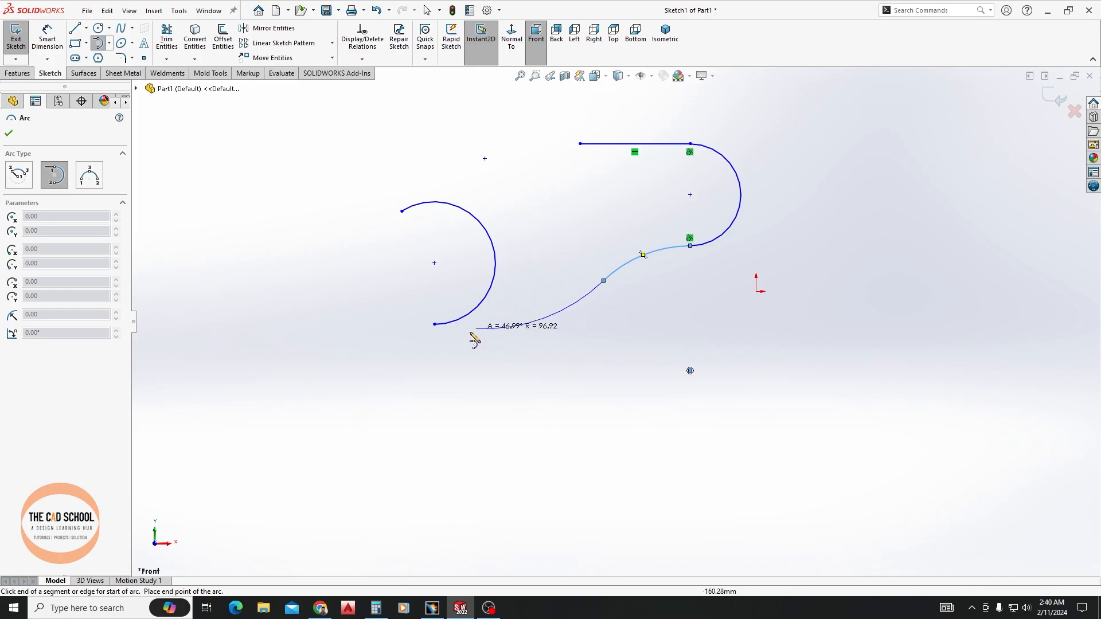
pyautogui.click(434, 324)
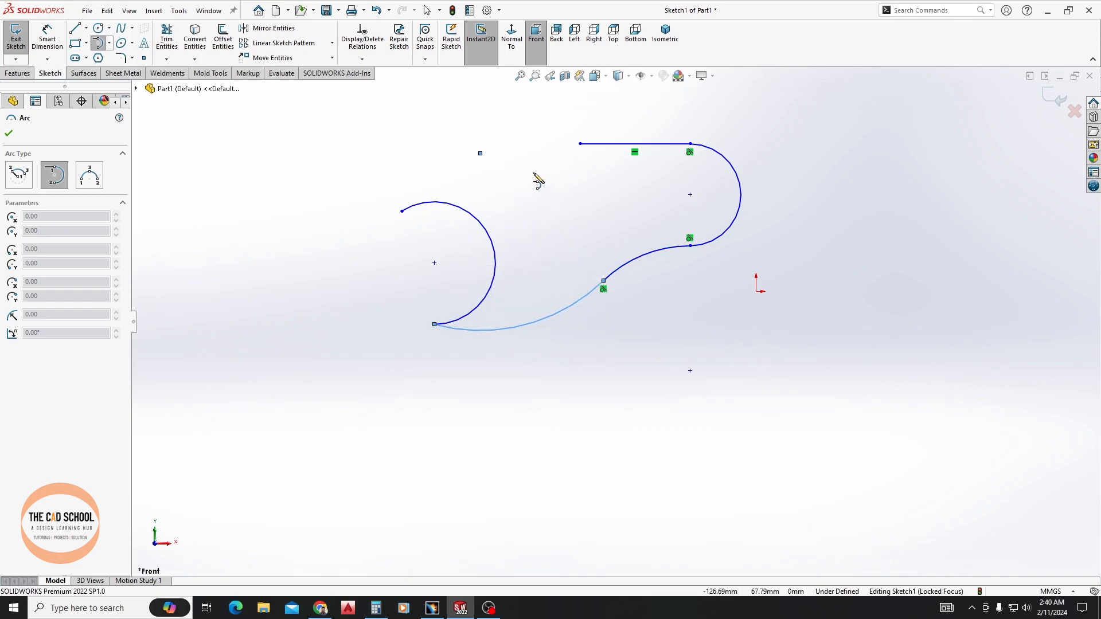
# Try to sketch a tangent arc of about 167 mm radius from the horizontal line's left endpoint.
pyautogui.click(581, 144)
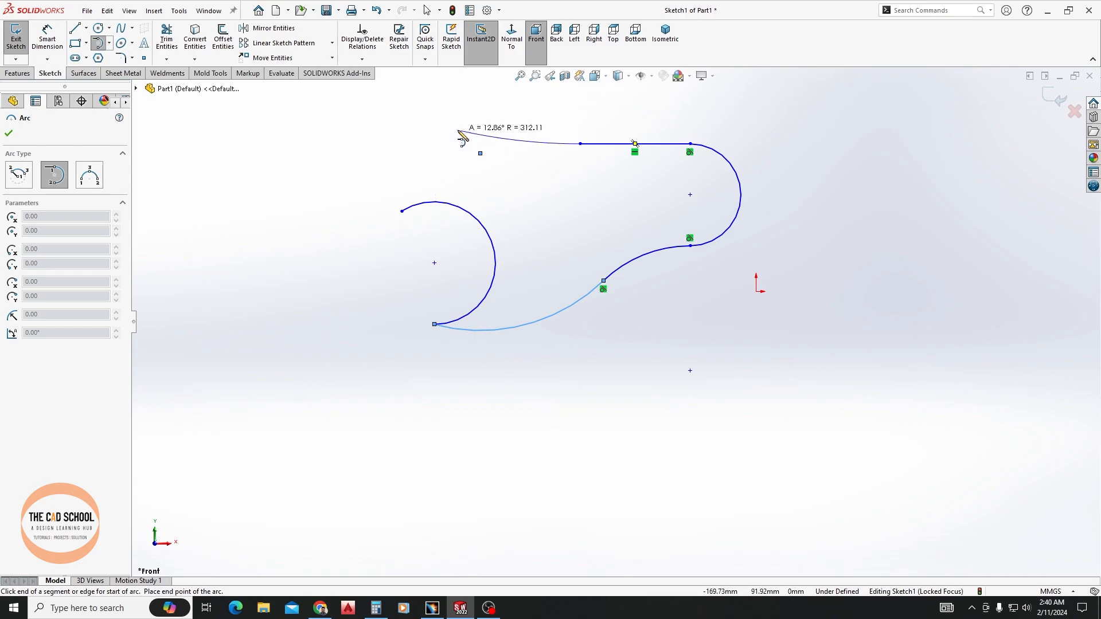
pyautogui.click(483, 131)
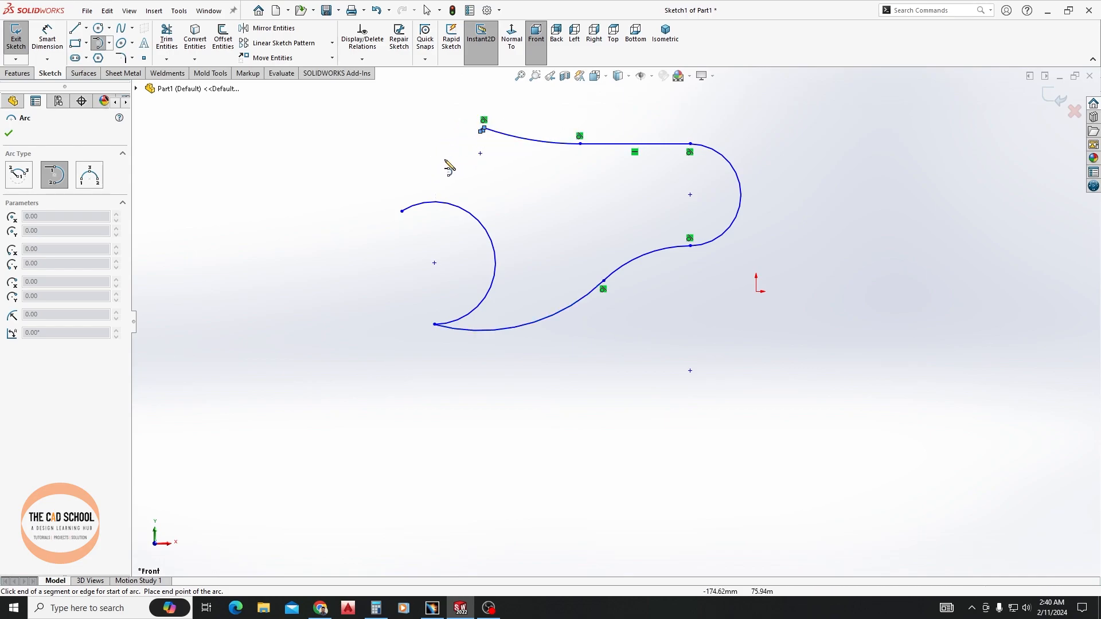
pyautogui.press('Escape')
pyautogui.click(504, 142)
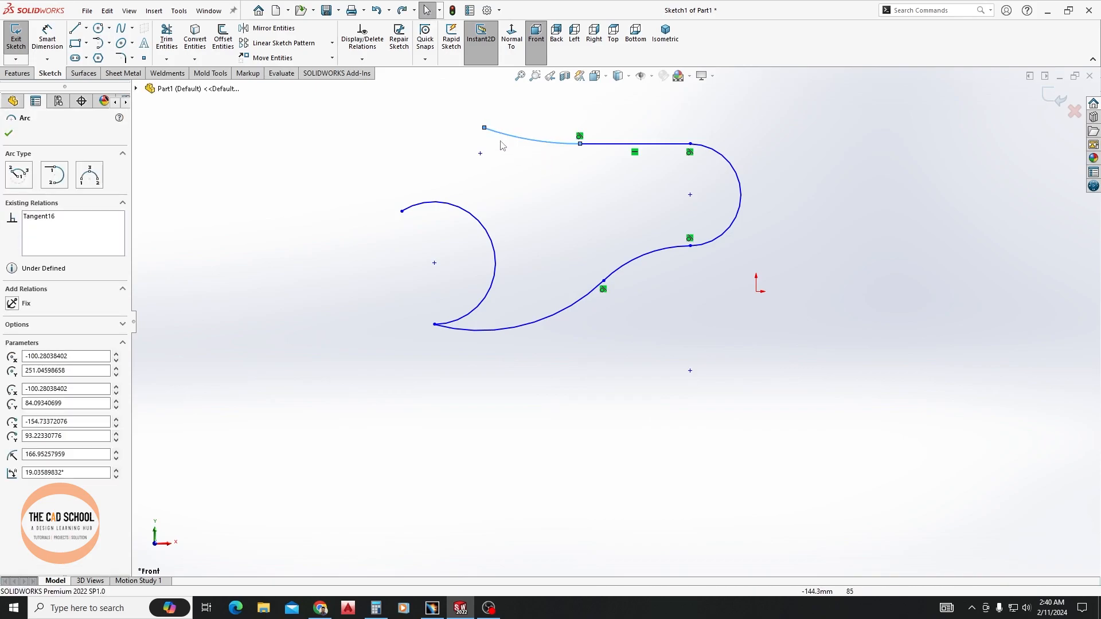
pyautogui.hotkey('ctrl', 'z')
pyautogui.click(581, 144)
pyautogui.press('Escape')
# Sketch two connected tangent arcs from the horizontal line's left endpoint to the upper endpoint of the centerpoint arc, closing the profile.
pyautogui.click(99, 43)
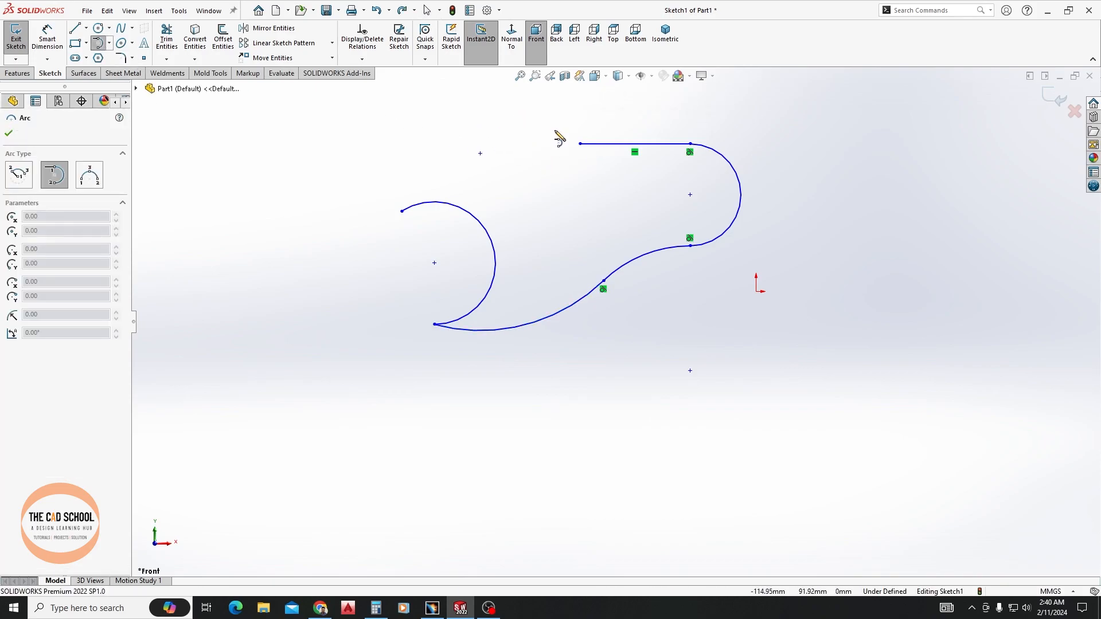
pyautogui.click(580, 144)
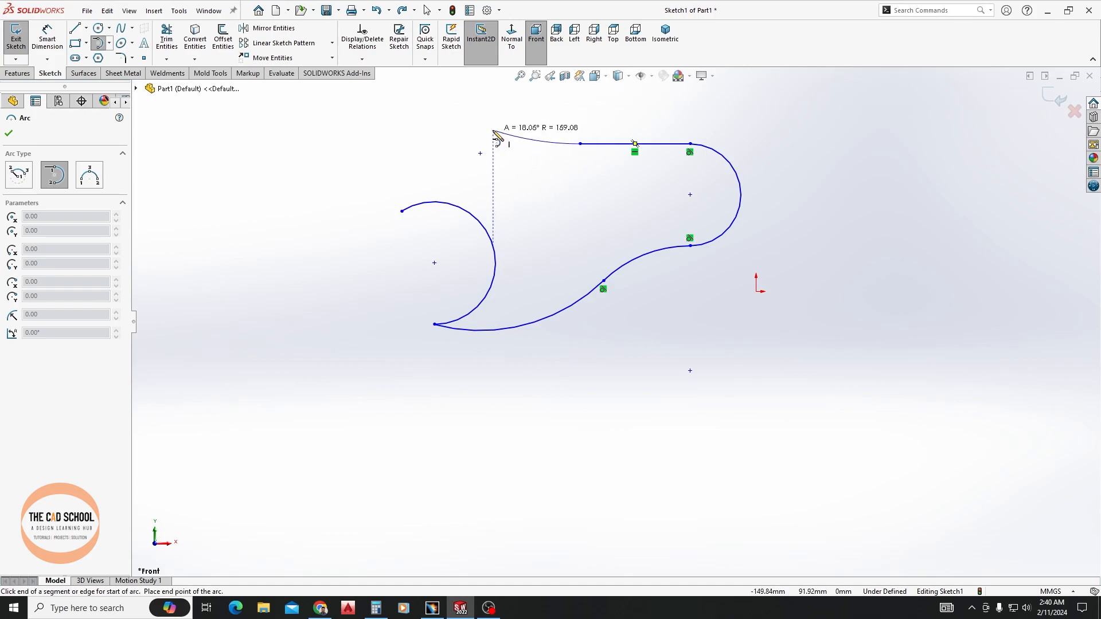
pyautogui.click(487, 130)
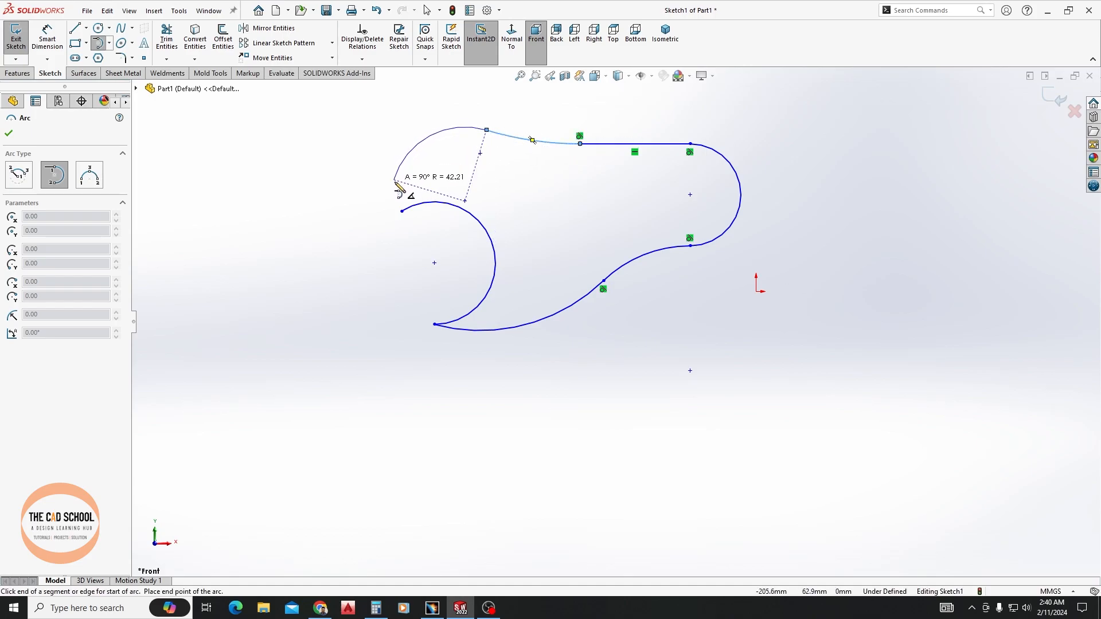
pyautogui.click(401, 211)
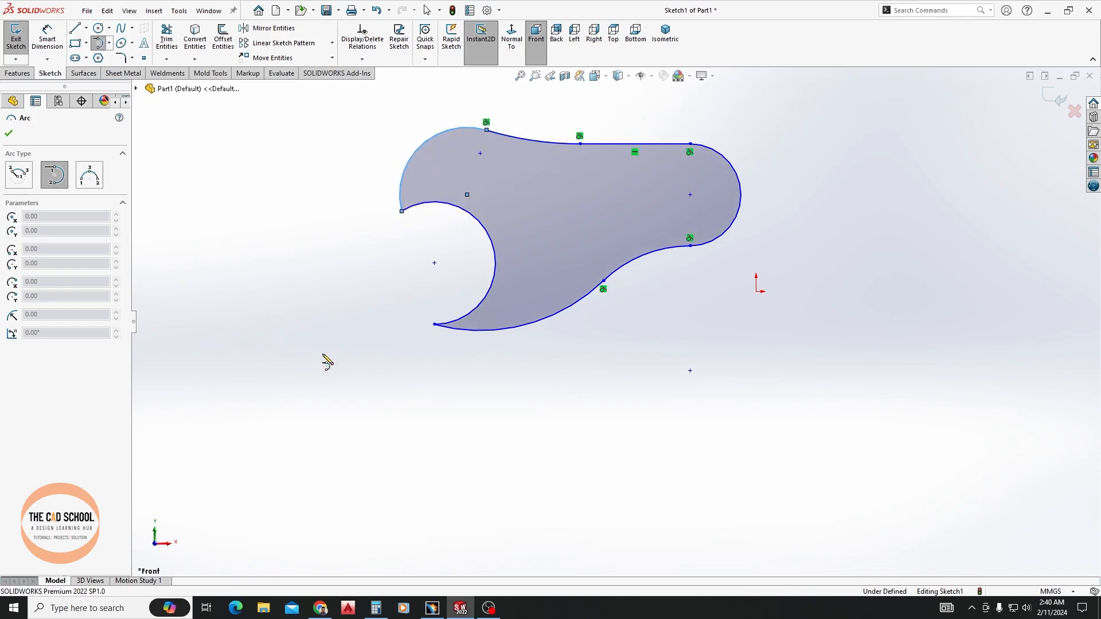
pyautogui.press('Escape')
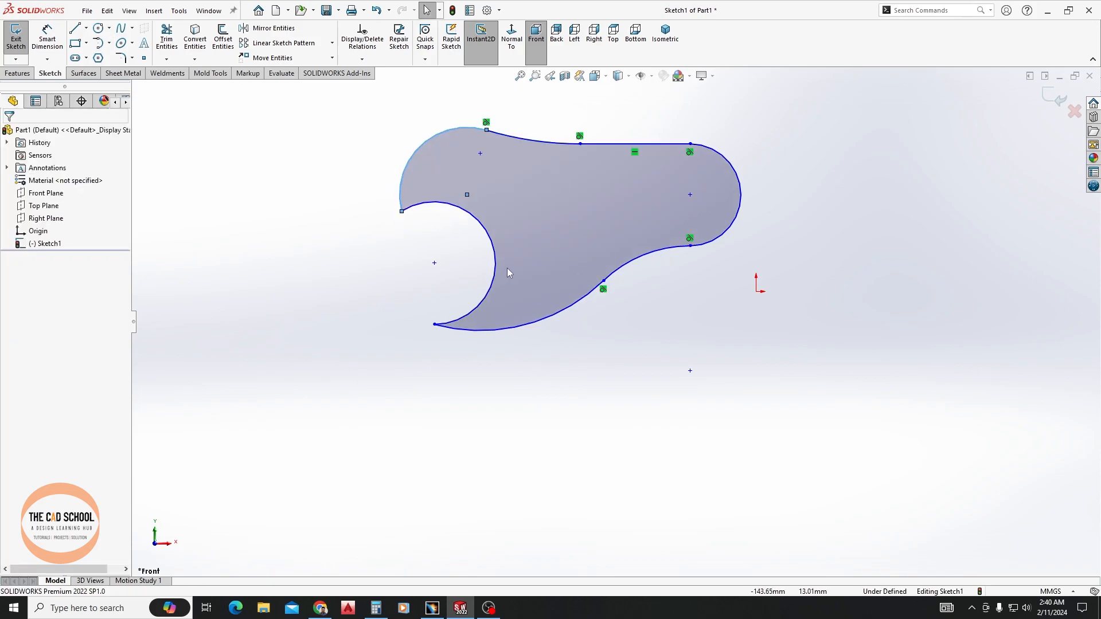
# Reshape the two upper tangent arcs by moving their shared endpoint slightly down and toward the horizontal line.
pyautogui.click(487, 130)
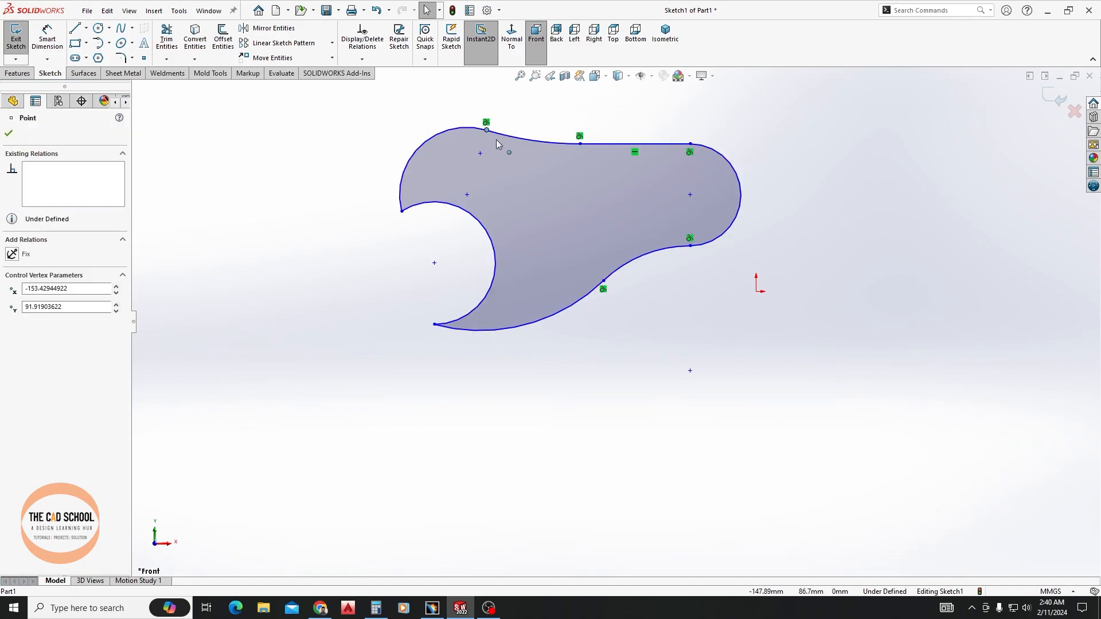
pyautogui.press('Escape')
pyautogui.moveTo(487, 131); pyautogui.dragTo(500, 142)
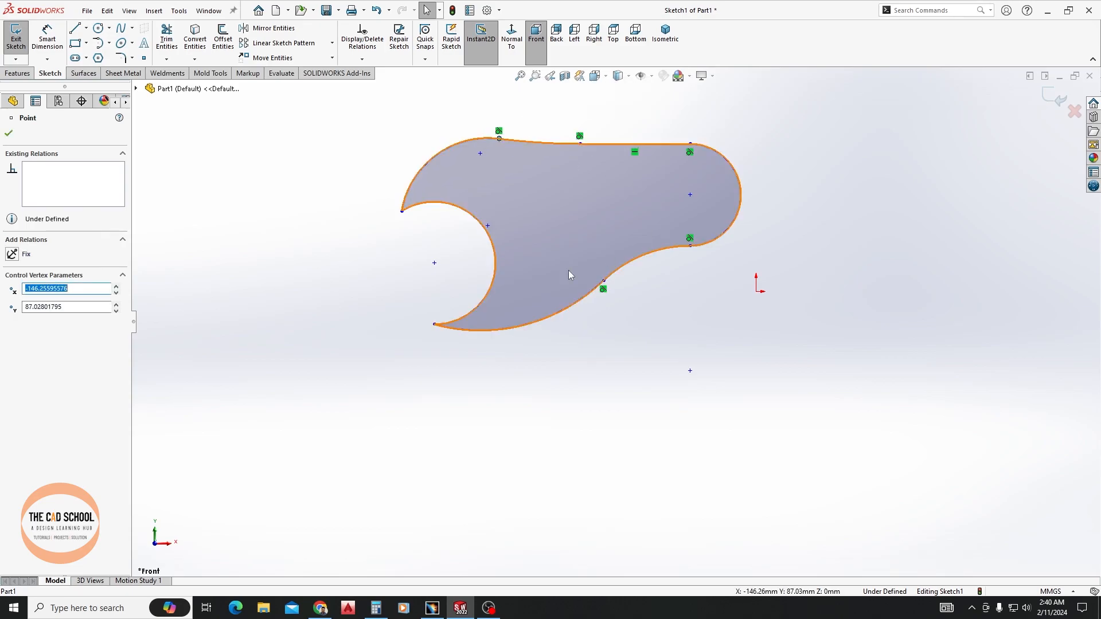
# Delete the entire closed profile of arcs and line from the sketch.
pyautogui.click(722, 277)
pyautogui.moveTo(348, 109)
pyautogui.mouseDown()
pyautogui.moveTo(472, 172)
pyautogui.moveTo(878, 471)
pyautogui.mouseUp()
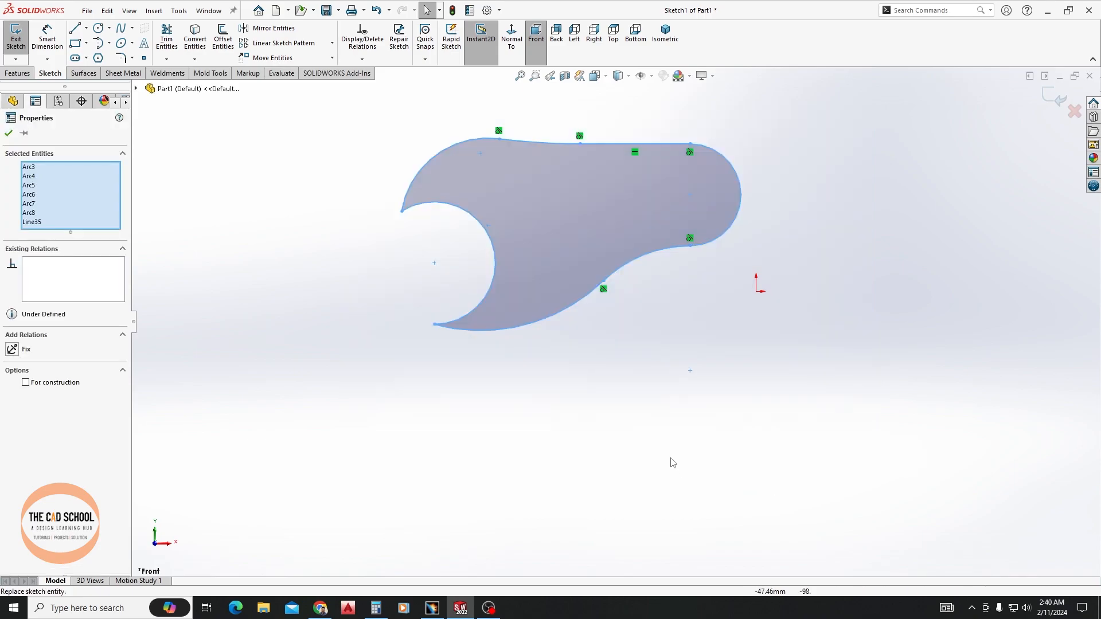
pyautogui.press('Delete')
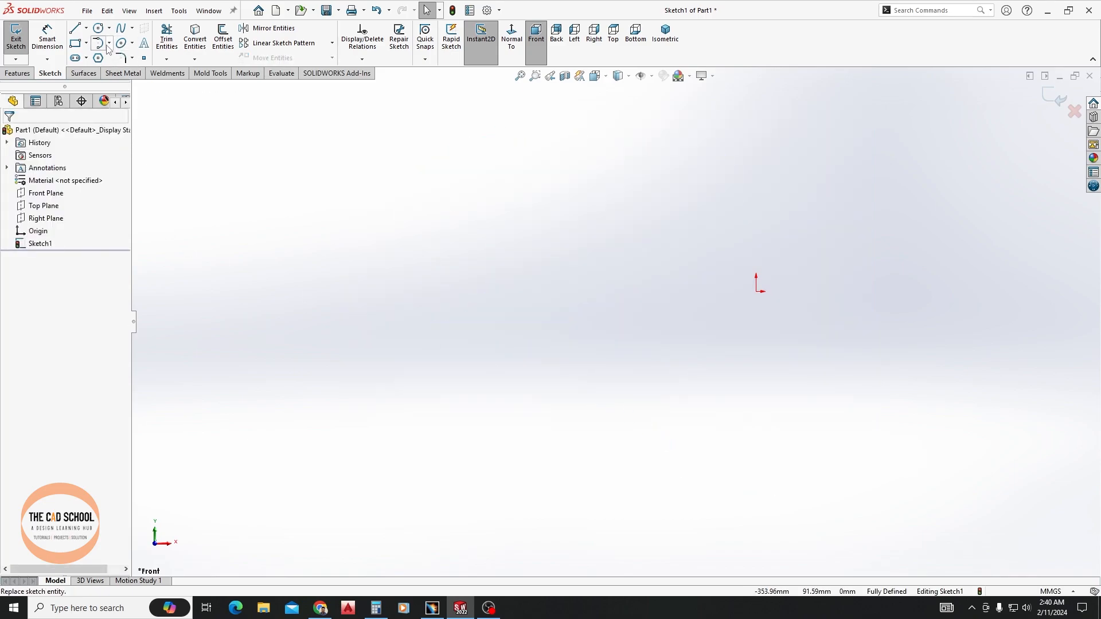
# Try to sketch a three-point arc in the empty area to the left of the origin.
pyautogui.click(109, 44)
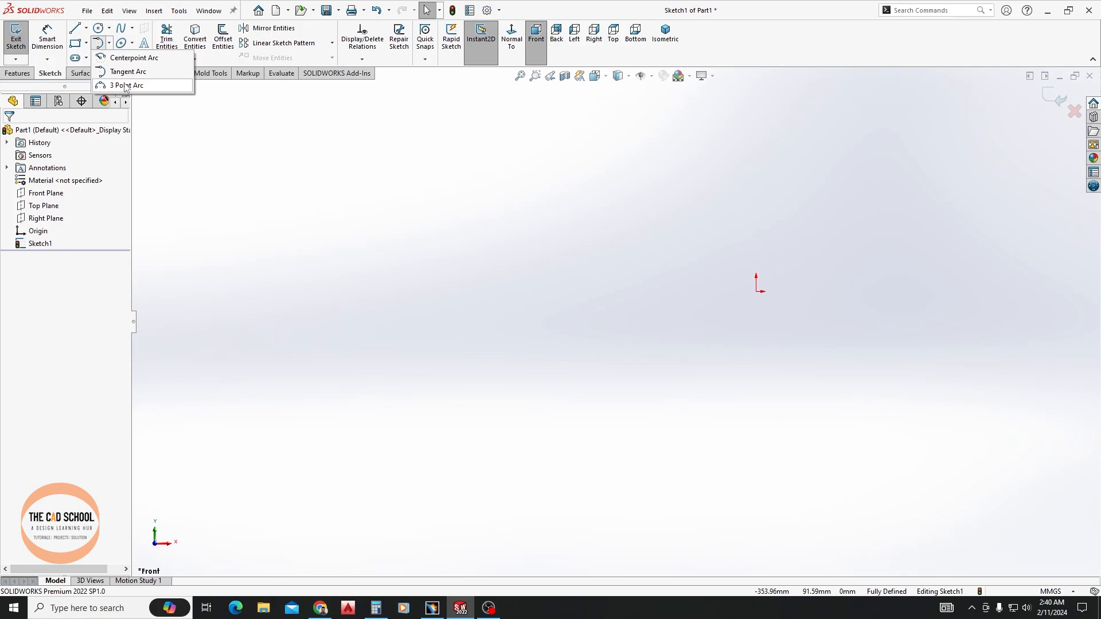
pyautogui.click(125, 86)
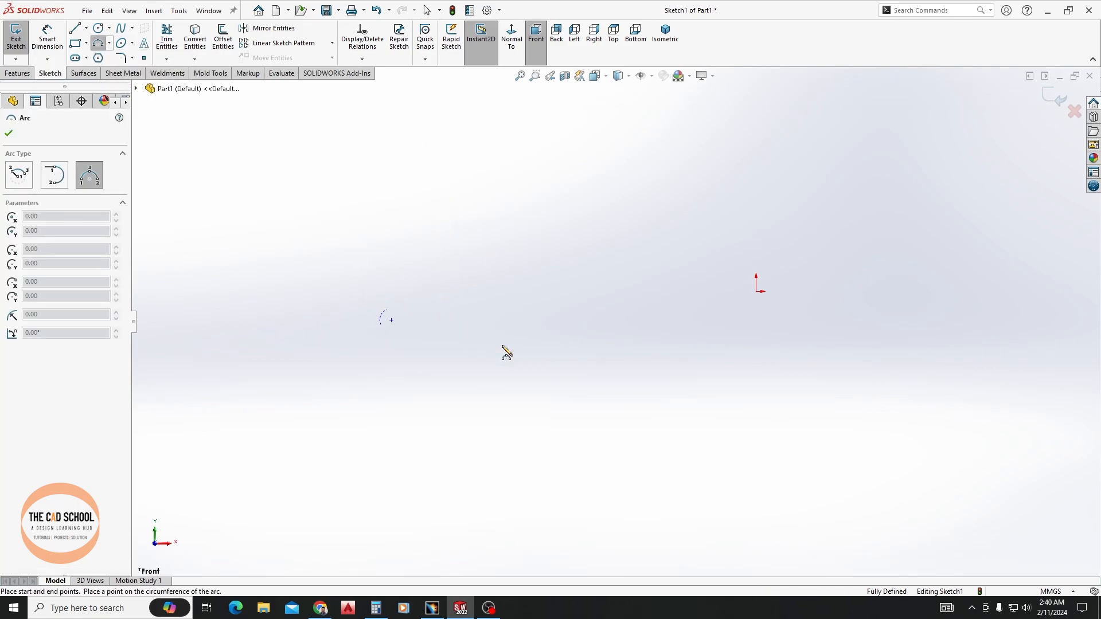
pyautogui.press('Escape')
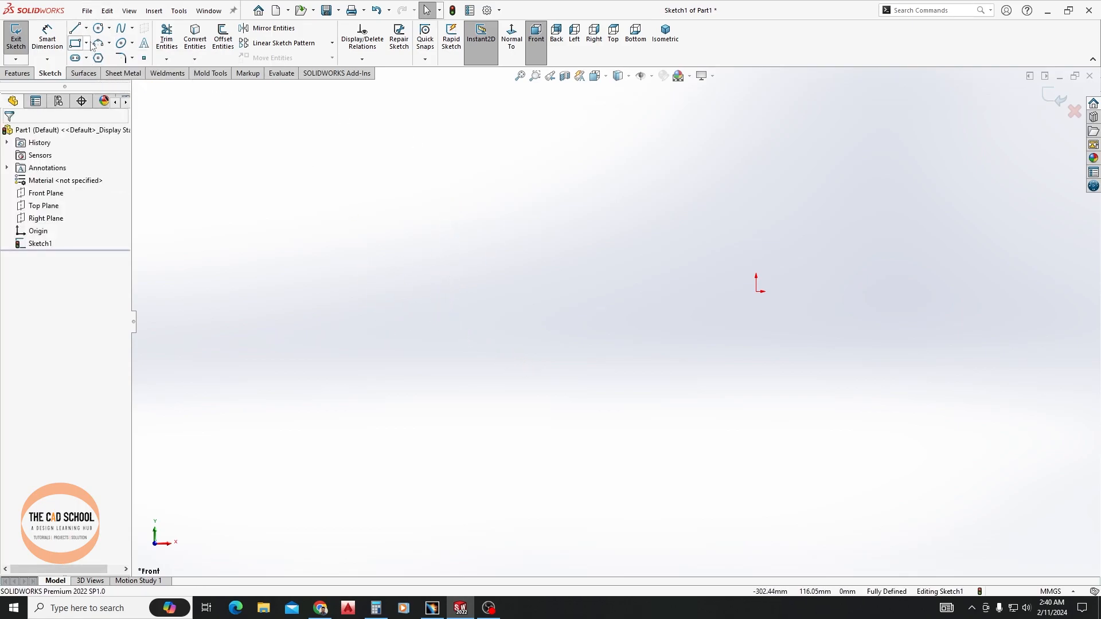
pyautogui.click(98, 44)
pyautogui.click(399, 304)
pyautogui.click(468, 227)
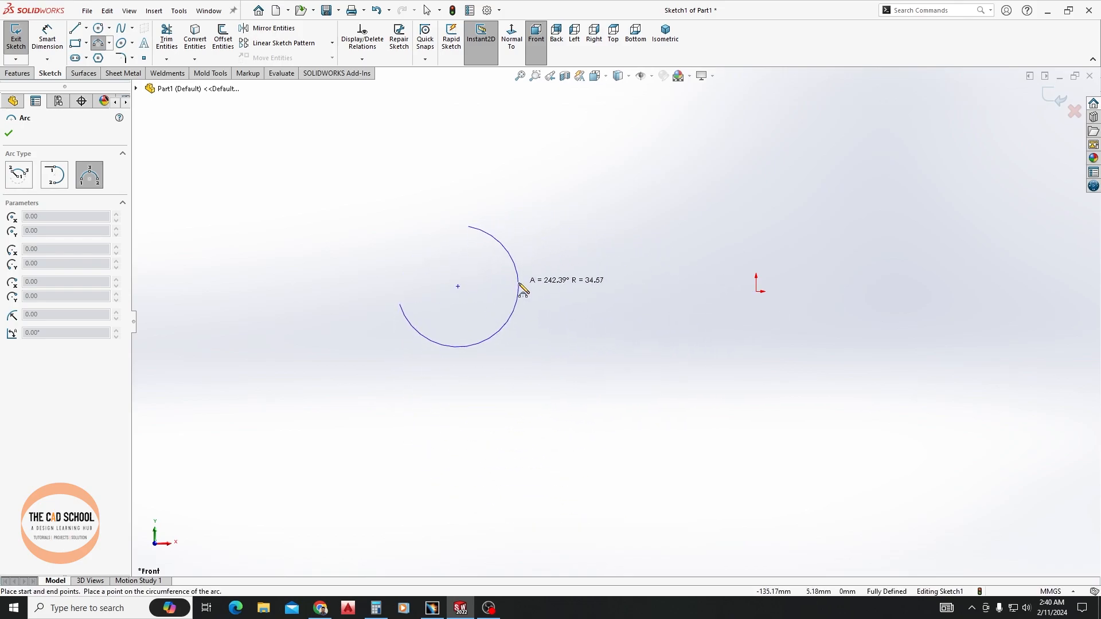
pyautogui.press('Escape')
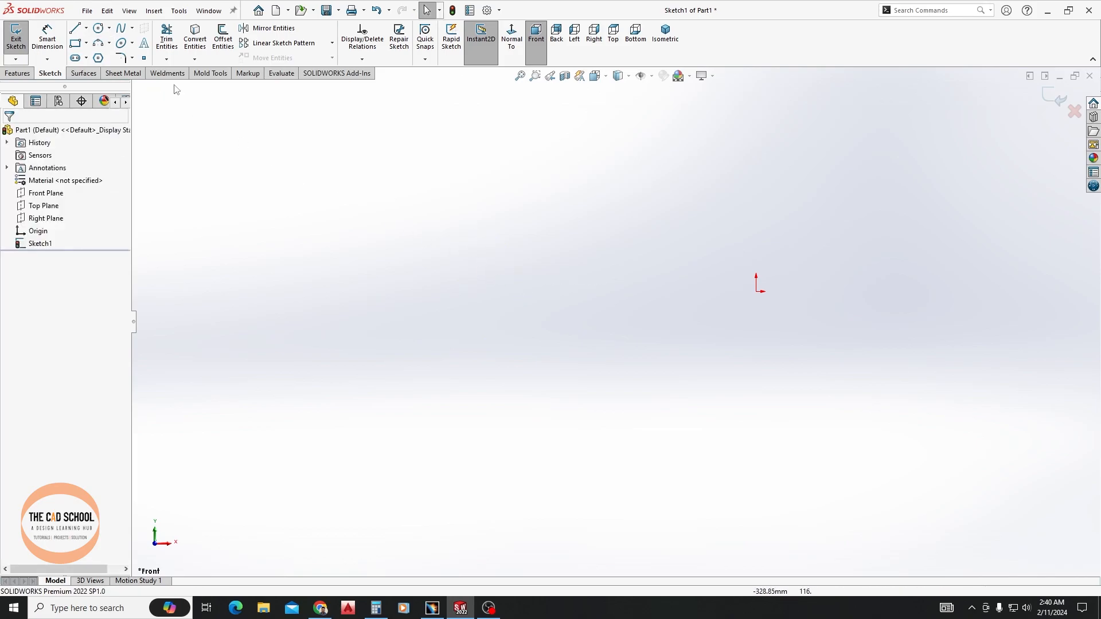
# Sketch two connected lines, each about 61 mm long, forming an inverted V to the left of the origin.
pyautogui.click(77, 32)
pyautogui.click(485, 270)
pyautogui.click(565, 200)
pyautogui.click(644, 274)
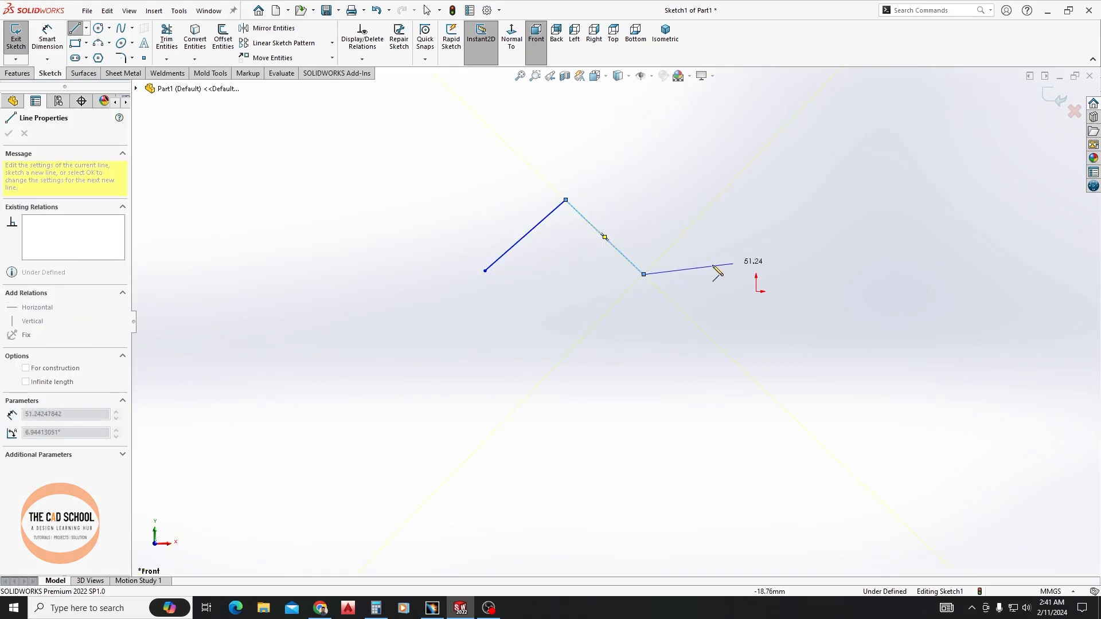
pyautogui.press('Escape')
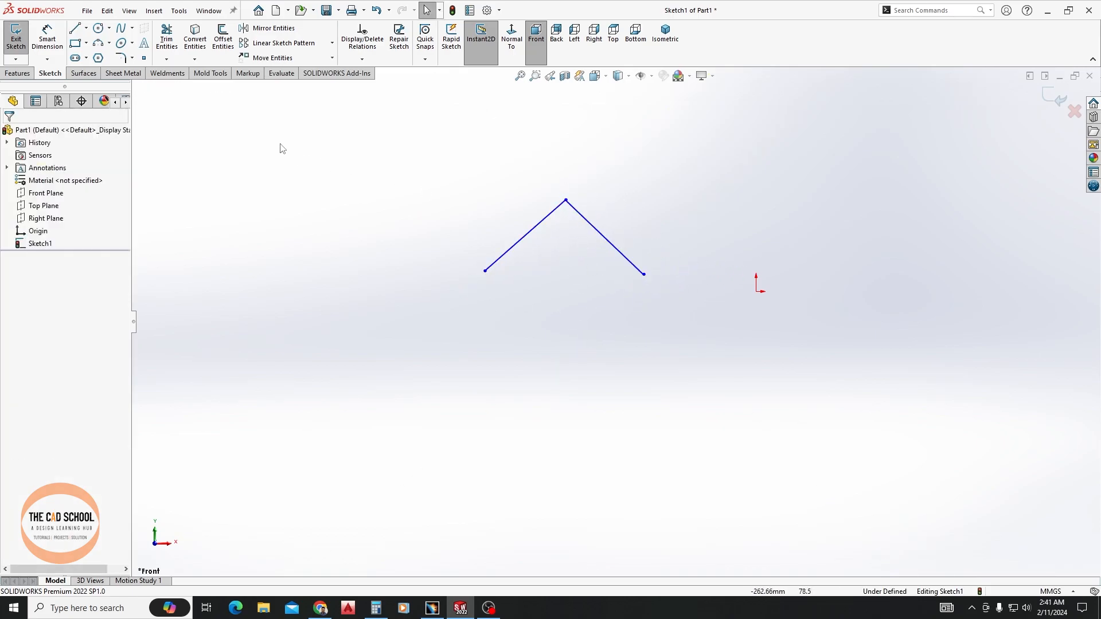
pyautogui.click(100, 45)
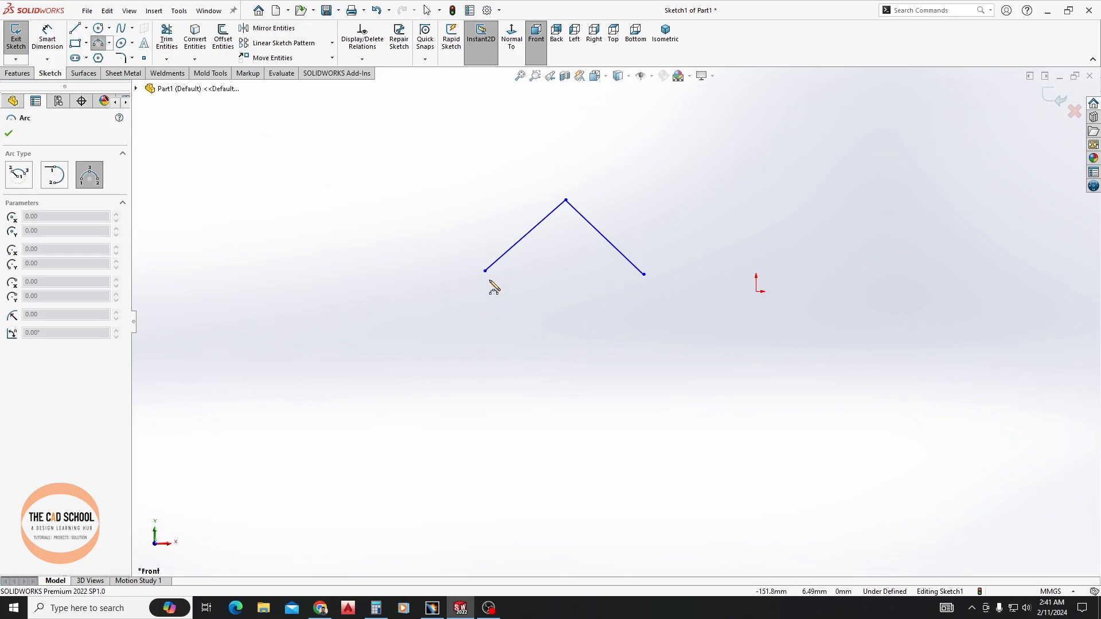
pyautogui.click(485, 271)
pyautogui.click(567, 200)
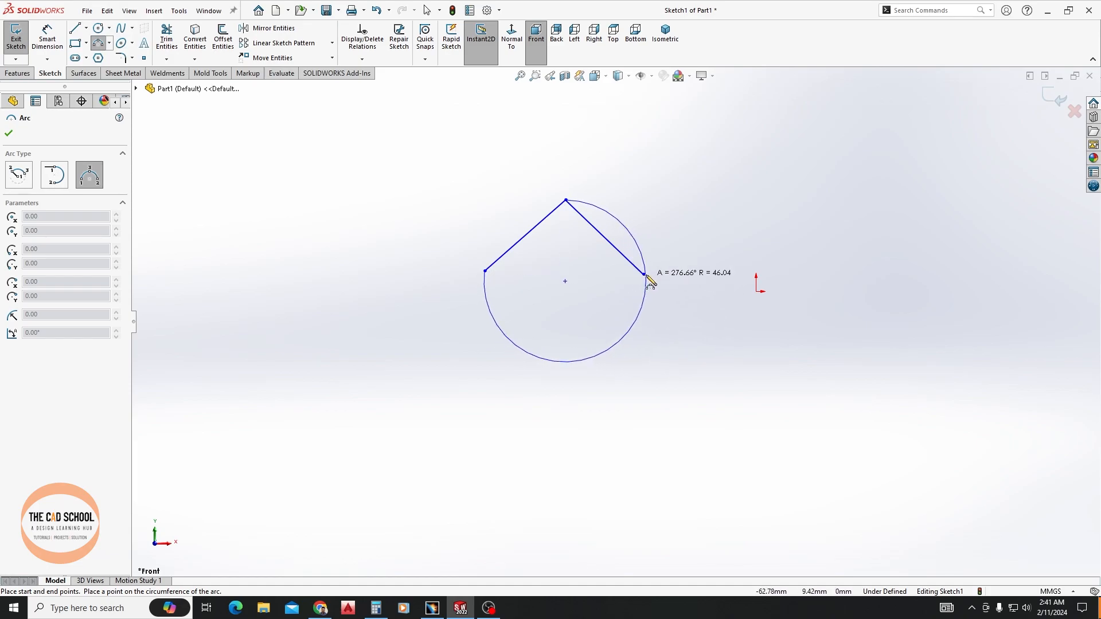
pyautogui.press('Escape')
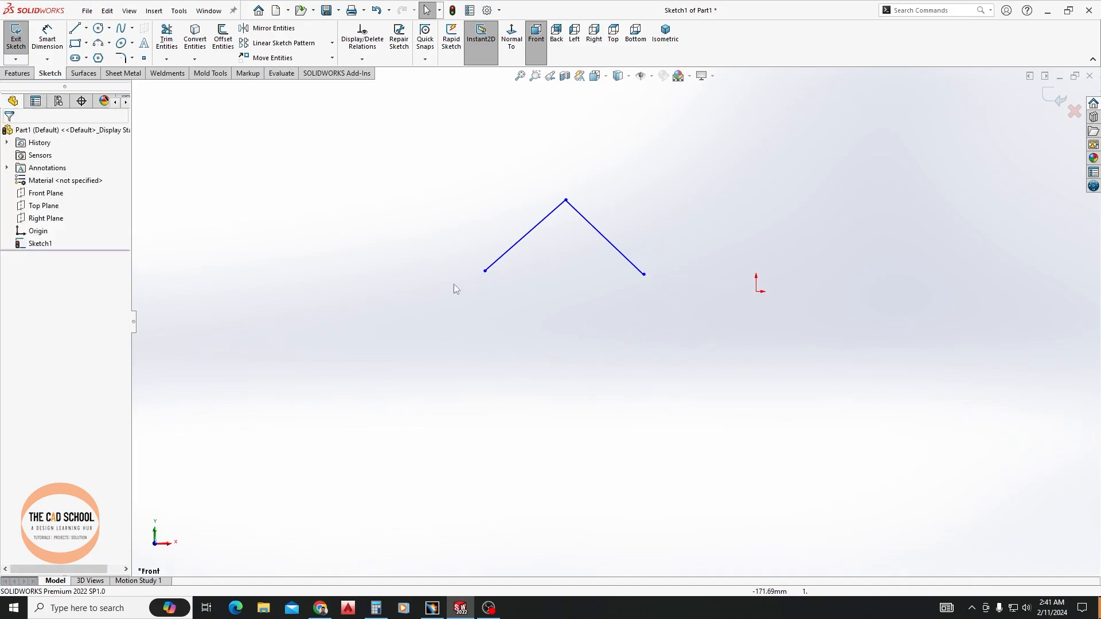
# Sketch a 180° three-point arc of about 30.6 mm radius above the left slanted line, joining its two endpoints.
pyautogui.click(98, 43)
pyautogui.click(485, 271)
pyautogui.click(566, 200)
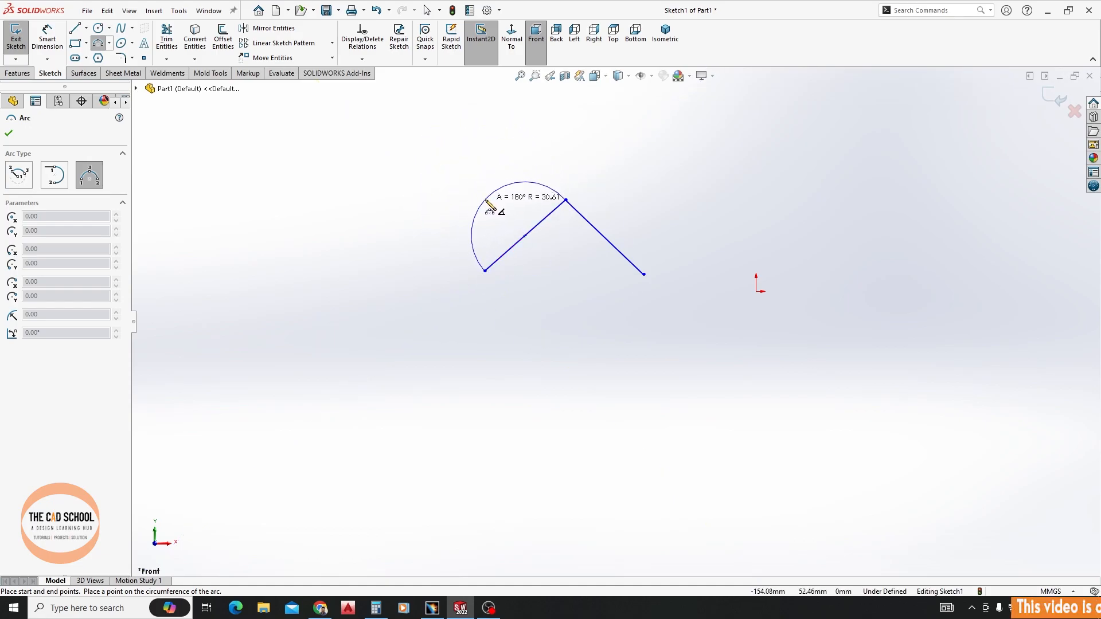
pyautogui.click(486, 202)
pyautogui.press('Escape')
# Delete the right slanted line and the remaining semicircular profile from the sketch.
pyautogui.click(622, 255)
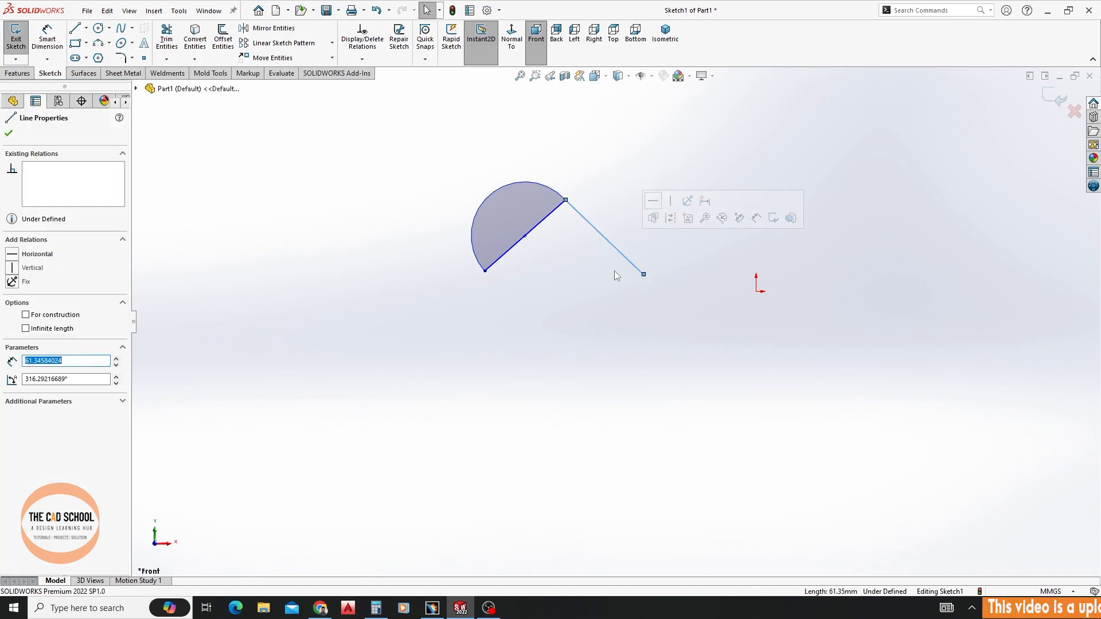
pyautogui.press('Delete')
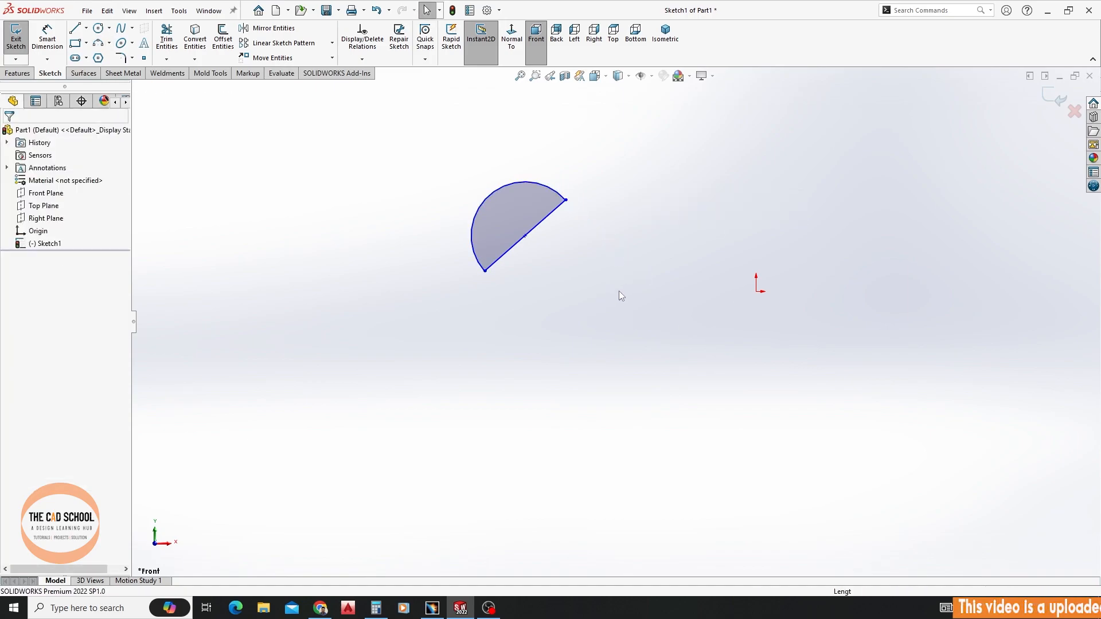
pyautogui.moveTo(611, 341); pyautogui.dragTo(409, 143)
pyautogui.press('Delete')
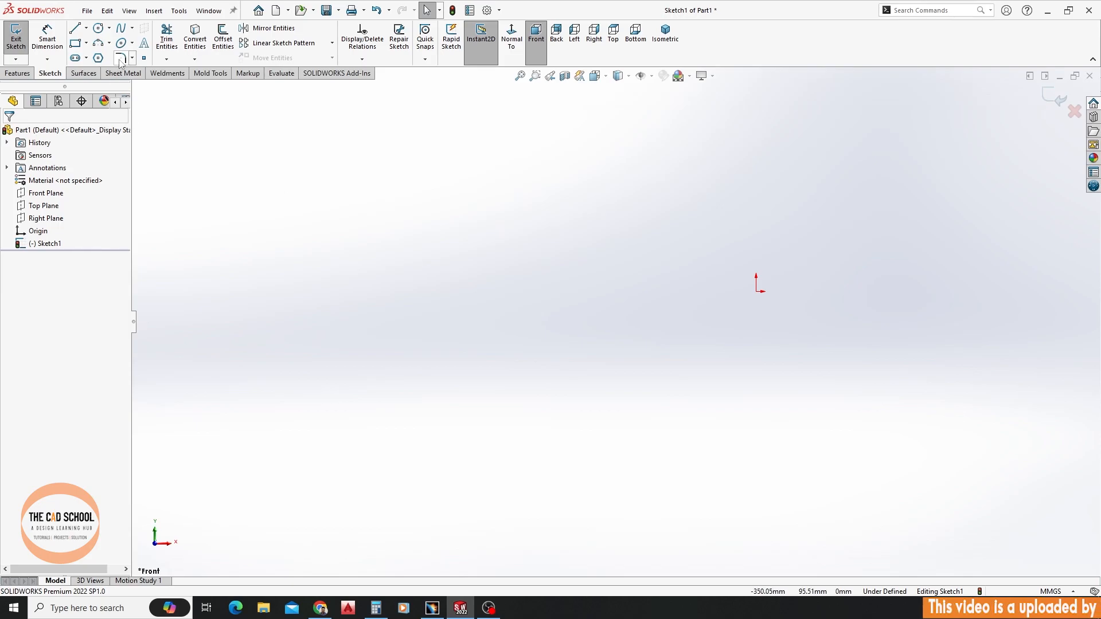
# Sketch a single horizontal line about 89 mm long to the left of the origin.
pyautogui.click(75, 28)
pyautogui.click(476, 286)
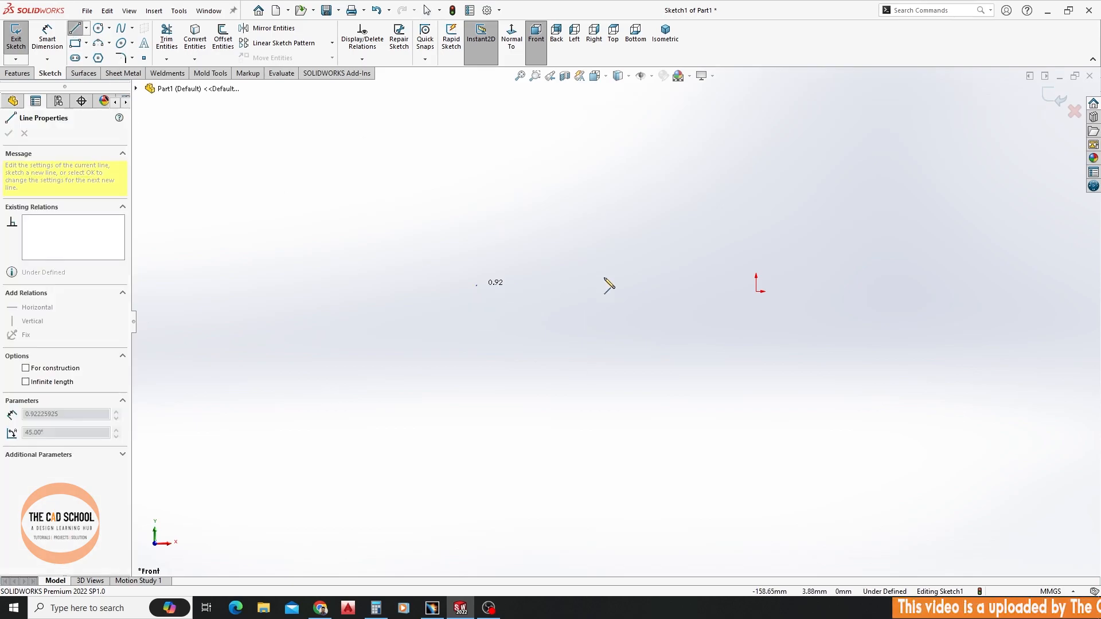
pyautogui.click(634, 286)
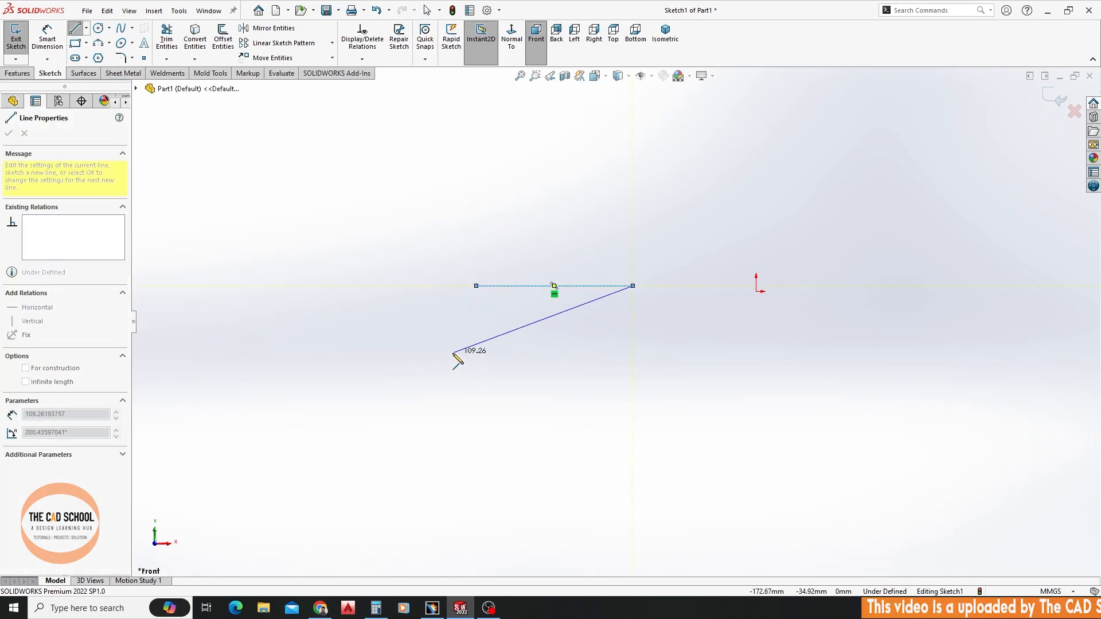
pyautogui.press('Escape')
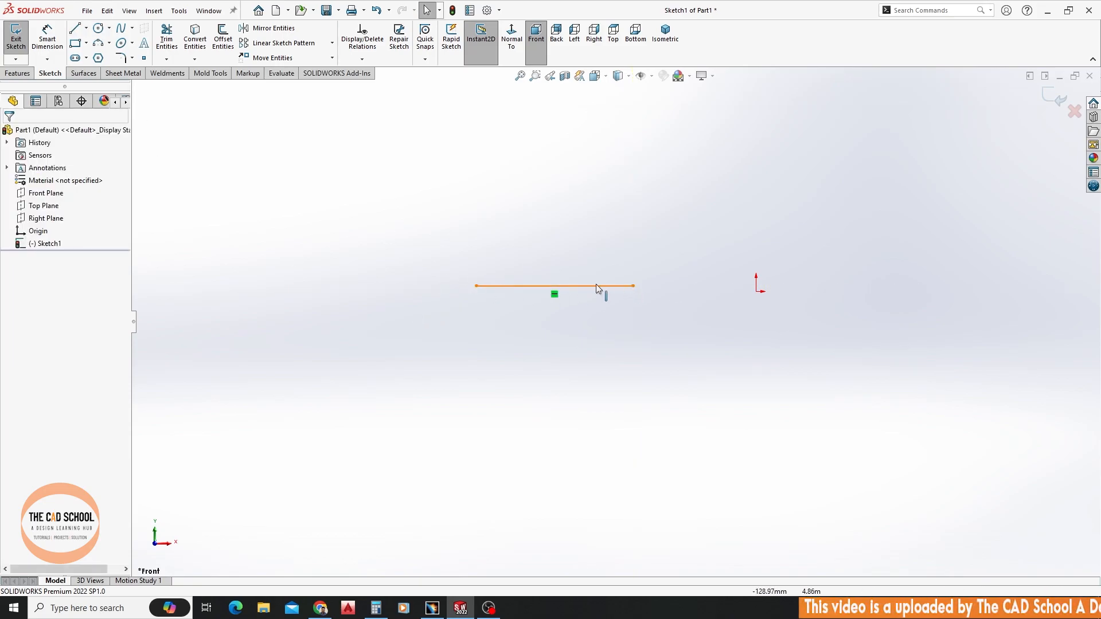
# Sketch a three-point arc of about 51 mm radius above the horizontal line, joining its two endpoints.
pyautogui.click(98, 43)
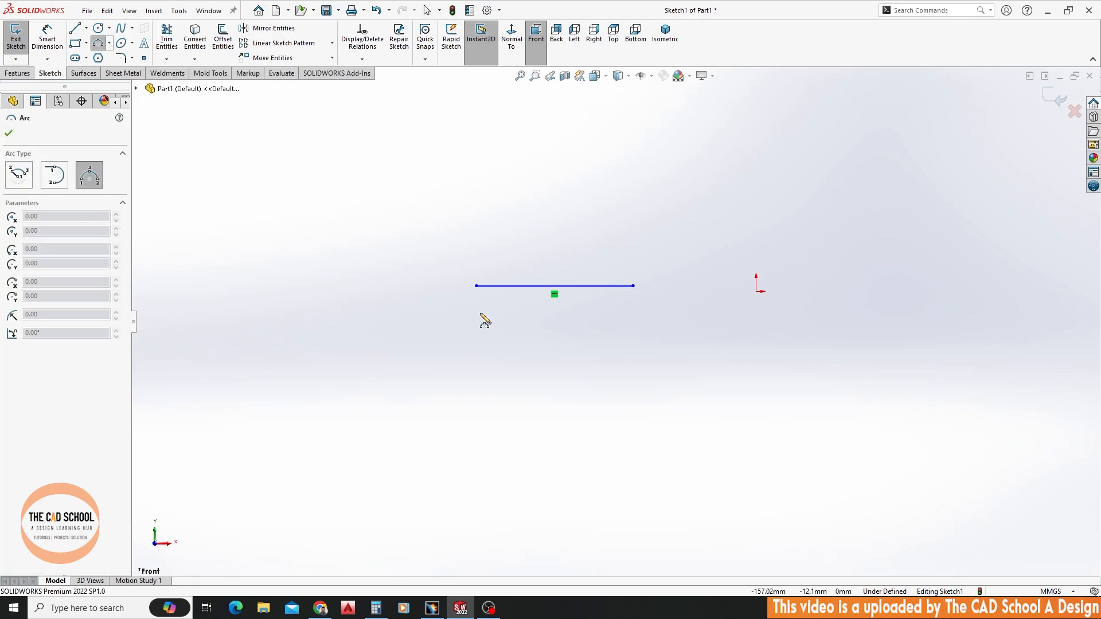
pyautogui.click(476, 285)
pyautogui.click(633, 285)
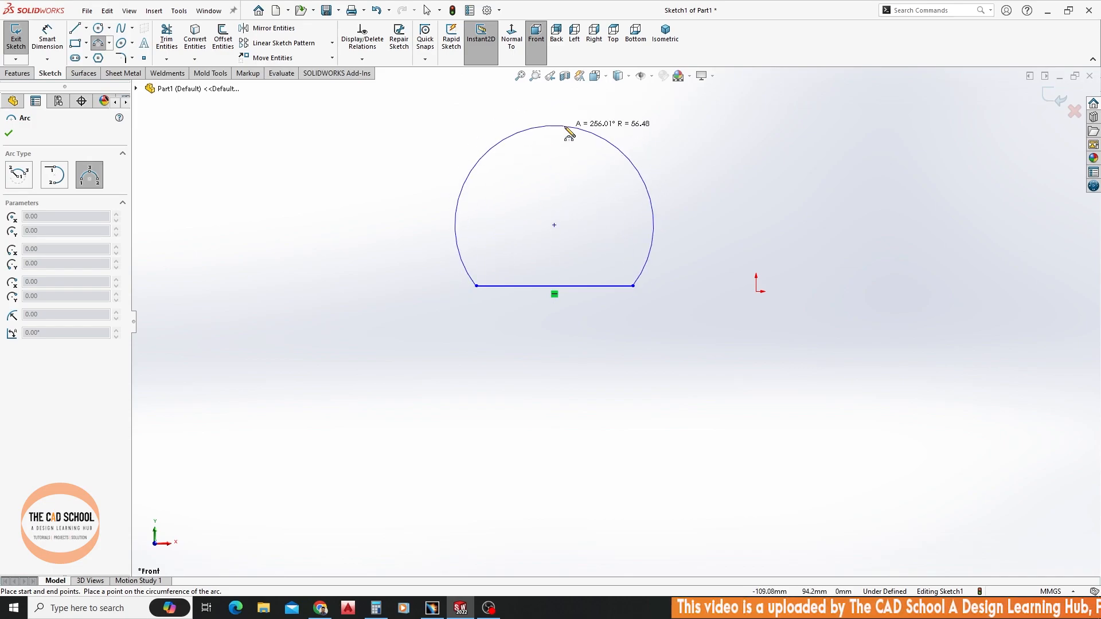
pyautogui.click(548, 156)
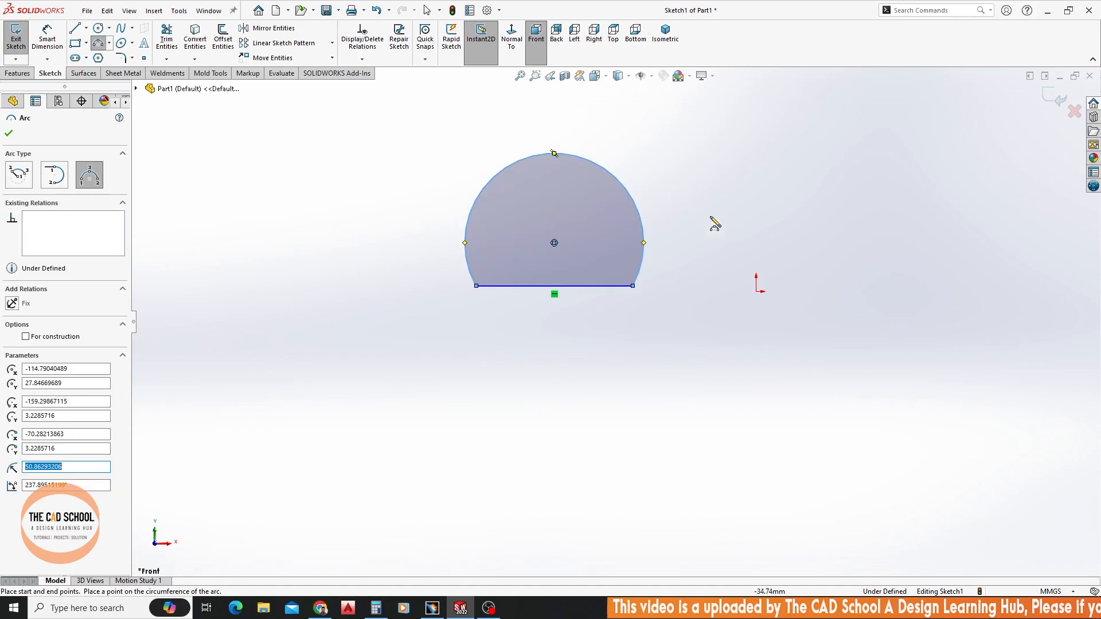
pyautogui.press('Escape')
# Sketch an ellipse below and left of the arc profile with a horizontal major radius of about 46 mm and minor radius about 33 mm.
pyautogui.click(121, 43)
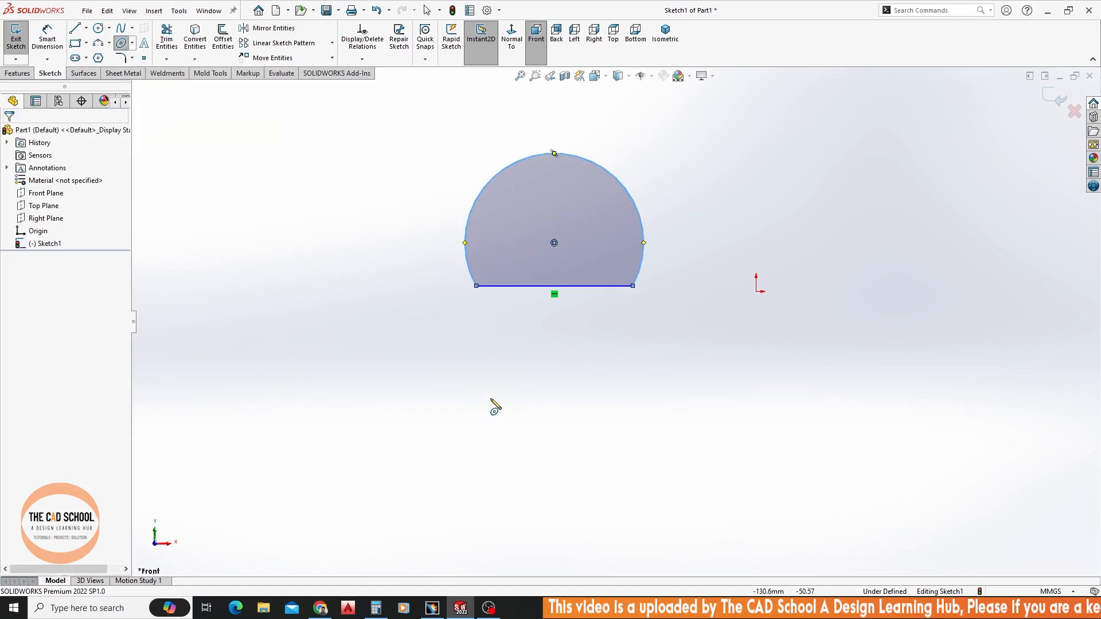
pyautogui.click(414, 421)
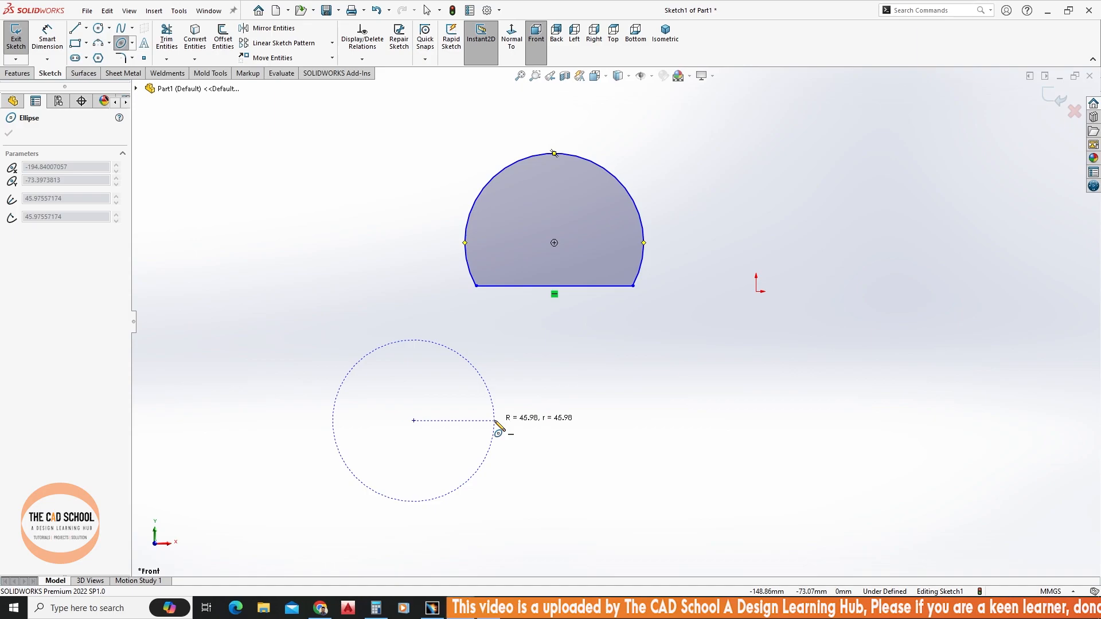
pyautogui.click(495, 421)
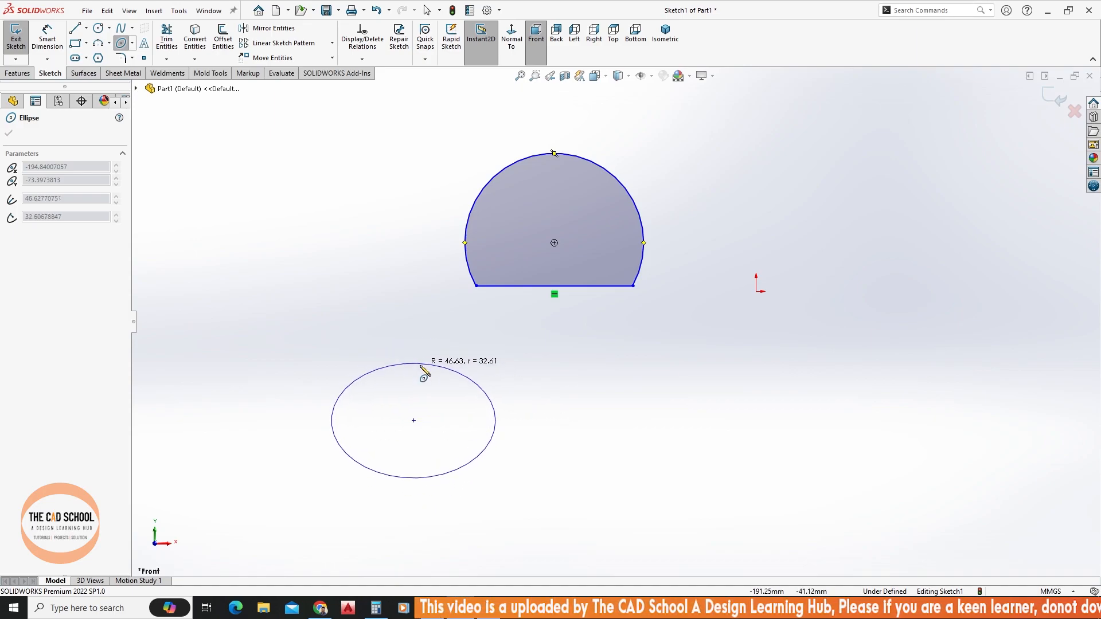
pyautogui.click(440, 364)
pyautogui.press('Escape')
# Delete the ellipse and the closed arc-and-line profile from the sketch.
pyautogui.moveTo(545, 516); pyautogui.dragTo(288, 378)
pyautogui.press('Delete')
pyautogui.moveTo(735, 346); pyautogui.dragTo(397, 99)
pyautogui.press('Delete')
# Sketch a partial ellipse left of the origin with radii of about 51.8 mm and 38.5 mm spanning about 124°, and undo it.
pyautogui.click(132, 44)
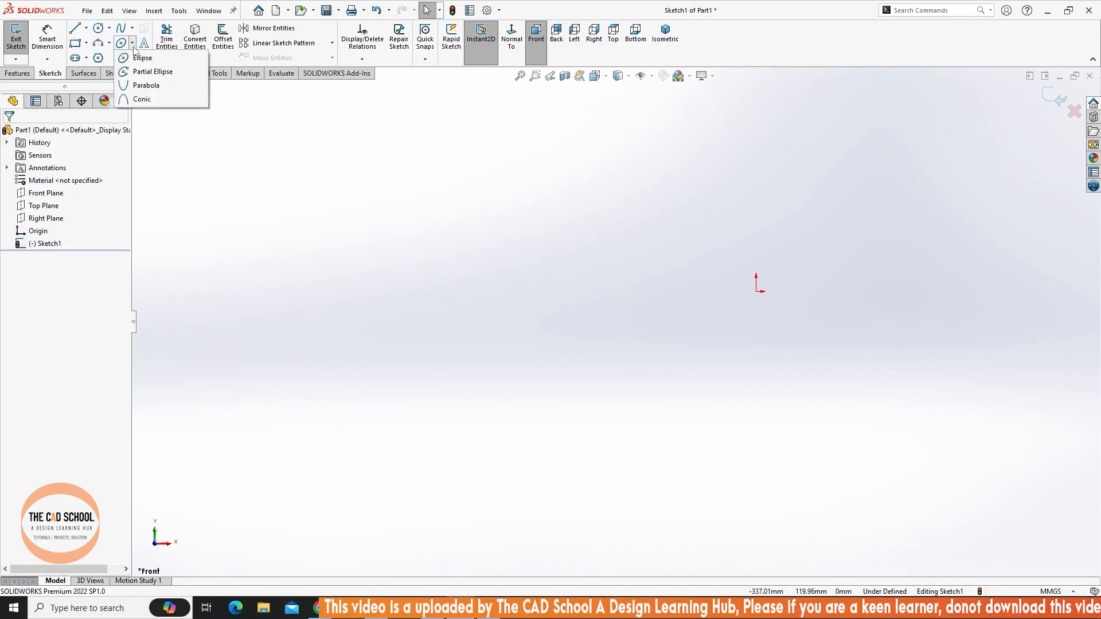
pyautogui.click(152, 72)
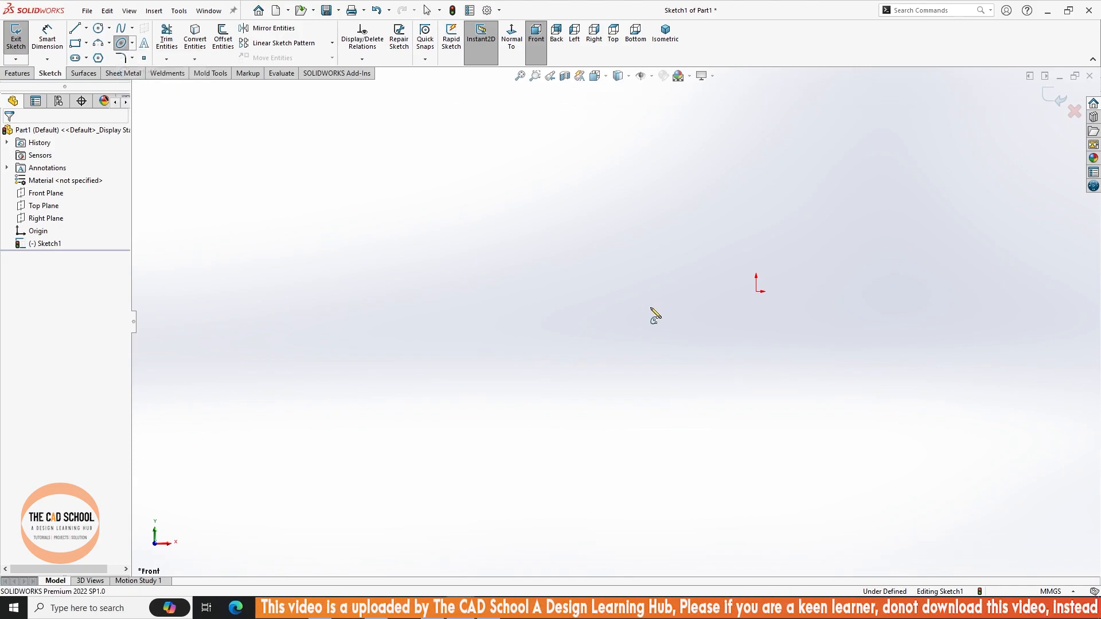
pyautogui.click(496, 260)
pyautogui.click(586, 261)
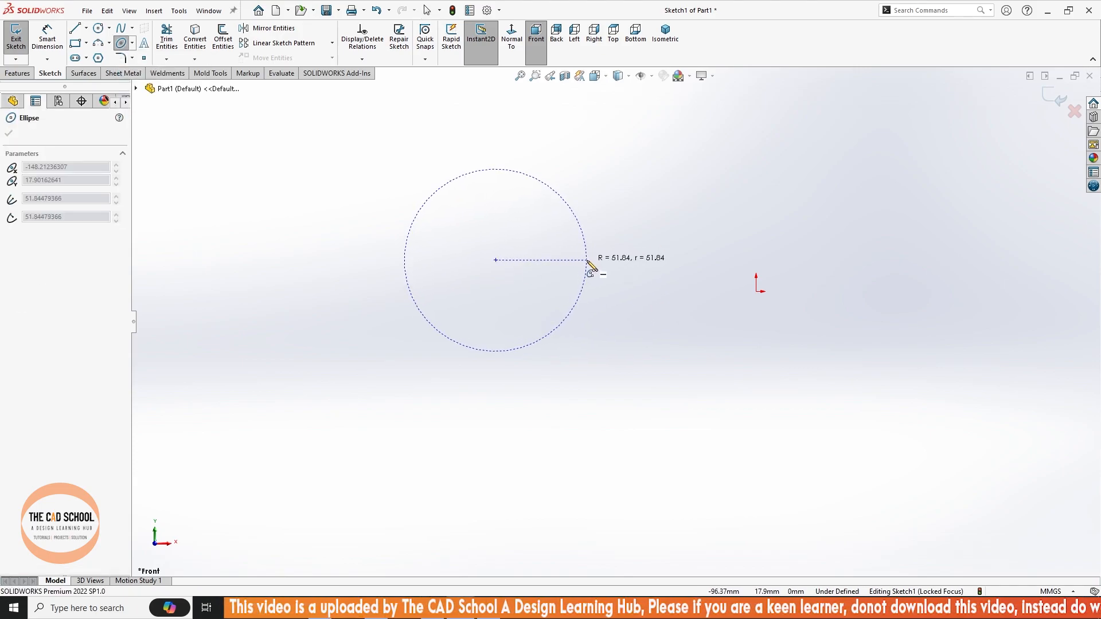
pyautogui.click(531, 324)
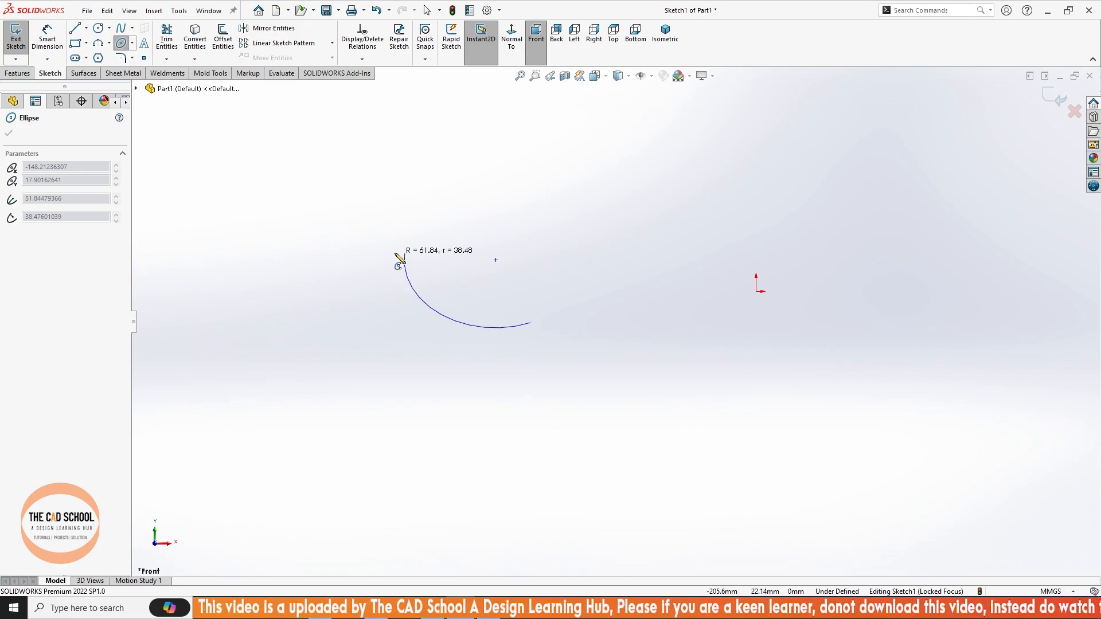
pyautogui.click(404, 261)
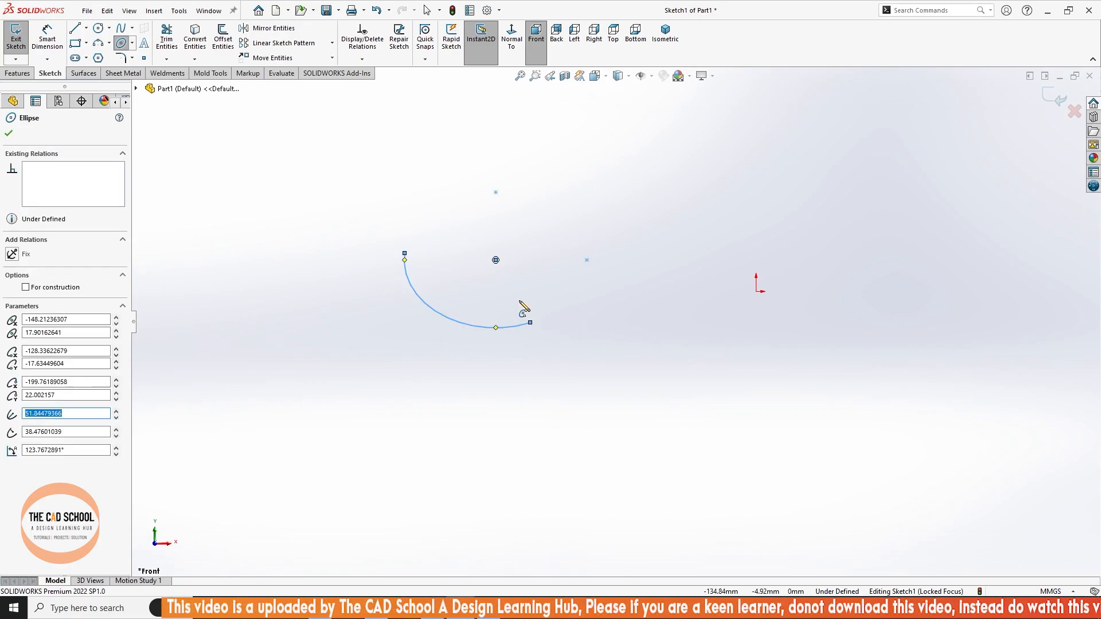
pyautogui.hotkey('ctrl', 'z')
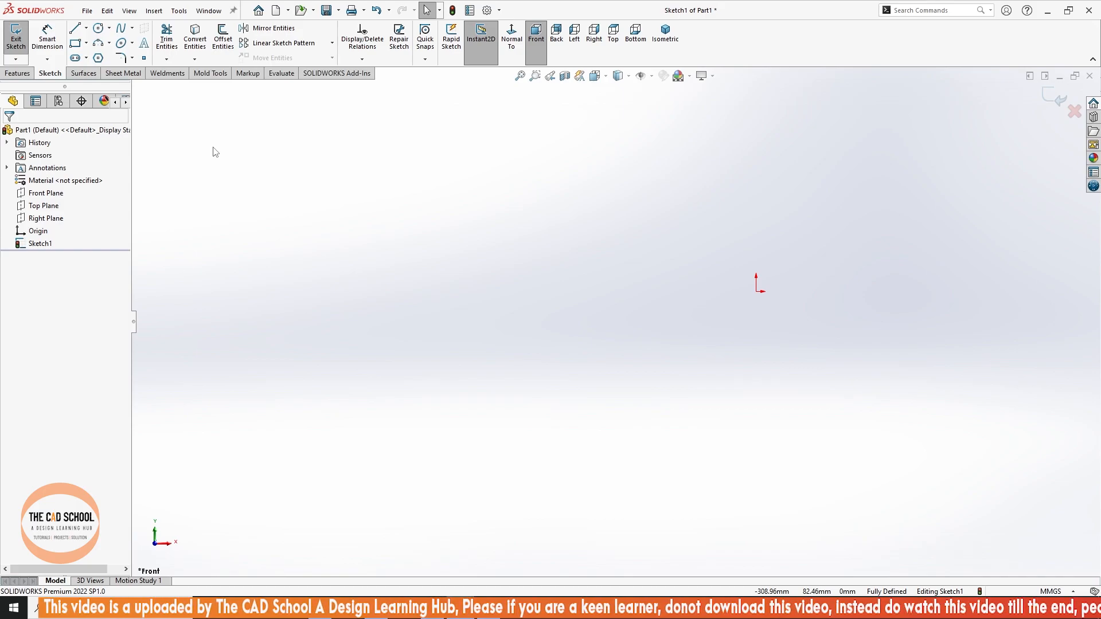
pyautogui.click(132, 44)
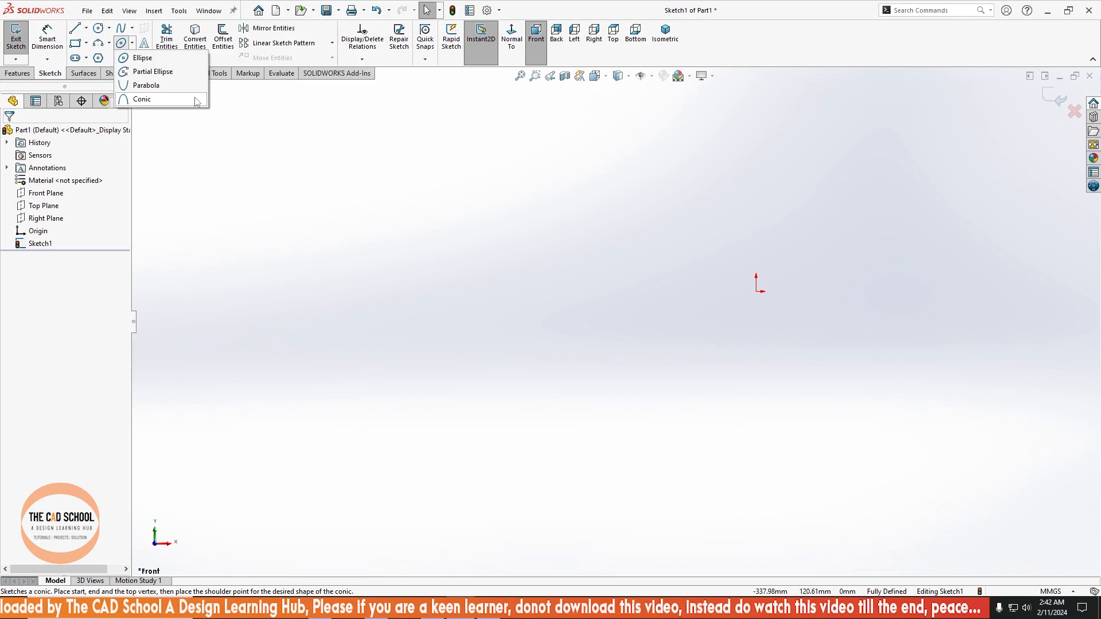
pyautogui.click(216, 162)
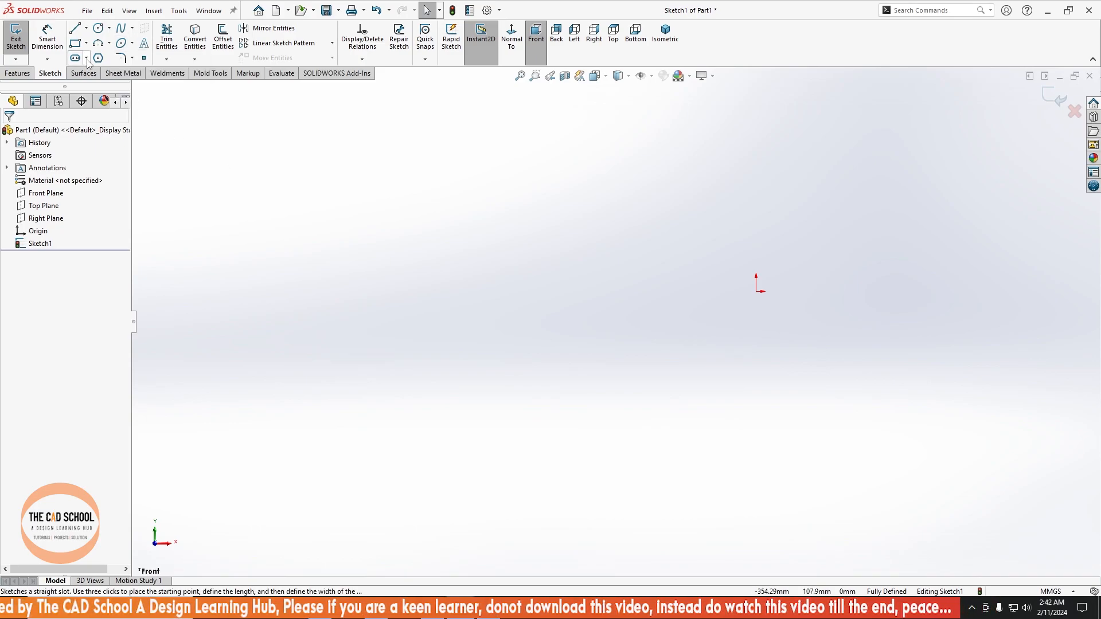
pyautogui.click(131, 43)
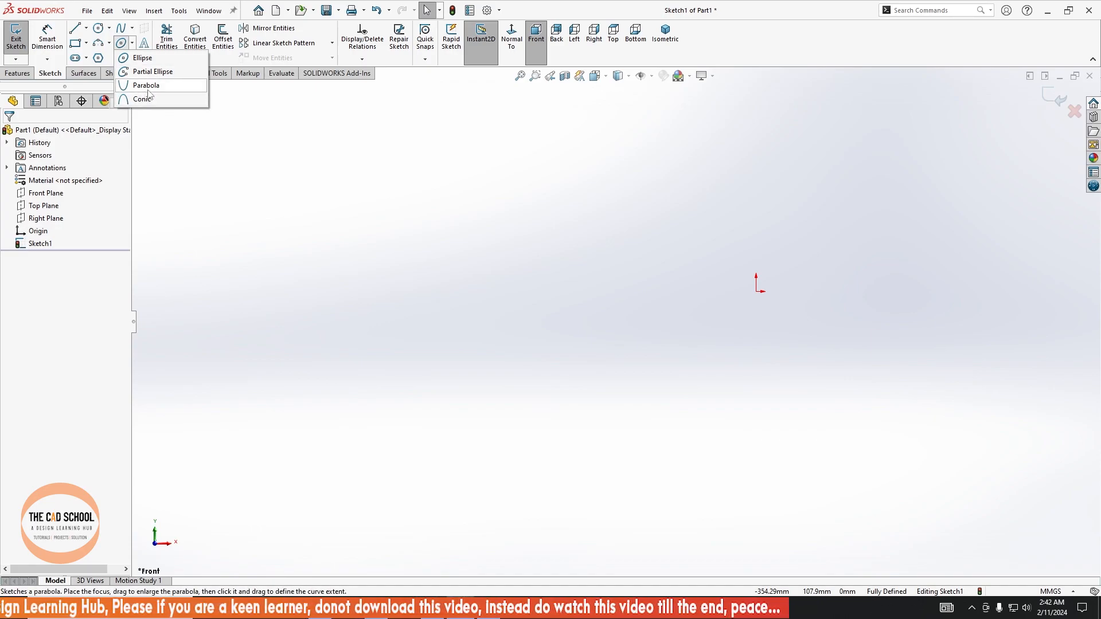
pyautogui.click(253, 172)
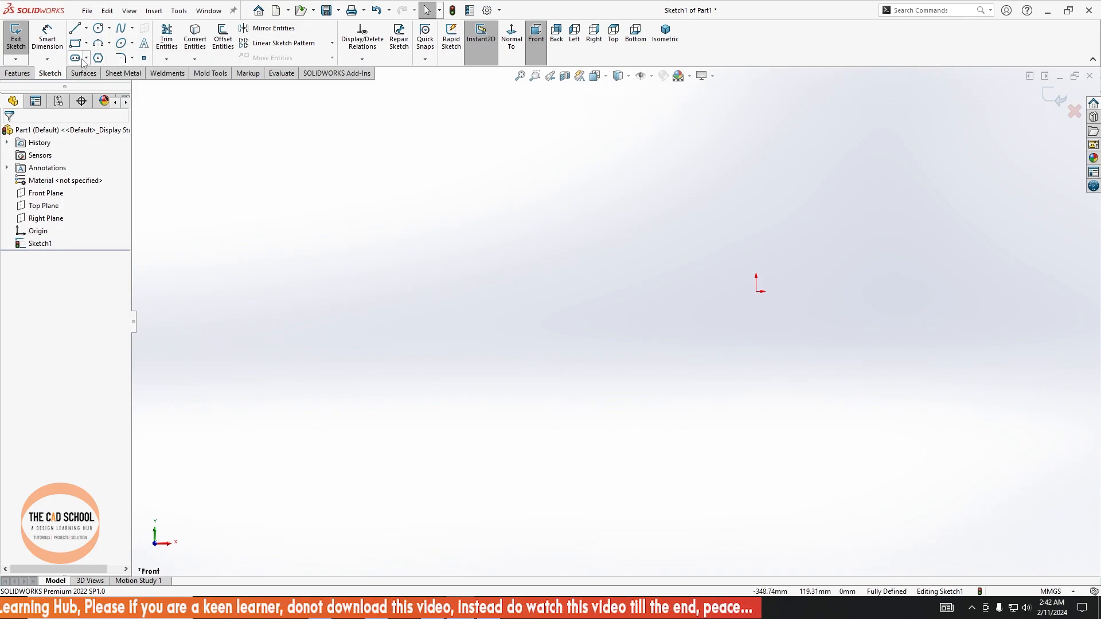
# Sketch a horizontal straight slot above and left of the origin, about 72 mm between arc centers and 36 mm wide.
pyautogui.click(85, 59)
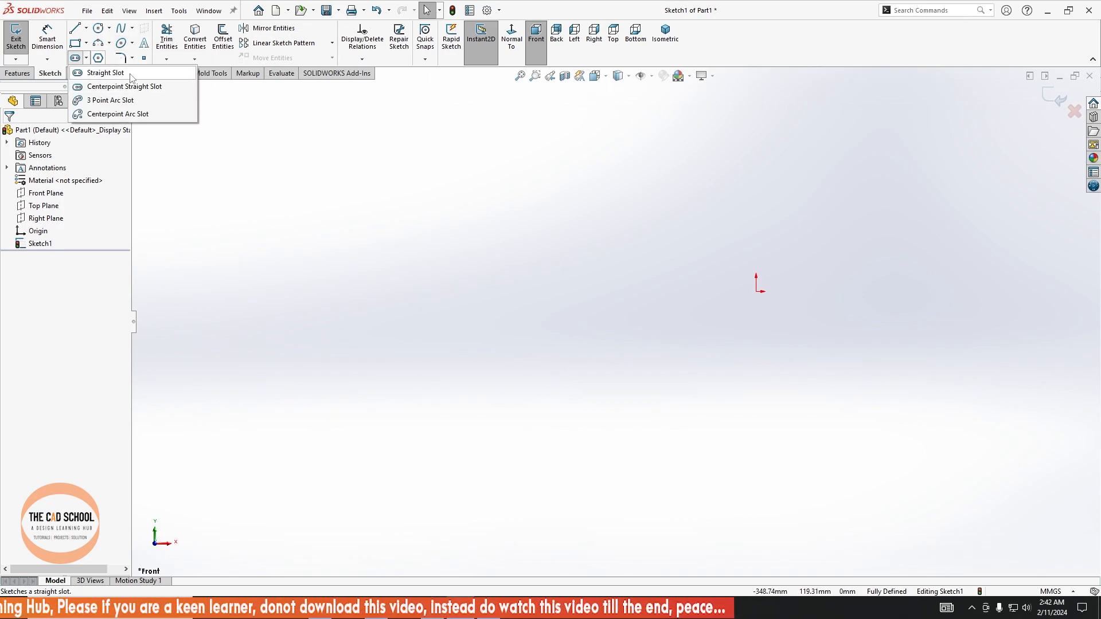
pyautogui.click(115, 73)
pyautogui.click(457, 199)
pyautogui.click(584, 198)
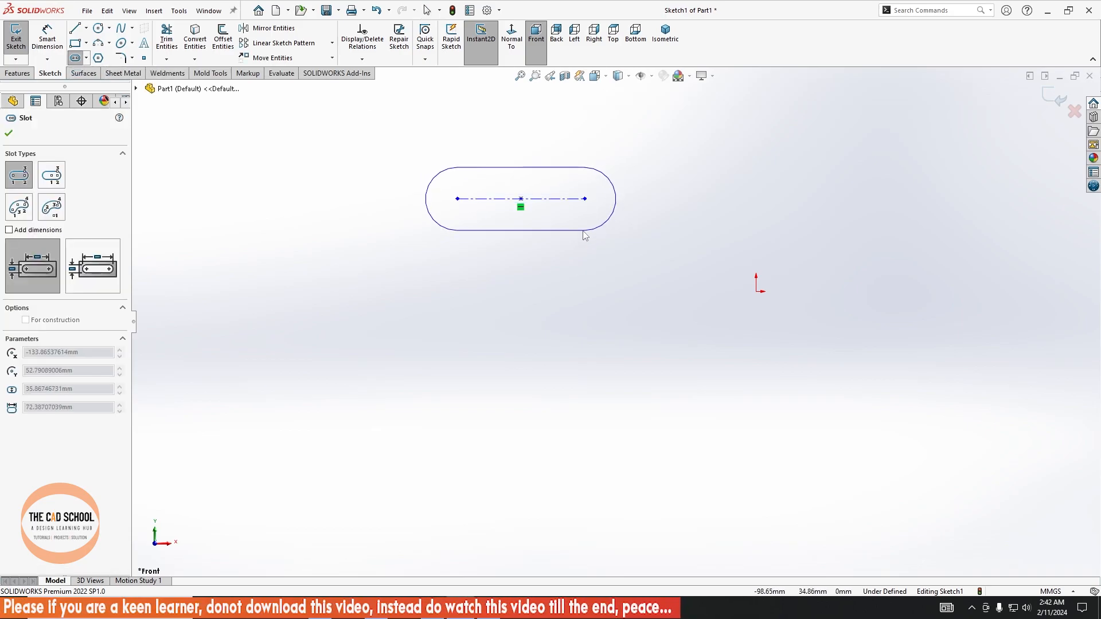
pyautogui.click(616, 198)
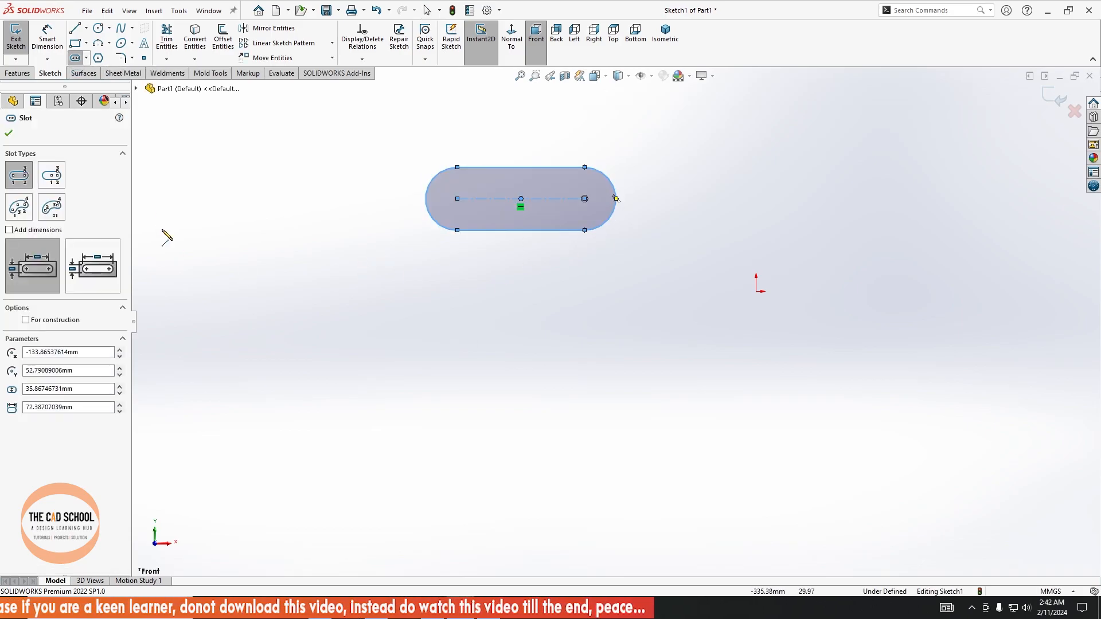
# Sketch a horizontal centerpoint straight slot below the first slot, about 83 mm between arc centers and 44 mm wide.
pyautogui.click(52, 177)
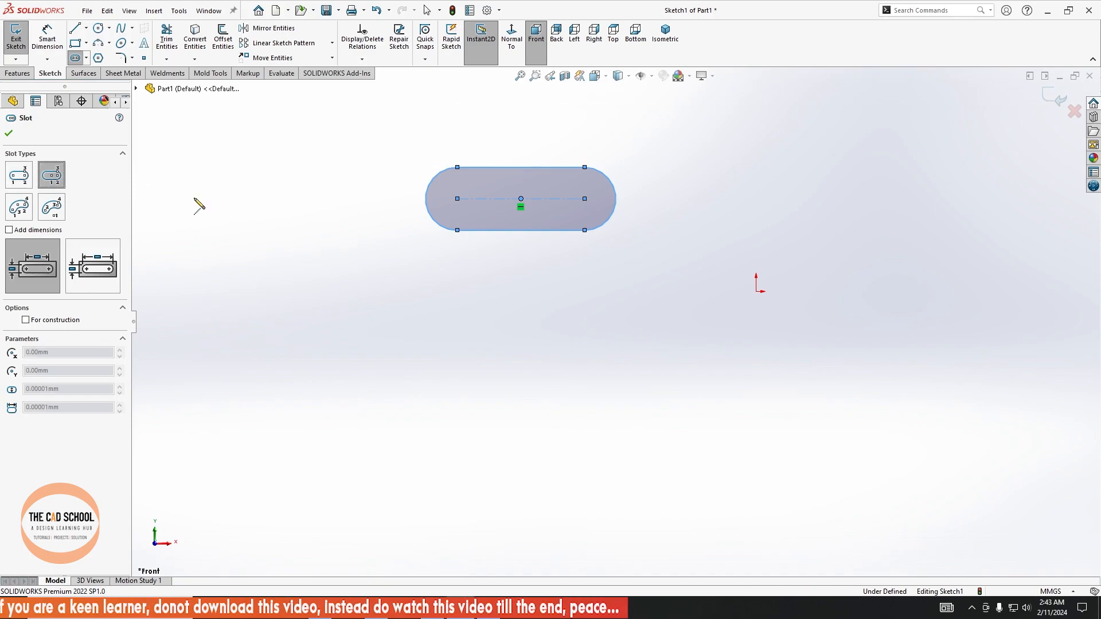
pyautogui.click(537, 352)
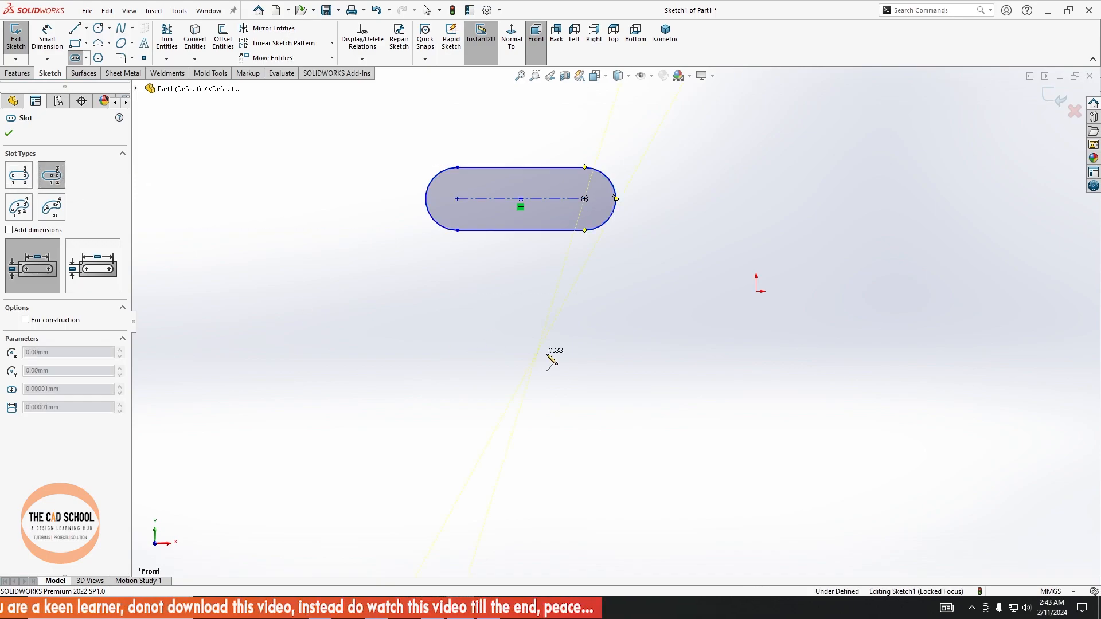
pyautogui.click(612, 352)
pyautogui.click(612, 396)
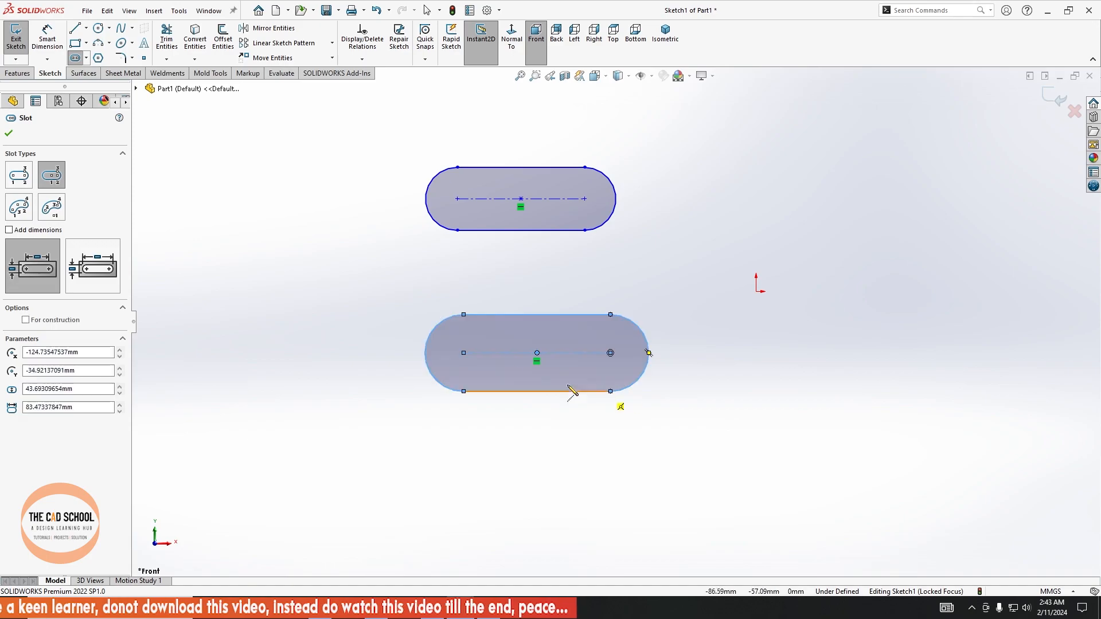
# Sketch a 3 point arc slot above and right of the origin with about 27.5 mm radius, 242° sweep and 25 mm width.
pyautogui.click(18, 210)
pyautogui.click(803, 224)
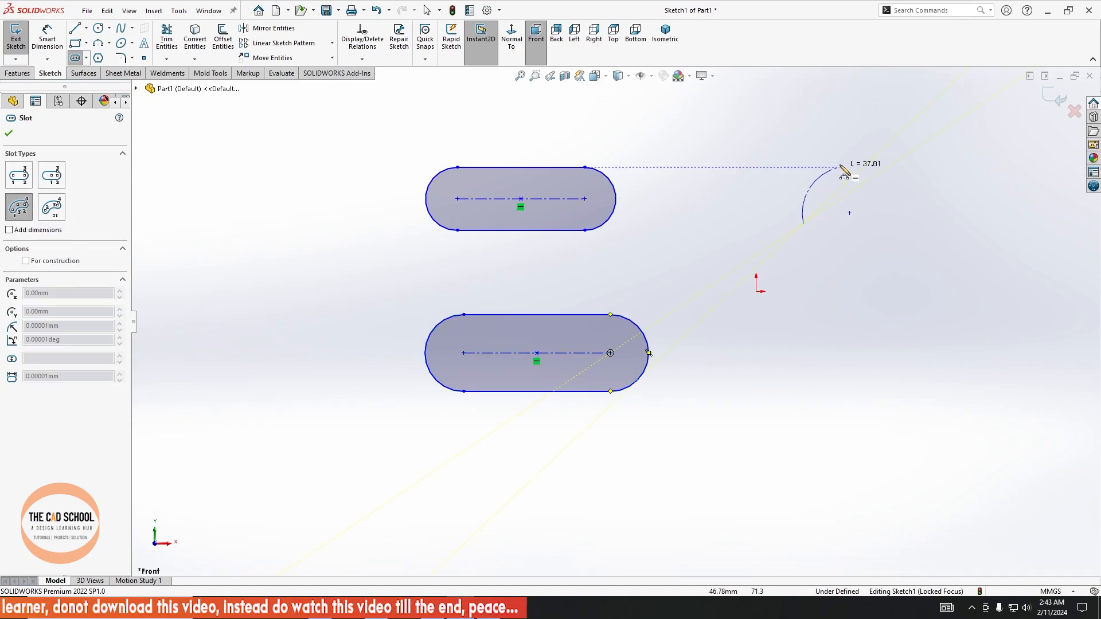
pyautogui.click(845, 154)
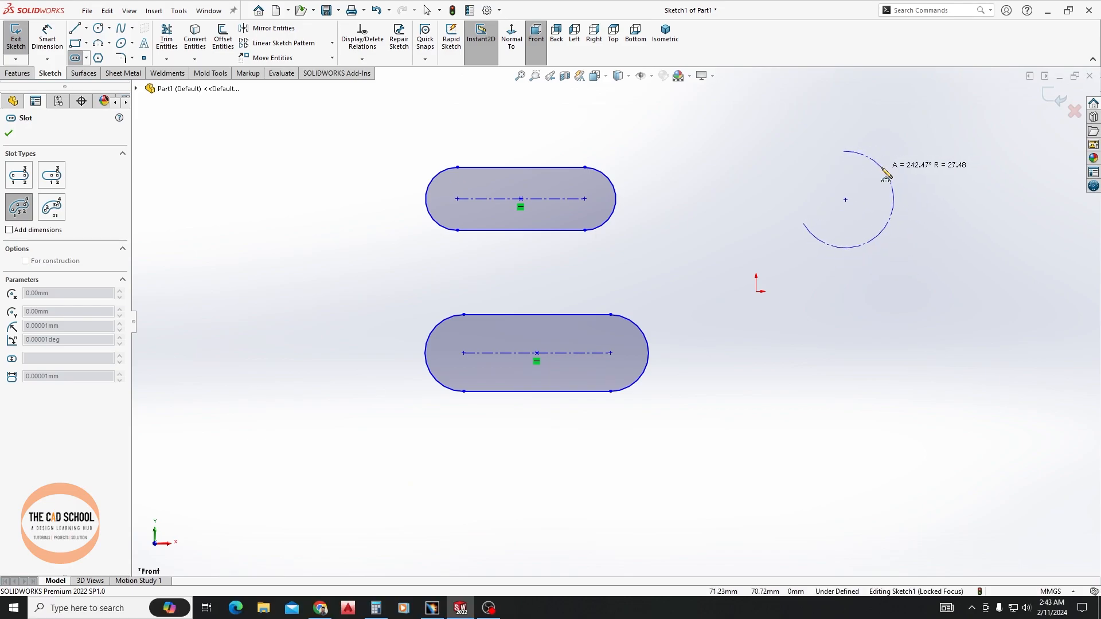
pyautogui.click(882, 172)
pyautogui.click(914, 212)
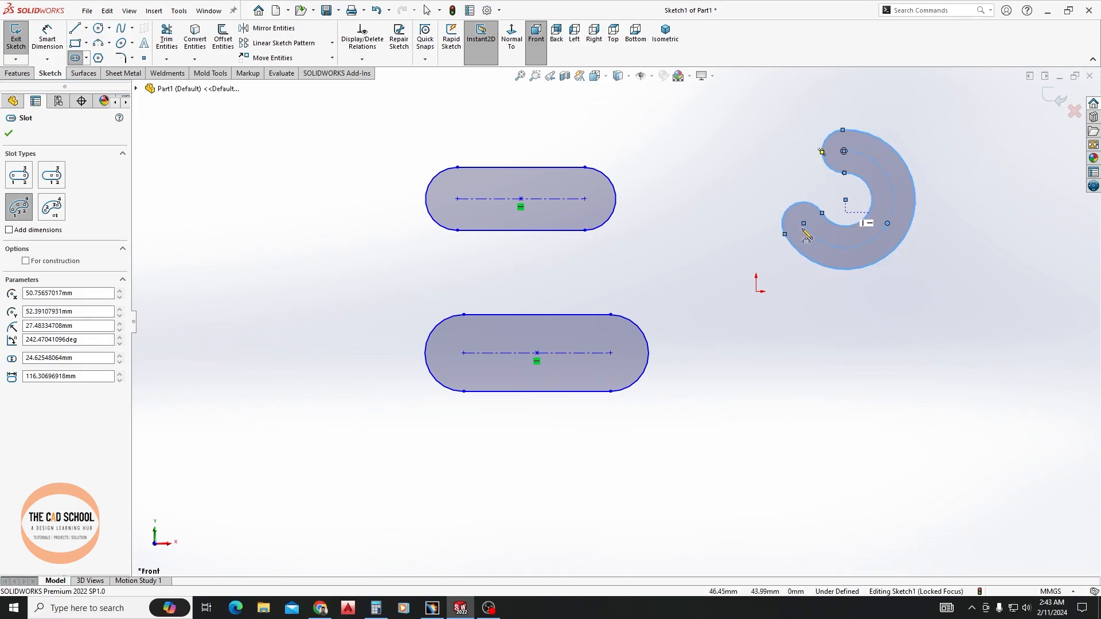
# Sketch a centerpoint arc slot left of the straight slots with about 40 mm radius, 155° sweep and 32 mm width.
pyautogui.click(52, 206)
pyautogui.click(309, 270)
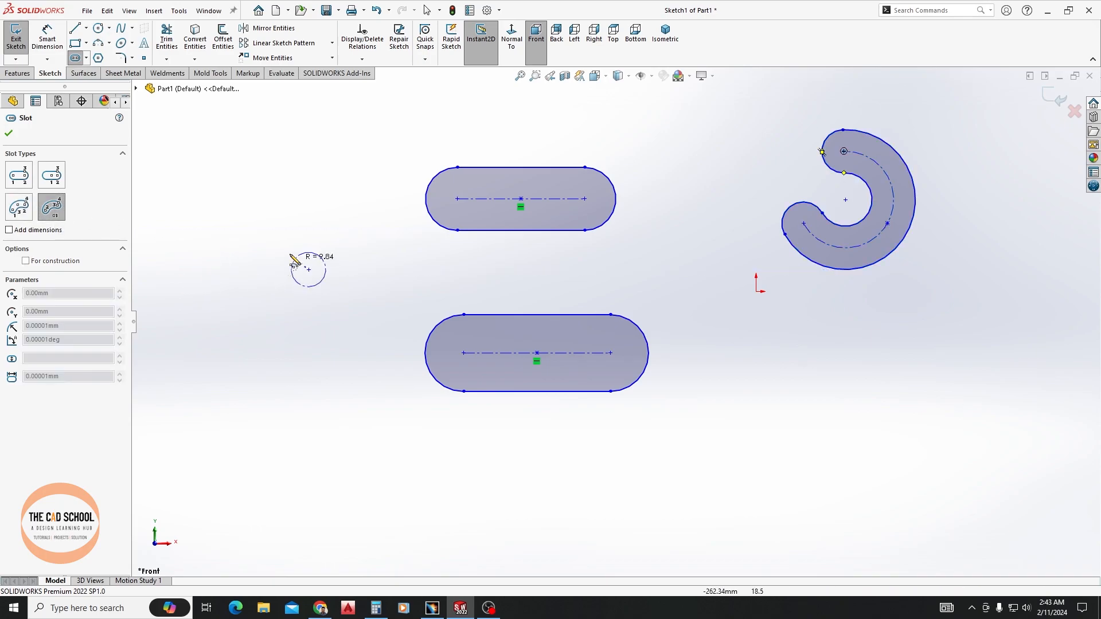
pyautogui.click(249, 235)
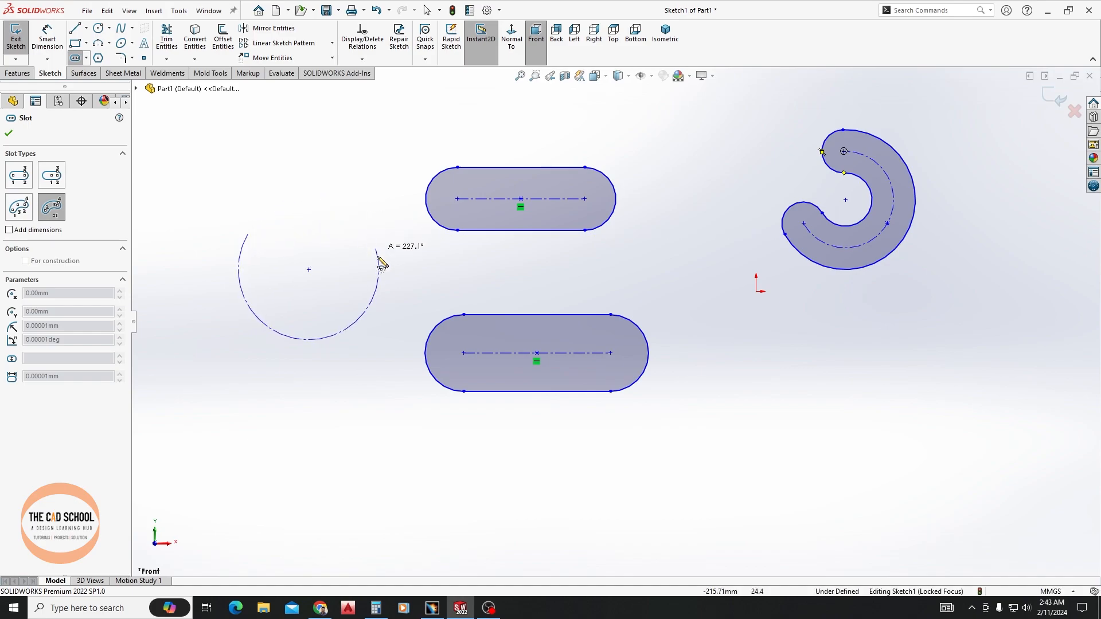
pyautogui.click(349, 327)
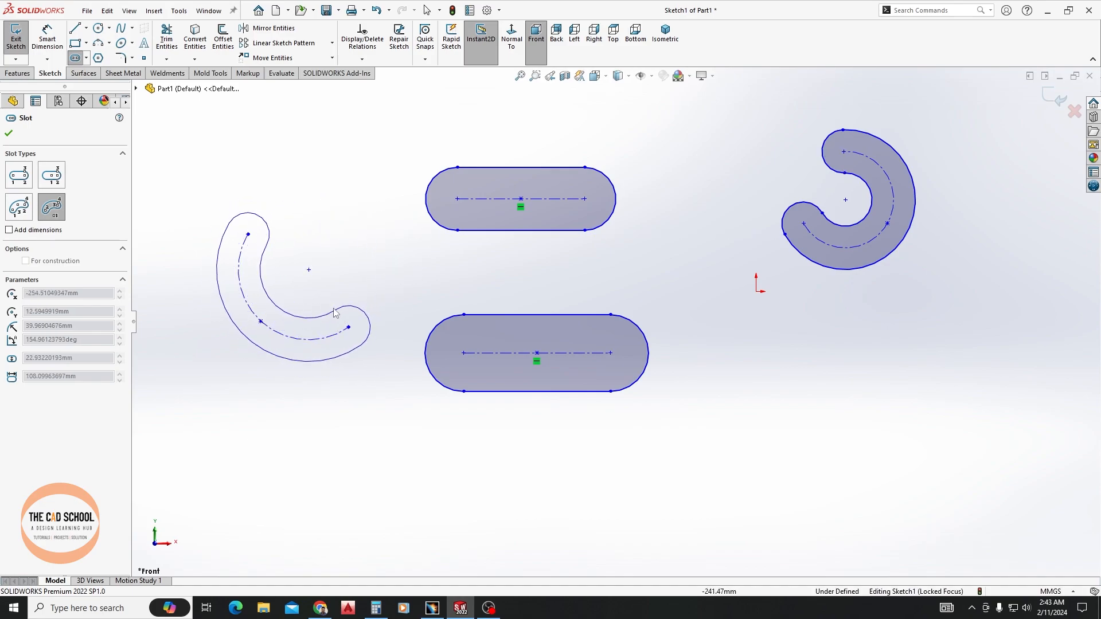
pyautogui.click(335, 308)
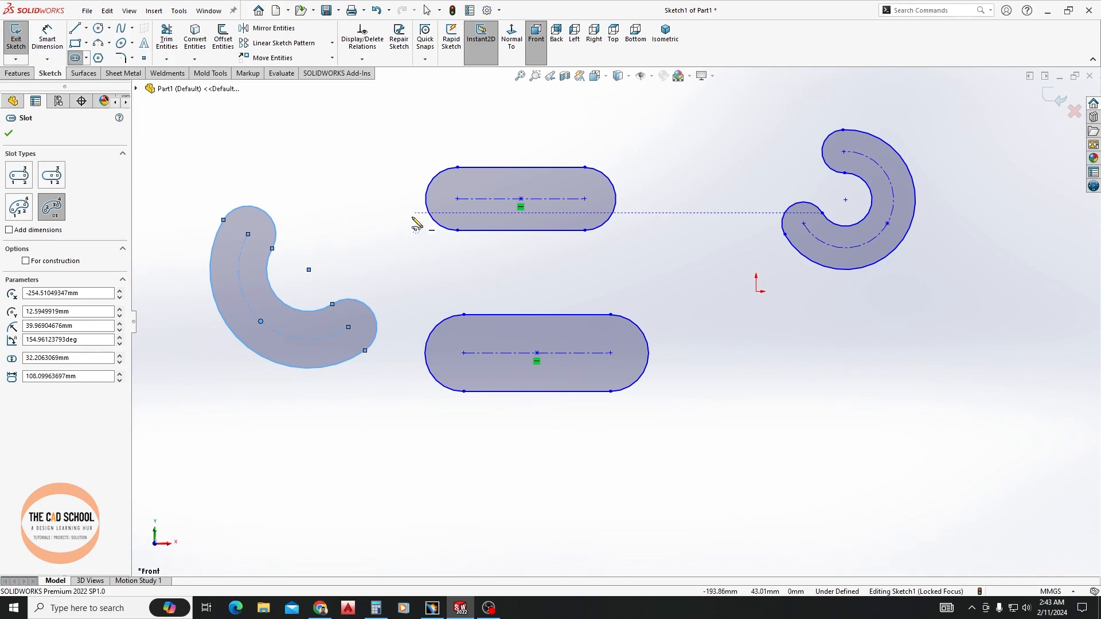
pyautogui.press('Escape')
# Delete all four slots from the sketch.
pyautogui.moveTo(190, 104)
pyautogui.mouseDown()
pyautogui.moveTo(346, 198)
pyautogui.moveTo(1018, 486)
pyautogui.moveTo(975, 493)
pyautogui.mouseUp()
pyautogui.press('Delete')
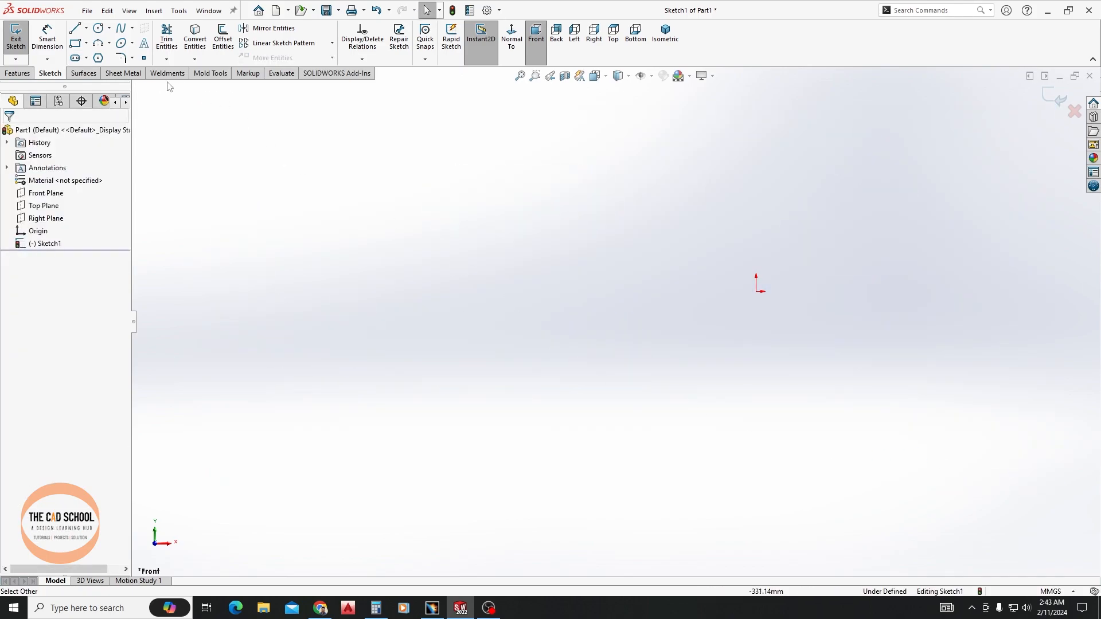
# Sketch a six-sided polygon left of the origin with an inscribed circle of about 91.5 mm diameter and vertices pointing up and down.
pyautogui.click(98, 58)
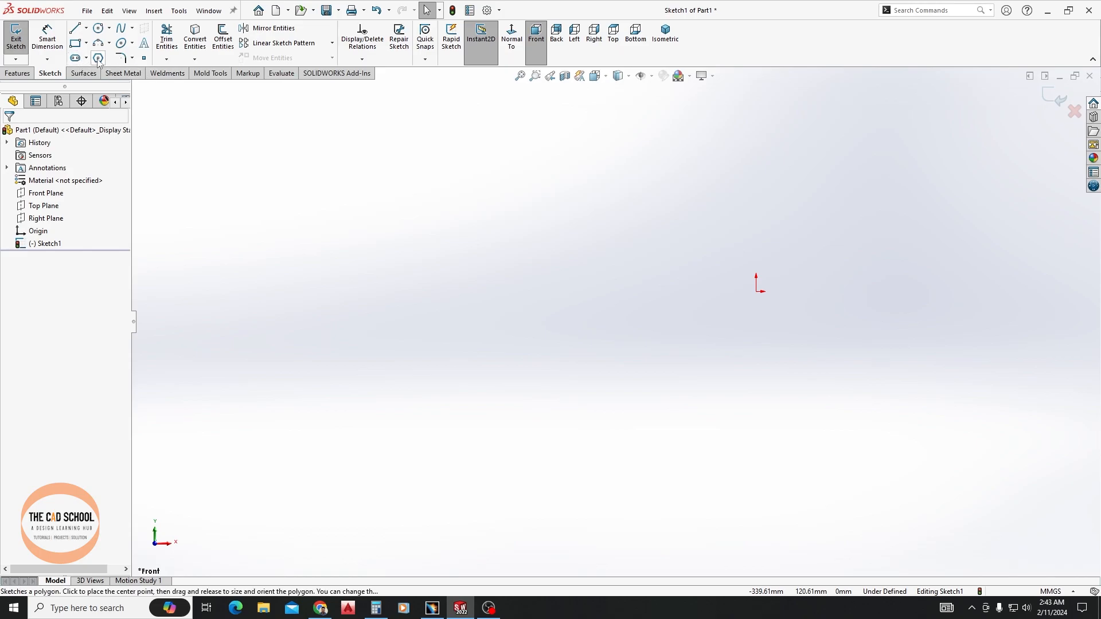
pyautogui.click(411, 258)
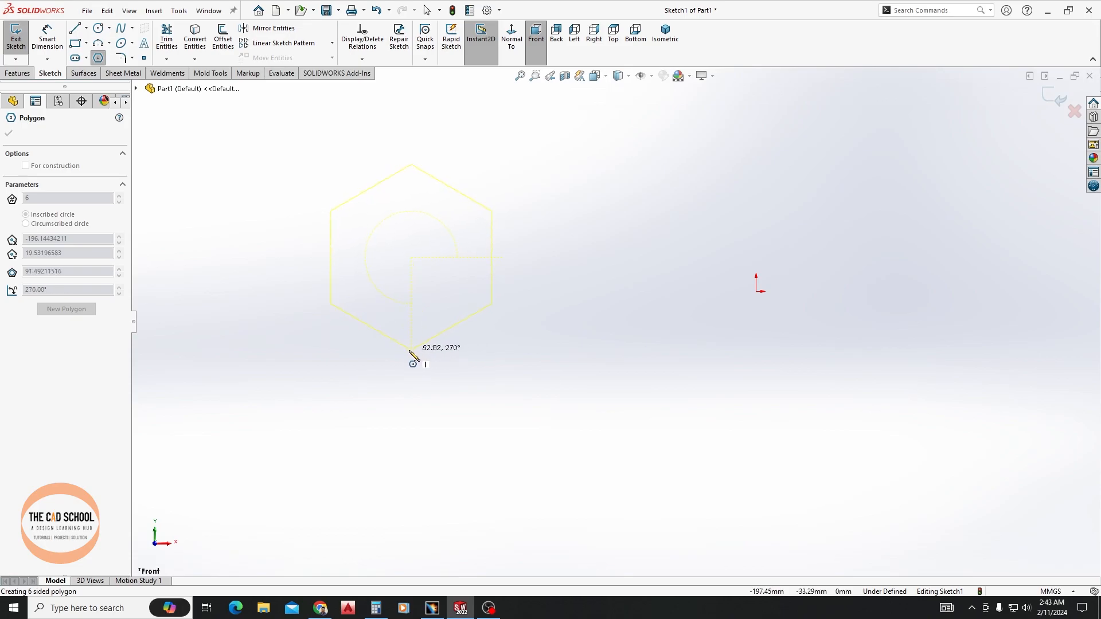
pyautogui.click(411, 351)
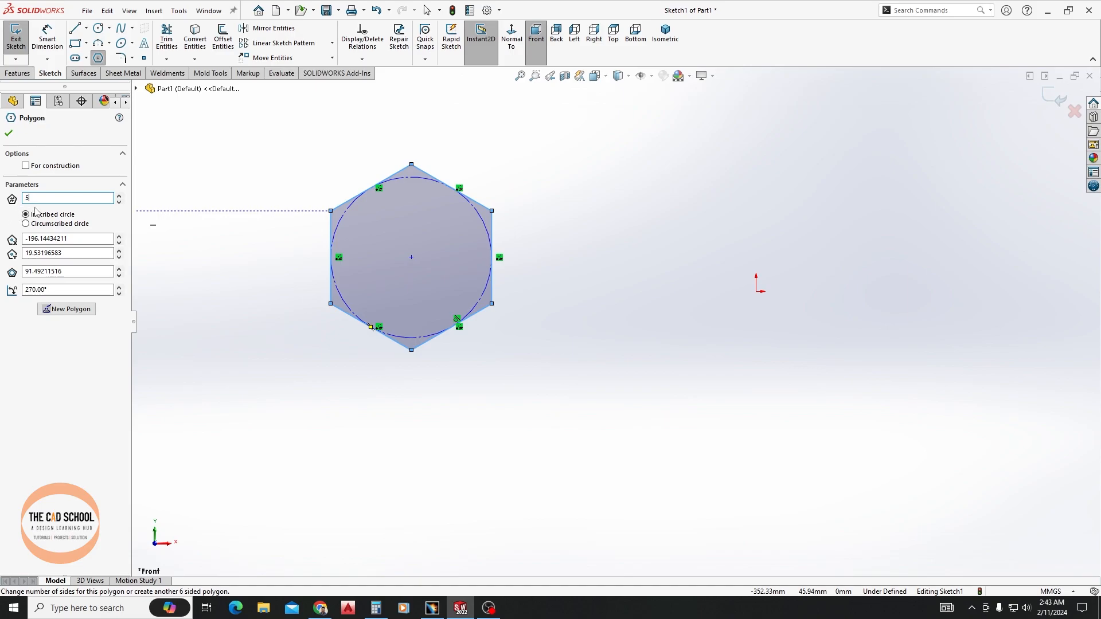
# Set the polygon to 8 sides and switch its construction circle to circumscribed and back to inscribed.
pyautogui.click(26, 396)
pyautogui.moveTo(36, 198); pyautogui.dragTo(2, 205)
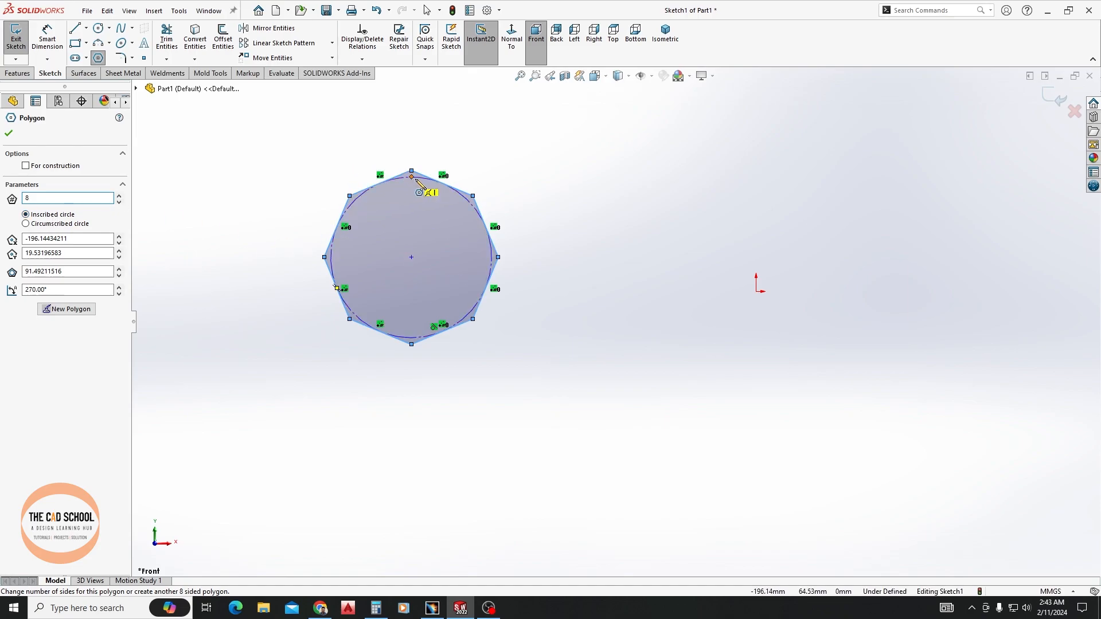
pyautogui.click(67, 225)
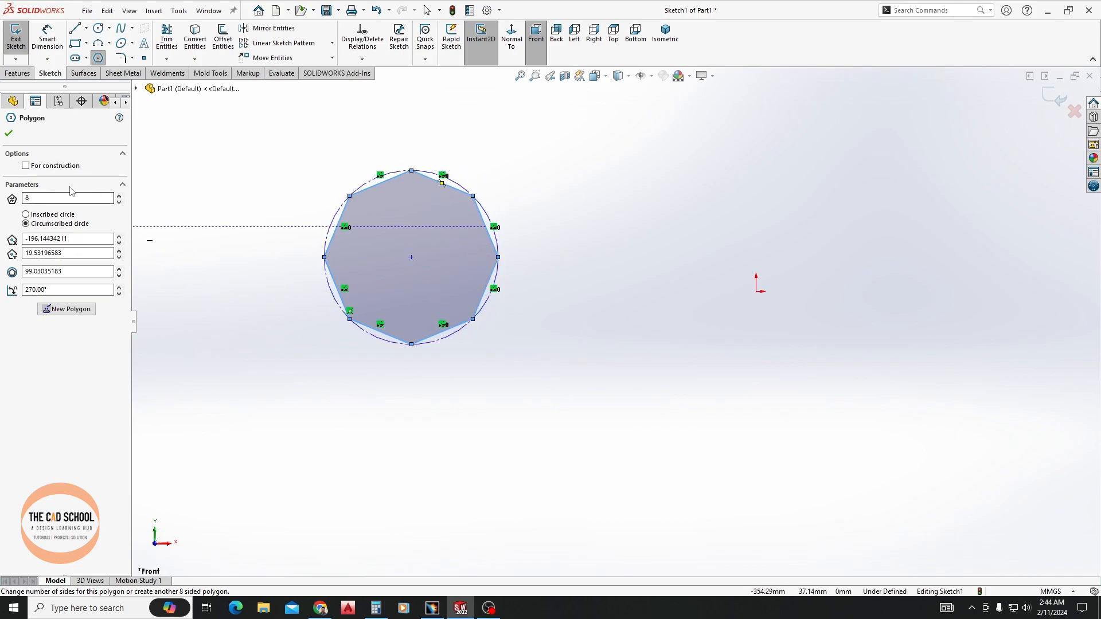
pyautogui.click(53, 215)
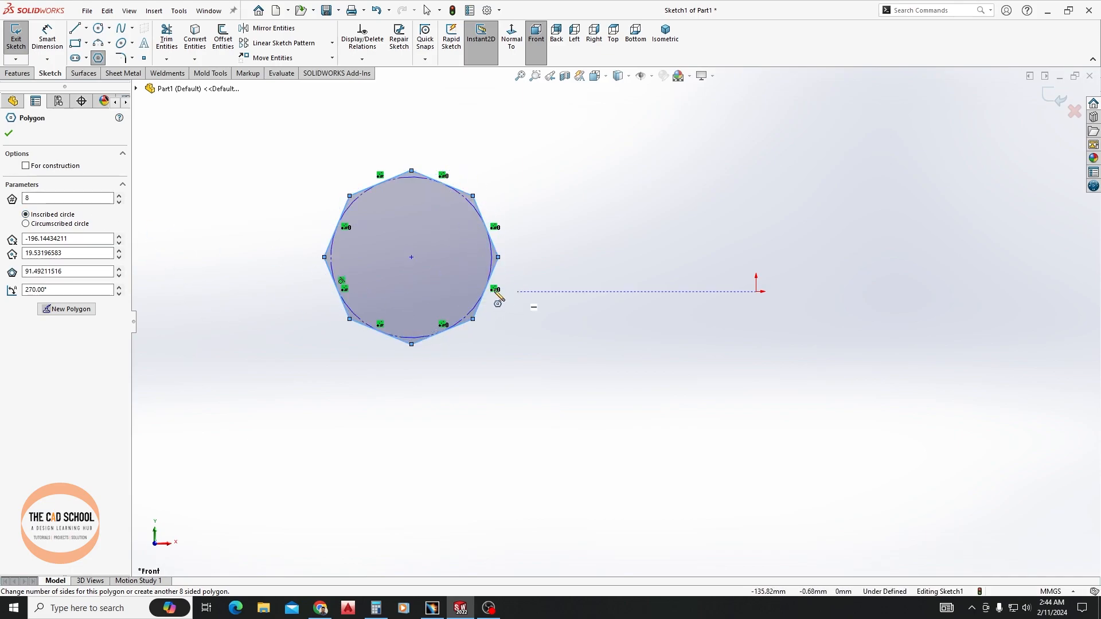
pyautogui.click(9, 134)
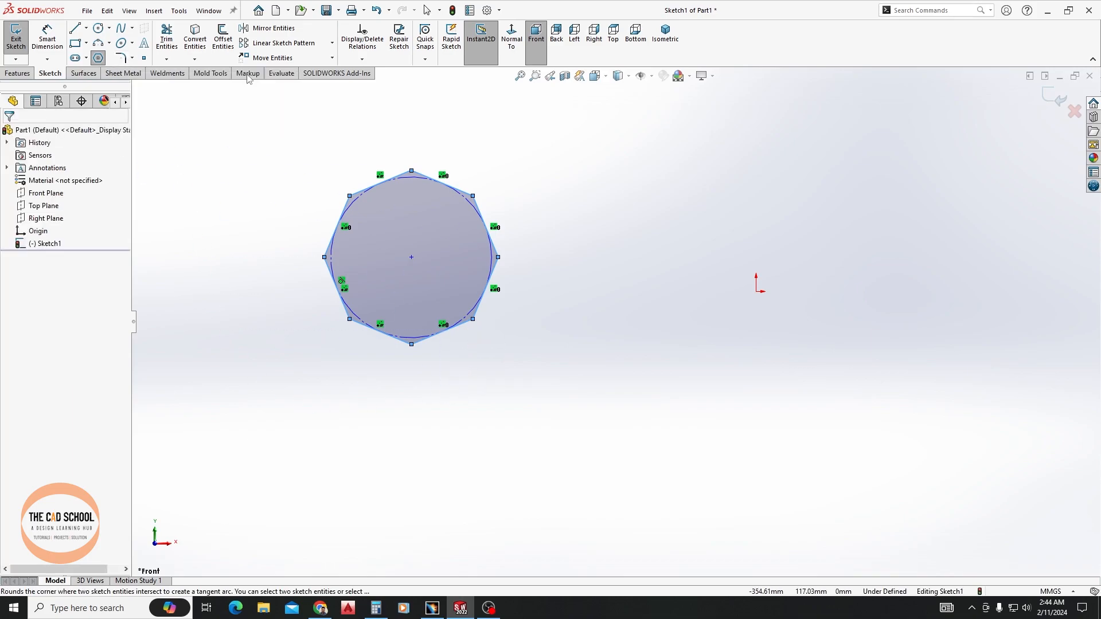
pyautogui.press('Escape')
# Delete the eight-sided polygon and its construction circle from the sketch.
pyautogui.moveTo(303, 155); pyautogui.dragTo(542, 366)
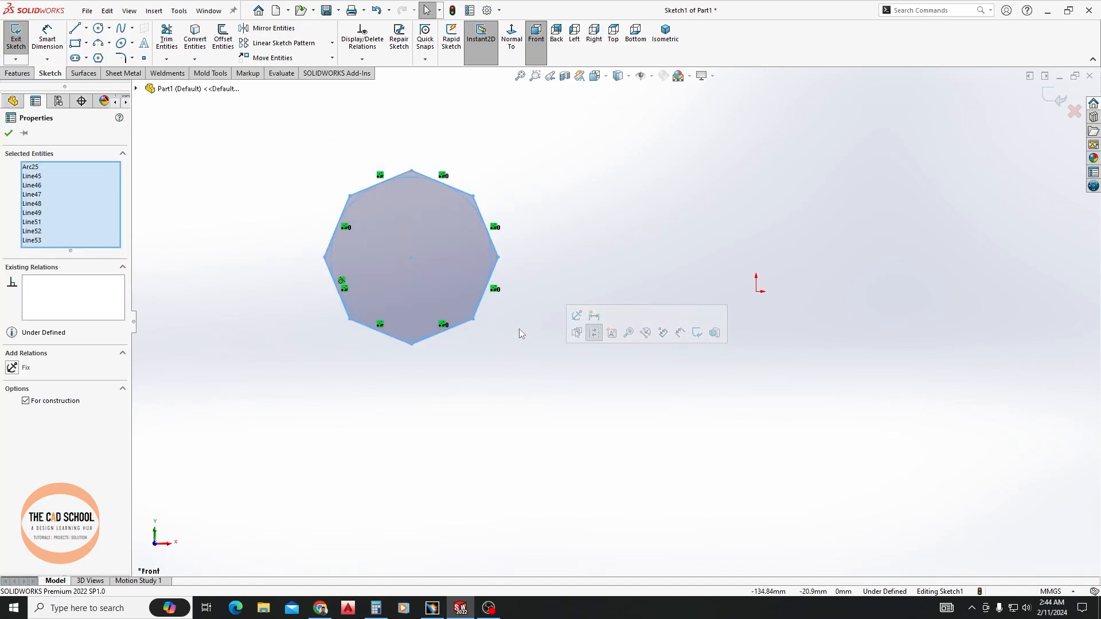
pyautogui.press('Delete')
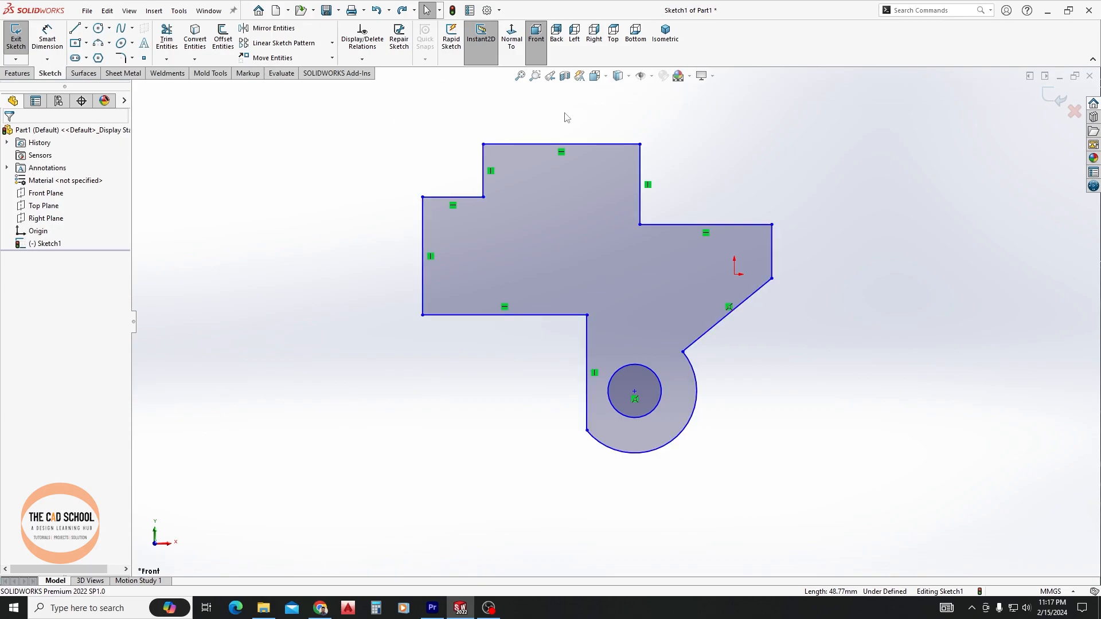
# Delete the stepped profile together with its rounded end and inner circle from the sketch.
pyautogui.scroll(-1, 717, 181)
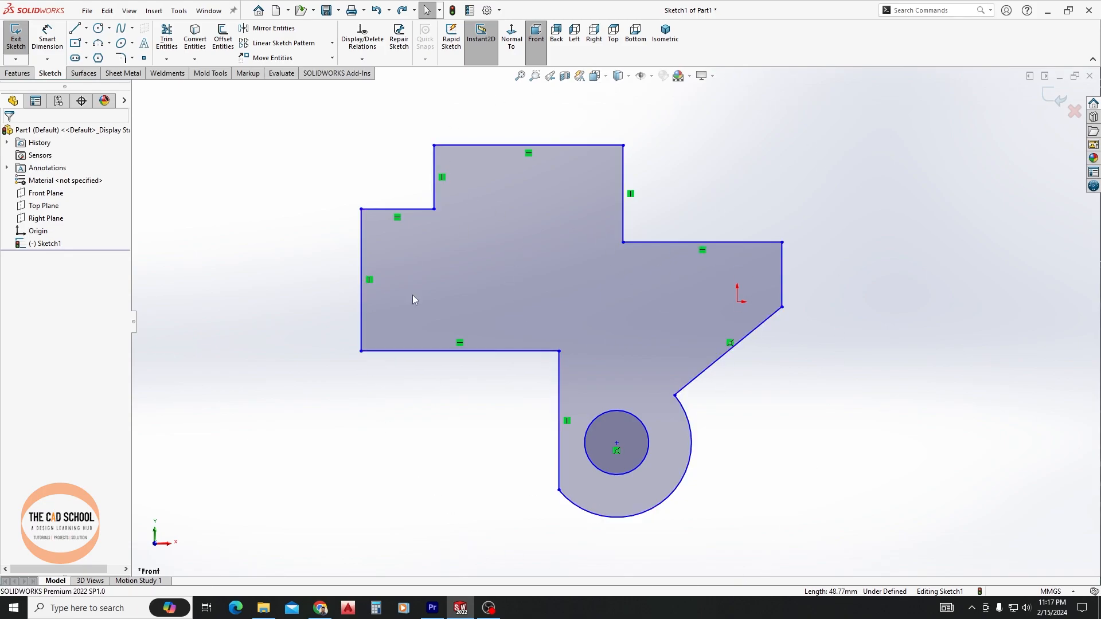
pyautogui.press('f')
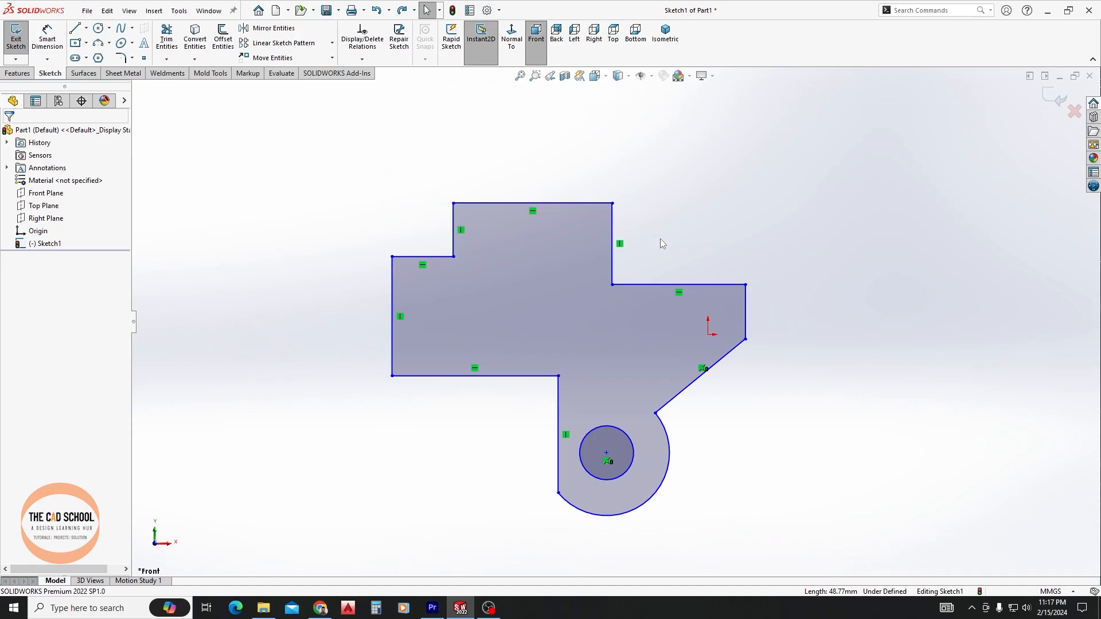
pyautogui.moveTo(767, 545)
pyautogui.mouseDown()
pyautogui.moveTo(383, 214)
pyautogui.moveTo(361, 211)
pyautogui.mouseUp()
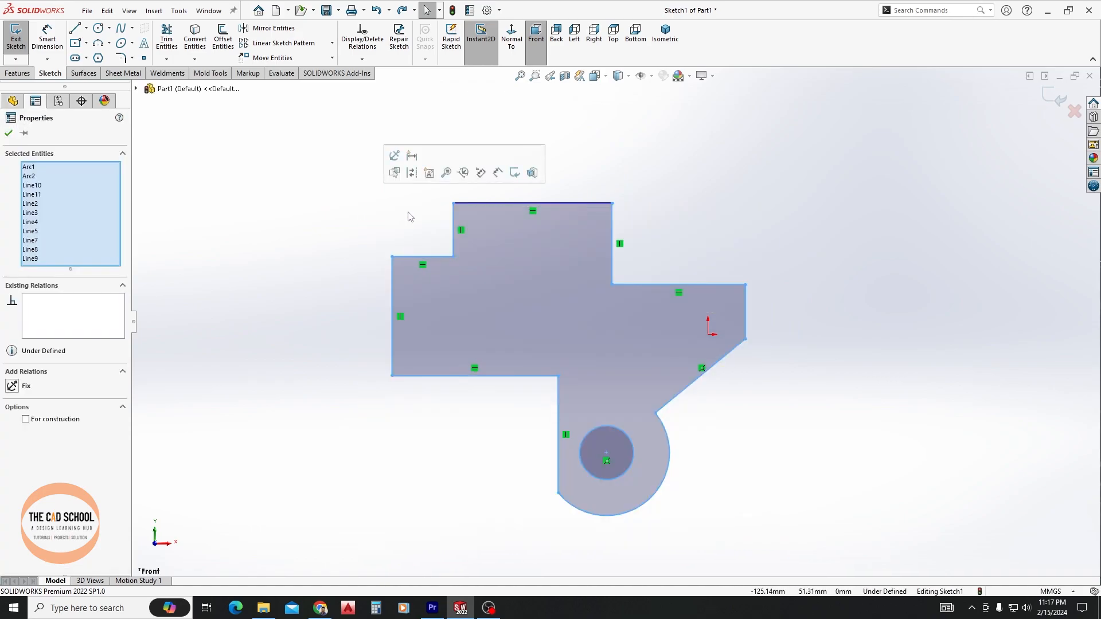
pyautogui.press('Delete')
# Sketch six chained lines: horizontal, two sloping down to the right, vertical, about 59 mm horizontally back left, and a diagonal down-left.
pyautogui.click(74, 28)
pyautogui.click(387, 243)
pyautogui.click(530, 242)
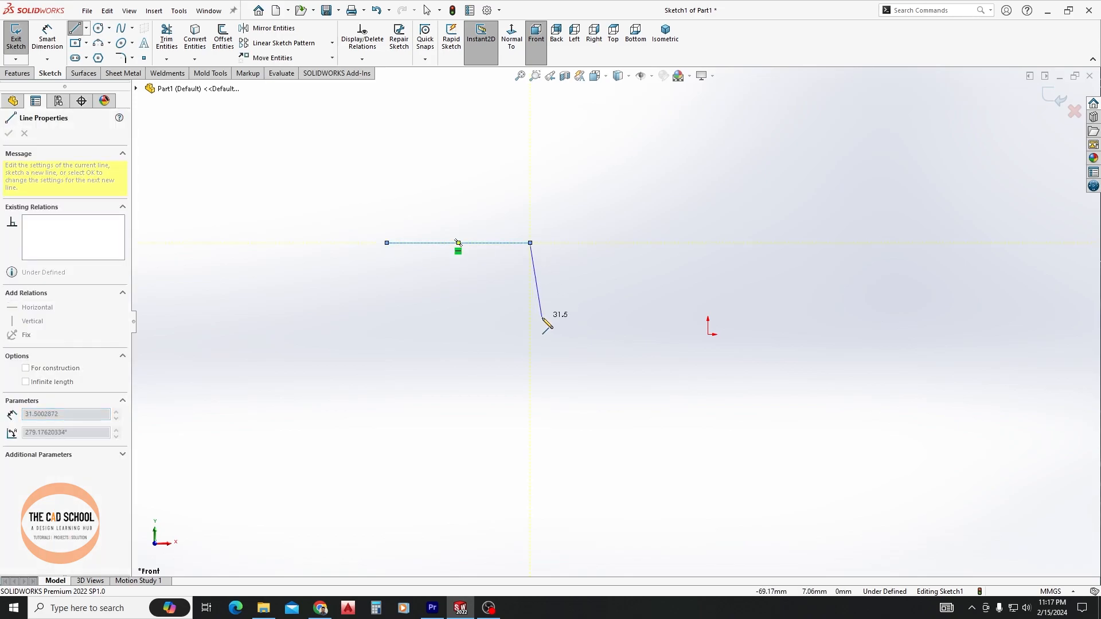
pyautogui.click(562, 320)
pyautogui.click(678, 372)
pyautogui.click(677, 460)
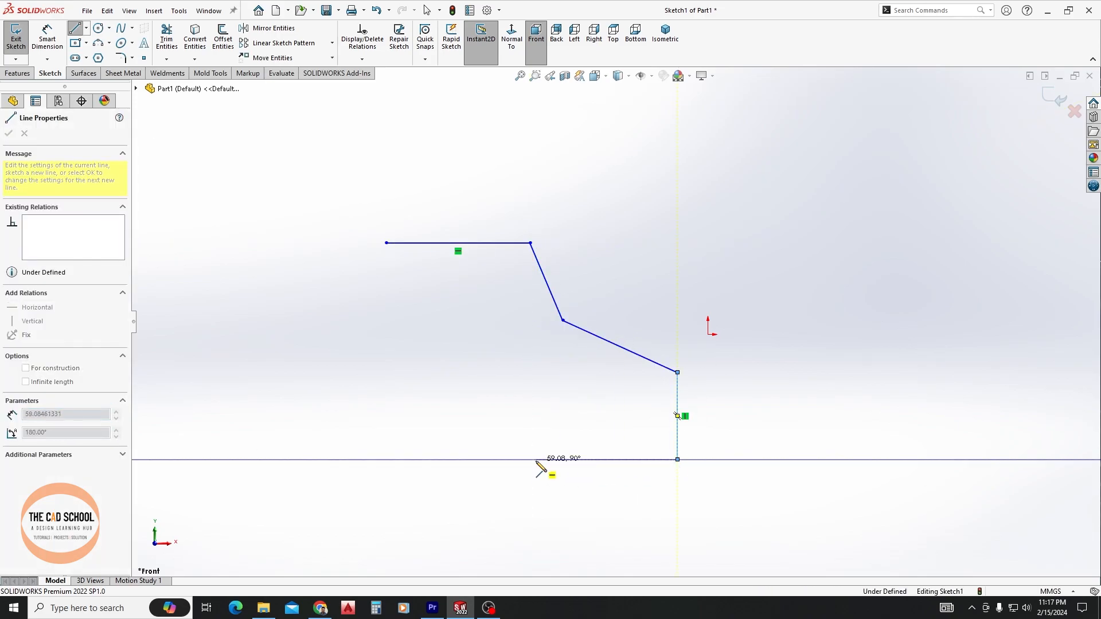
pyautogui.click(536, 460)
pyautogui.rightClick(537, 461)
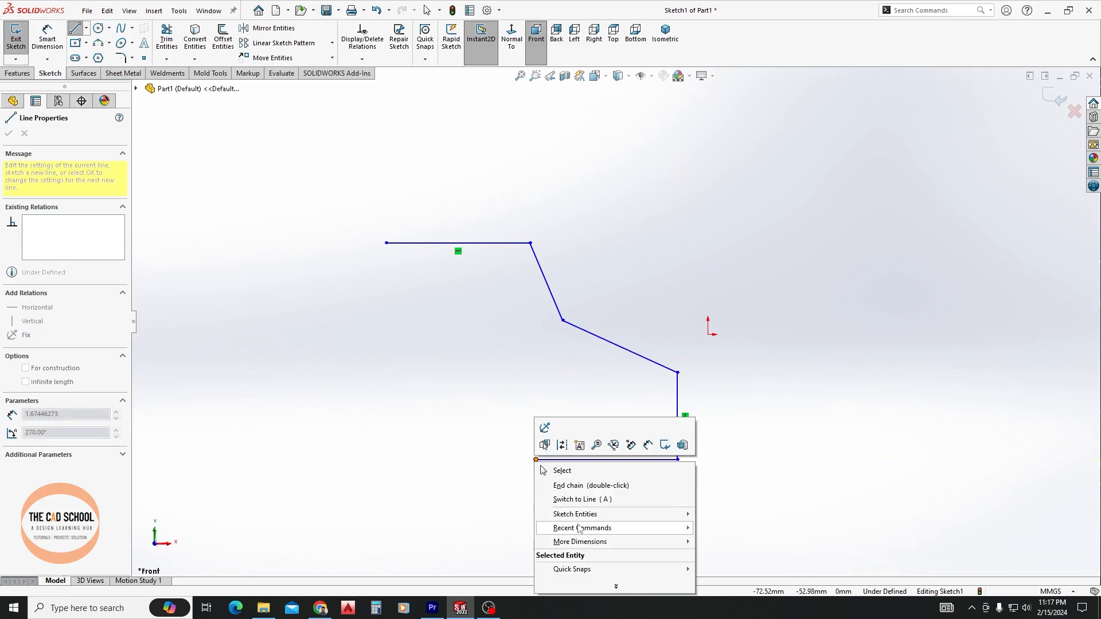
pyautogui.click(584, 499)
pyautogui.click(483, 512)
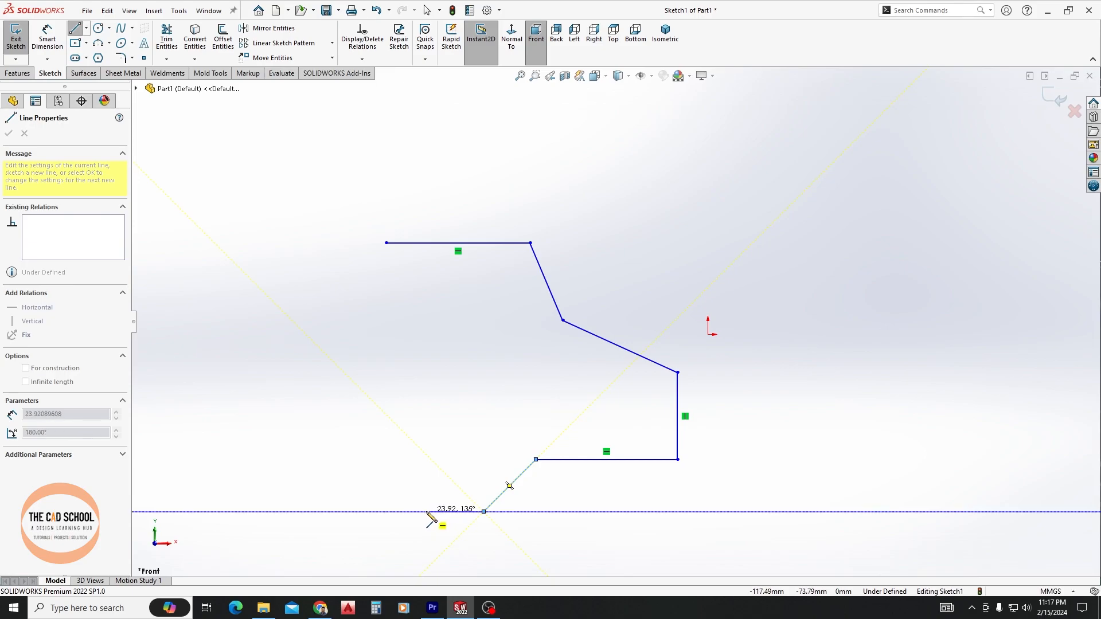
# Continue the chain with a large tangent arc and a vertical line about 61 mm long up to the top horizontal line.
pyautogui.rightClick(431, 519)
pyautogui.click(473, 508)
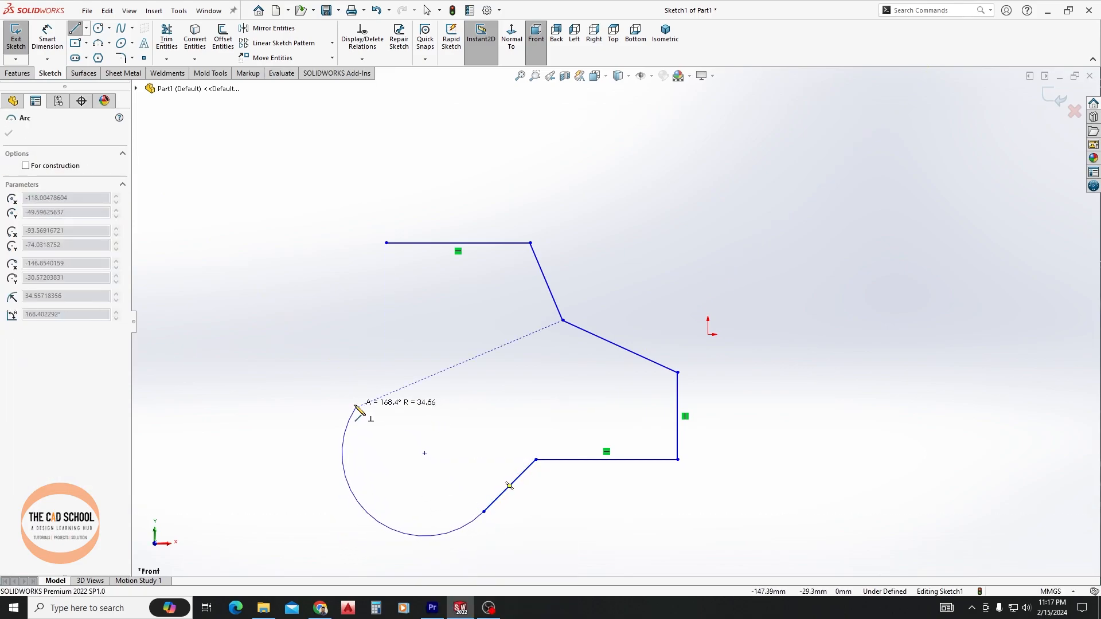
pyautogui.click(398, 391)
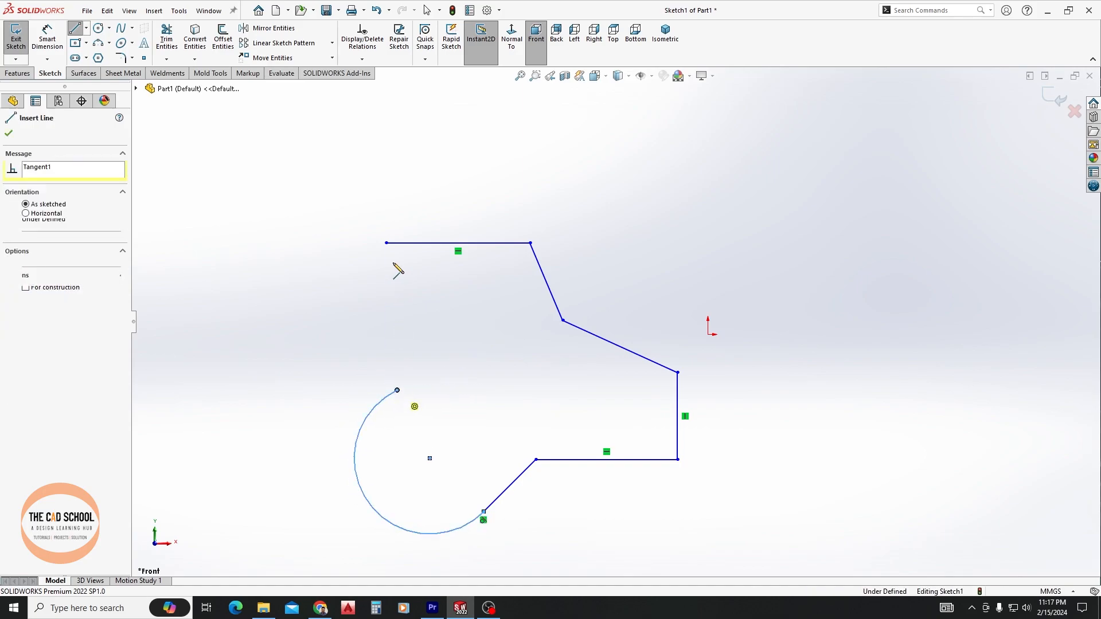
pyautogui.click(398, 243)
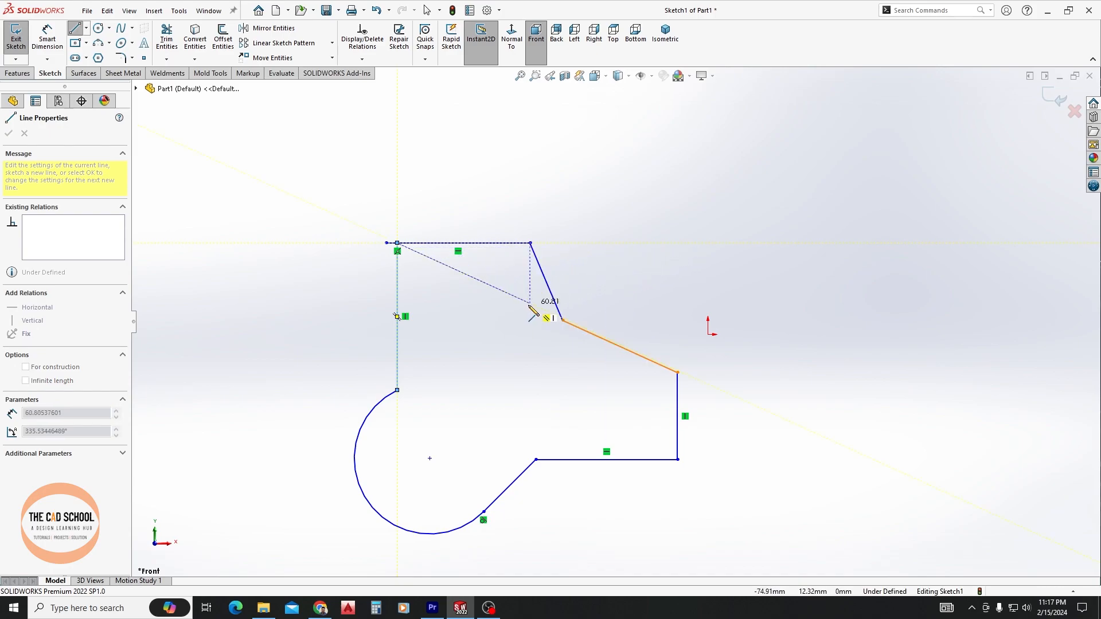
pyautogui.press('Escape')
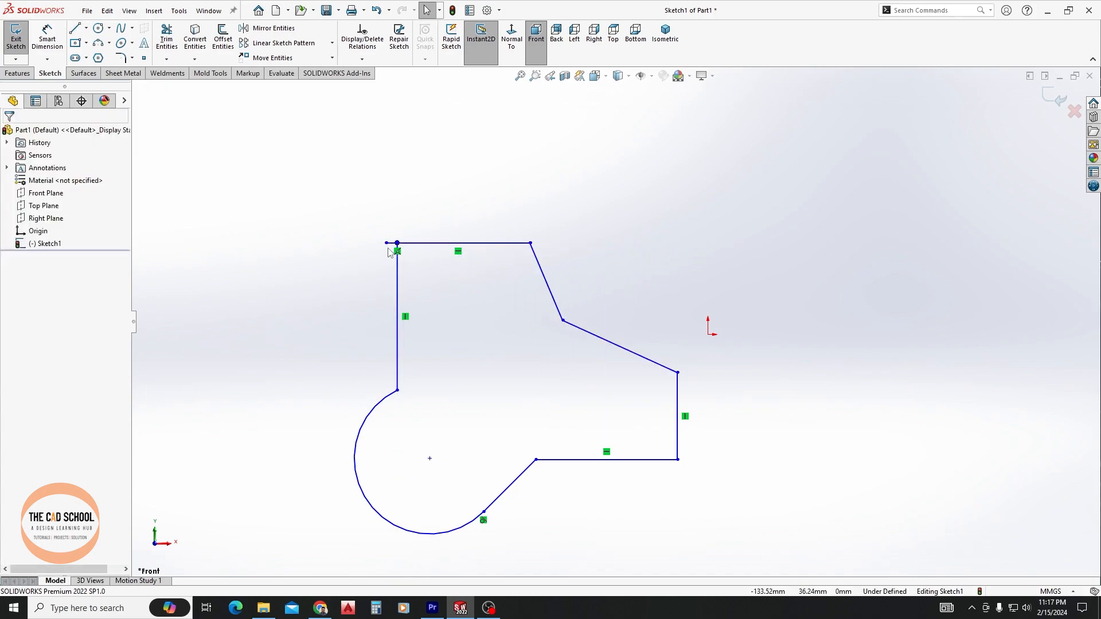
# Power-trim the short overhang at the left end of the top horizontal line.
pyautogui.click(171, 43)
pyautogui.moveTo(386, 234); pyautogui.dragTo(380, 276)
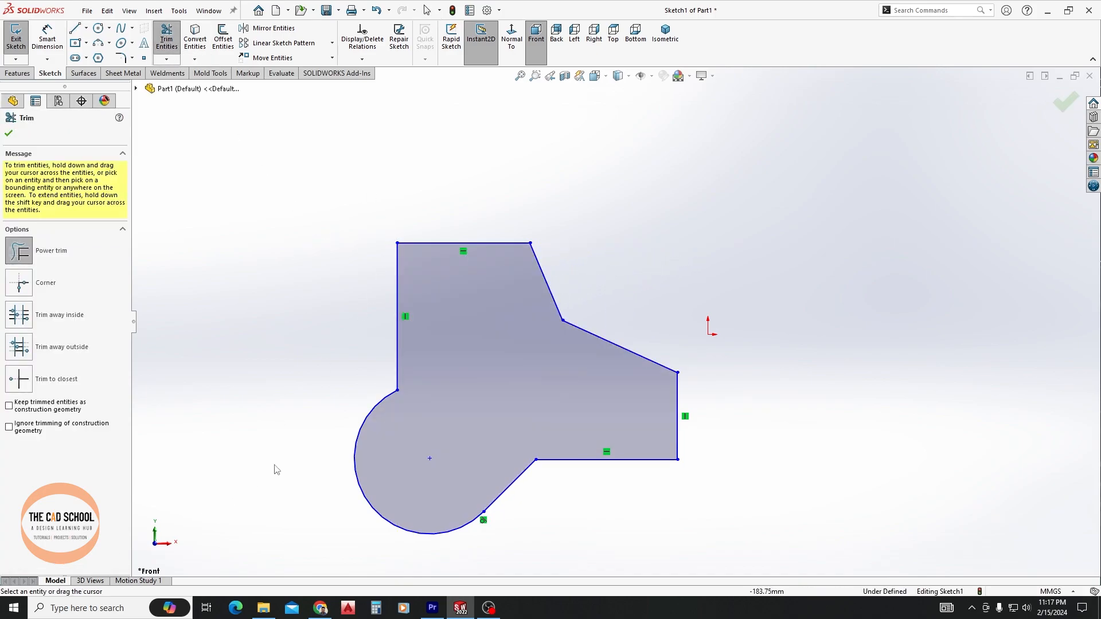
pyautogui.press('Escape')
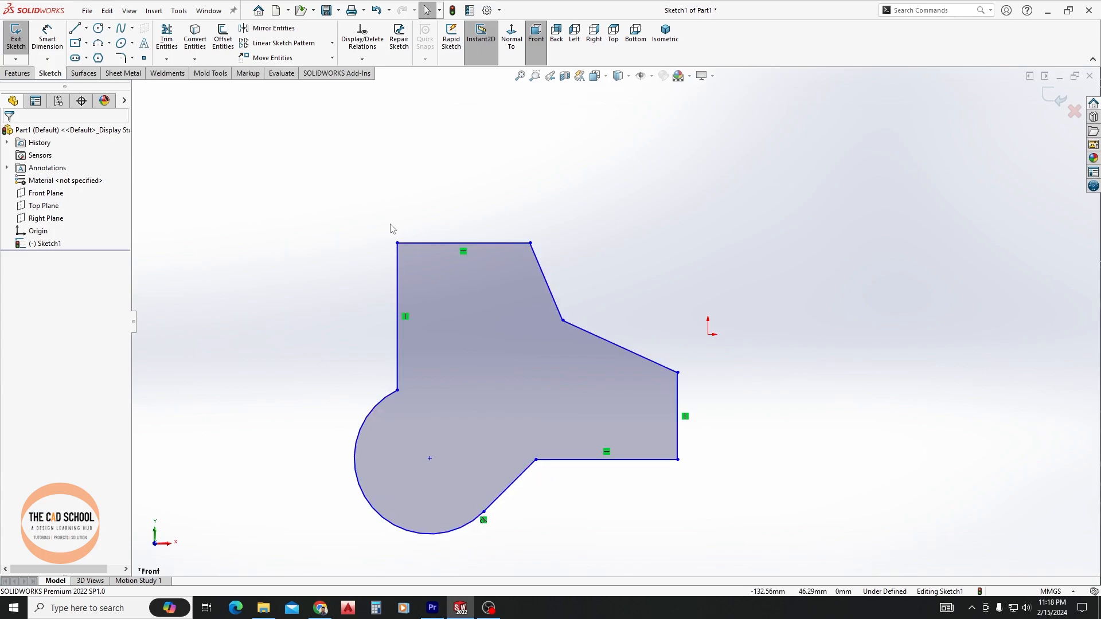
# Fillet the profile's upper-left corner between the top and left lines with a 5 mm radius.
pyautogui.click(121, 58)
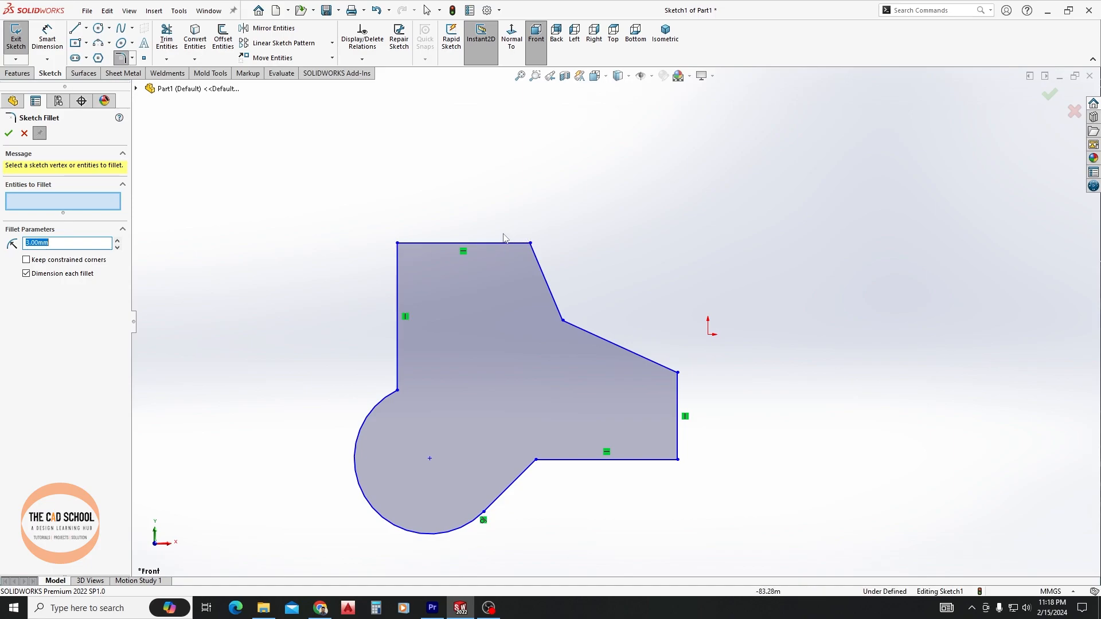
pyautogui.scroll(4, 424, 253)
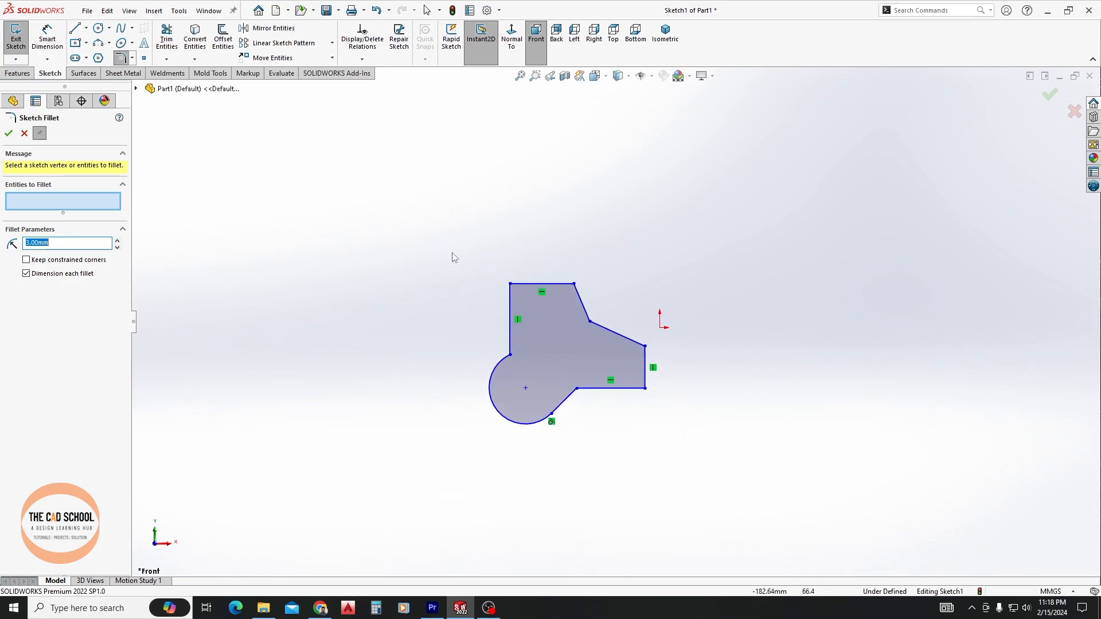
pyautogui.scroll(-4, 441, 252)
pyautogui.scroll(-3, 783, 400)
pyautogui.scroll(-2, 494, 286)
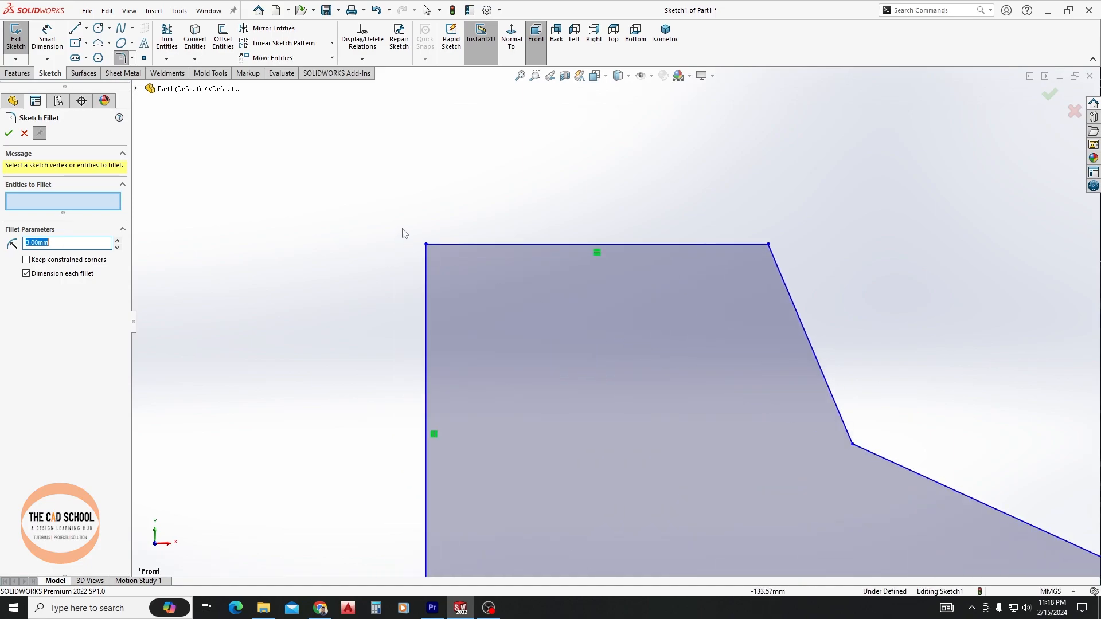
pyautogui.click(459, 244)
pyautogui.click(425, 280)
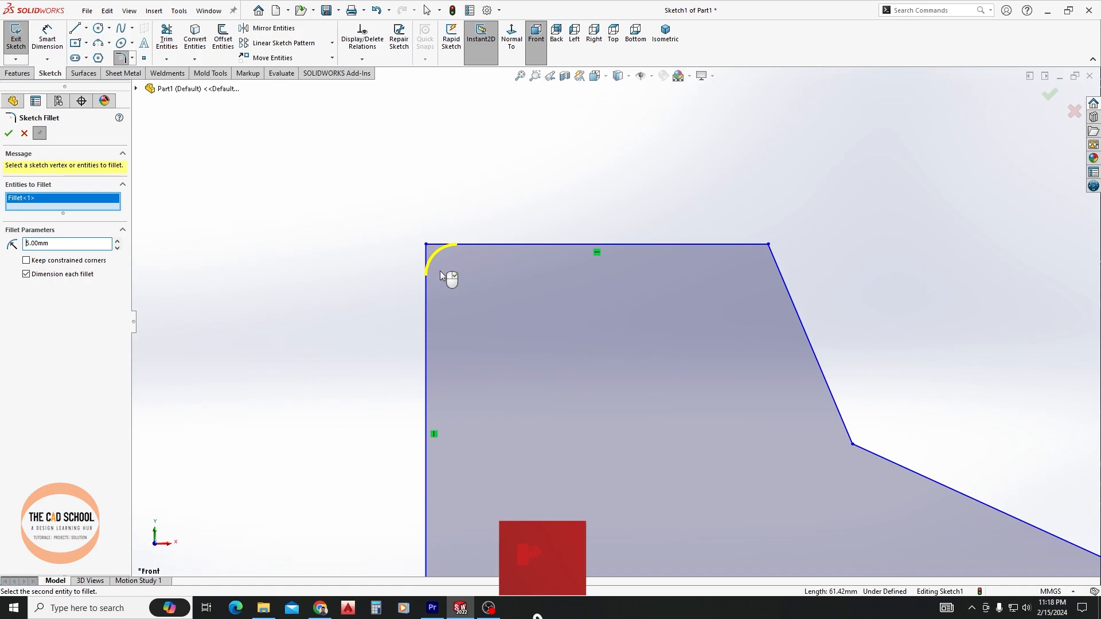
pyautogui.click(9, 133)
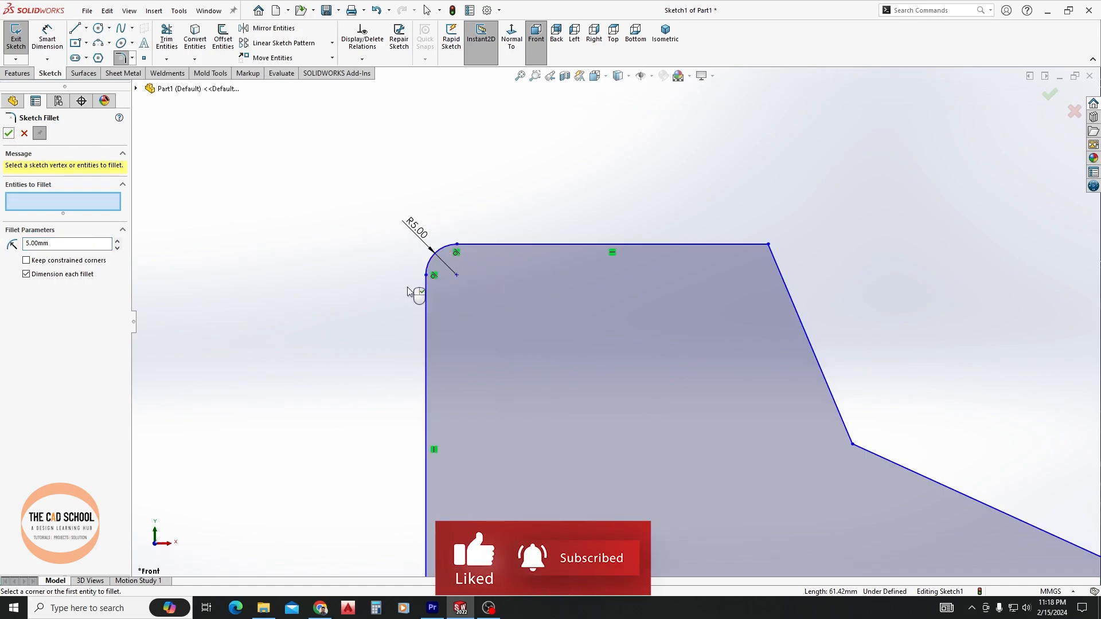
# Fillet the profile's upper-right corner between the top line and the sloping line with a 6 mm radius.
pyautogui.scroll(-1, 467, 244)
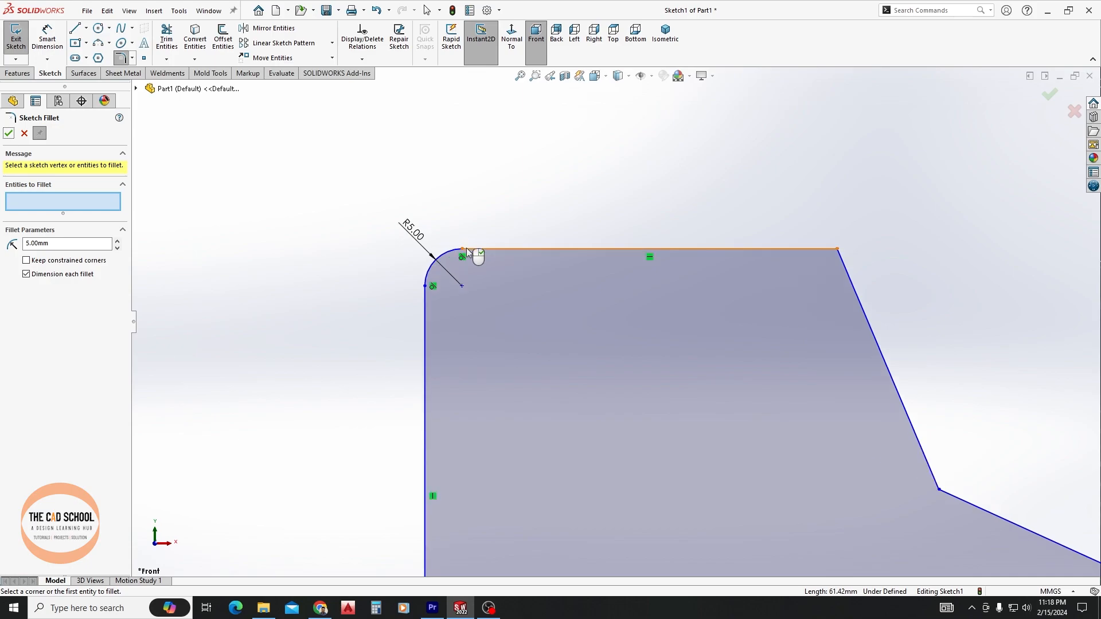
pyautogui.click(831, 248)
pyautogui.click(850, 275)
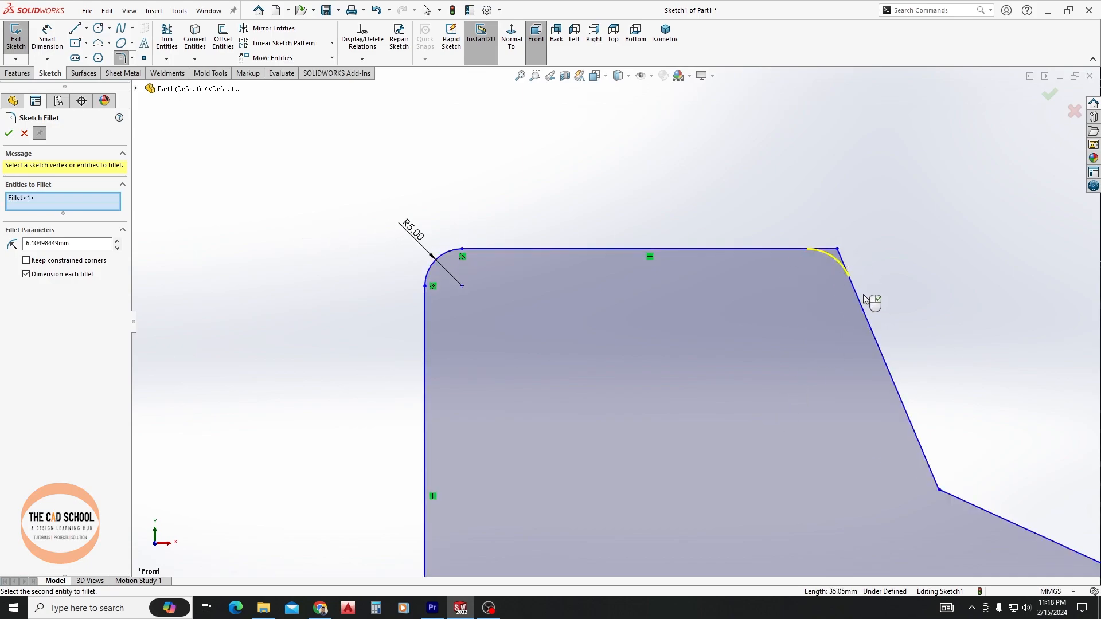
pyautogui.doubleClick(86, 246)
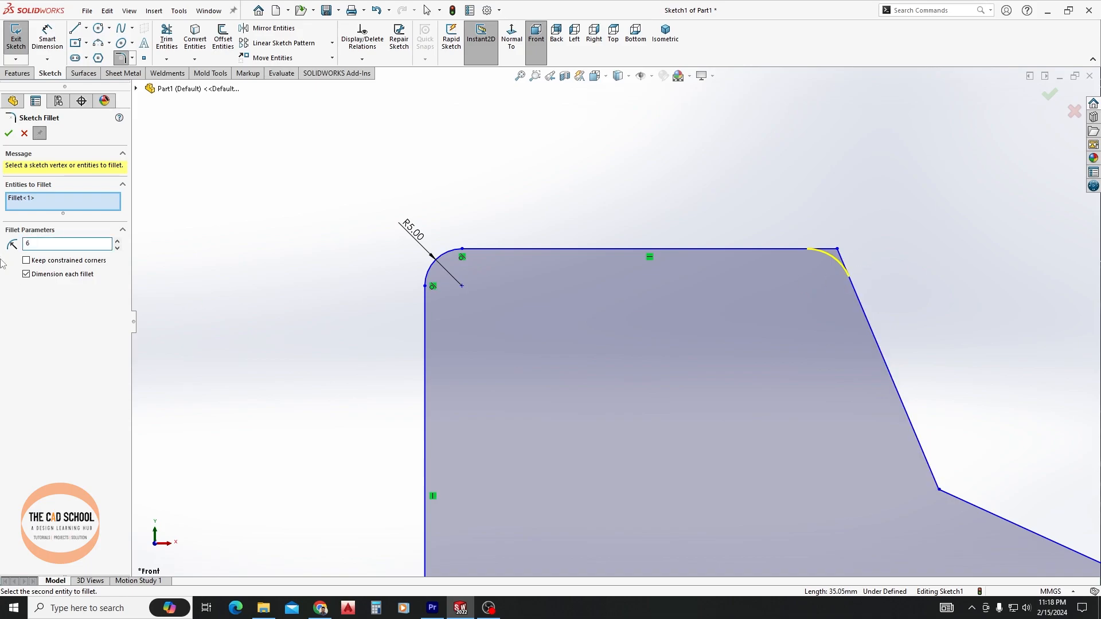
pyautogui.click(11, 135)
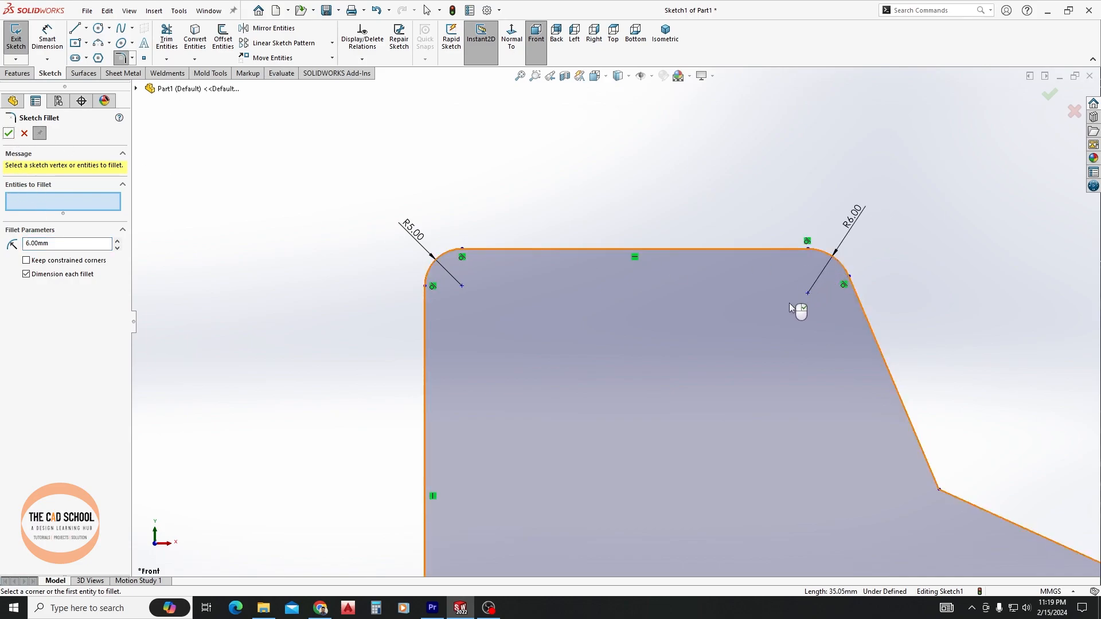
# Undo both corner fillets at the top of the profile.
pyautogui.hotkey('ctrl', 'z')
pyautogui.hotkey('ctrl', 'z')
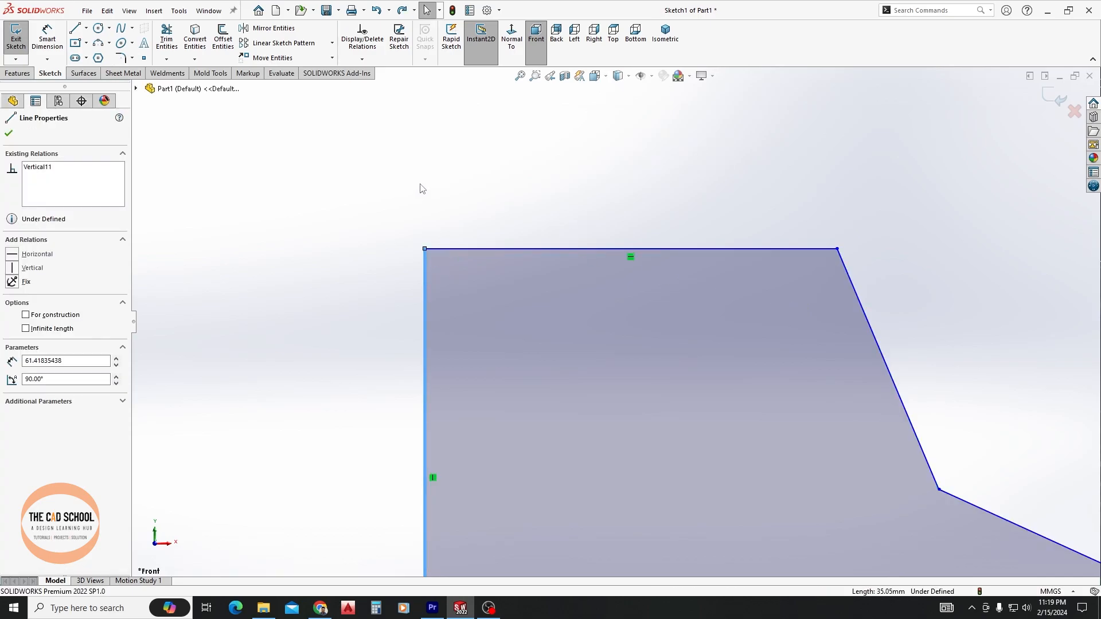
pyautogui.click(421, 189)
# Start a Sketch Fillet on five vertices: both top corners, the inner corner of the sloping lines, and both ends of the right vertical line.
pyautogui.scroll(-1, 433, 205)
pyautogui.click(120, 57)
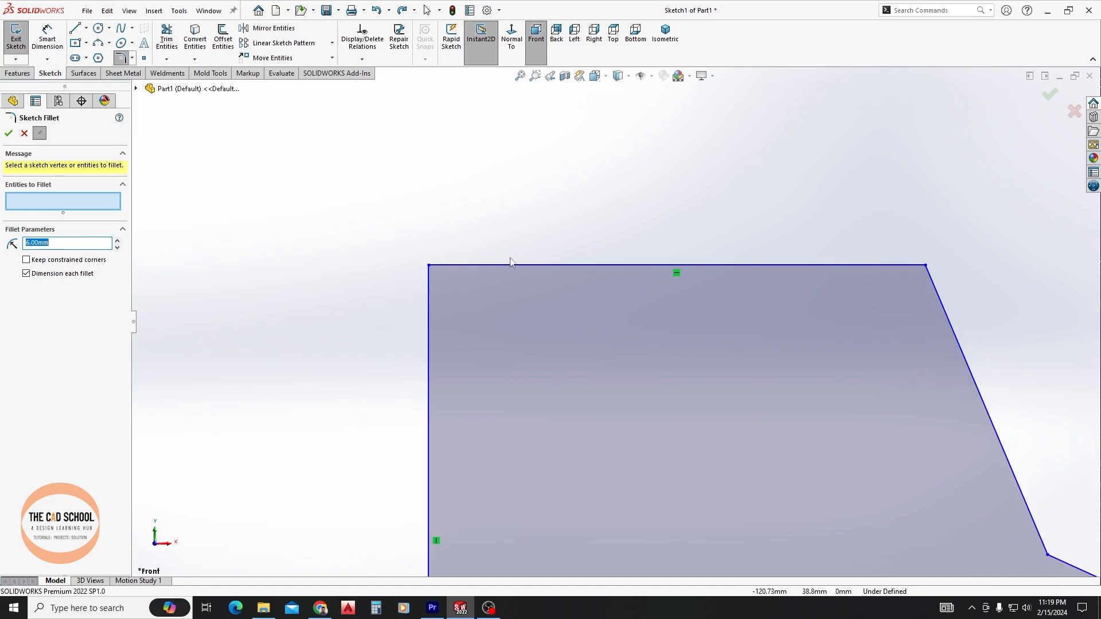
pyautogui.click(430, 266)
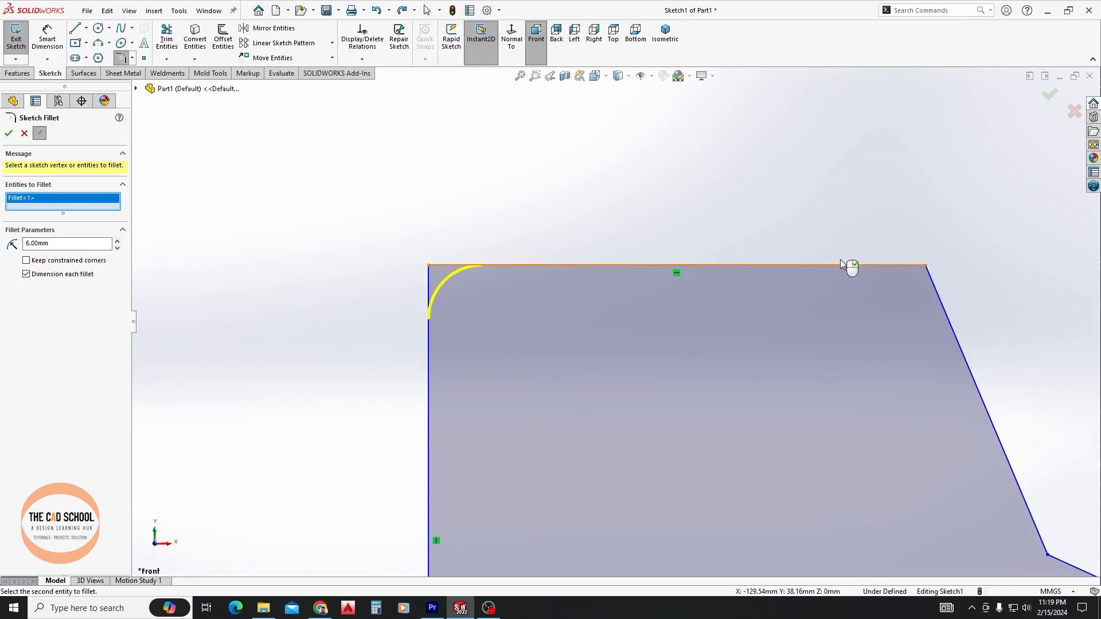
pyautogui.click(925, 266)
pyautogui.scroll(-4, 668, 243)
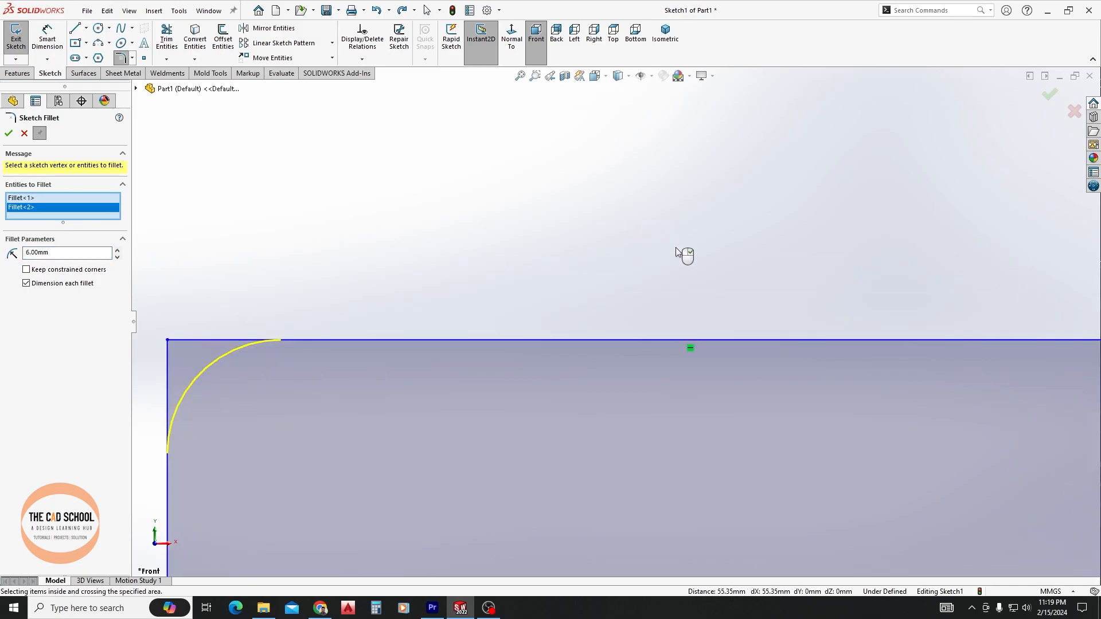
pyautogui.scroll(6, 681, 258)
pyautogui.scroll(6, 731, 350)
pyautogui.scroll(-3, 714, 401)
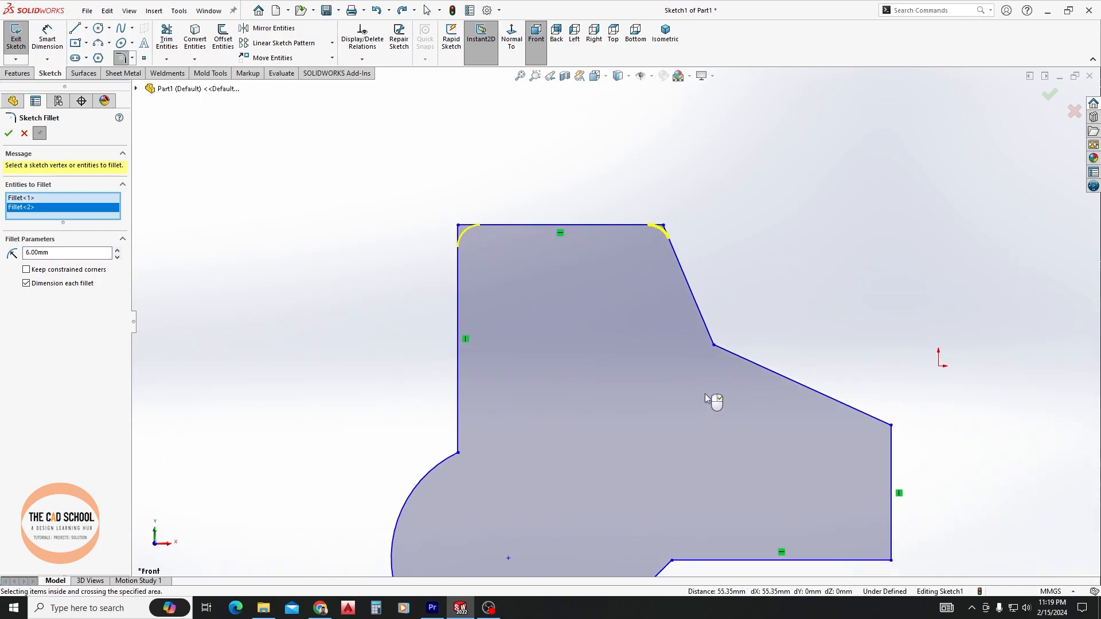
pyautogui.click(715, 347)
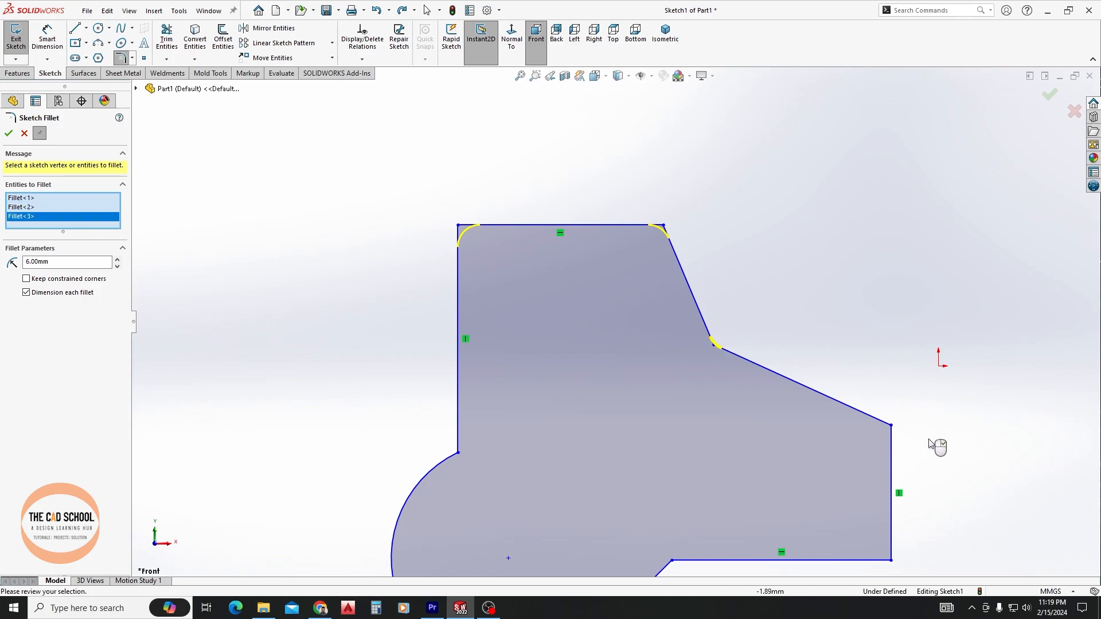
pyautogui.click(892, 429)
pyautogui.click(892, 561)
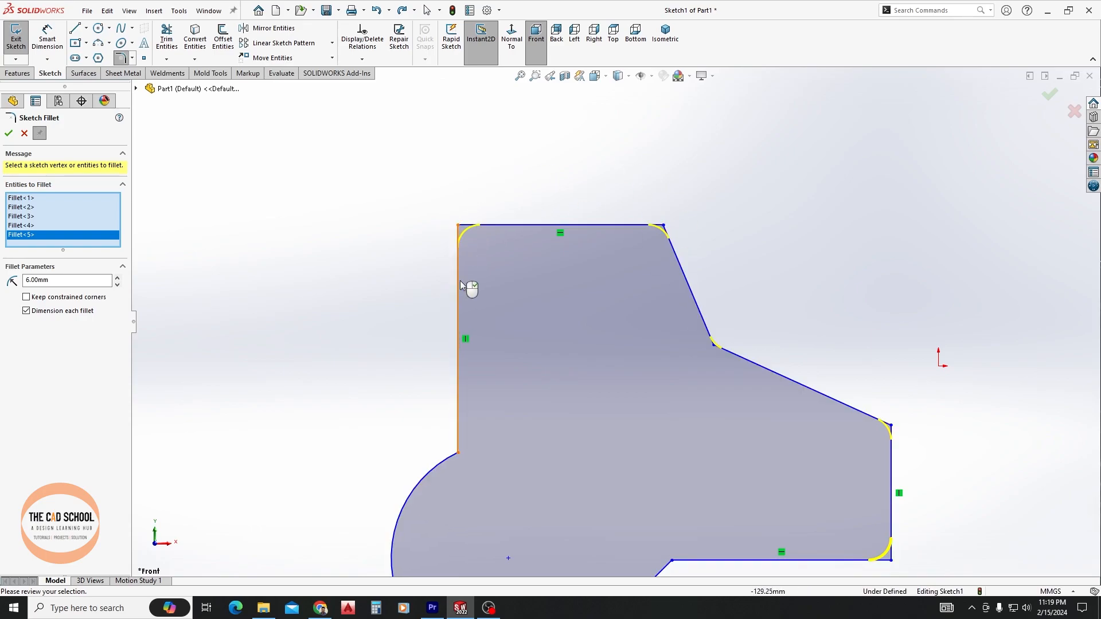
# Set the radius of the five selected corner fillets to 3 mm and apply them.
pyautogui.doubleClick(70, 279)
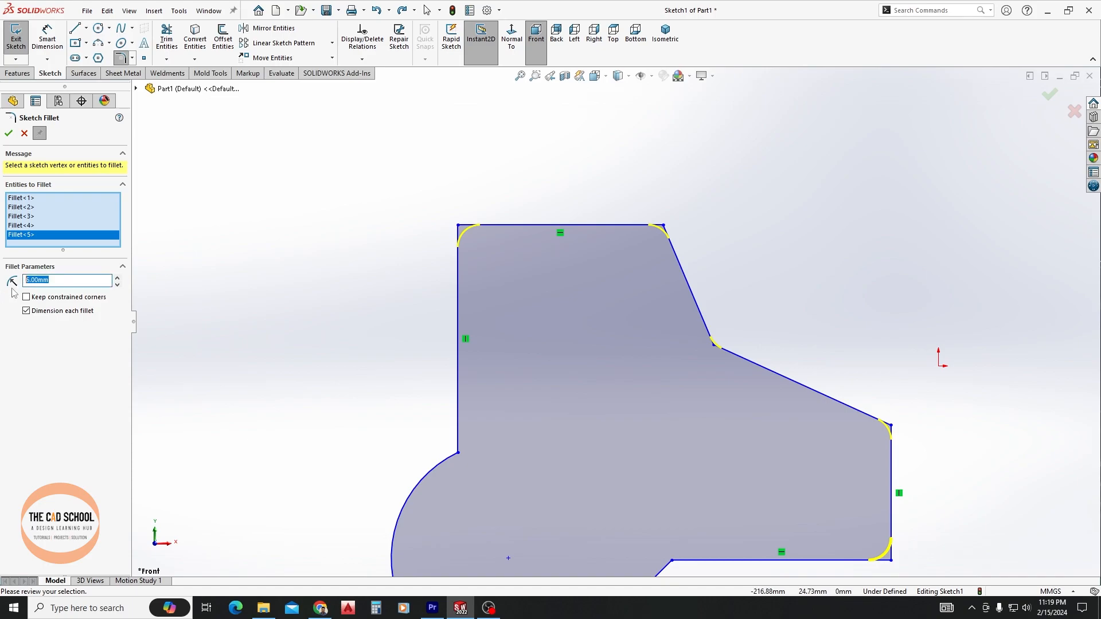
pyautogui.write('3')
pyautogui.press('Return')
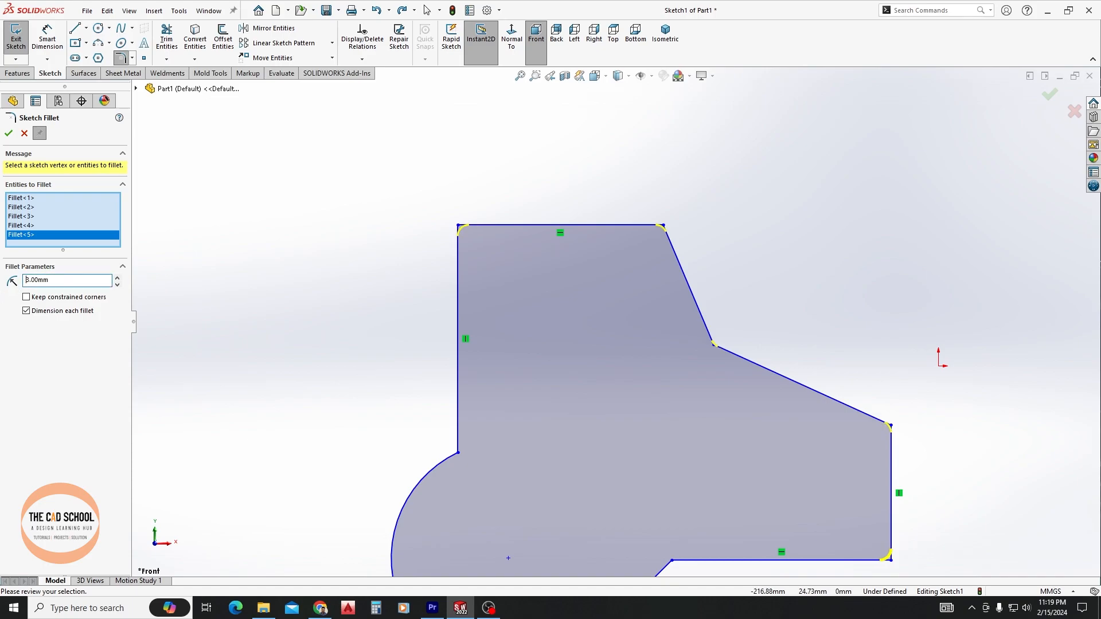
pyautogui.click(9, 134)
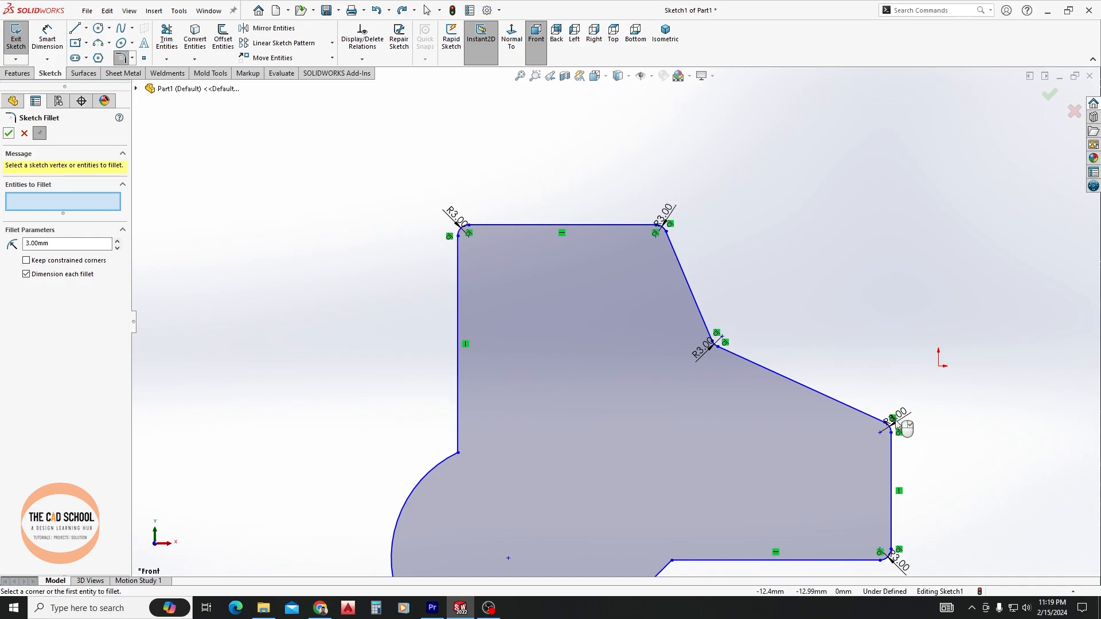
# Turn off dimensioning of each individual fillet and undo the five 3 mm corner fillets.
pyautogui.click(27, 275)
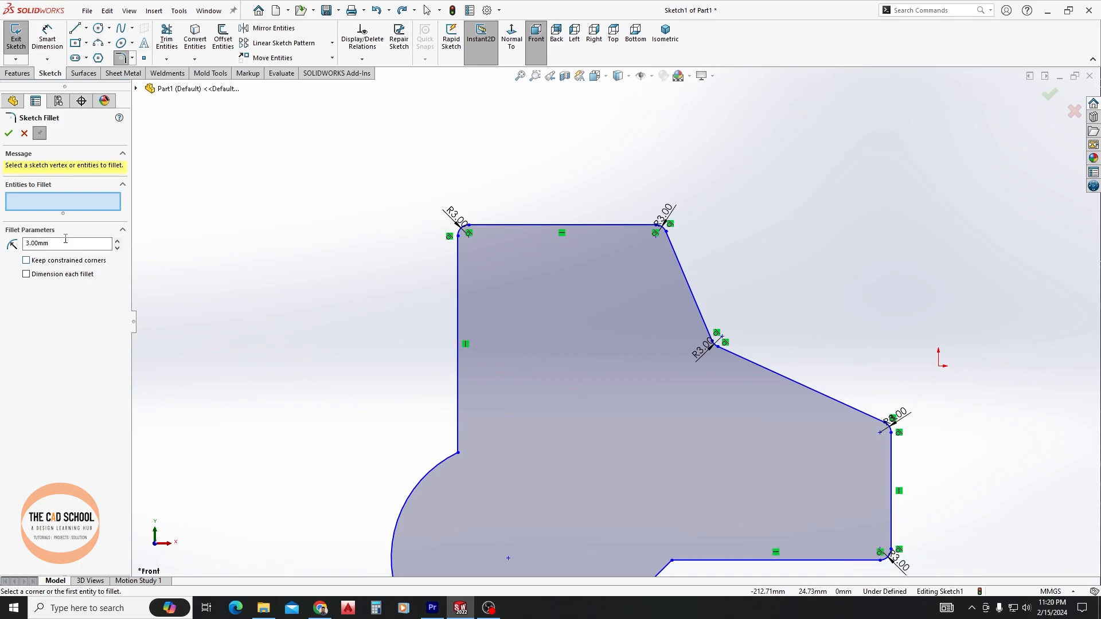
pyautogui.click(9, 133)
pyautogui.hotkey('ctrl', 'z')
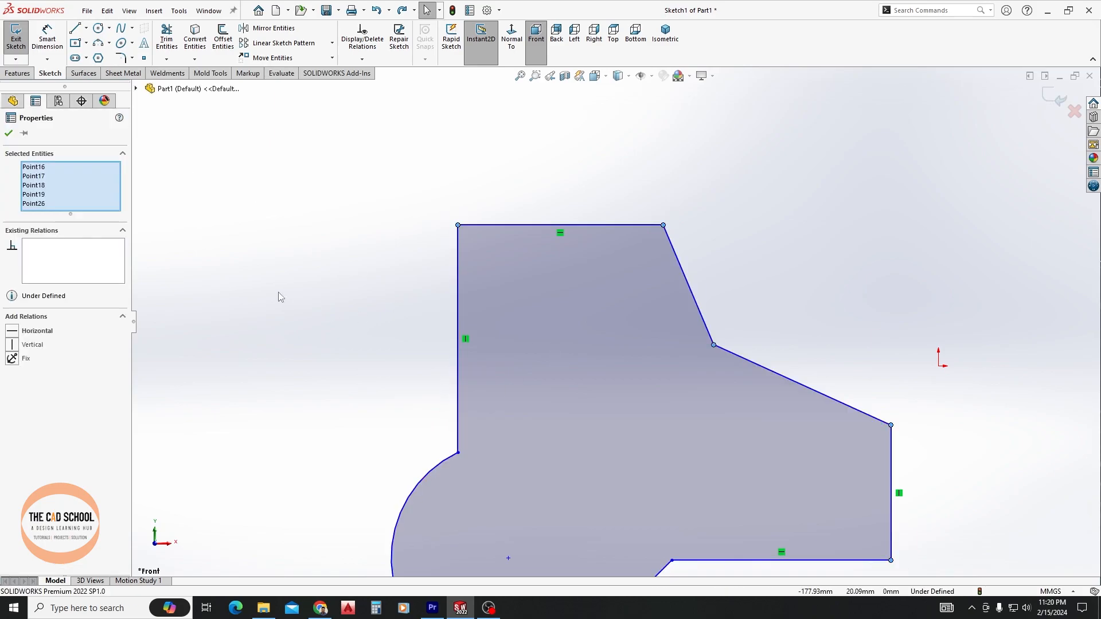
pyautogui.click(353, 154)
# Fillet both top corners, the inner corner and both ends of the right vertical line with a 5 mm radius, without individual dimensions.
pyautogui.click(121, 57)
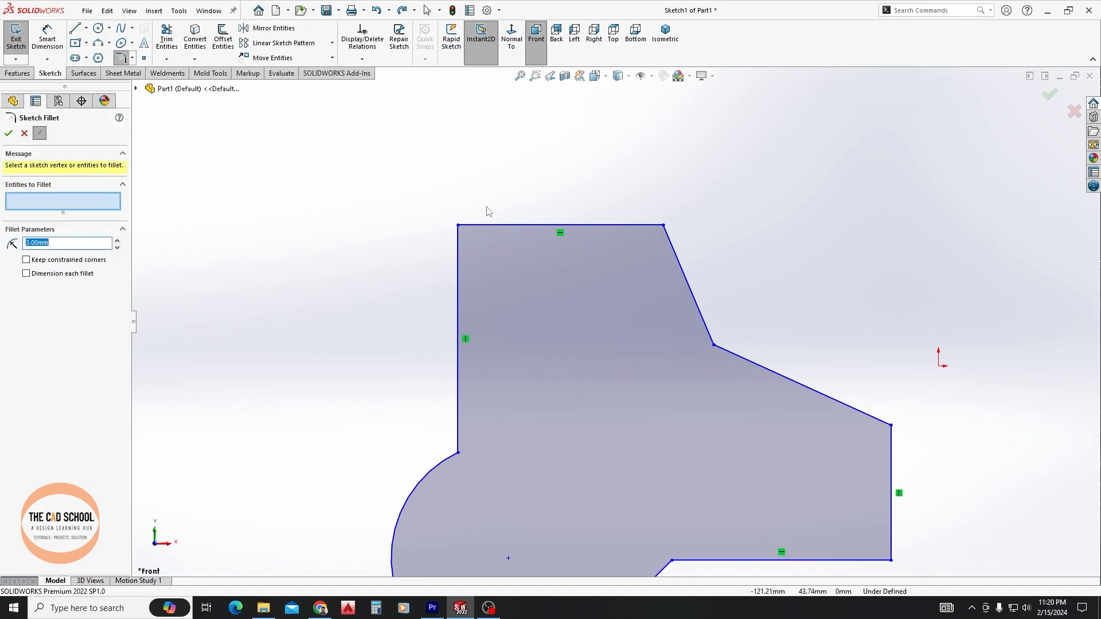
pyautogui.click(459, 227)
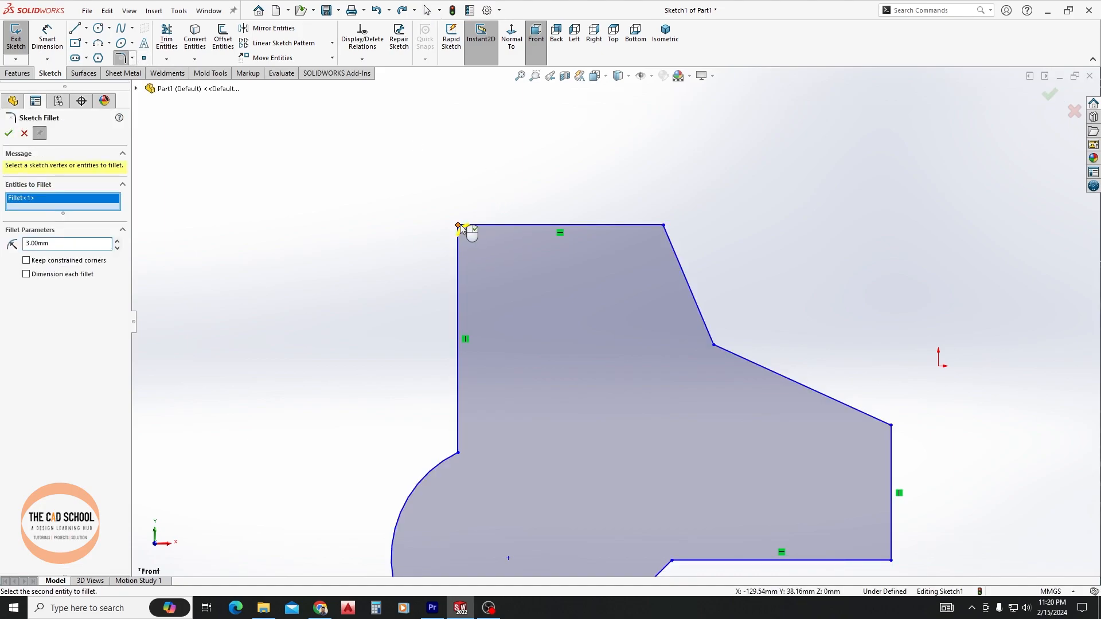
pyautogui.click(664, 227)
pyautogui.click(713, 345)
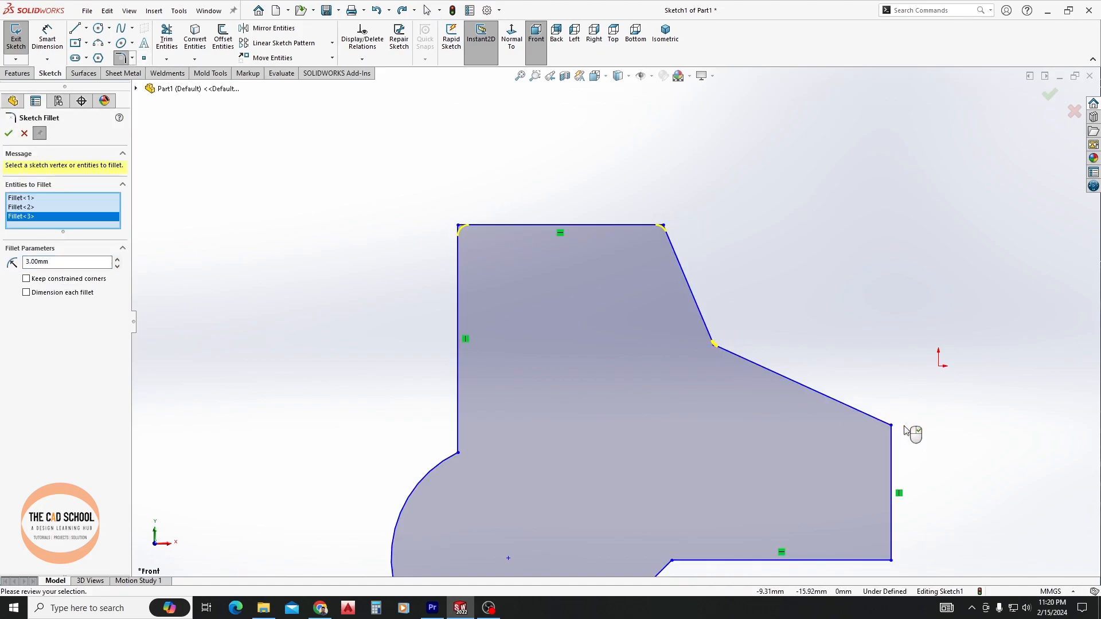
pyautogui.click(891, 426)
pyautogui.click(891, 560)
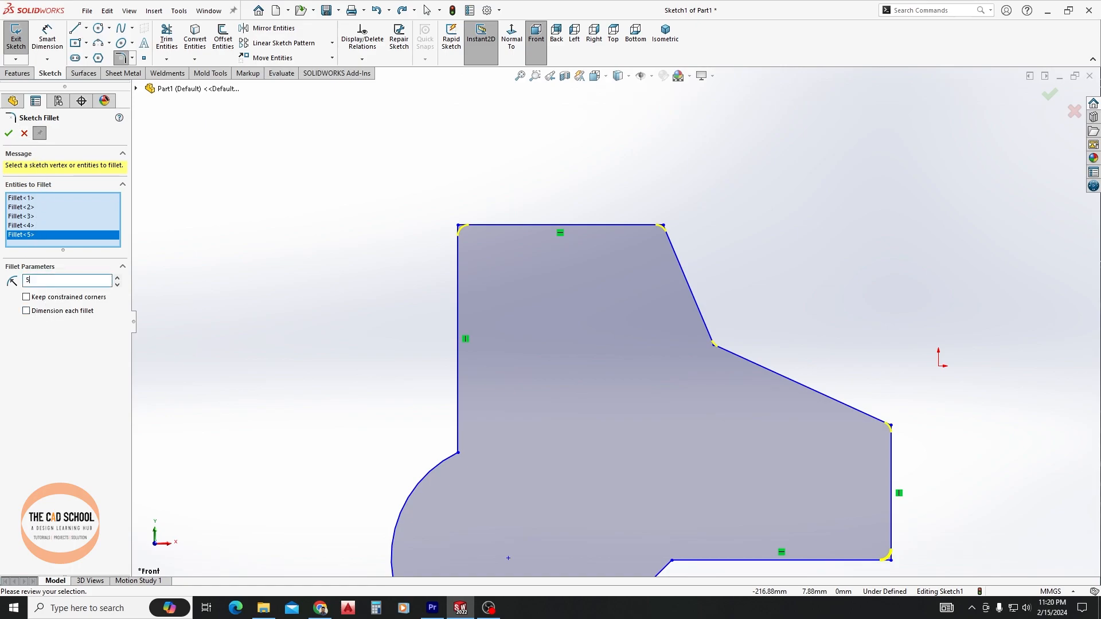
pyautogui.press('Return')
pyautogui.click(9, 134)
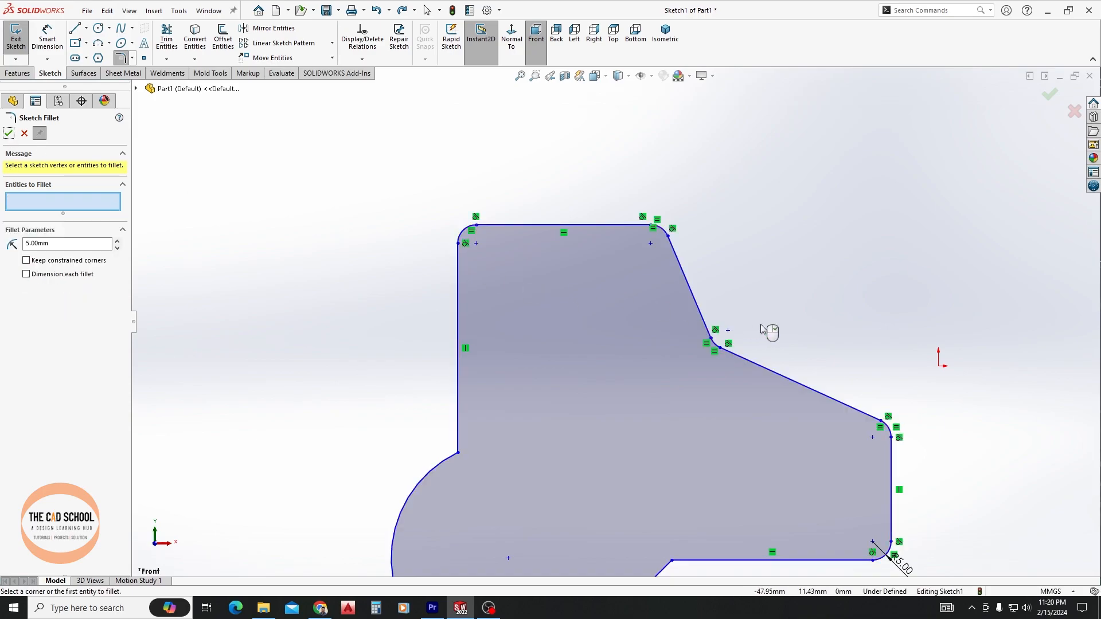
pyautogui.scroll(-3, 763, 333)
pyautogui.scroll(4, 636, 324)
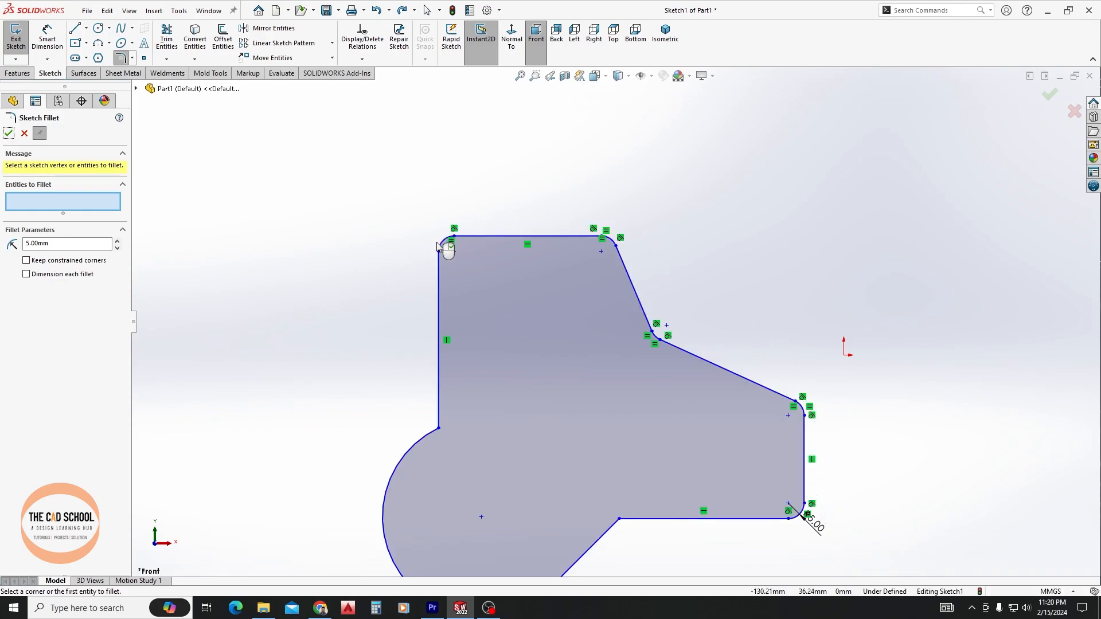
# Set the radius dimension of the lower-right corner fillet to 8 mm and highlight the inner corner fillet's equal relation.
pyautogui.press('Escape')
pyautogui.doubleClick(818, 523)
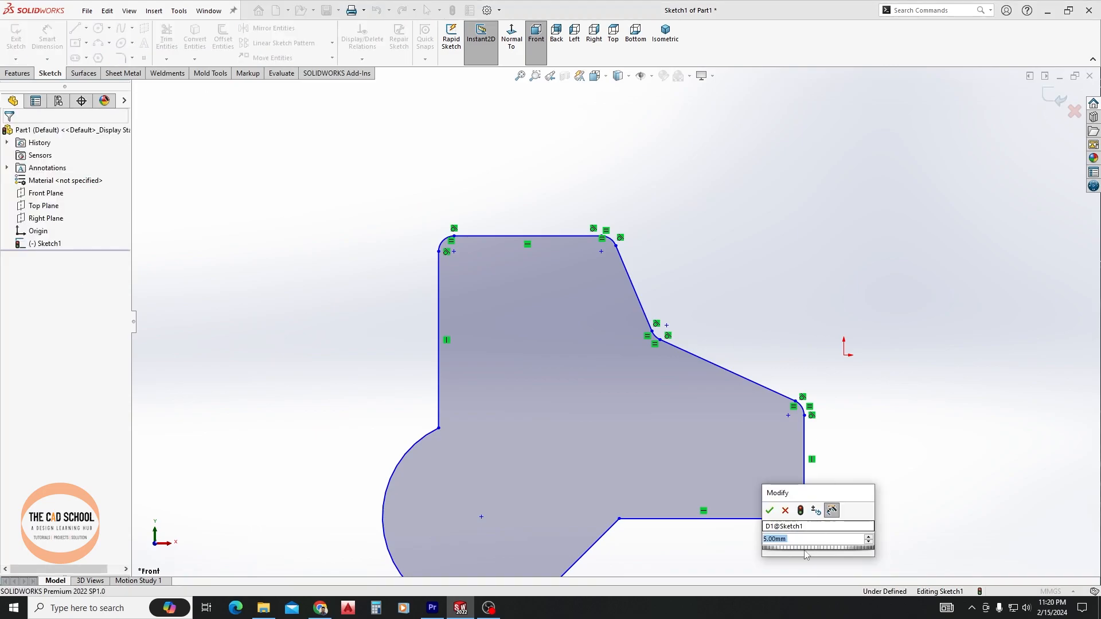
pyautogui.write('8')
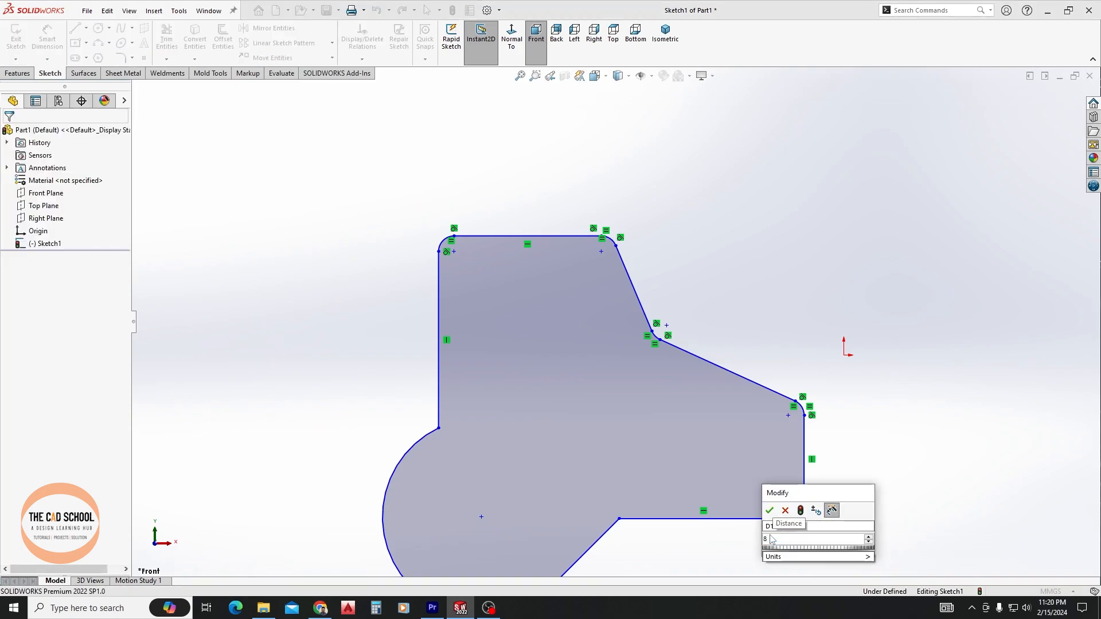
pyautogui.press('Return')
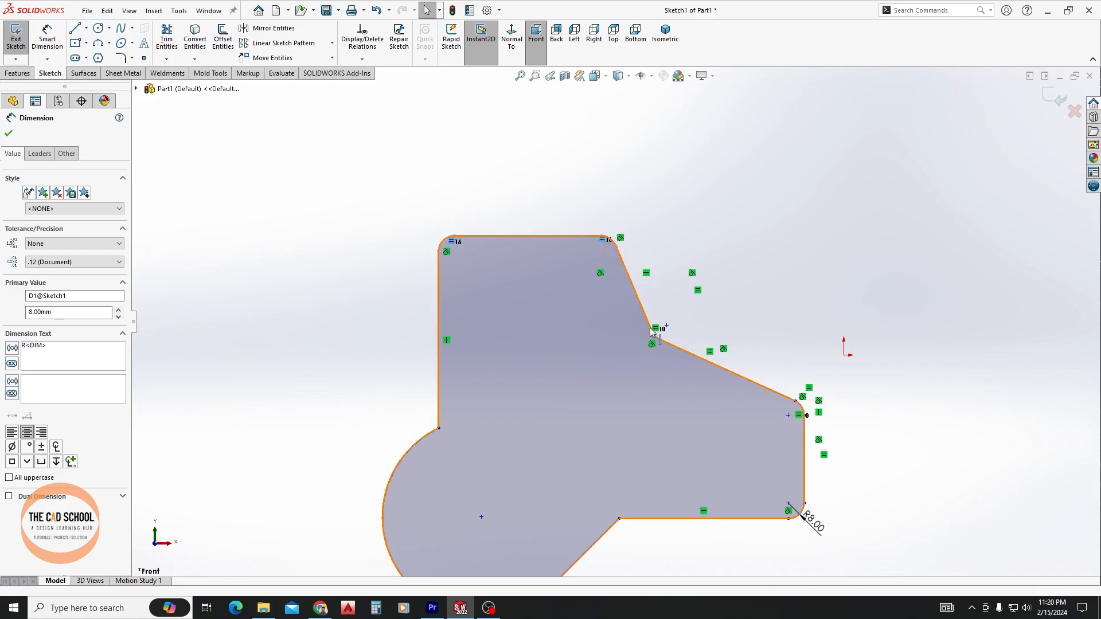
pyautogui.click(655, 328)
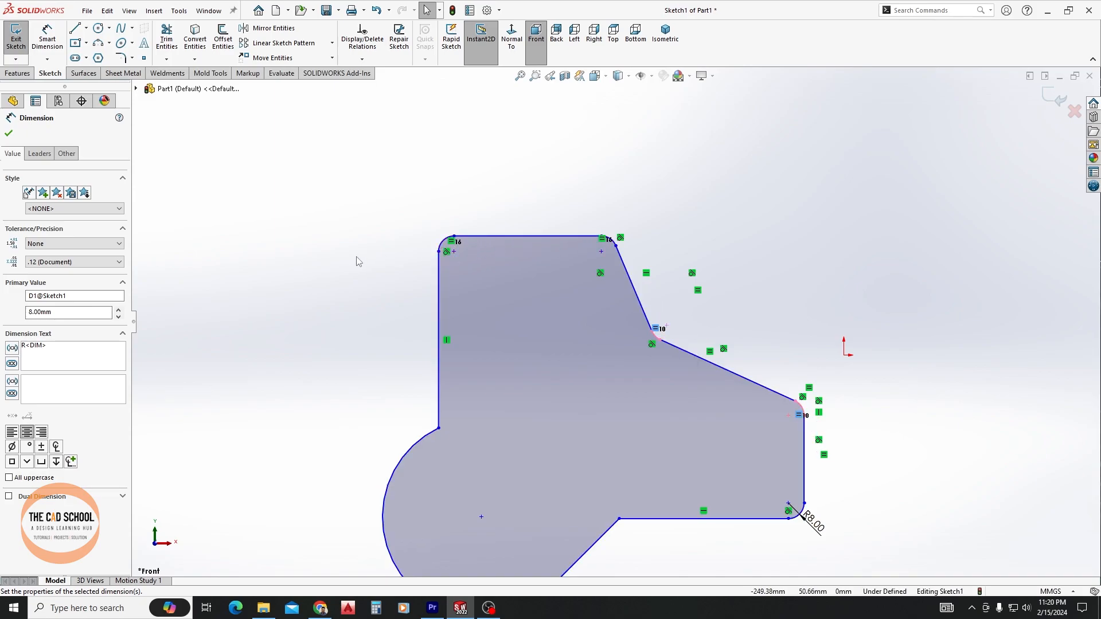
pyautogui.click(8, 135)
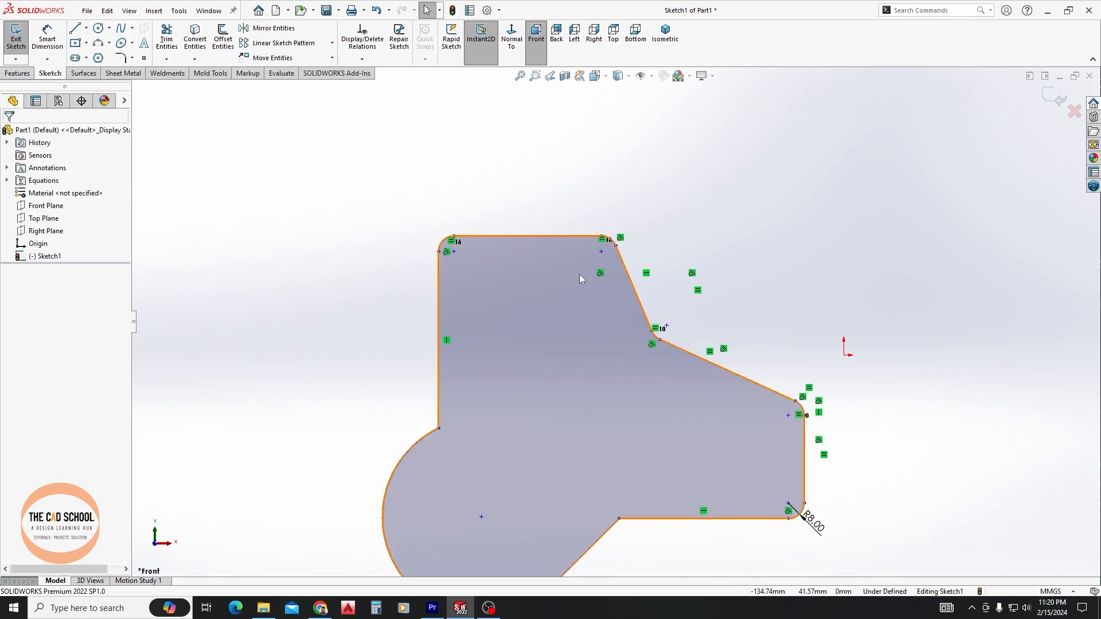
# Undo the radius change and the five equal corner fillets, restoring the profile's sharp corners.
pyautogui.hotkey('ctrl', 'z')
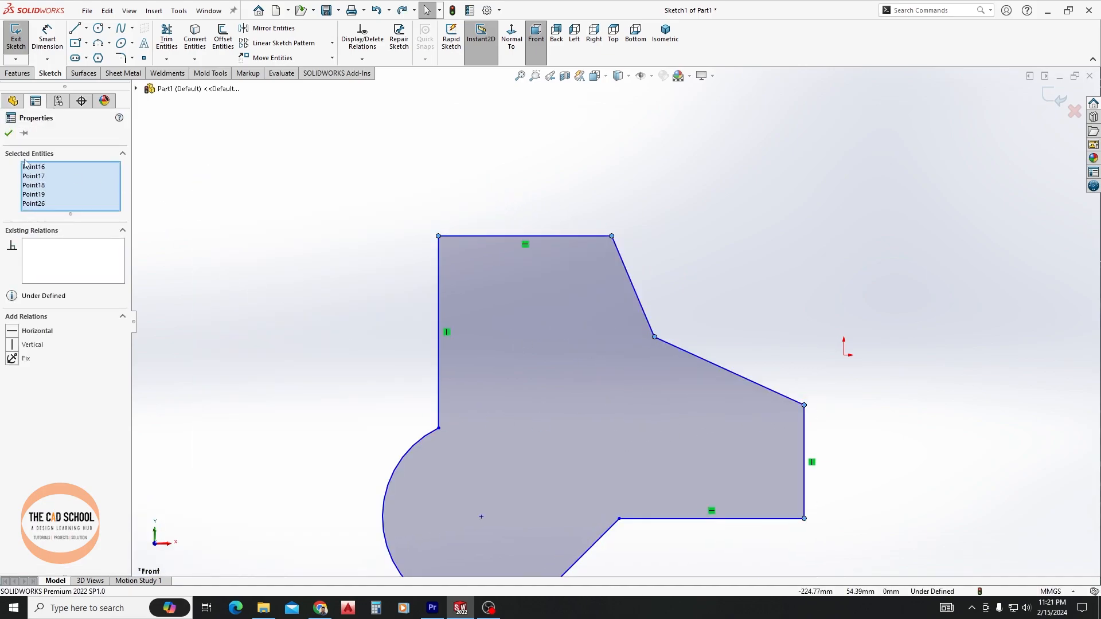
pyautogui.click(11, 135)
pyautogui.scroll(-2, 560, 230)
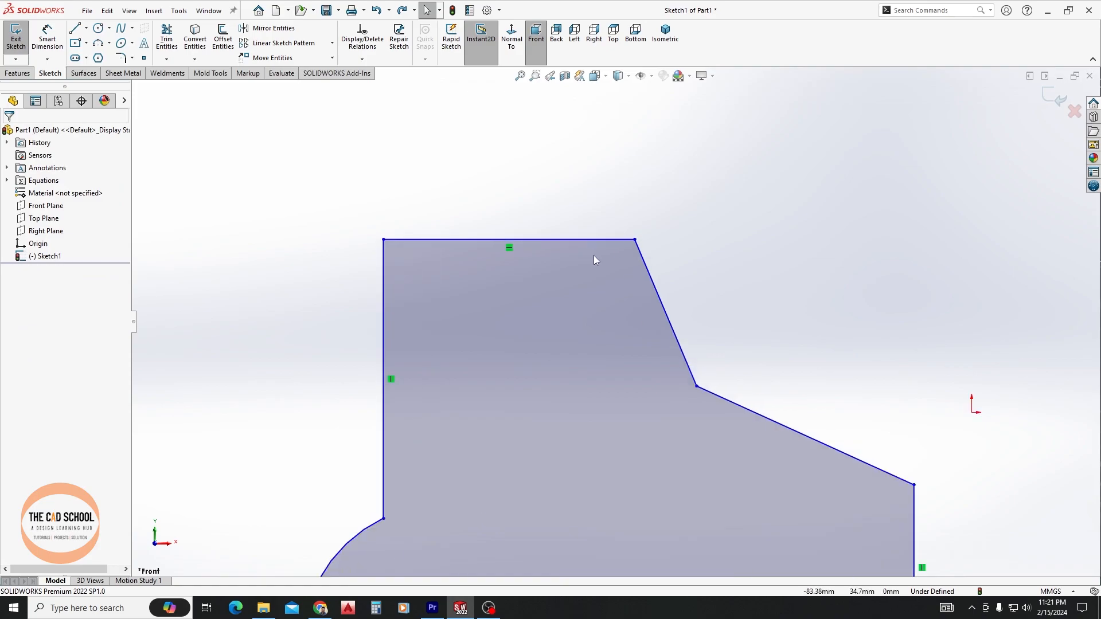
pyautogui.scroll(4, 615, 322)
pyautogui.scroll(2, 718, 410)
pyautogui.scroll(-3, 725, 451)
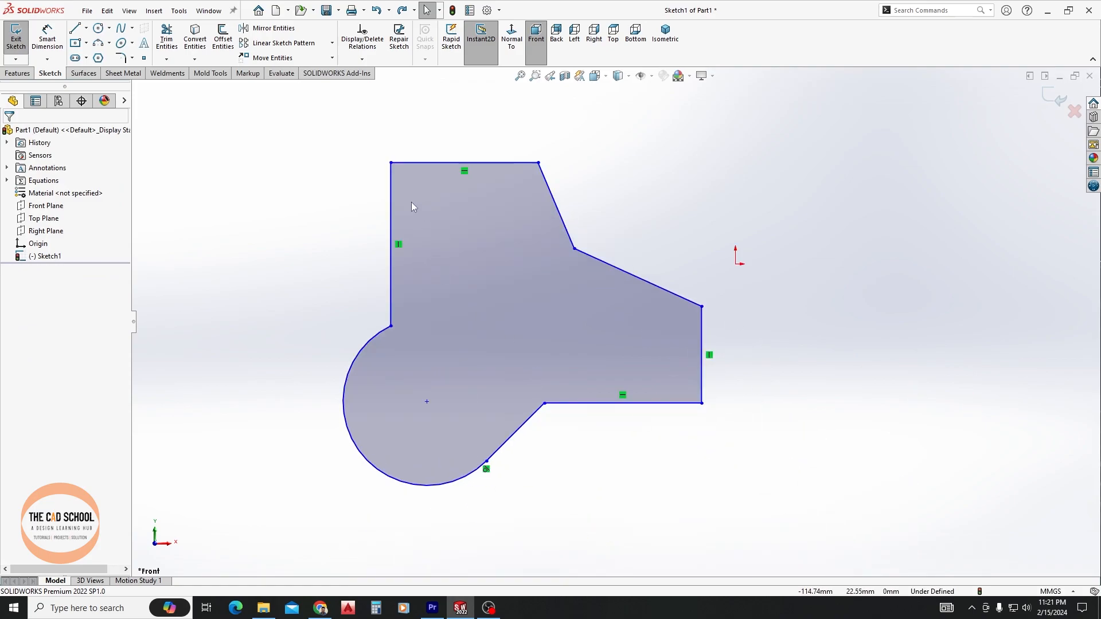
# Fillet all seven corners of the whole profile at once with a 5 mm radius and a dimension on each fillet.
pyautogui.click(122, 57)
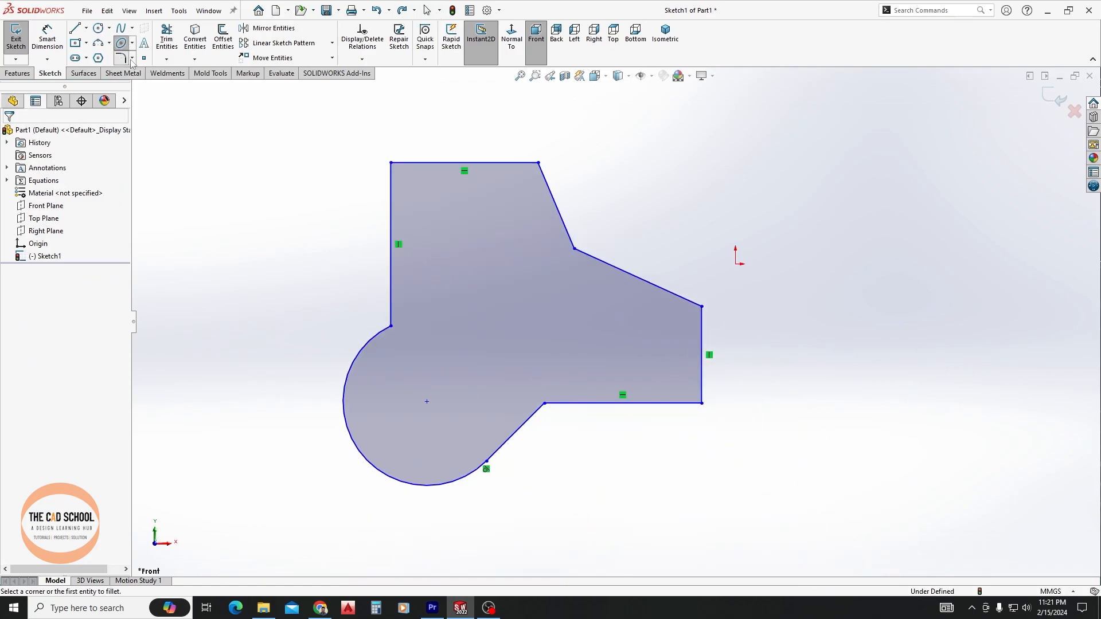
pyautogui.moveTo(270, 127)
pyautogui.mouseDown()
pyautogui.moveTo(725, 463)
pyautogui.moveTo(791, 558)
pyautogui.mouseUp()
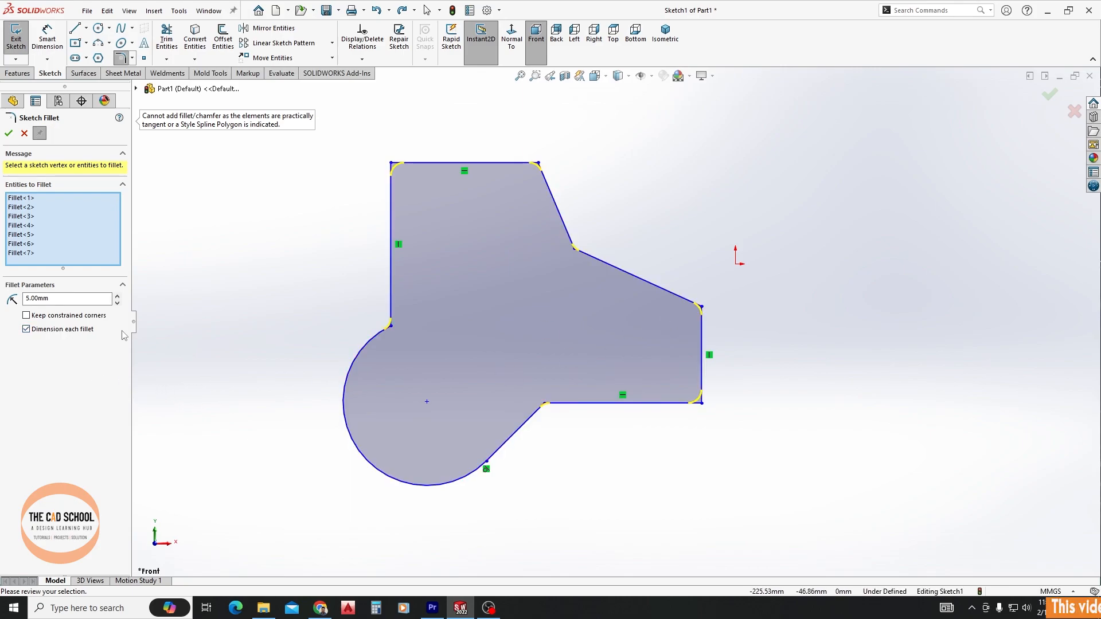
pyautogui.click(9, 133)
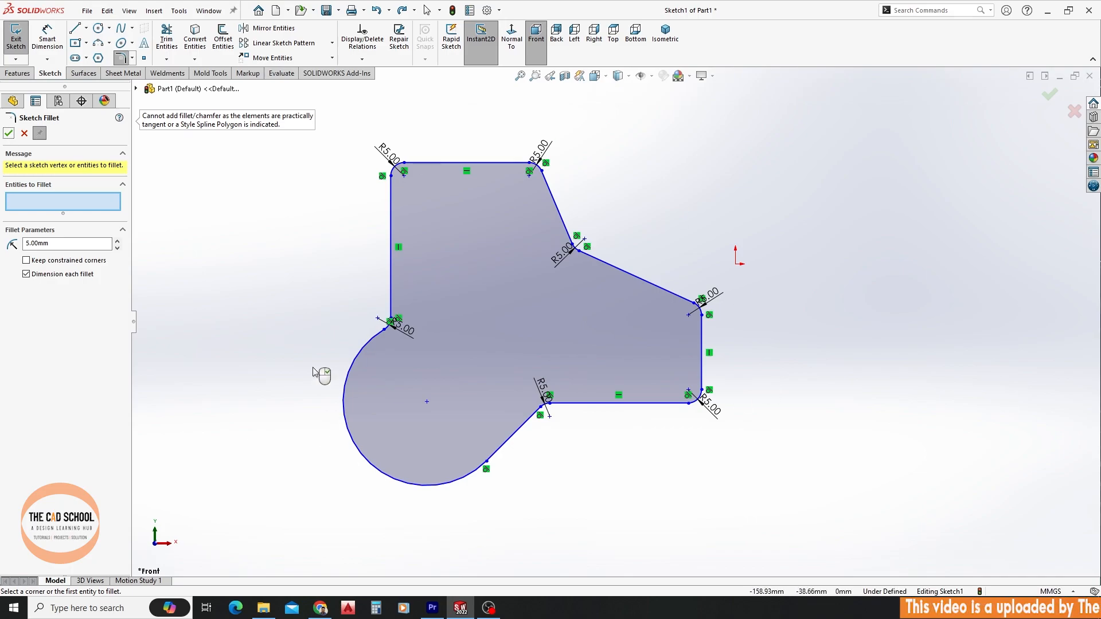
# Undo the seven corner fillets and clear the point selection.
pyautogui.hotkey('ctrl', 'z')
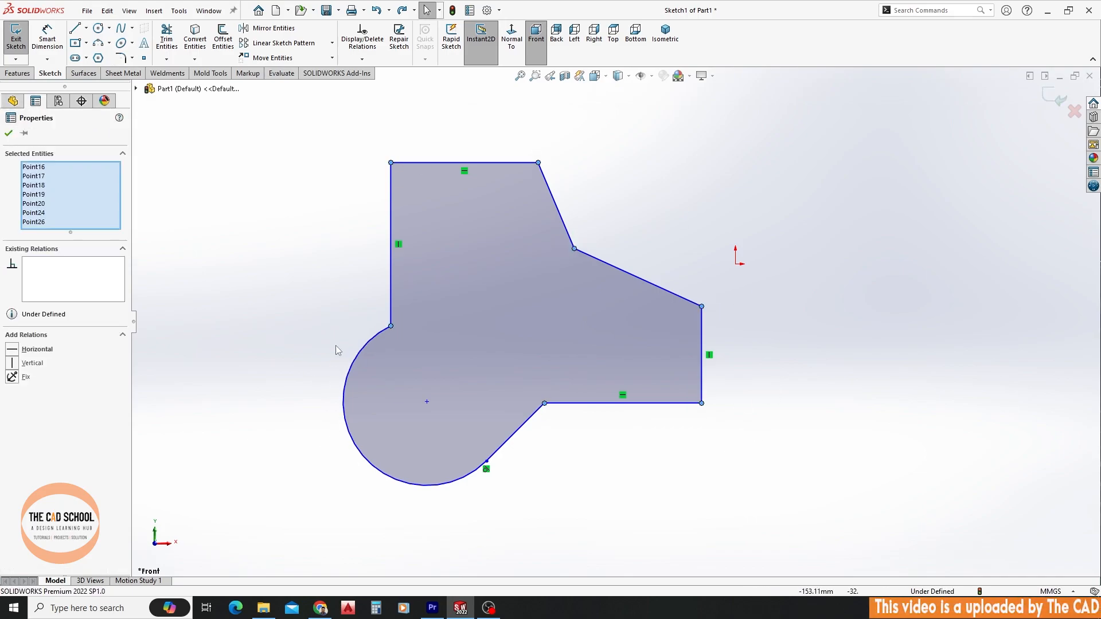
pyautogui.click(255, 247)
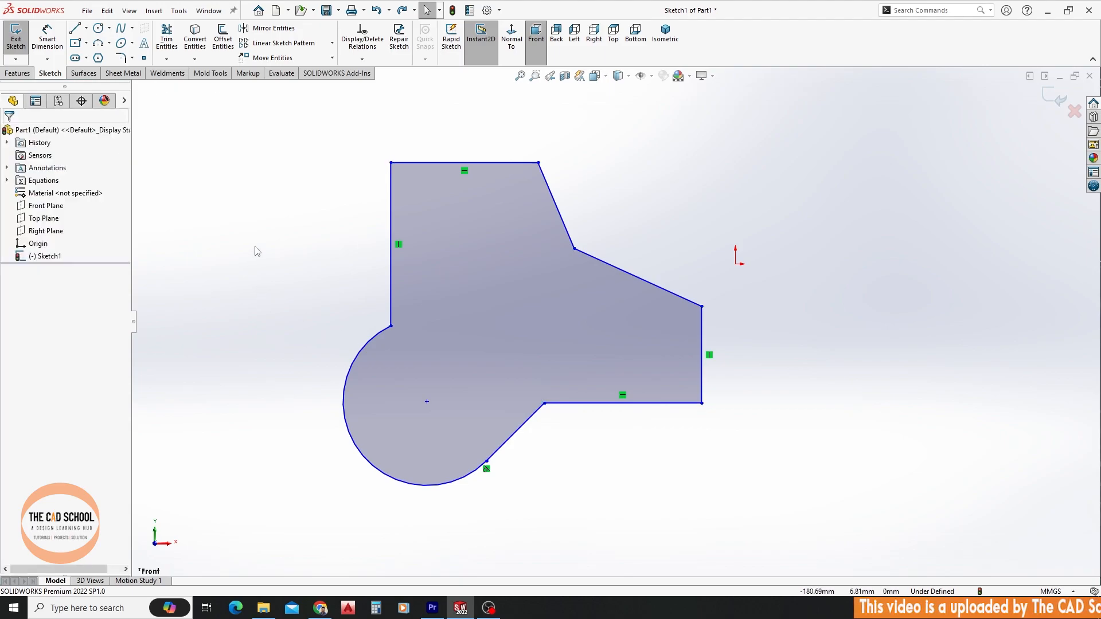
# Add equal-distance Sketch Chamfers of 10 mm on the profile's upper-left corner and 8 mm on its upper-right corner.
pyautogui.click(132, 58)
pyautogui.click(149, 86)
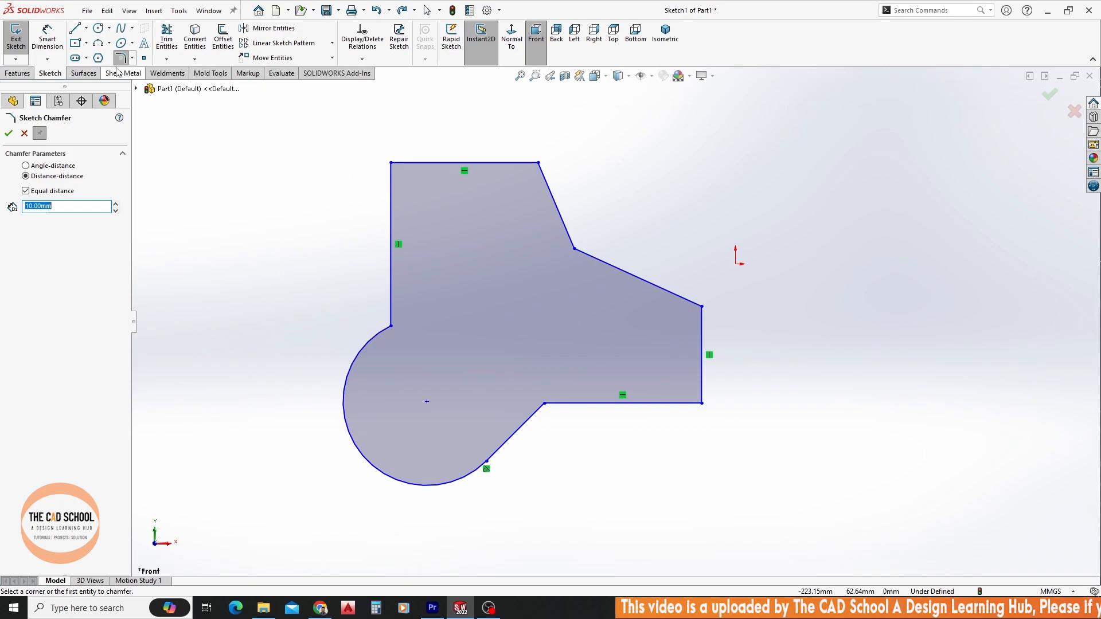
pyautogui.click(391, 163)
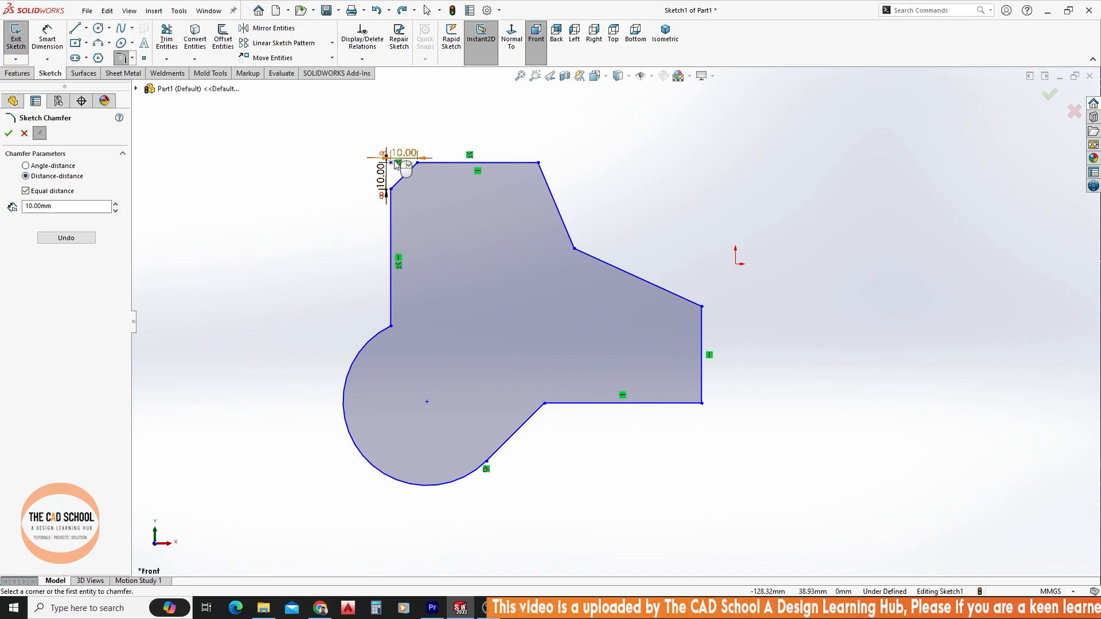
pyautogui.scroll(-3, 395, 169)
pyautogui.scroll(-2, 499, 235)
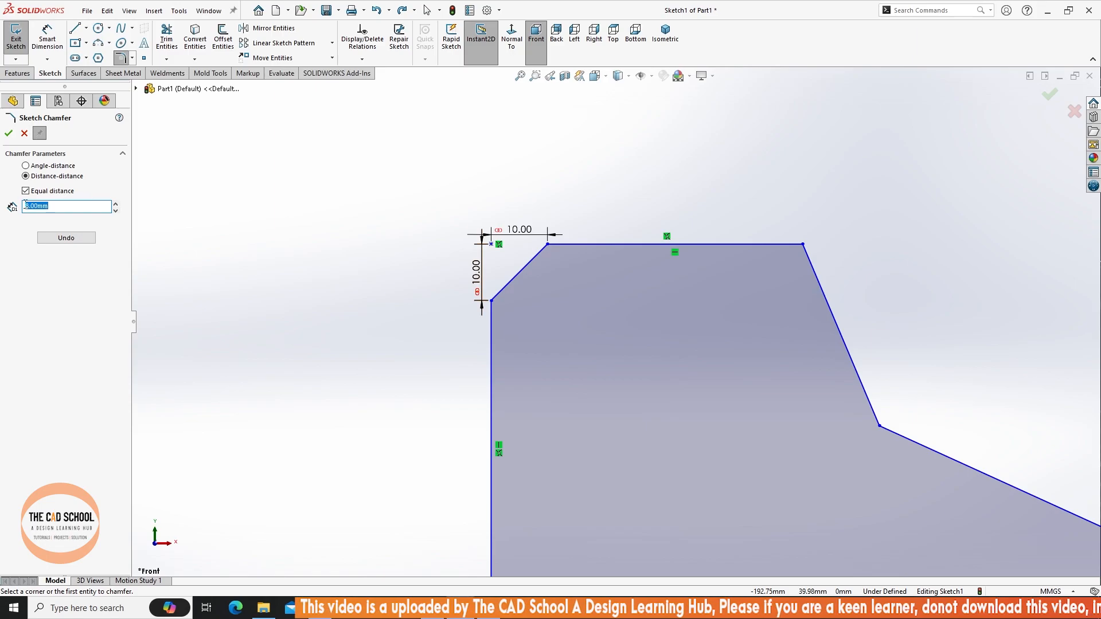
pyautogui.click(803, 244)
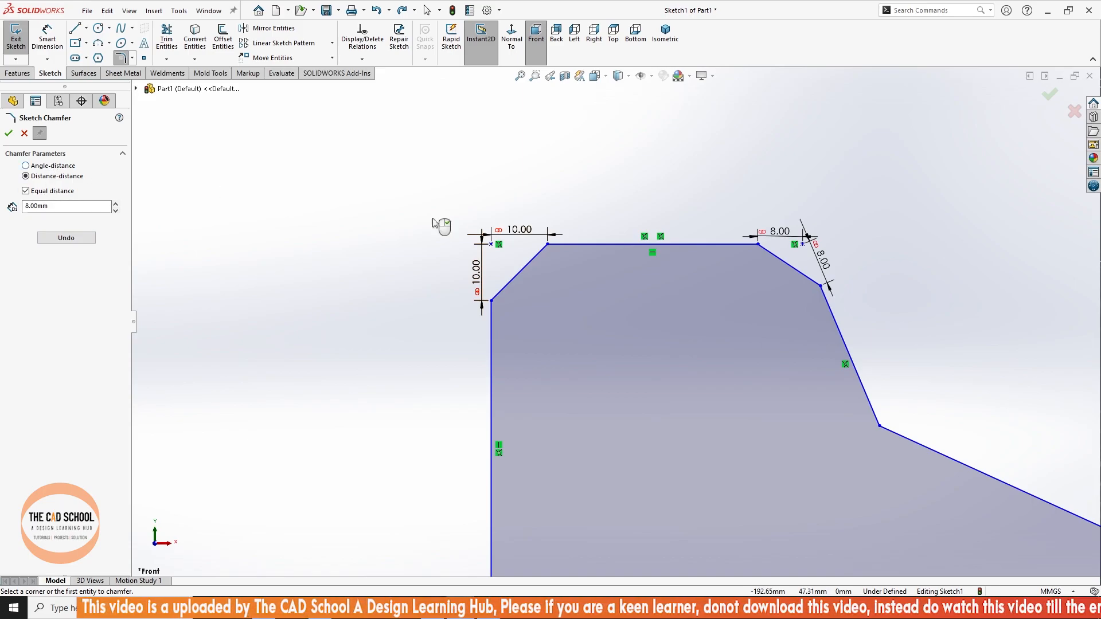
pyautogui.press('Escape')
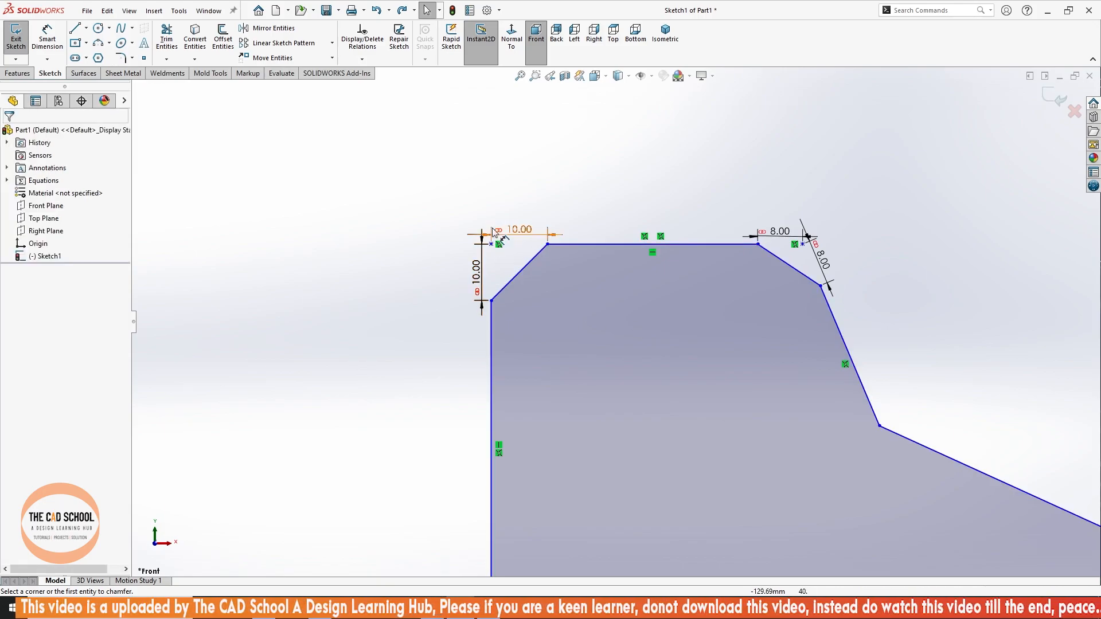
# Set the upper-left chamfer's vertical distance dimension to 5 mm.
pyautogui.doubleClick(475, 277)
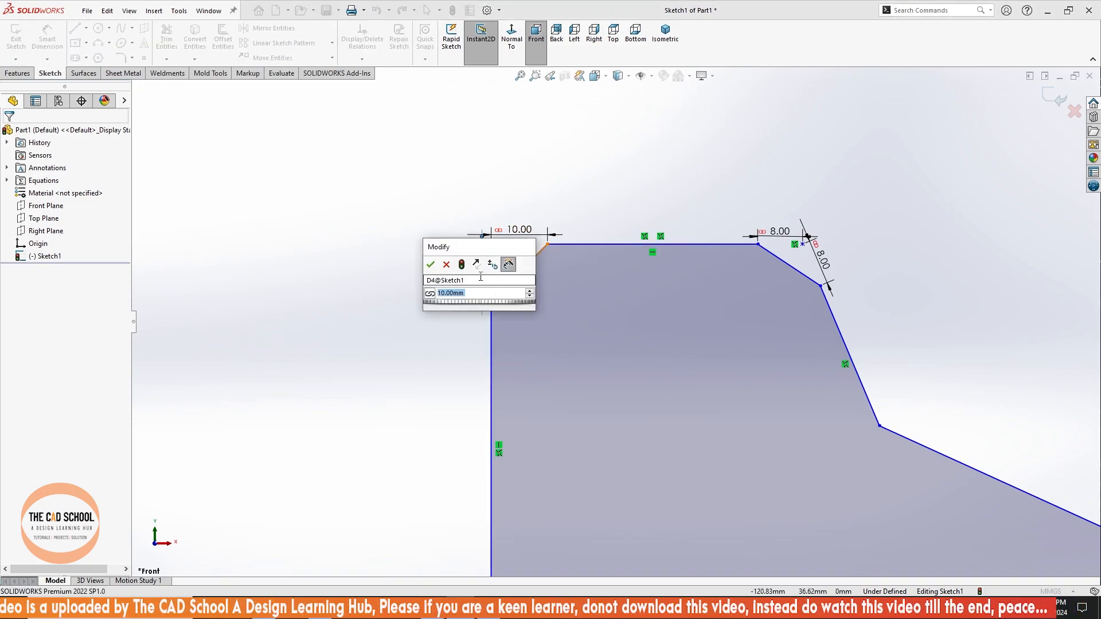
pyautogui.write('5')
pyautogui.press('Return')
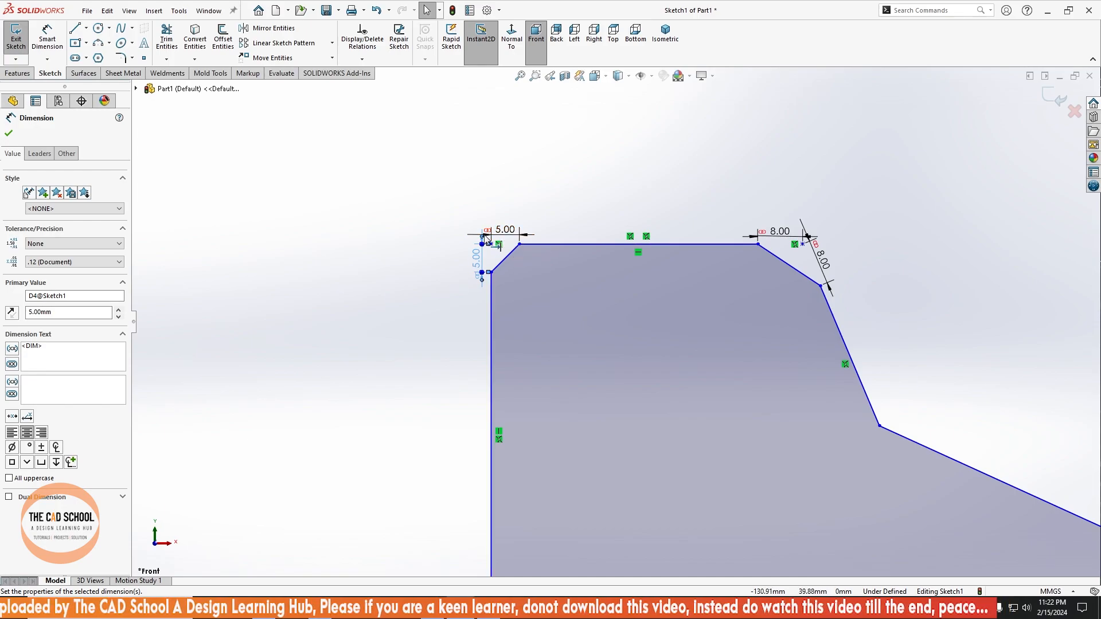
pyautogui.click(462, 277)
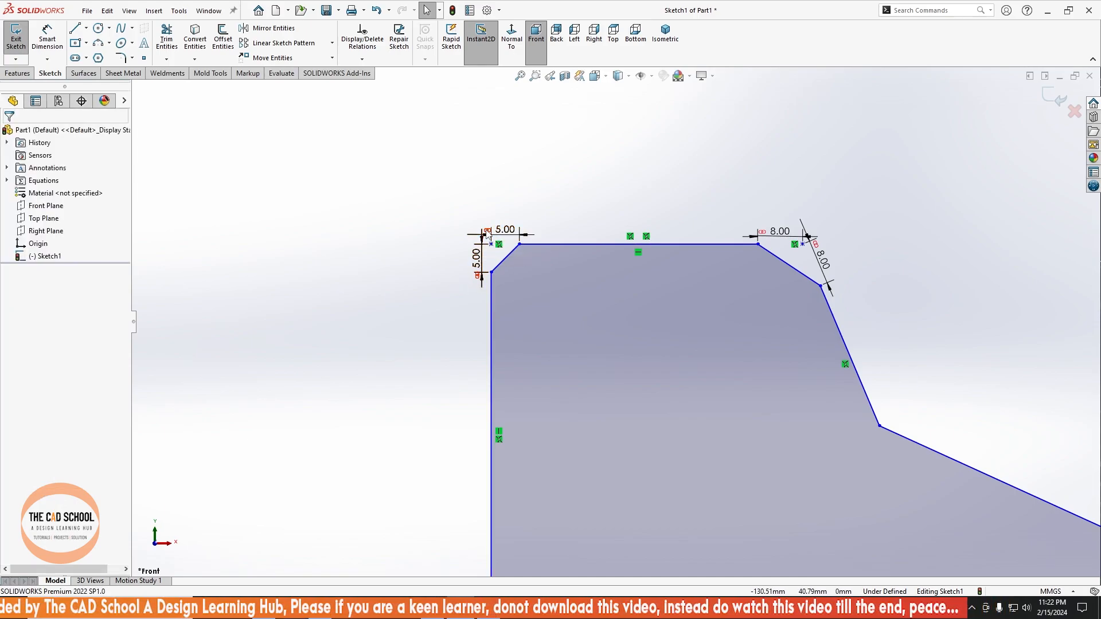
# Undo the chamfer dimension edit and both chamfers at the top of the profile.
pyautogui.scroll(2, 489, 234)
pyautogui.scroll(-4, 507, 249)
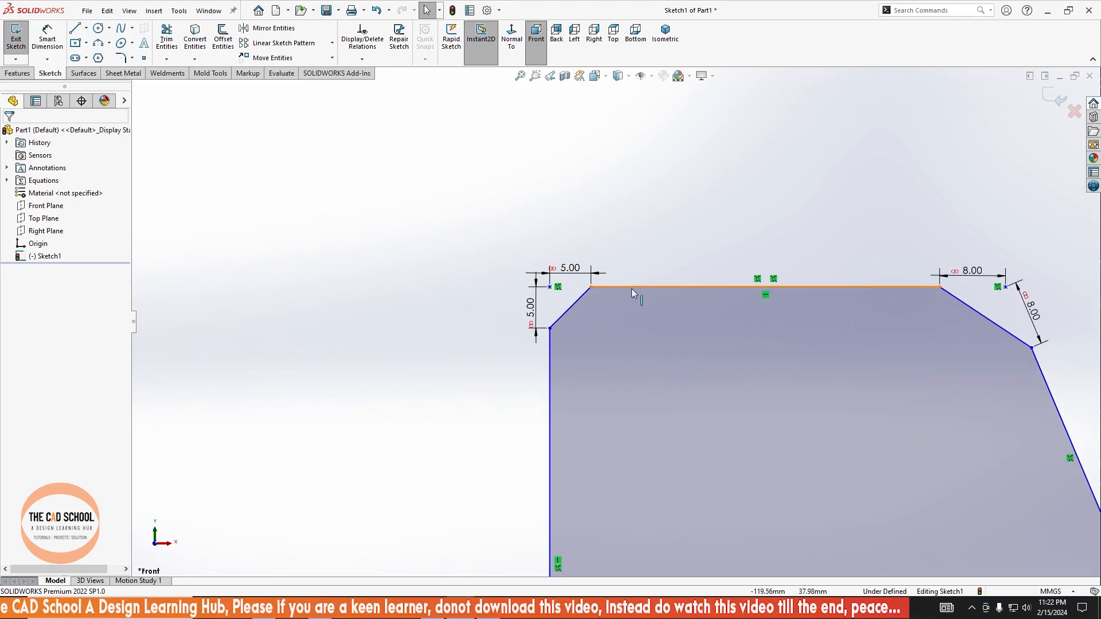
pyautogui.scroll(-2, 632, 288)
pyautogui.scroll(2, 565, 290)
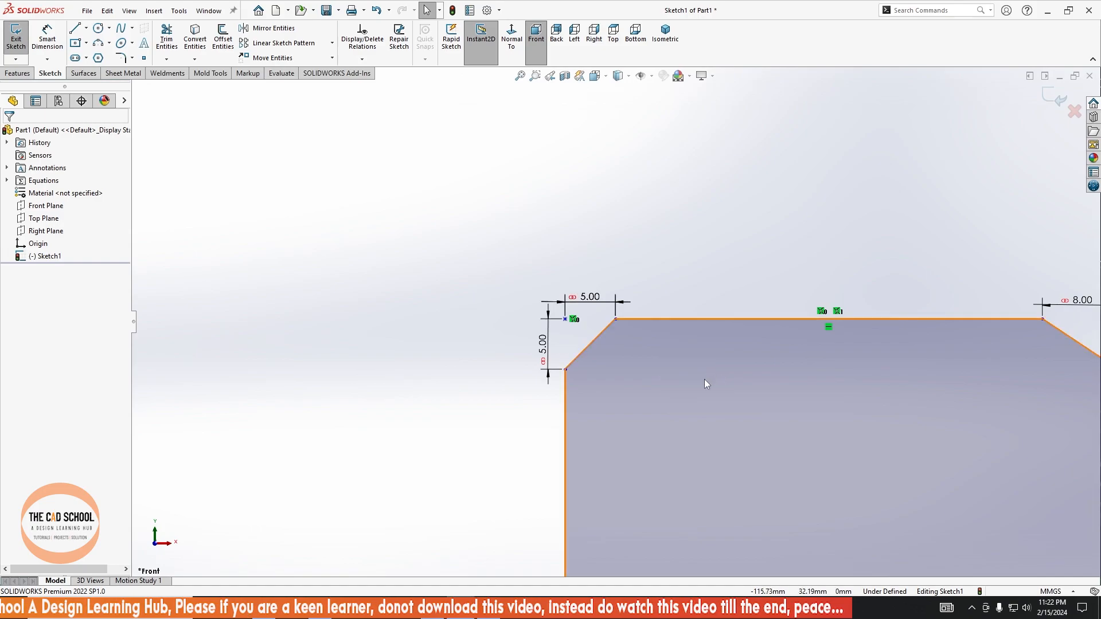
pyautogui.scroll(3, 704, 380)
pyautogui.hotkey('ctrl', 'z')
pyautogui.hotkey('ctrl', 'z')
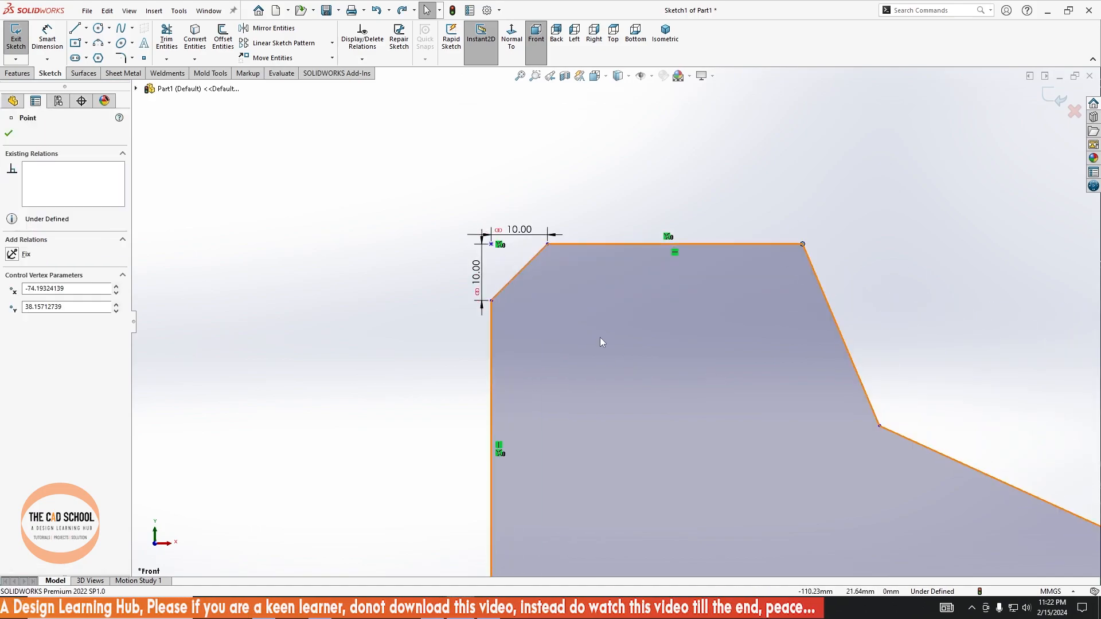
pyautogui.hotkey('ctrl', 'z')
pyautogui.press('Escape')
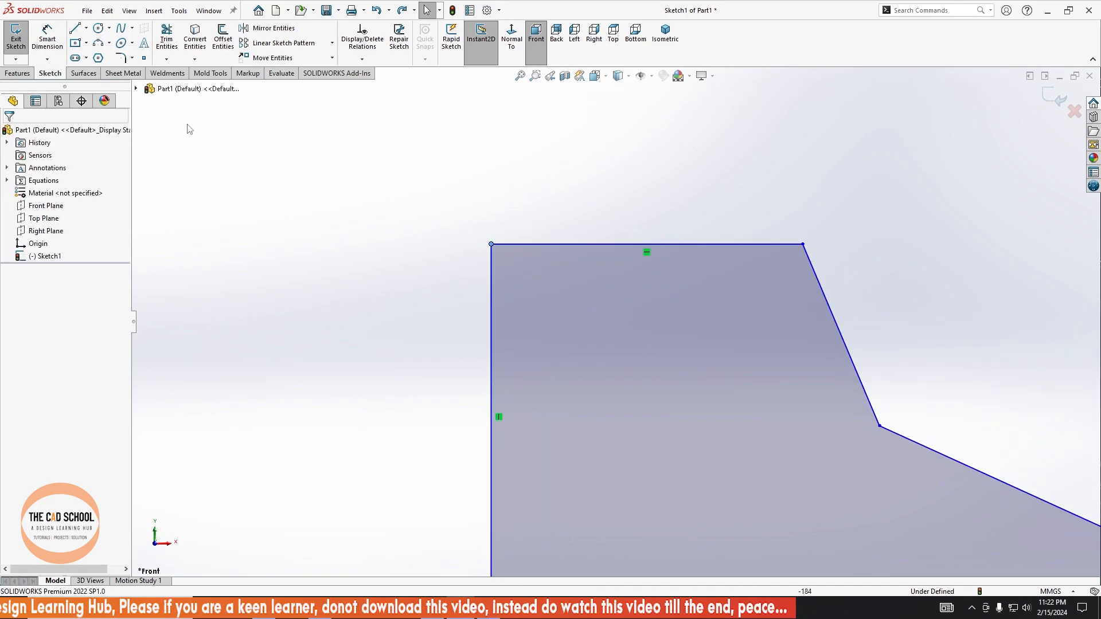
# Chamfer the profile's upper-left corner again using Distance-distance with an equal distance of 10 mm.
pyautogui.click(131, 58)
pyautogui.click(147, 86)
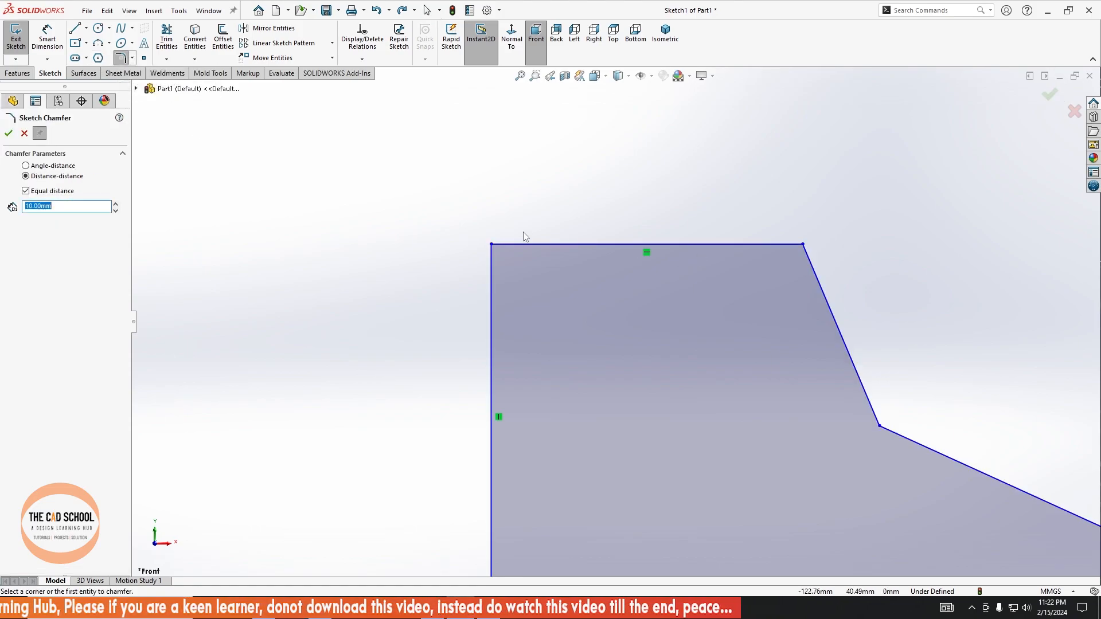
pyautogui.click(491, 245)
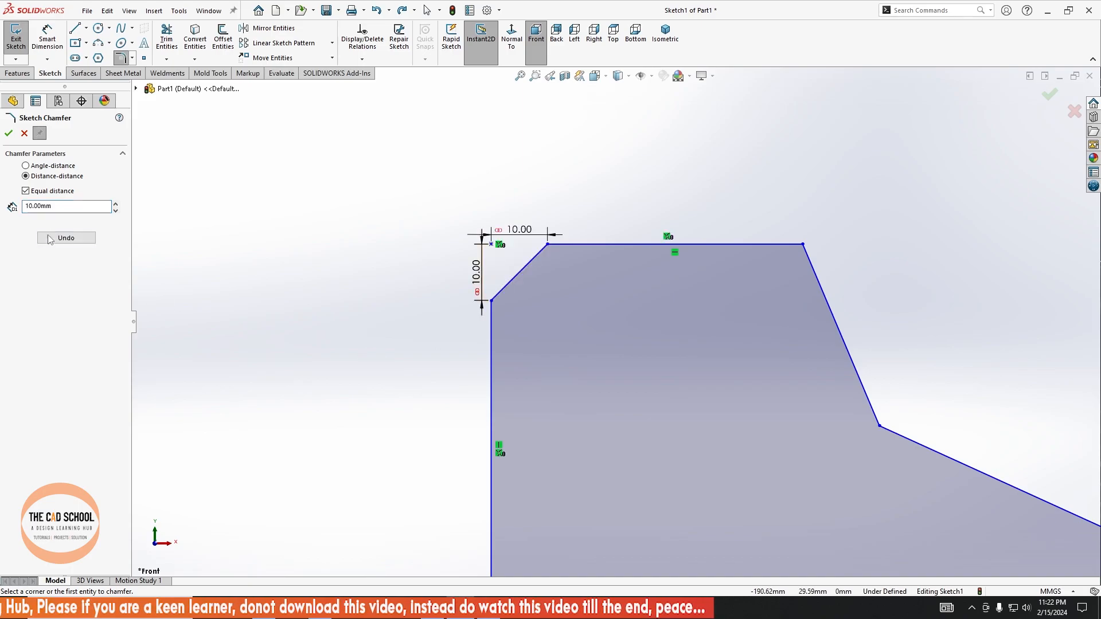
# Undo the upper-left equal-distance chamfer and rechamfer that corner using Distance-distance with Equal distance off and both distances at 10 mm.
pyautogui.press('Escape')
pyautogui.hotkey('ctrl', 'z')
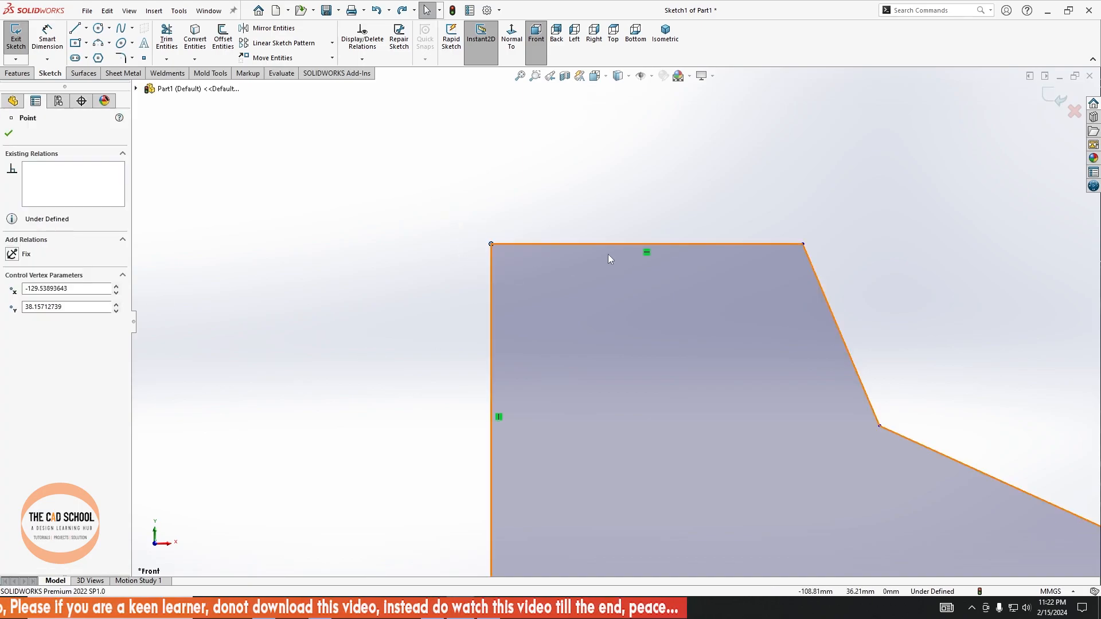
pyautogui.click(132, 58)
pyautogui.click(150, 85)
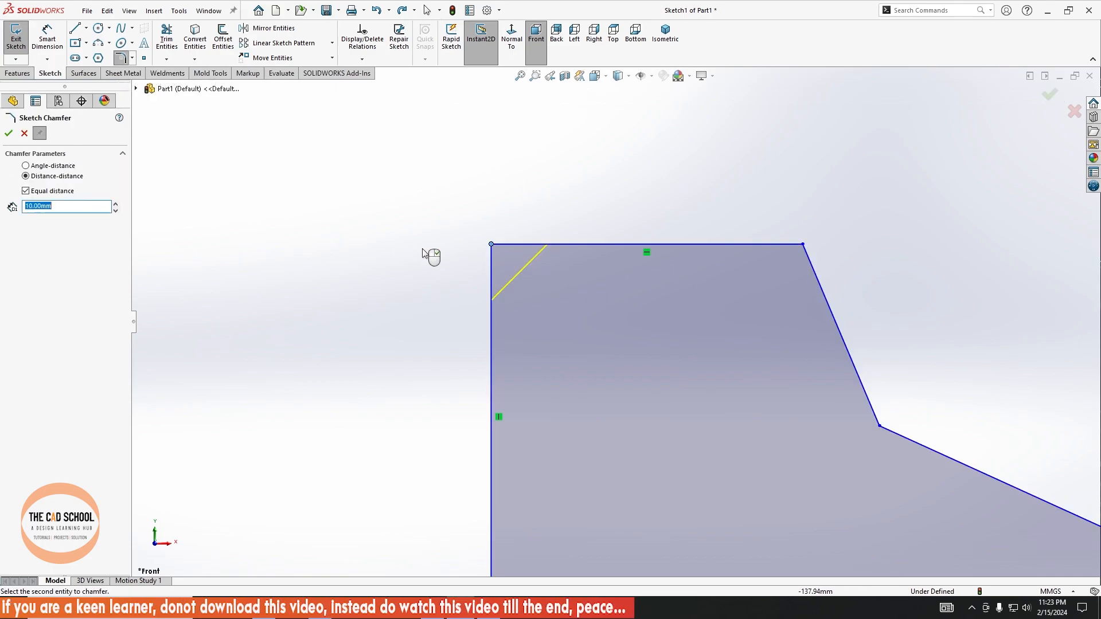
pyautogui.click(26, 191)
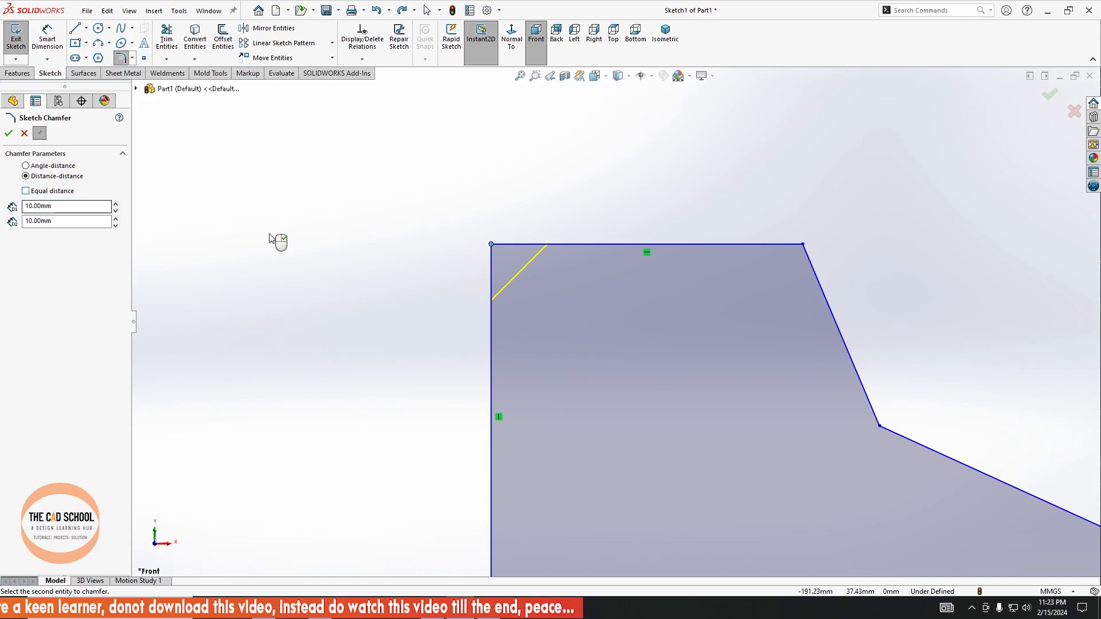
pyautogui.click(804, 245)
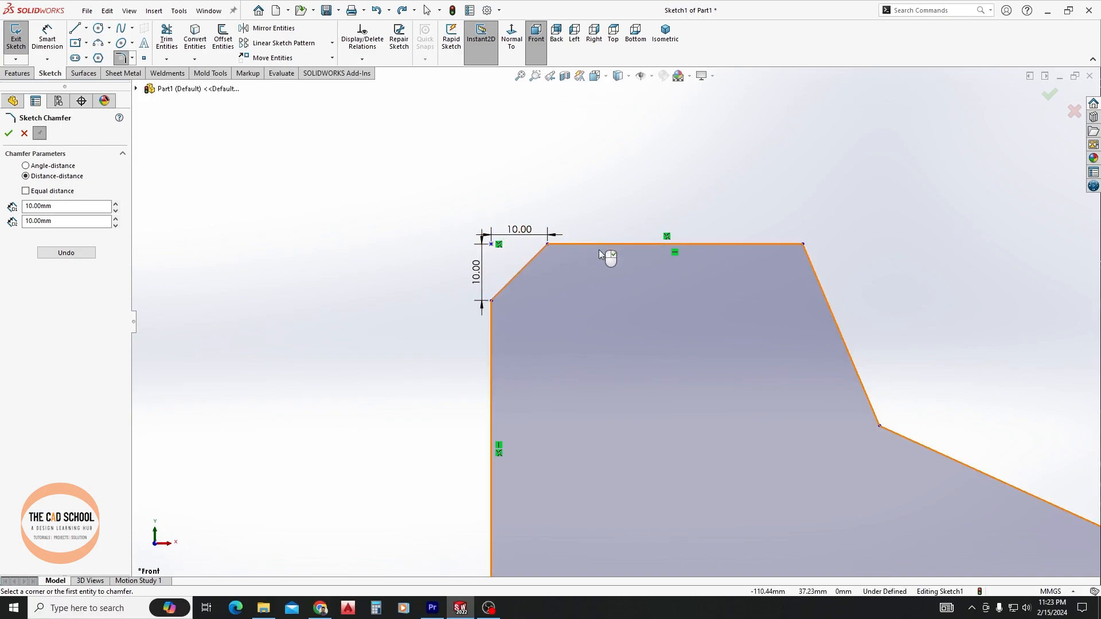
# Undo the upper-left chamfer and rebuild it using Distance-distance with Equal distance on at 10 mm.
pyautogui.hotkey('ctrl', 'z')
pyautogui.click(433, 177)
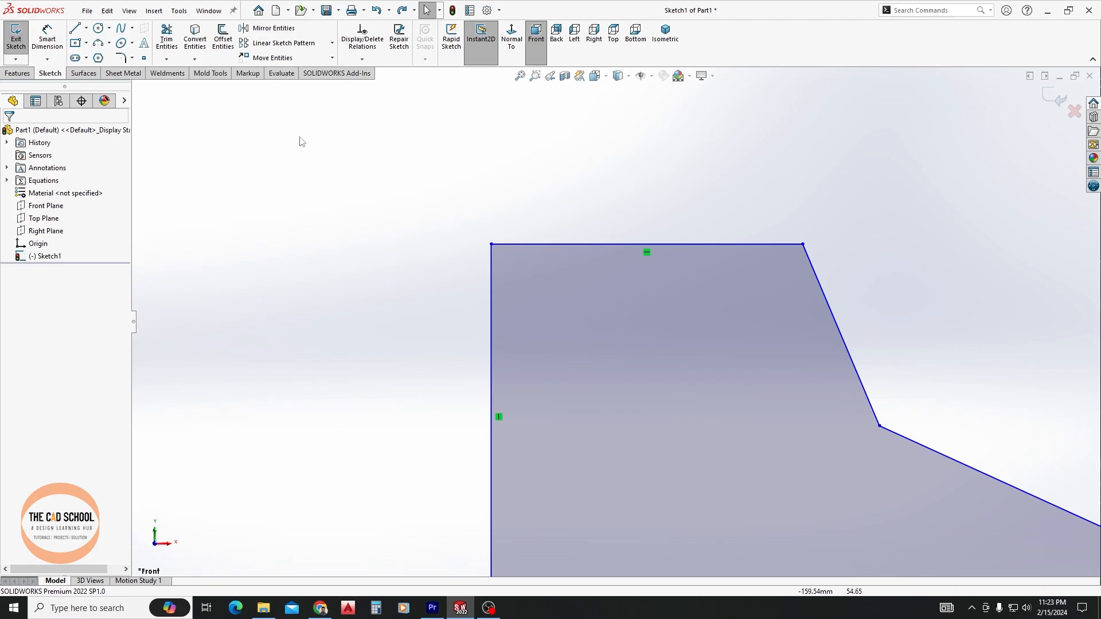
pyautogui.click(132, 58)
pyautogui.click(158, 86)
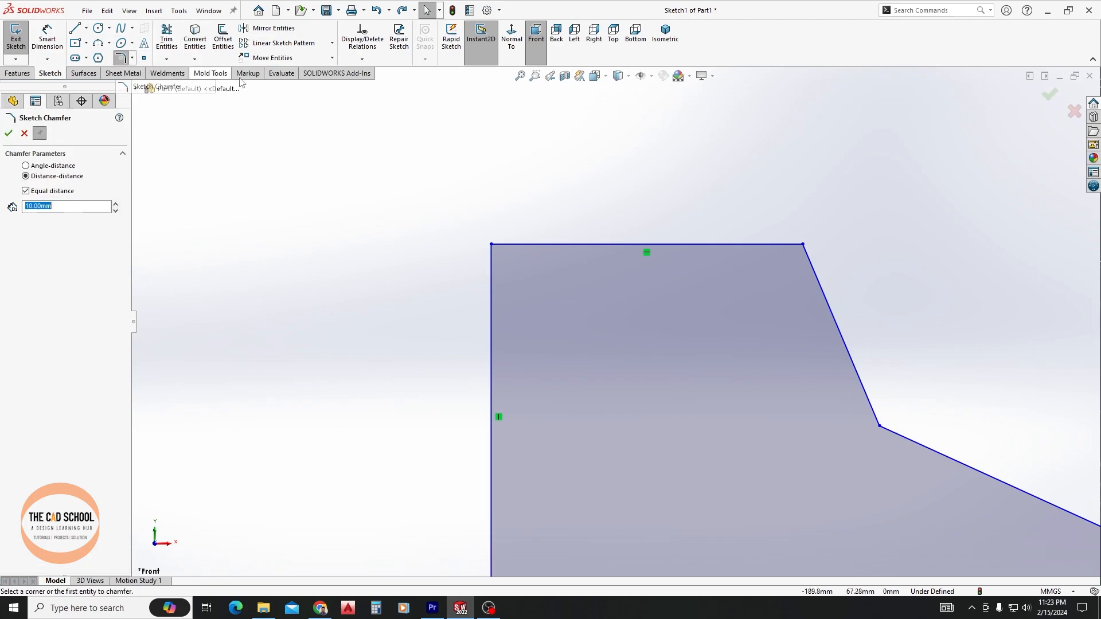
pyautogui.click(492, 244)
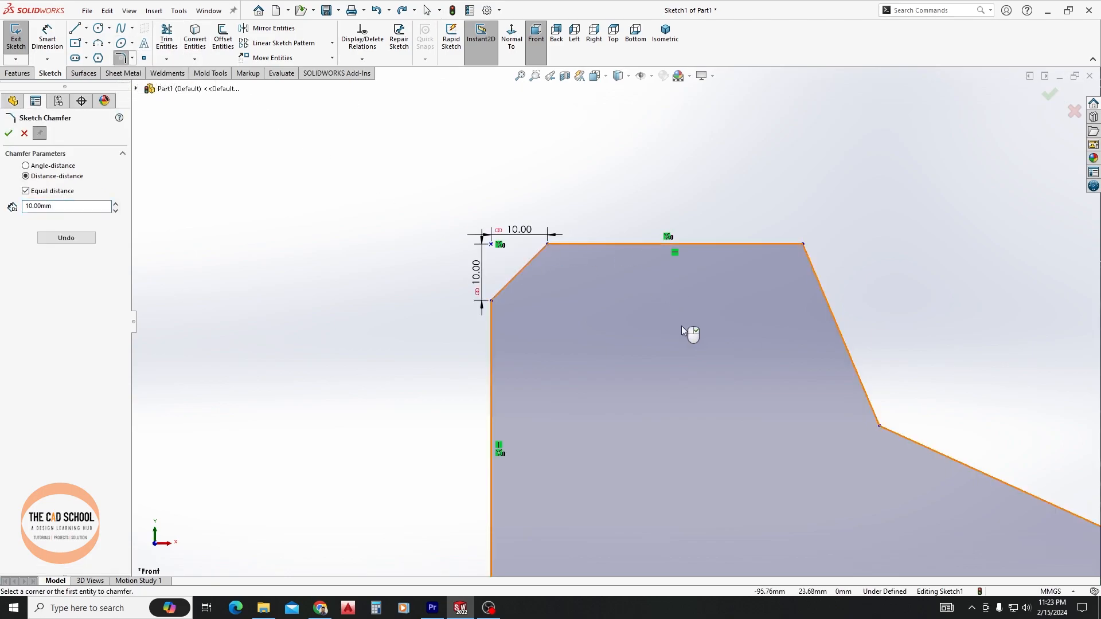
pyautogui.press('Escape')
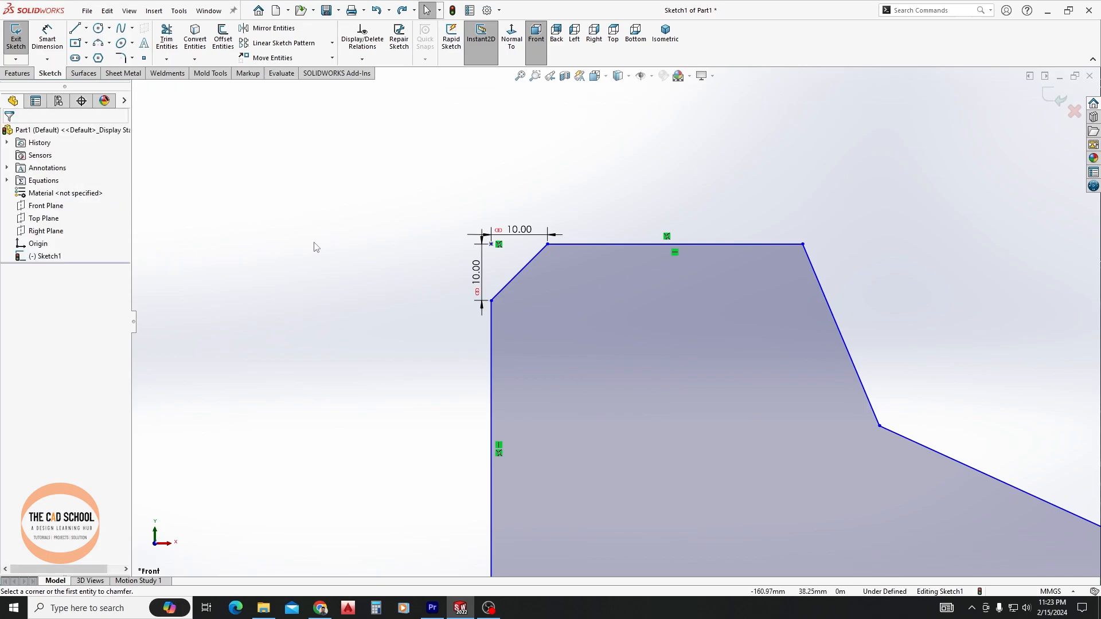
# Replace the upper-left equal-distance chamfer with an unequal Distance-distance chamfer, 8 mm along the vertical edge and 10 mm along the horizontal edge.
pyautogui.hotkey('ctrl', 'z')
pyautogui.click(132, 58)
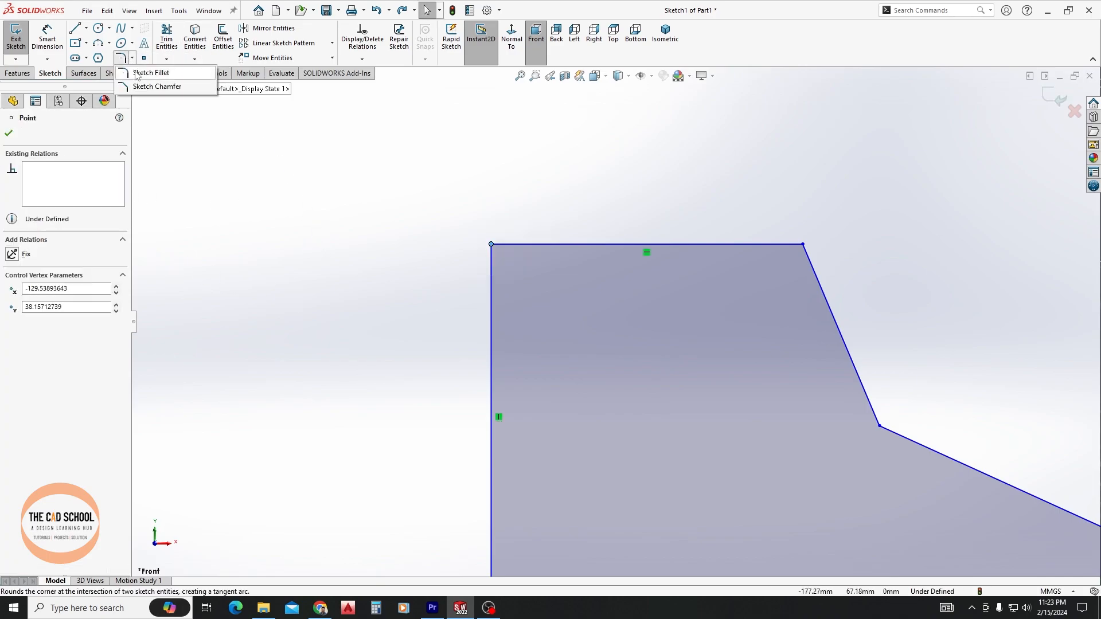
pyautogui.click(157, 86)
pyautogui.click(593, 245)
pyautogui.click(265, 239)
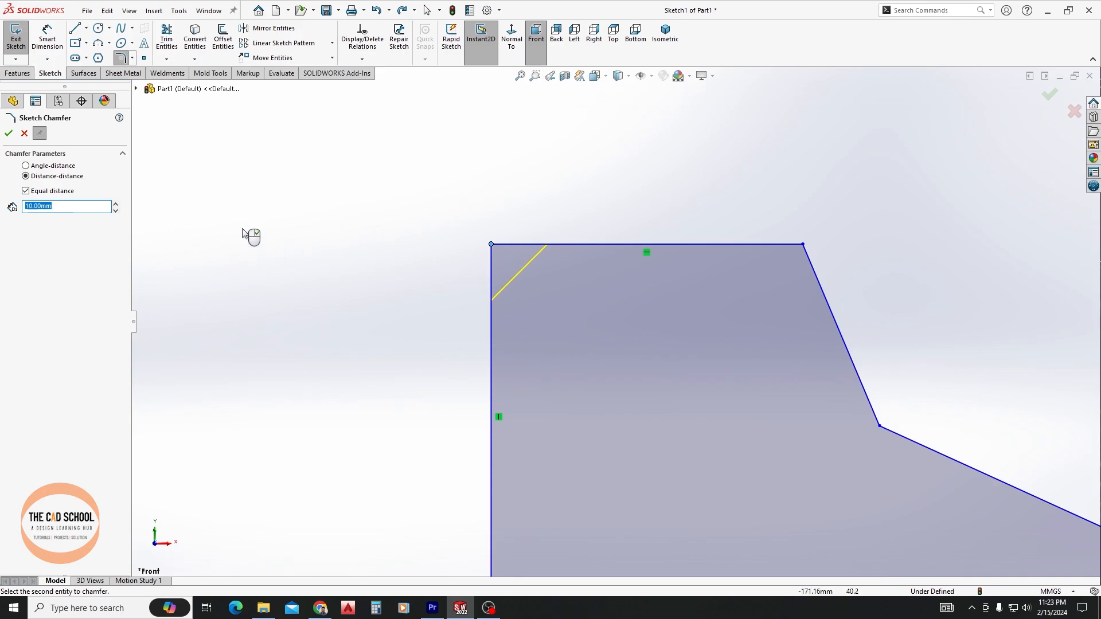
pyautogui.click(42, 192)
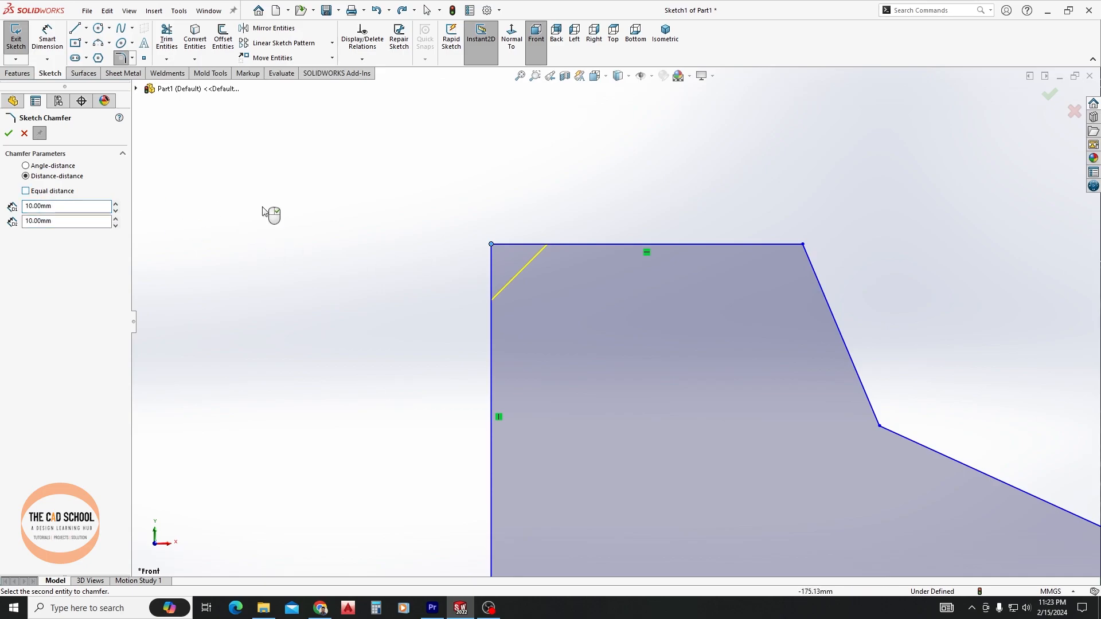
pyautogui.doubleClick(78, 206)
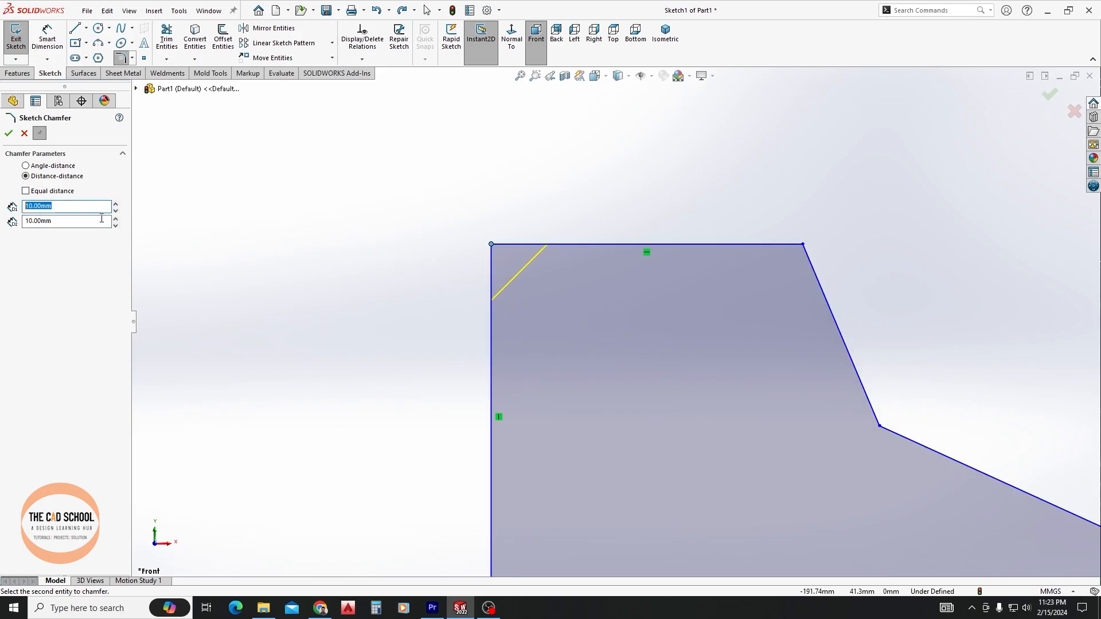
pyautogui.write('8')
pyautogui.click(8, 134)
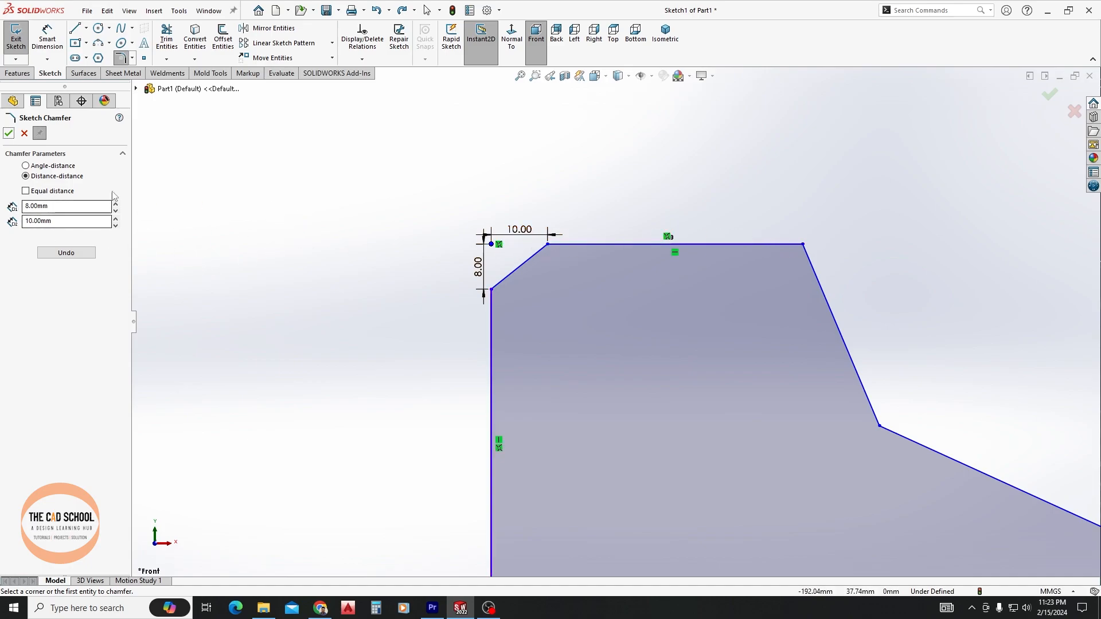
# Add an Angle-distance Sketch Chamfer of 8 mm at 45 degrees on the profile's upper-right corner.
pyautogui.click(51, 167)
pyautogui.scroll(-3, 837, 269)
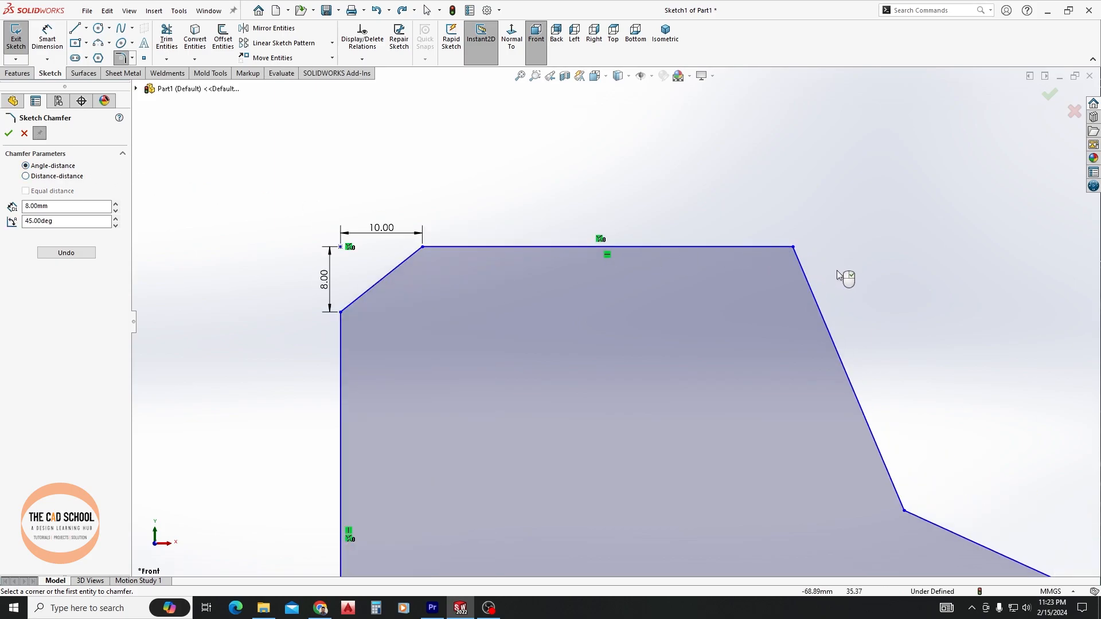
pyautogui.click(795, 248)
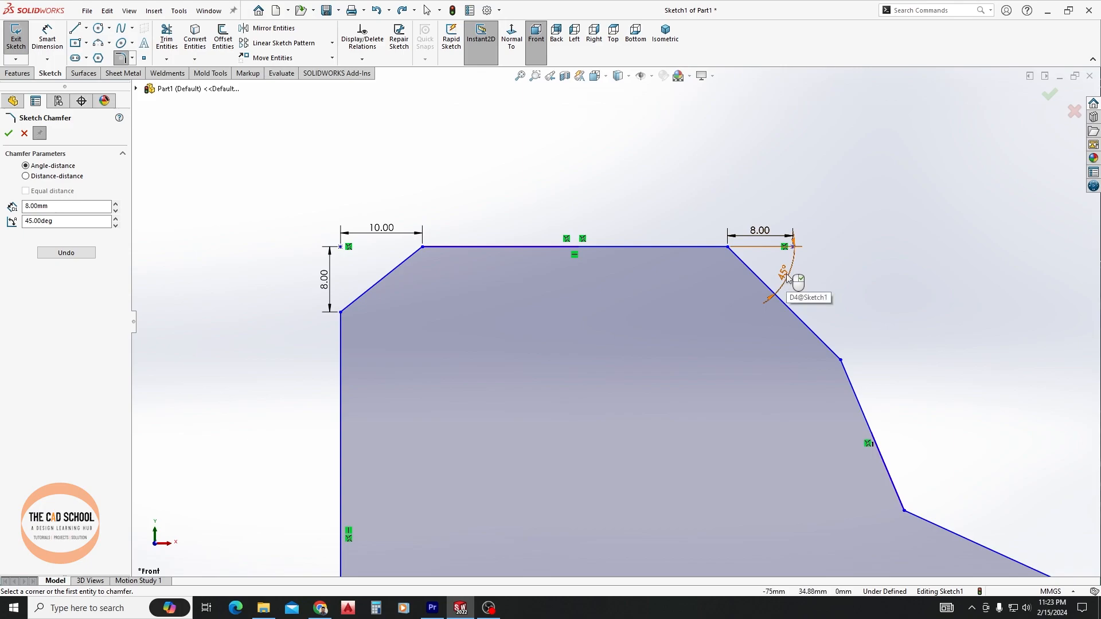
# Set the upper-right chamfer's distance dimension to 5 mm and its angle dimension to 60 degrees, and finish the Sketch Chamfer command.
pyautogui.click(759, 232)
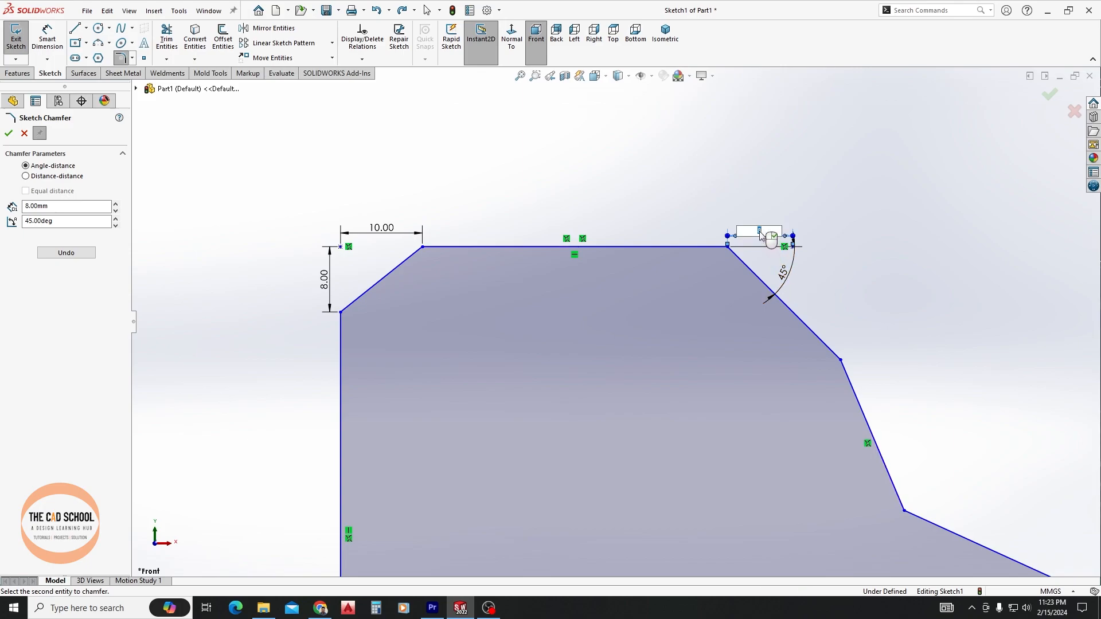
pyautogui.write('5')
pyautogui.press('Return')
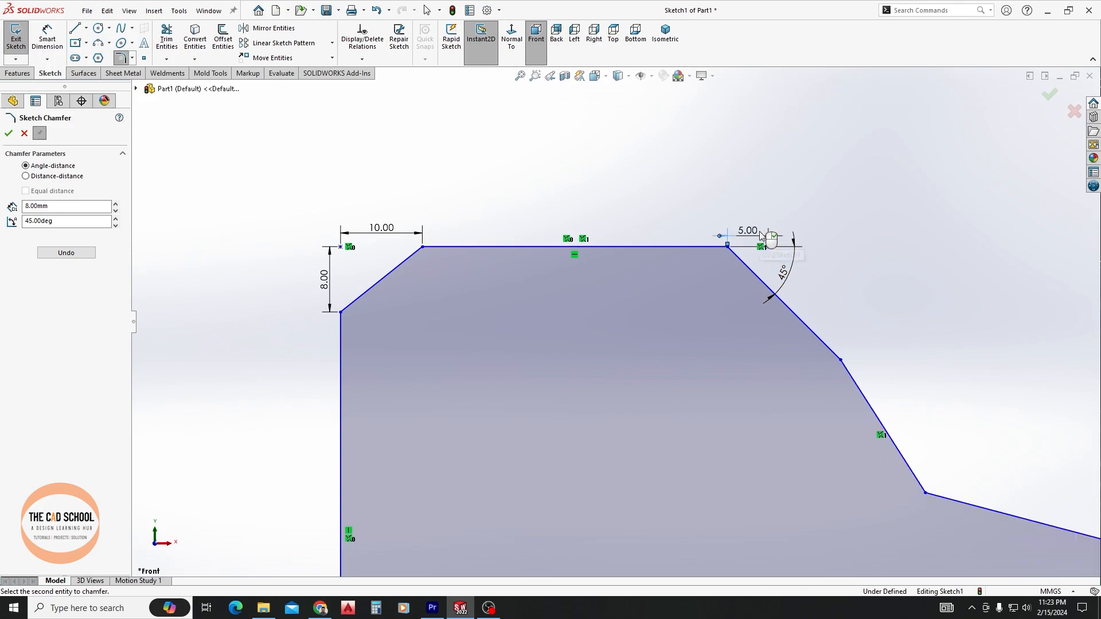
pyautogui.scroll(-2, 848, 300)
pyautogui.click(739, 270)
pyautogui.write('60')
pyautogui.press('Return')
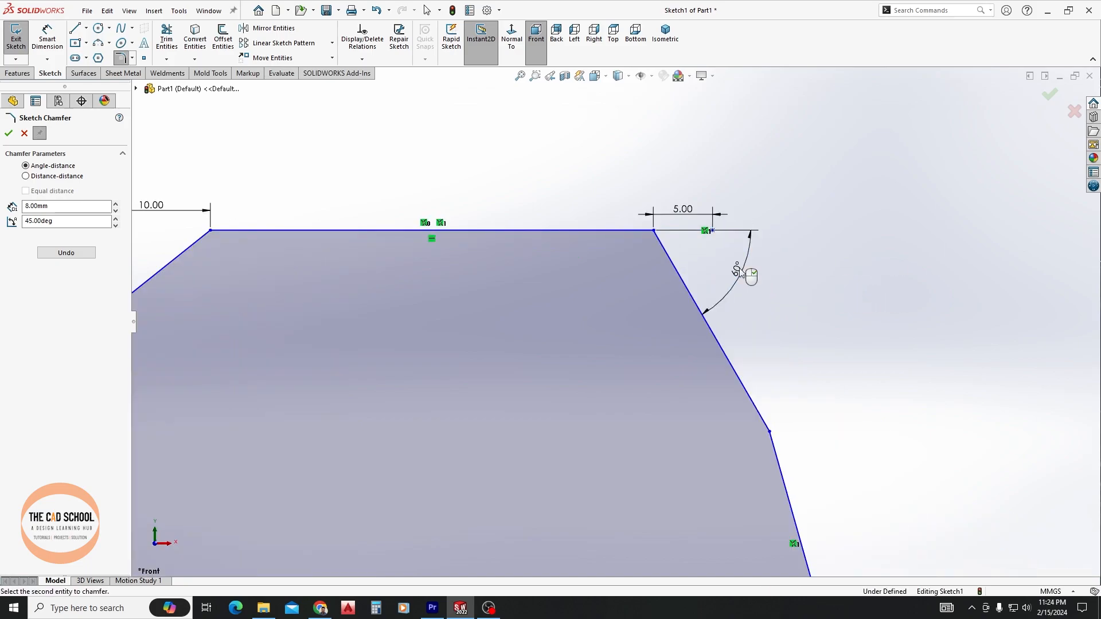
pyautogui.scroll(-2, 741, 272)
pyautogui.scroll(3, 741, 272)
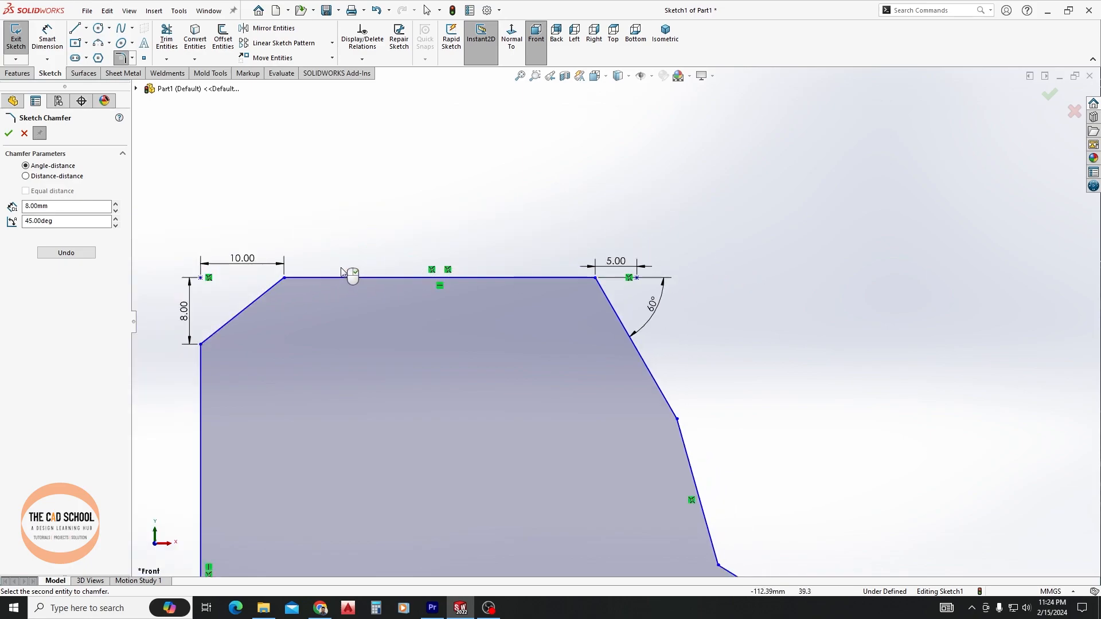
pyautogui.click(8, 133)
pyautogui.scroll(3, 663, 273)
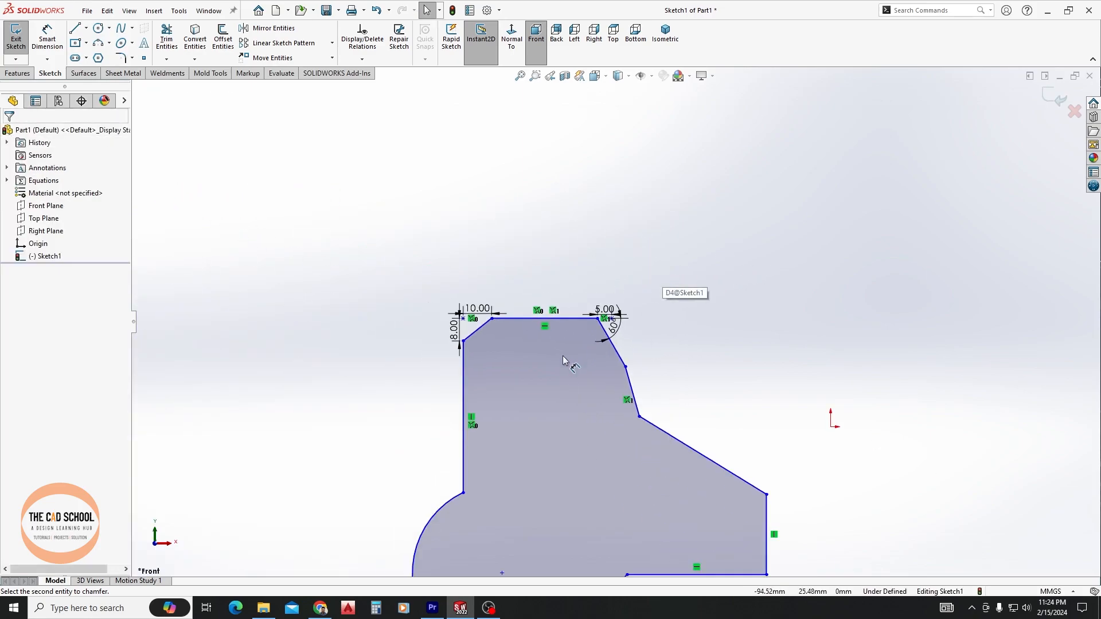
pyautogui.scroll(2, 626, 438)
pyautogui.scroll(-2, 628, 438)
pyautogui.scroll(-3, 562, 168)
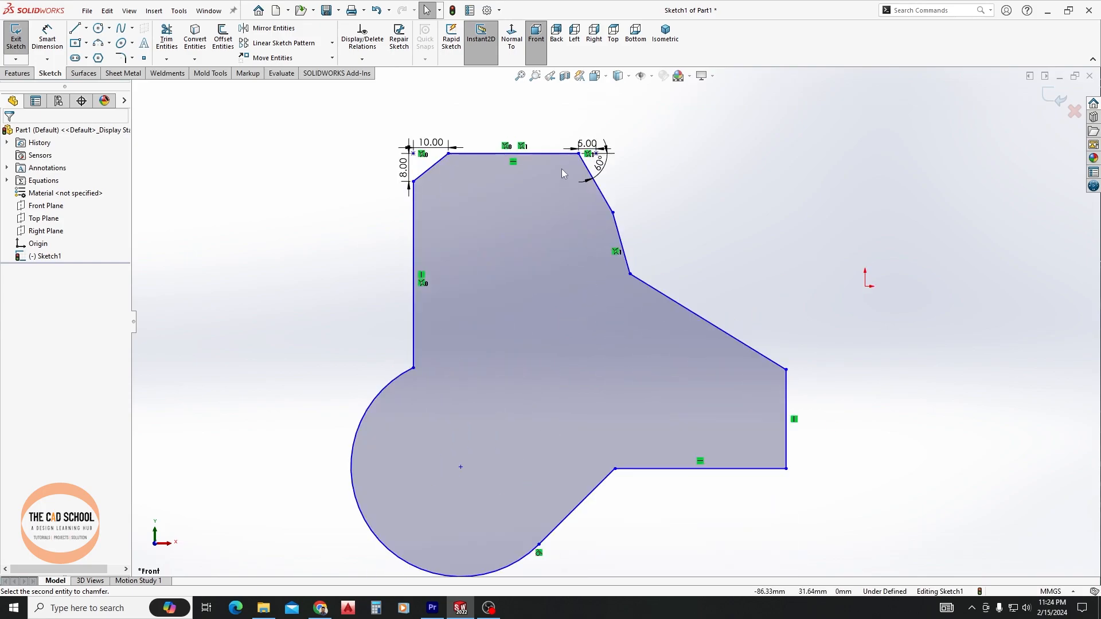